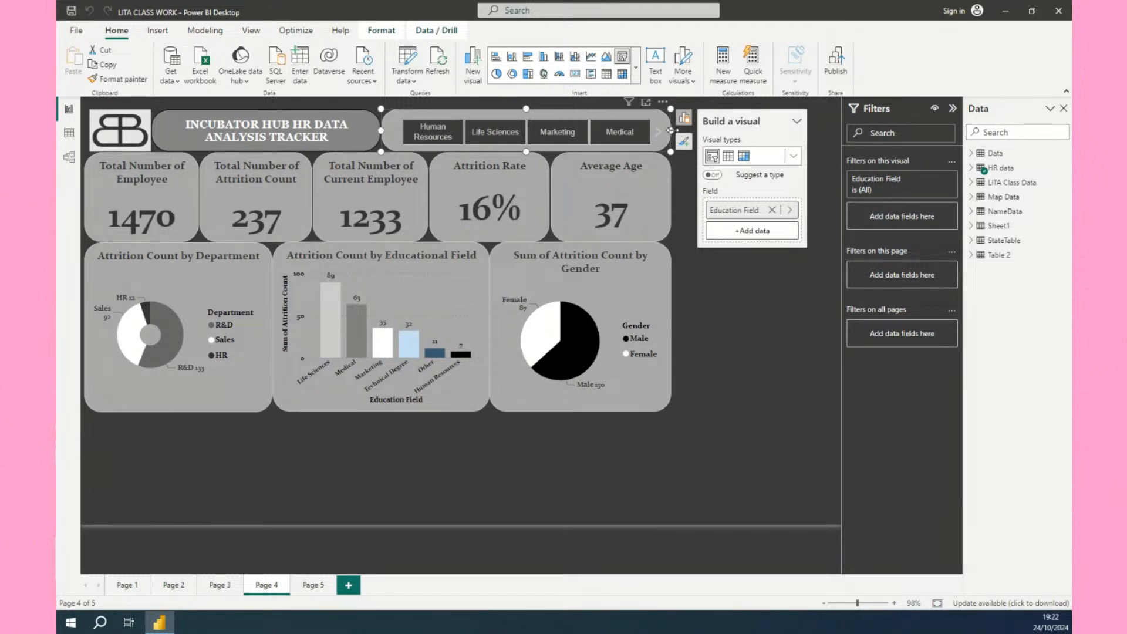
Widen the Education Field tile slicer so all fields fit, and filter the report to Human Resources.
left_click_drag(671, 130, 719, 143)
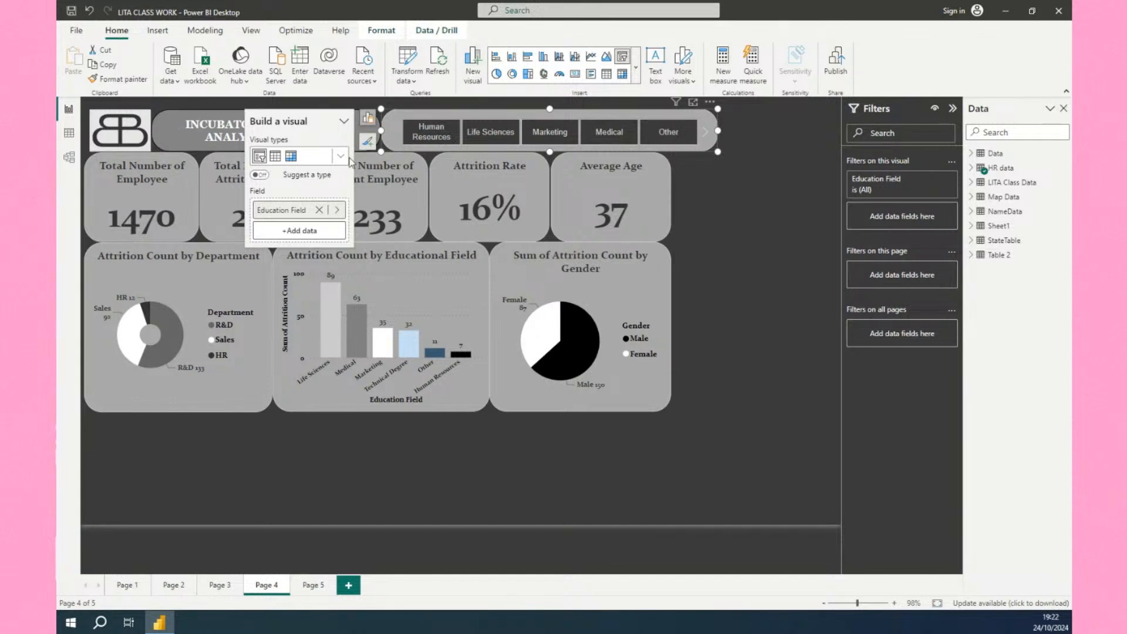
left_click(432, 136)
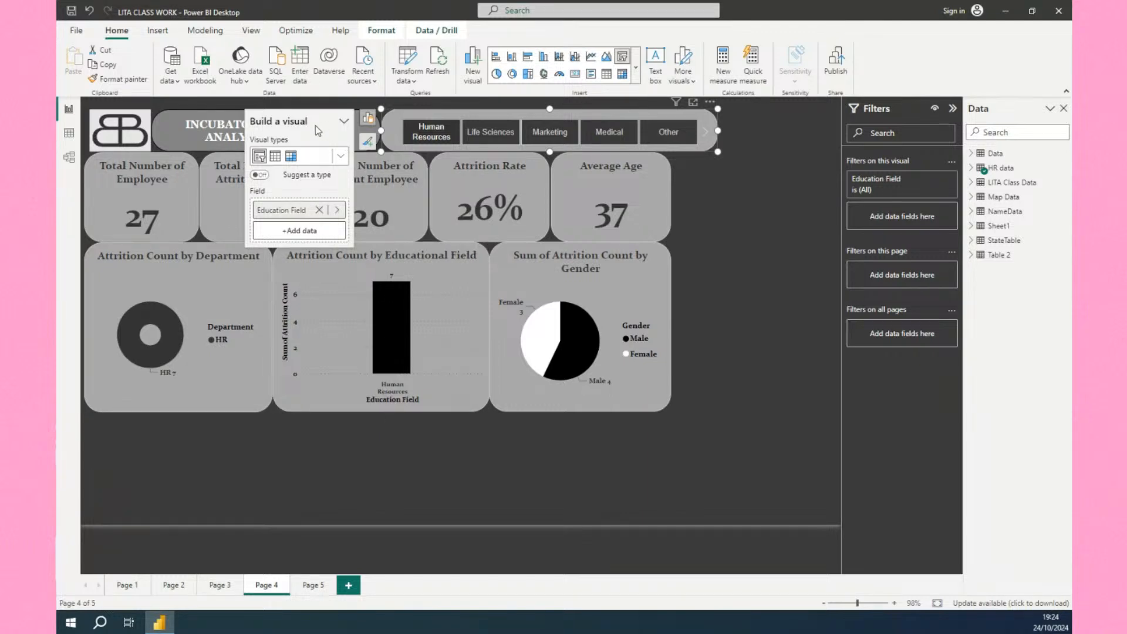
left_click(749, 271)
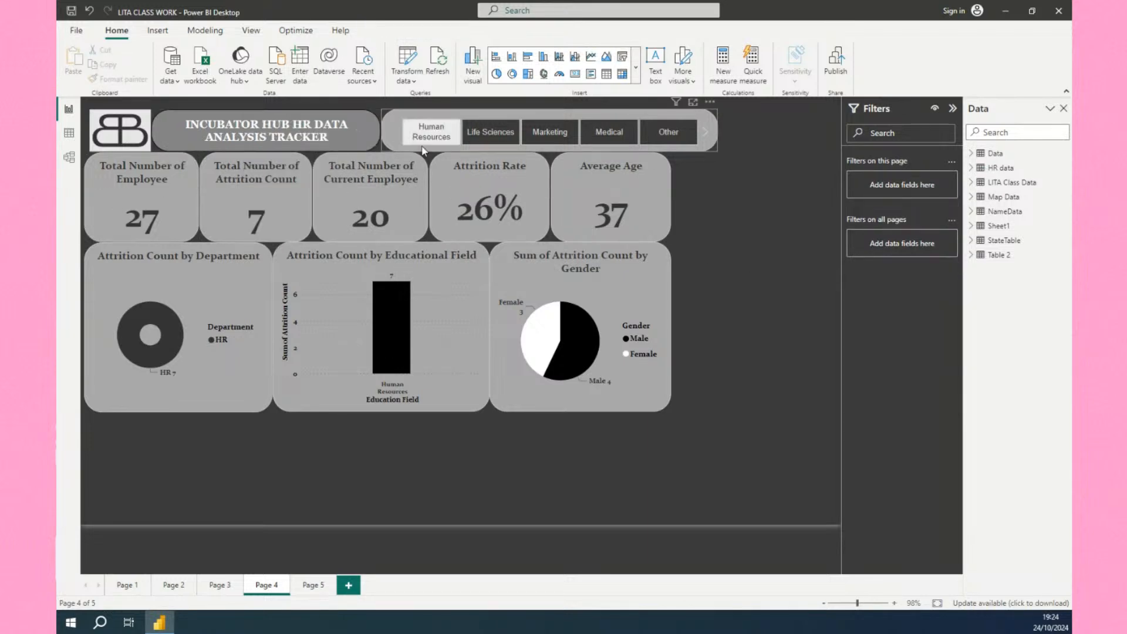
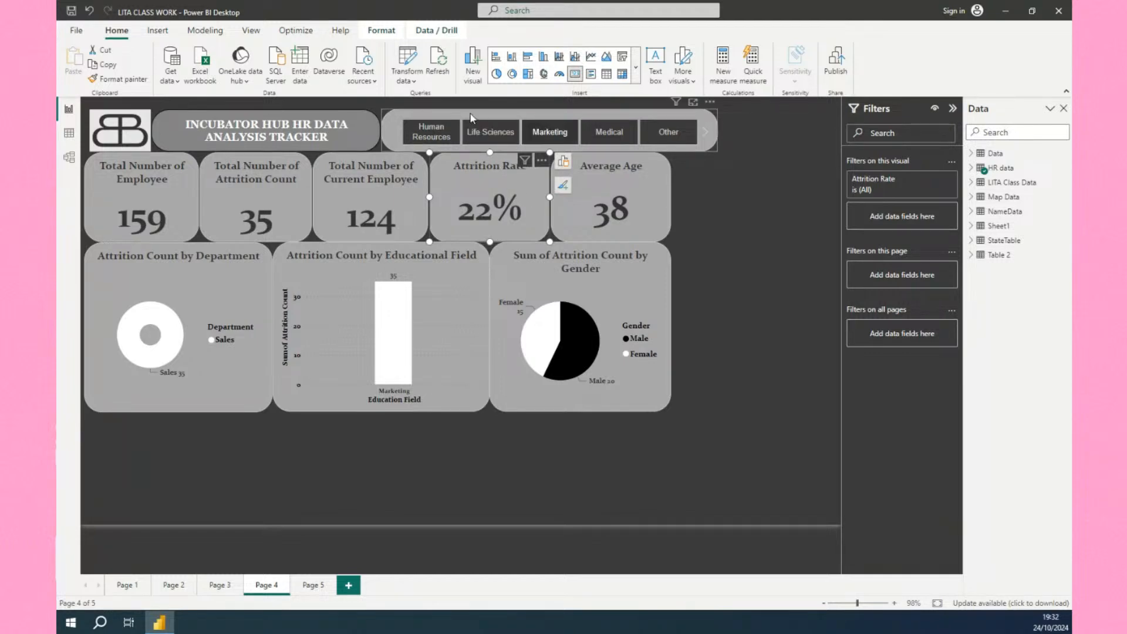
Toggle Human Resources on and off in the Education Field slicer so the report shows all education fields.
left_click(414, 138)
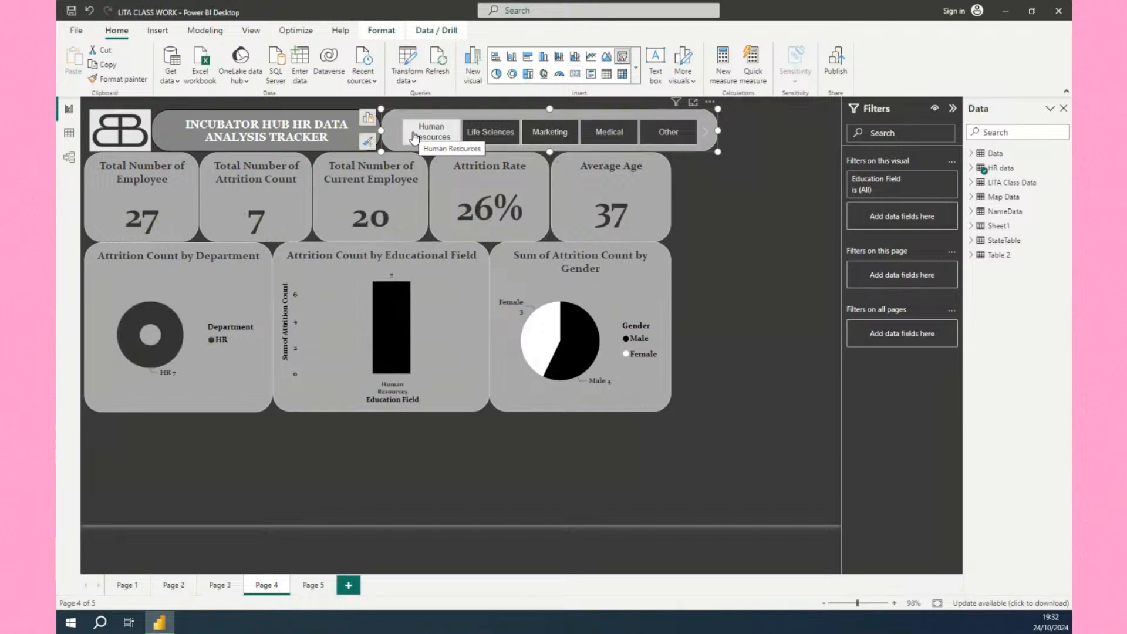
left_click(414, 138)
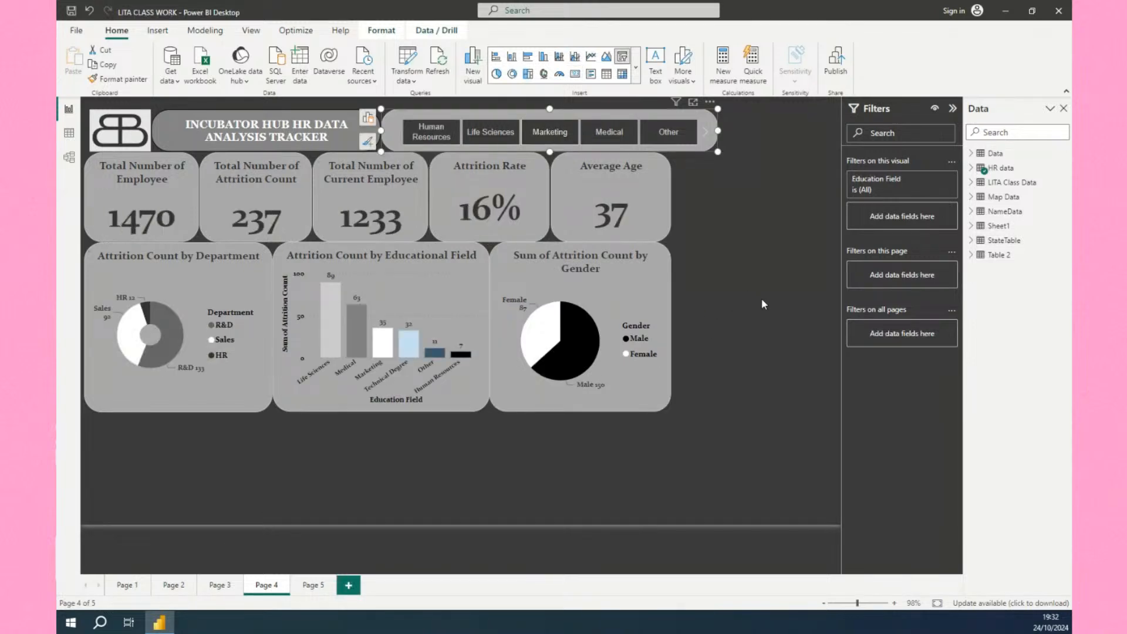
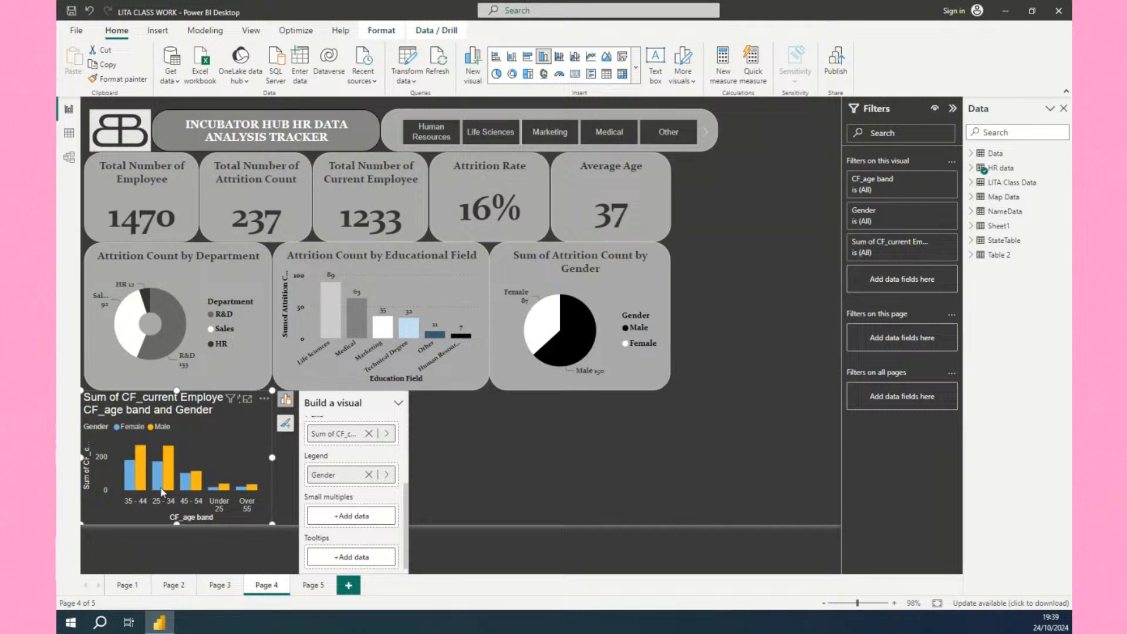
Switch the age band and gender chart on this page to a stacked column chart.
left_click(636, 66)
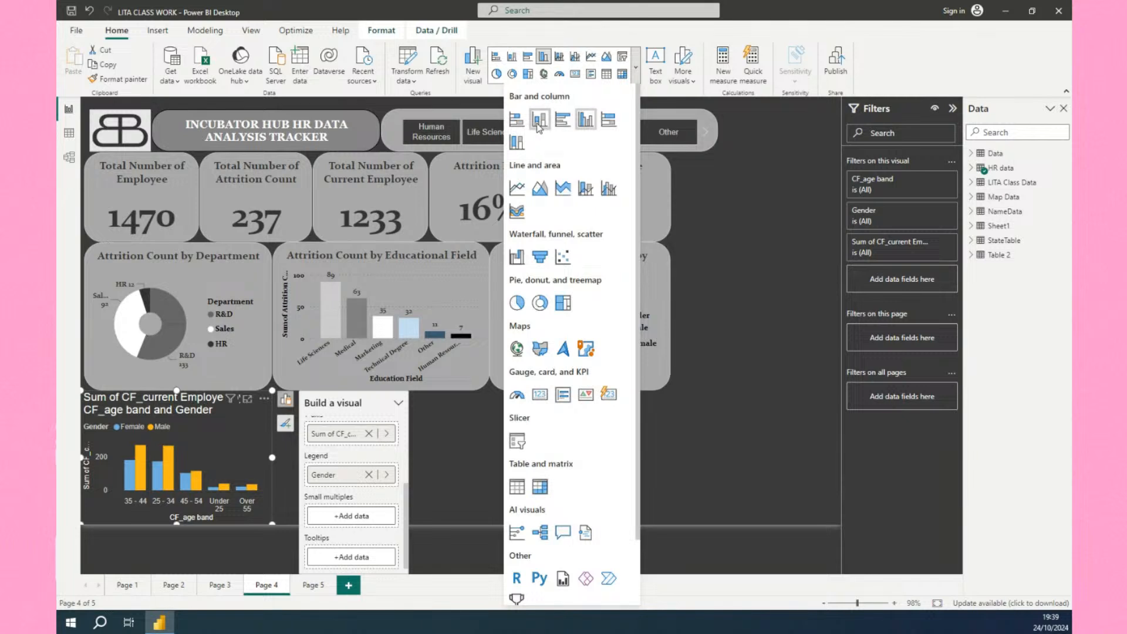
left_click(538, 121)
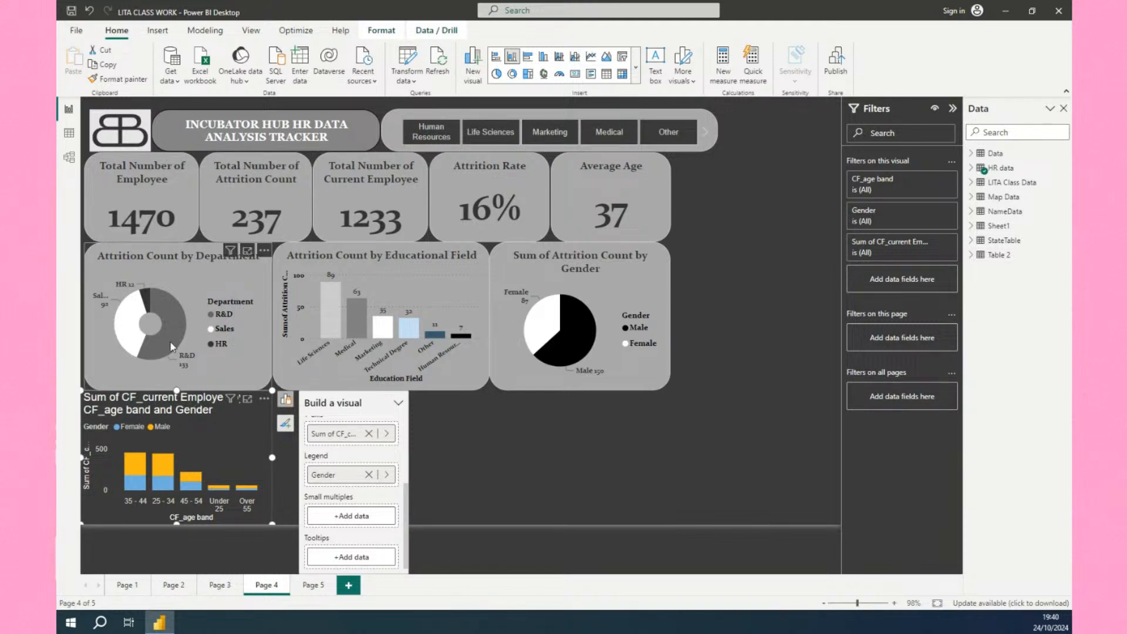
left_click(173, 232)
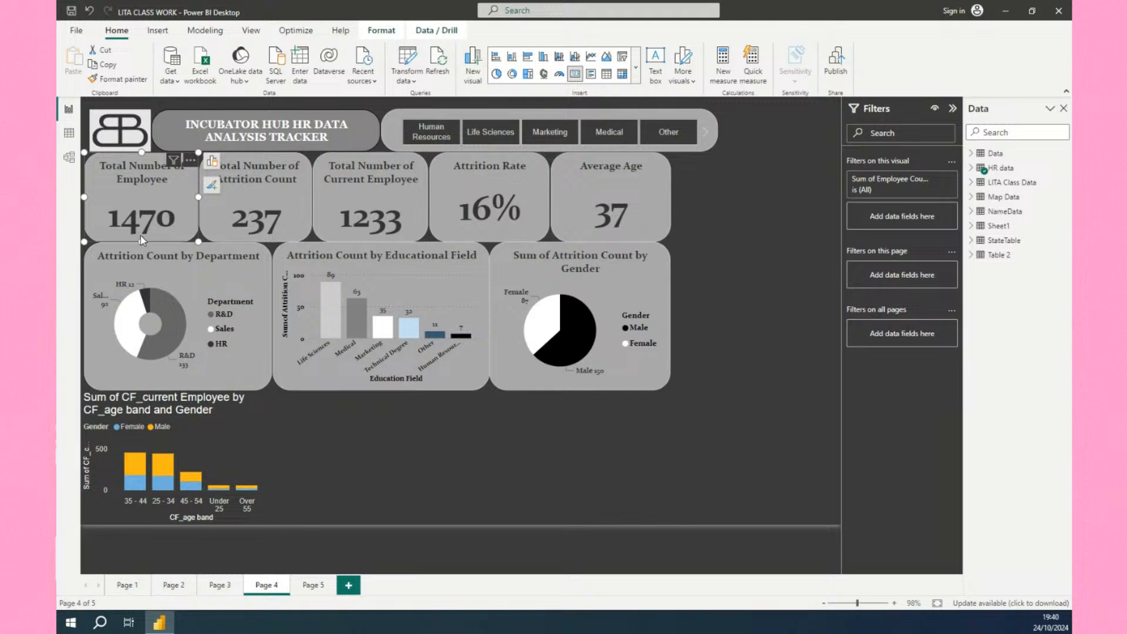
left_click_drag(140, 240, 141, 235)
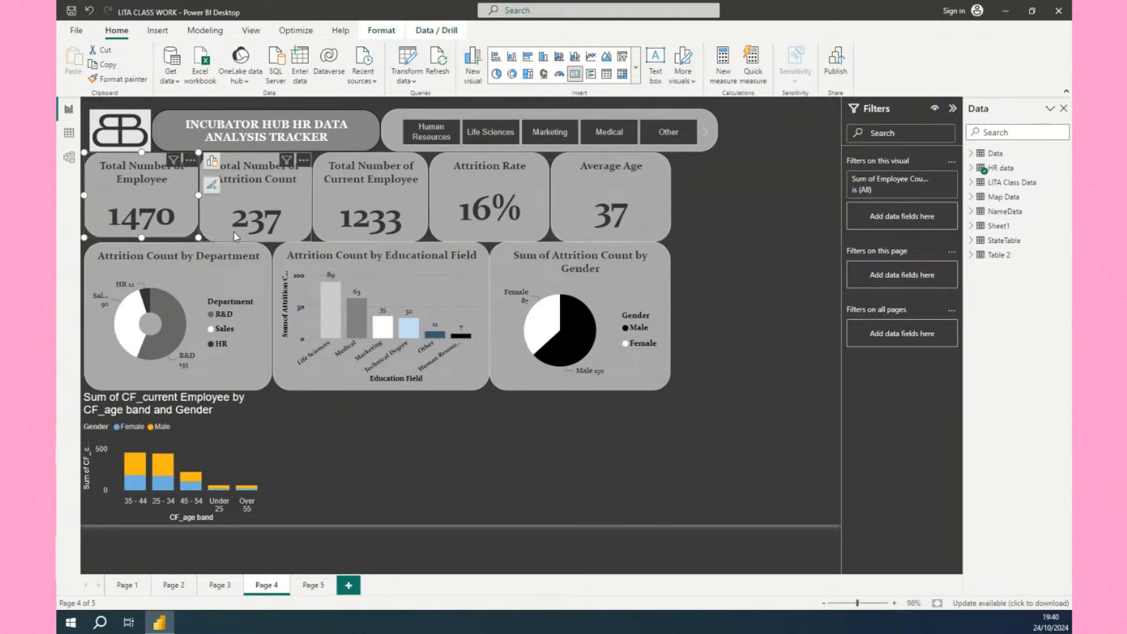
left_click(254, 240)
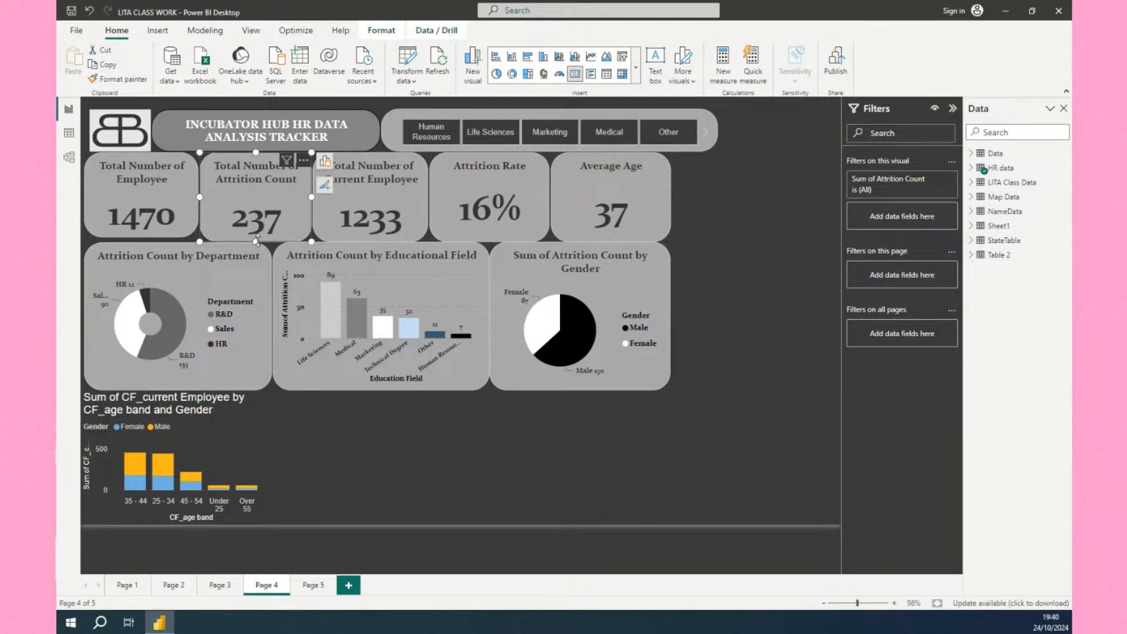
mouse_move(257, 239)
left_mouse_down()
mouse_move(258, 230)
mouse_move(257, 239)
left_mouse_up()
left_click(143, 235)
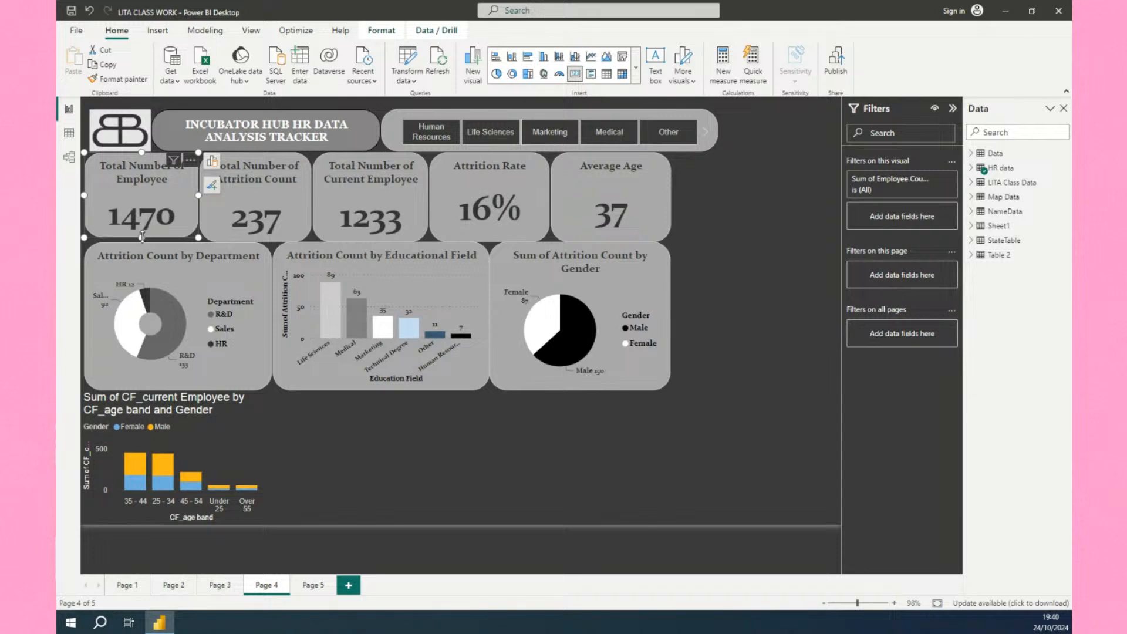
left_click_drag(142, 236, 143, 241)
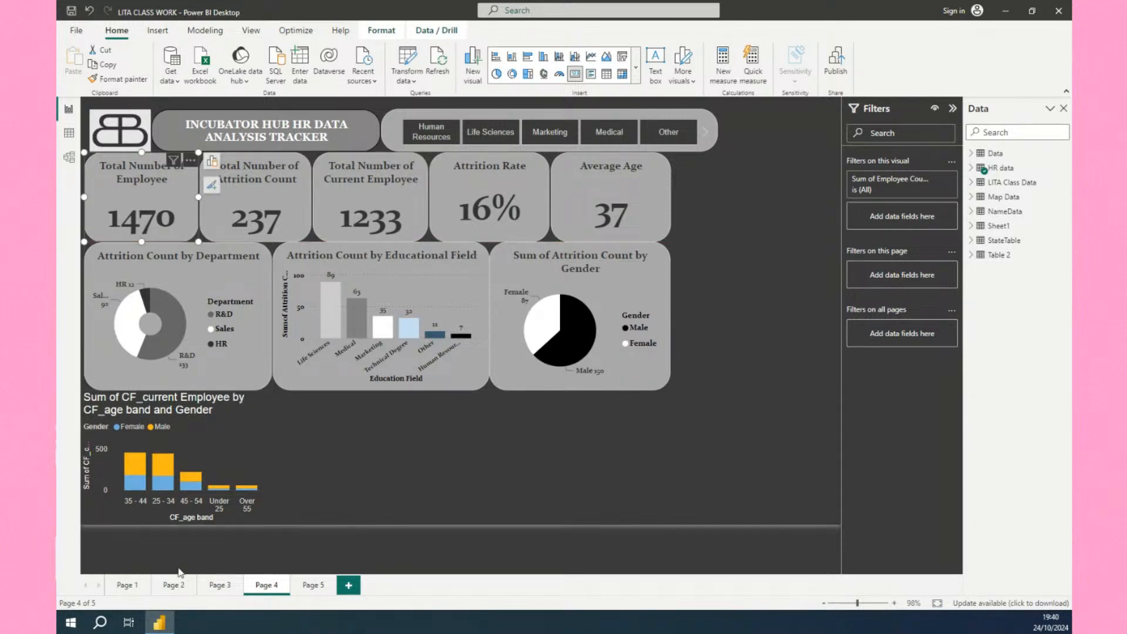
Delete the age band and gender chart from Page 4.
left_click(313, 588)
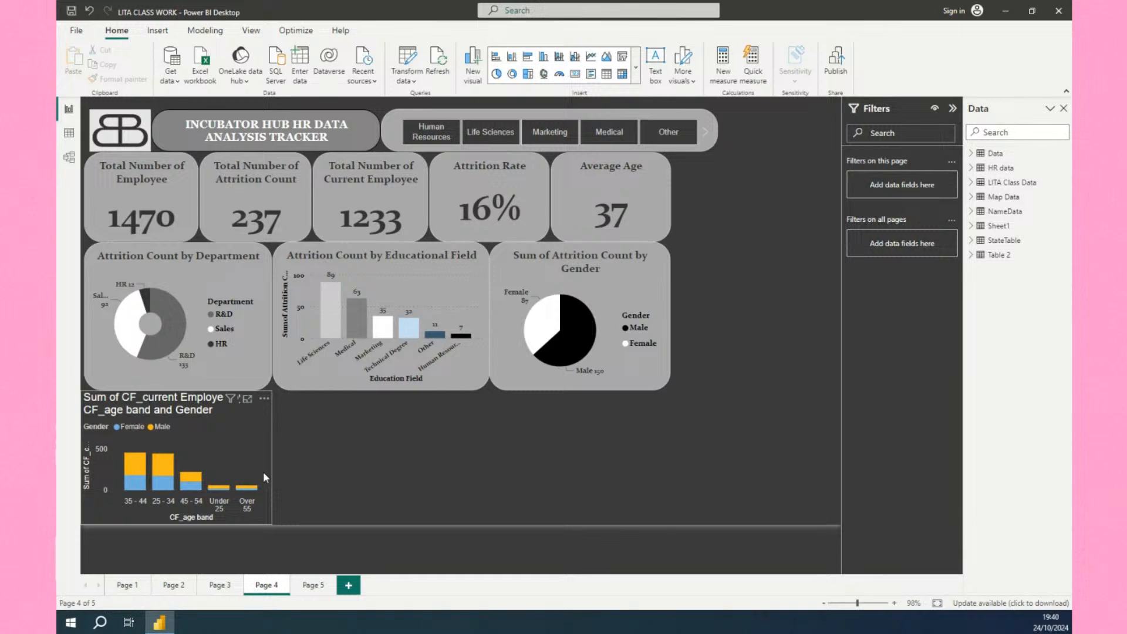
left_click(264, 471)
key("Delete")
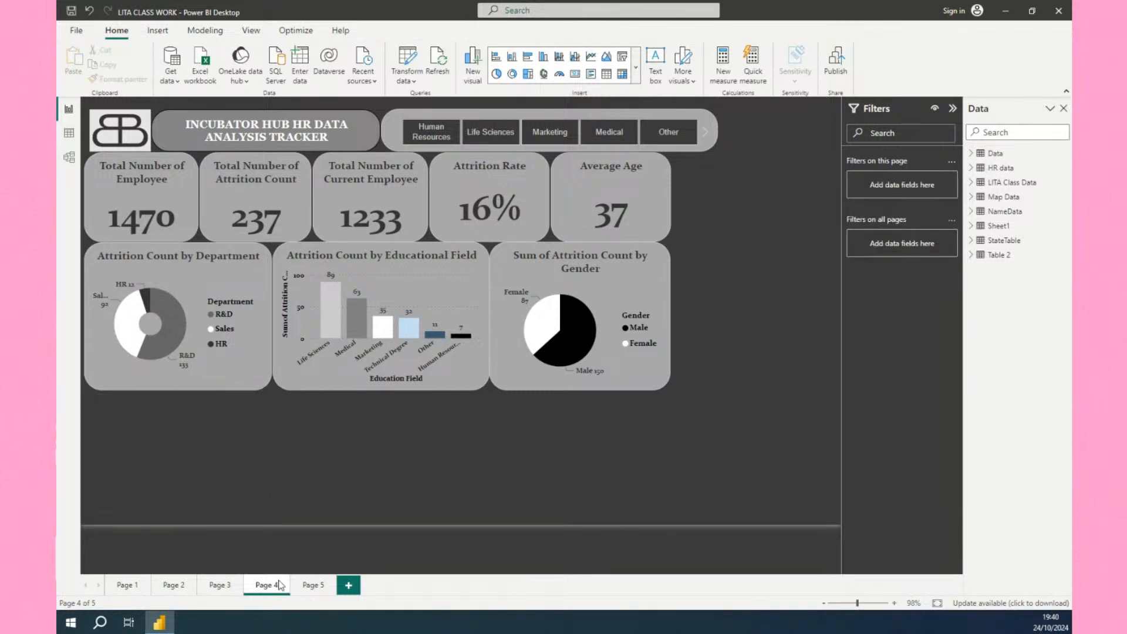
left_click(314, 586)
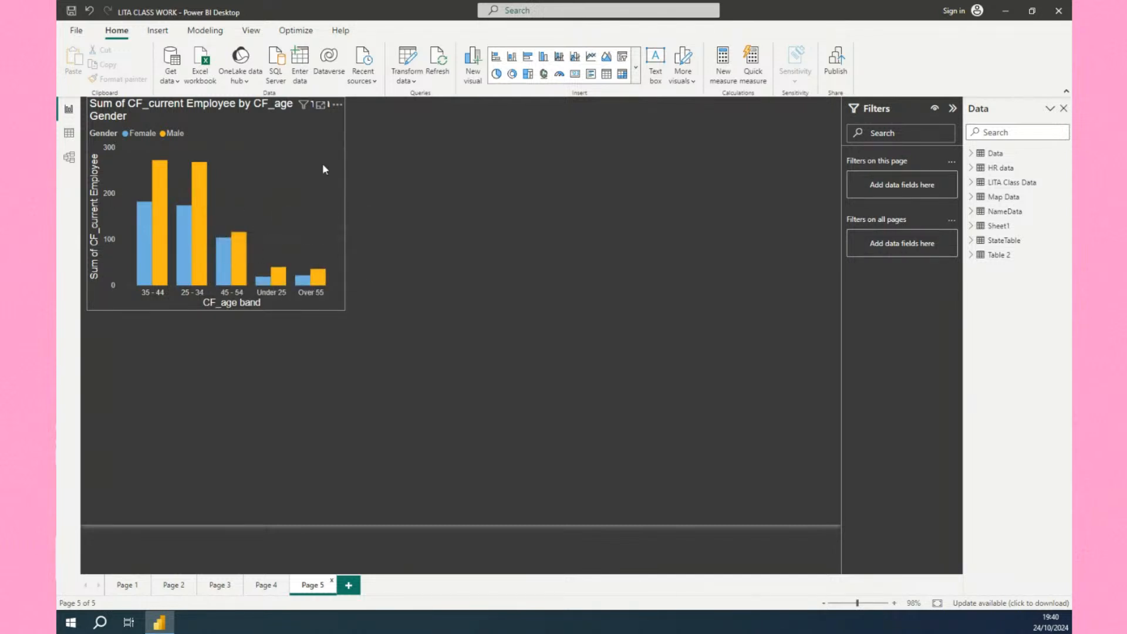
left_click(636, 68)
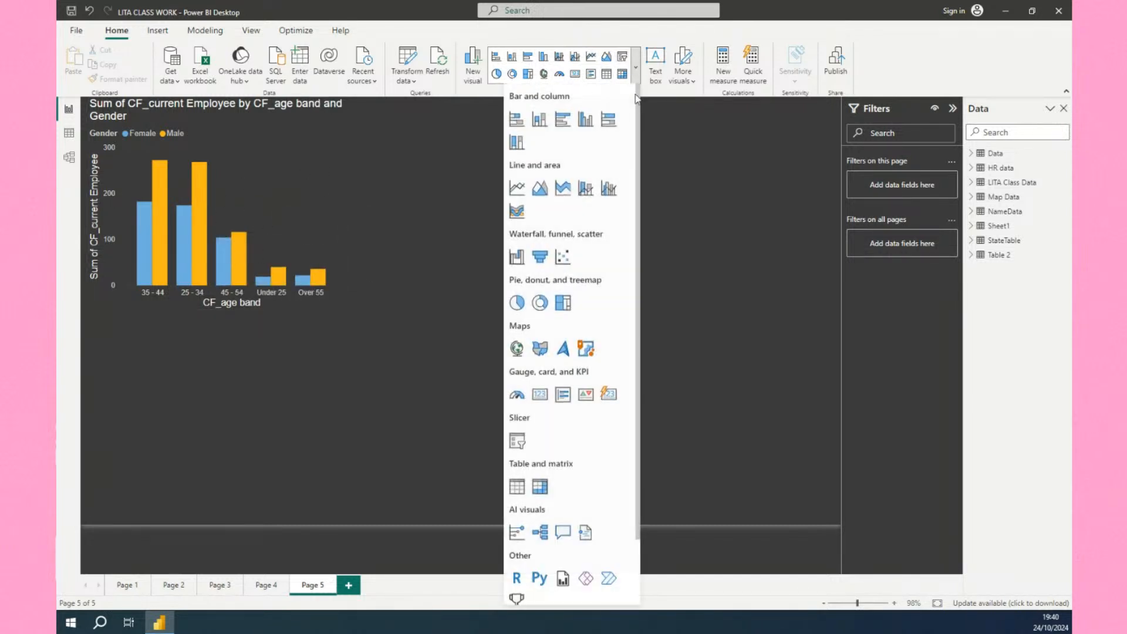
left_click(540, 120)
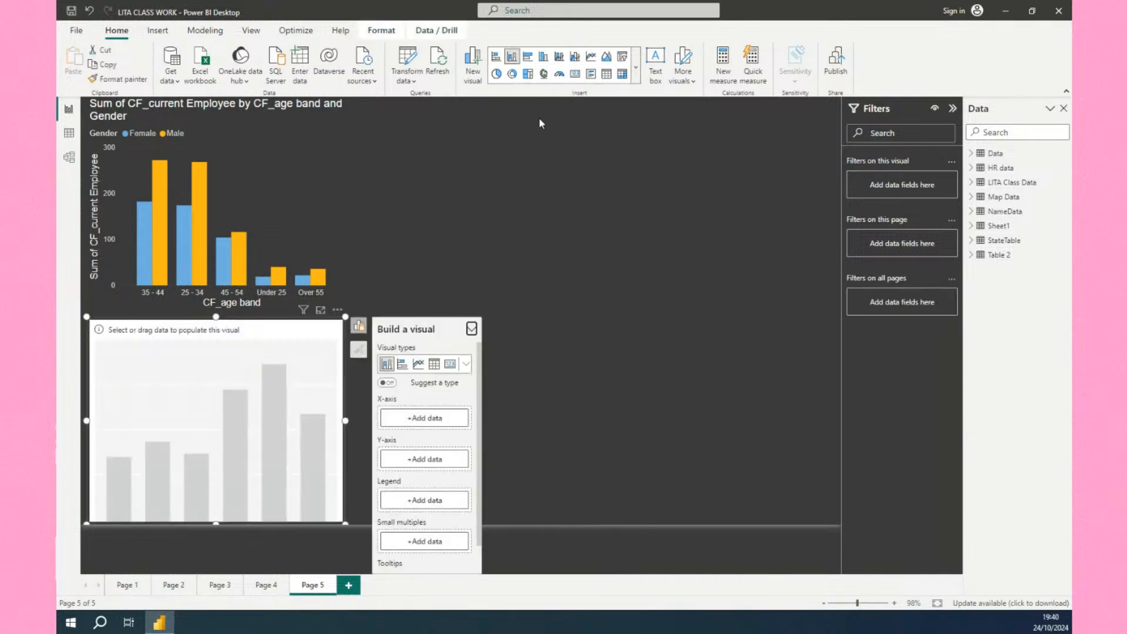
left_click(304, 276)
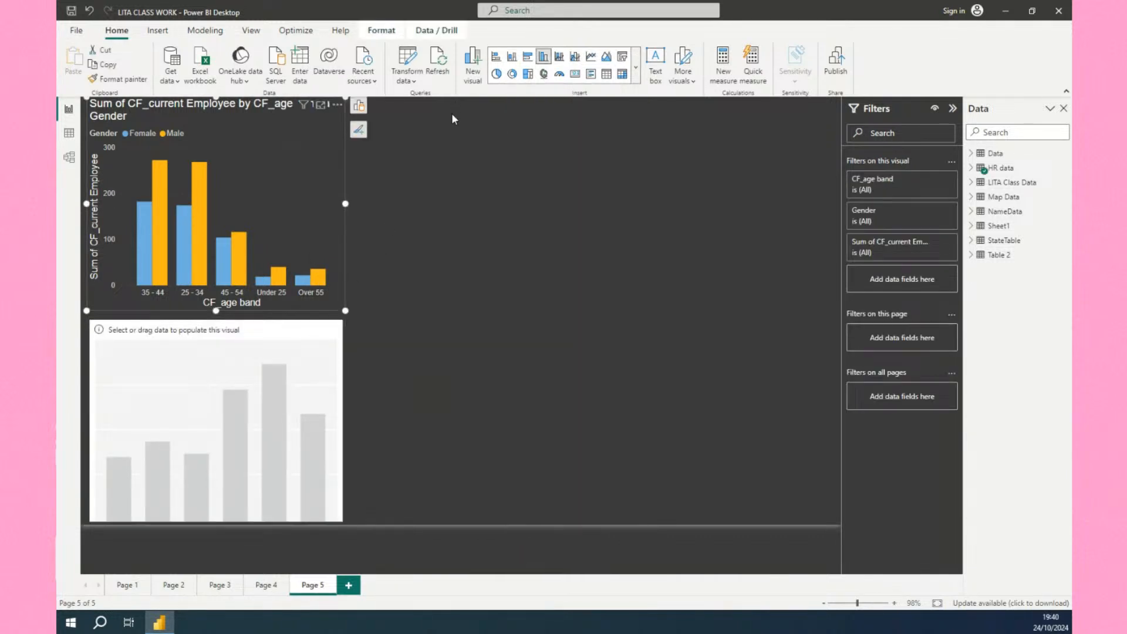
left_click(341, 352)
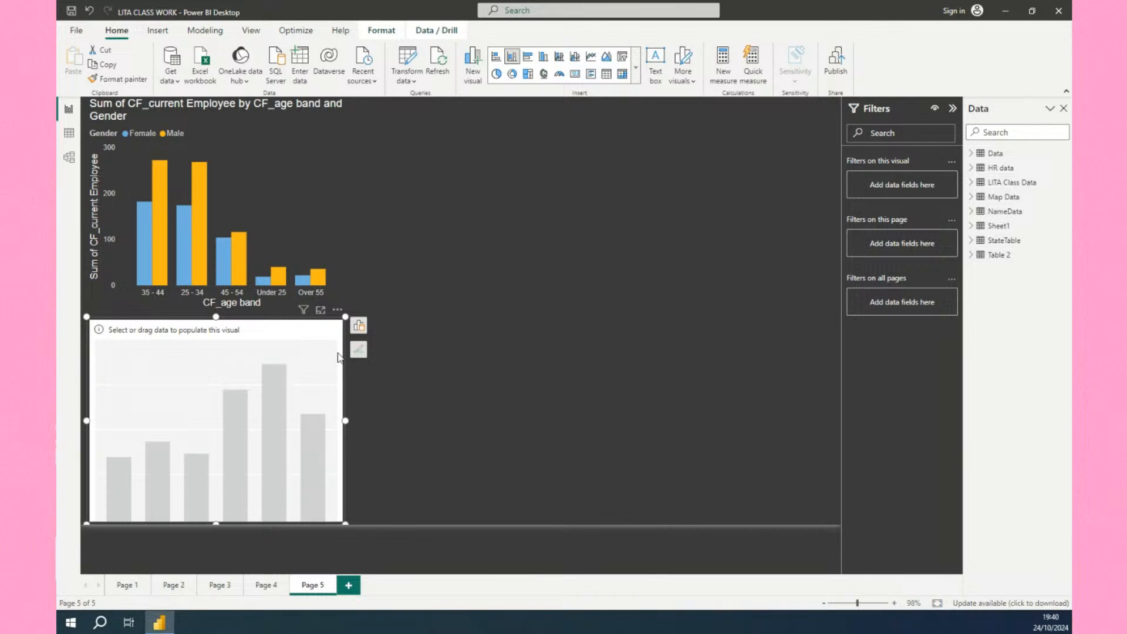
key("Delete")
Switch the age band and gender chart on Page 5 to a stacked column chart.
left_click(306, 229)
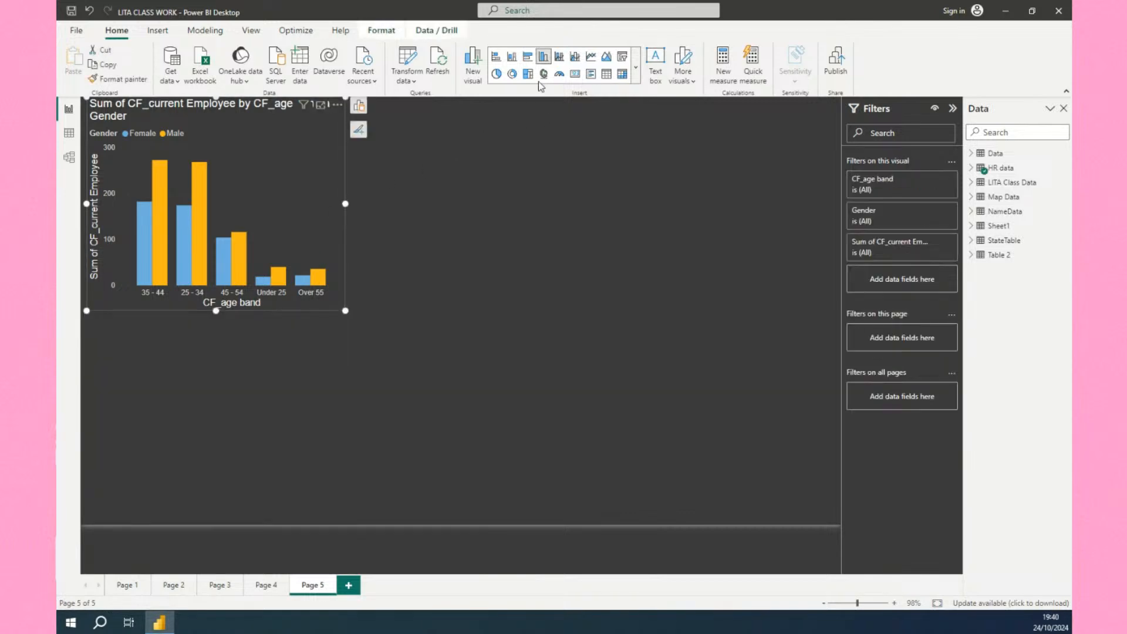
left_click(636, 67)
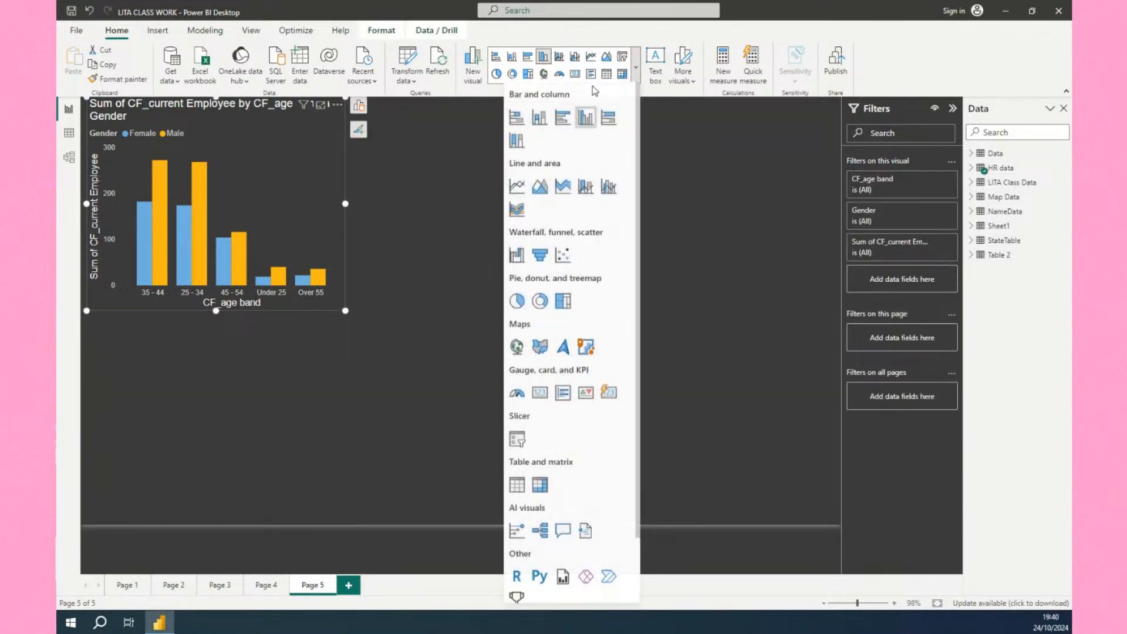
left_click(540, 118)
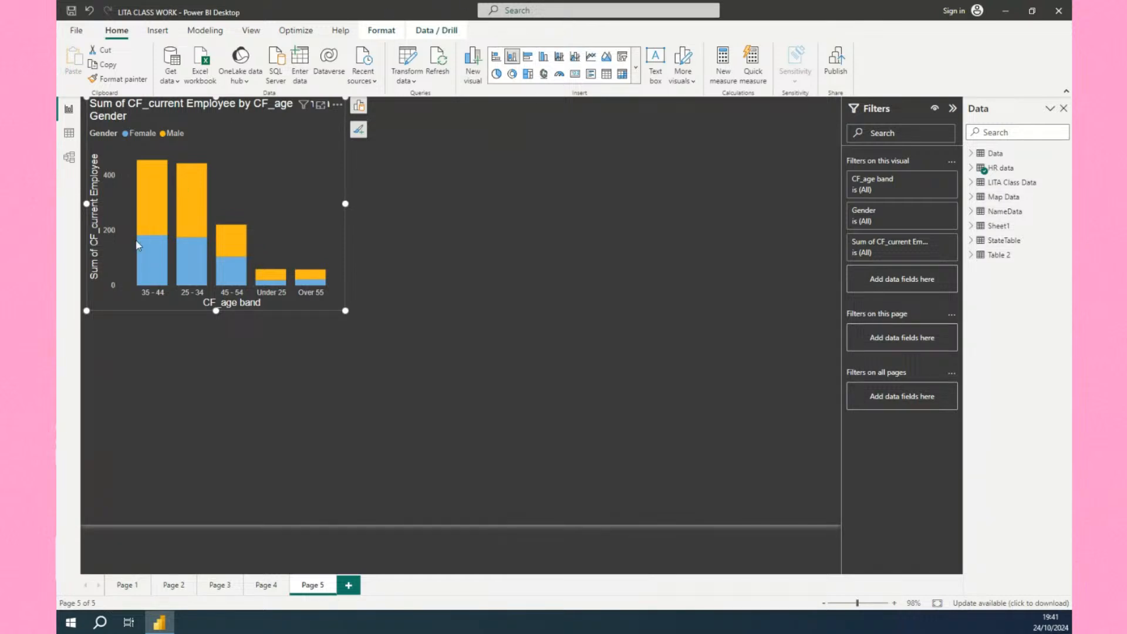
mouse_move(151, 231)
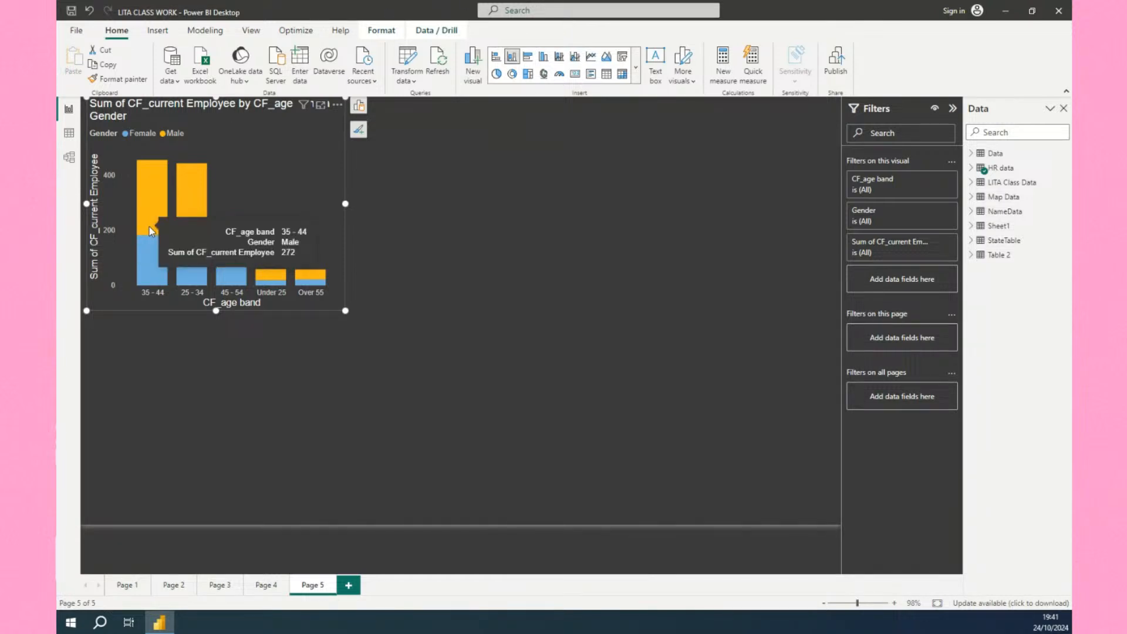
mouse_move(185, 227)
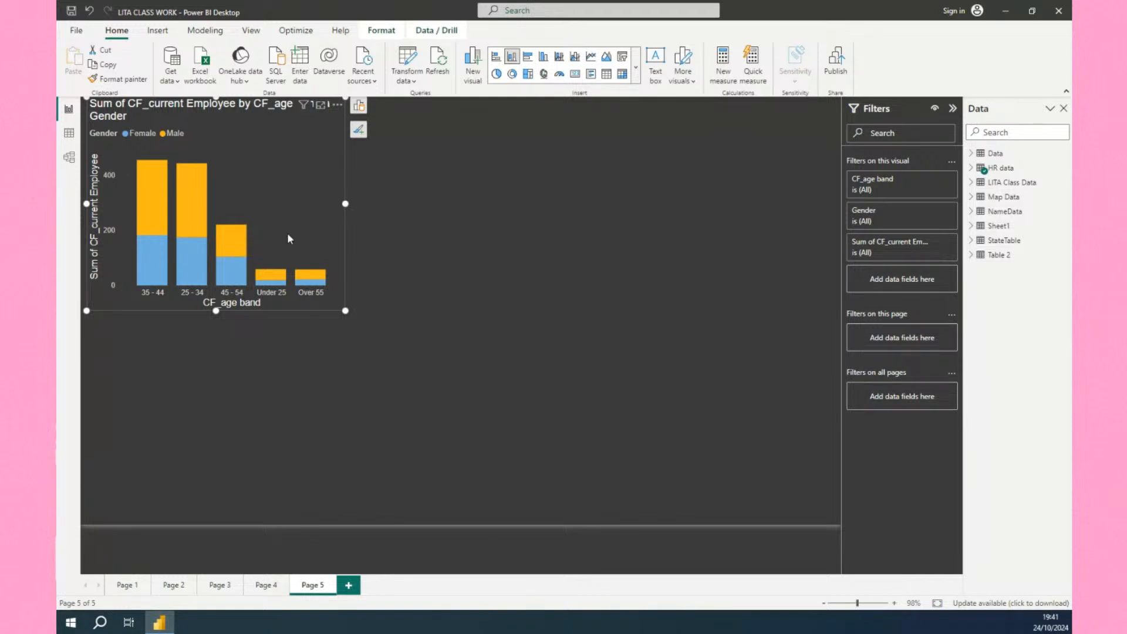
Copy the Education Field chart's formatting from Page 4 onto the age band chart on Page 5 with Format painter.
left_click(261, 593)
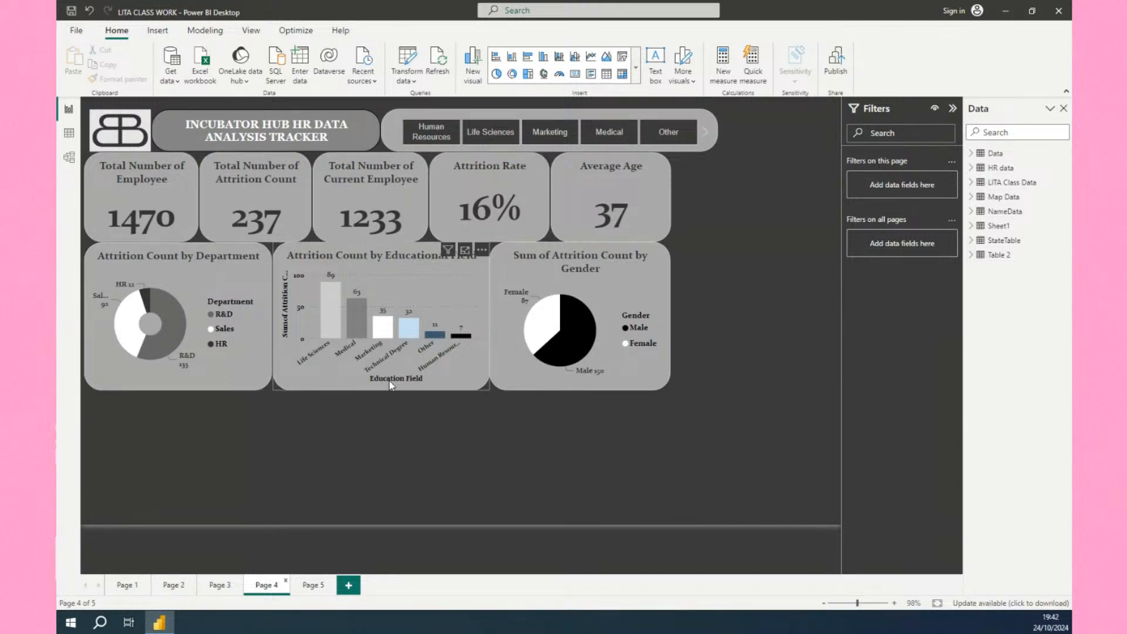
left_click(453, 375)
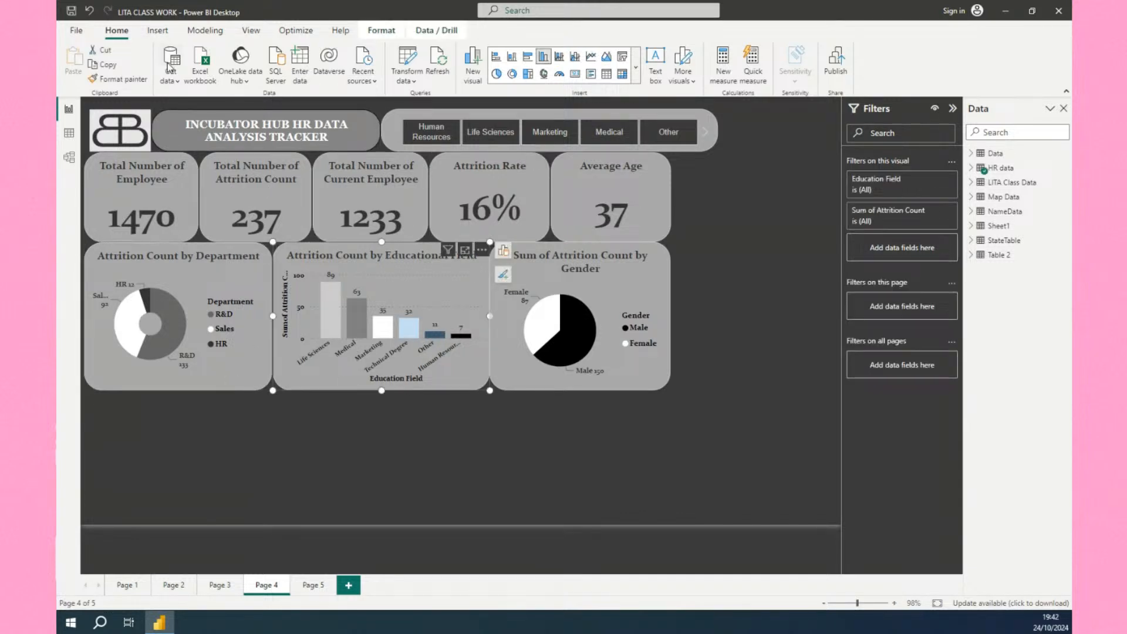
left_click(133, 81)
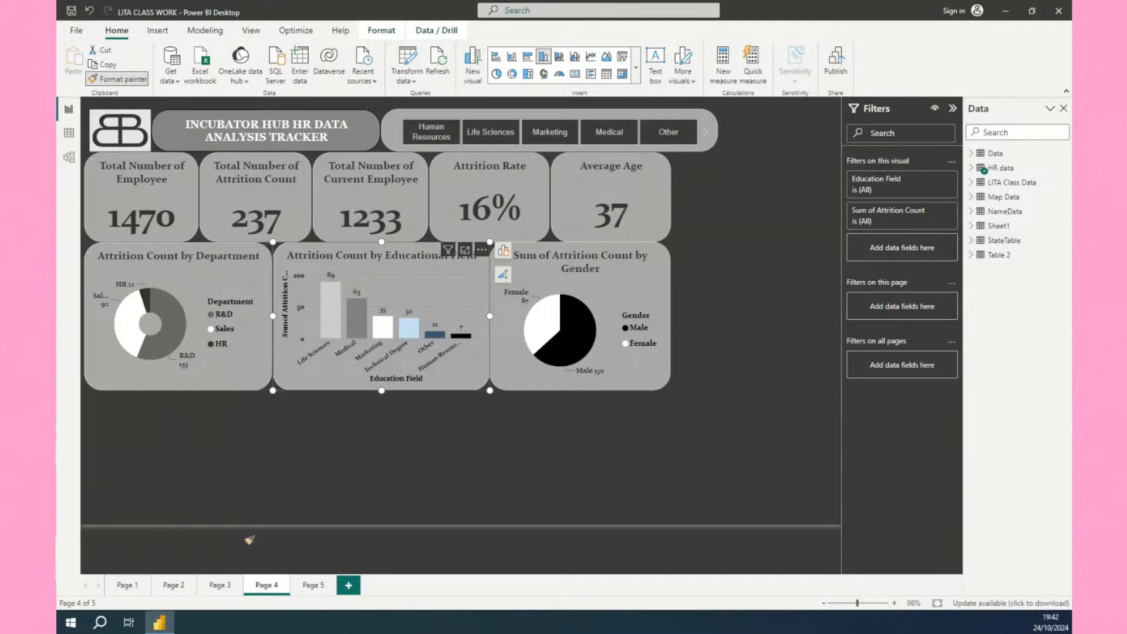
left_click(309, 586)
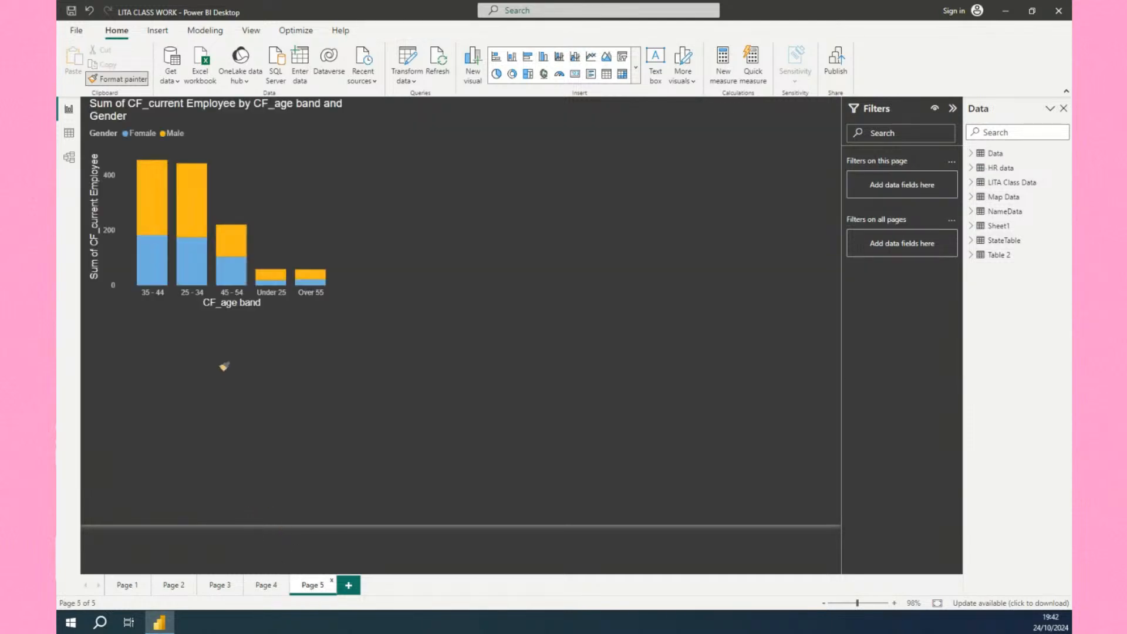
left_click(284, 196)
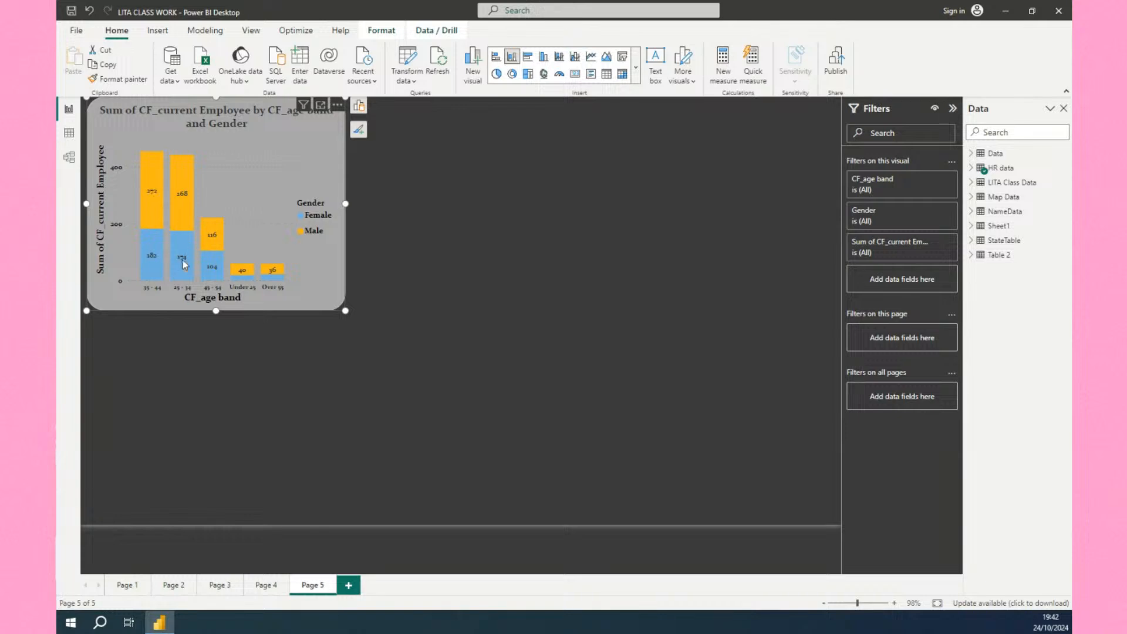
Set the chart's Female column colour to white and the Male column colour to grey.
left_click(359, 129)
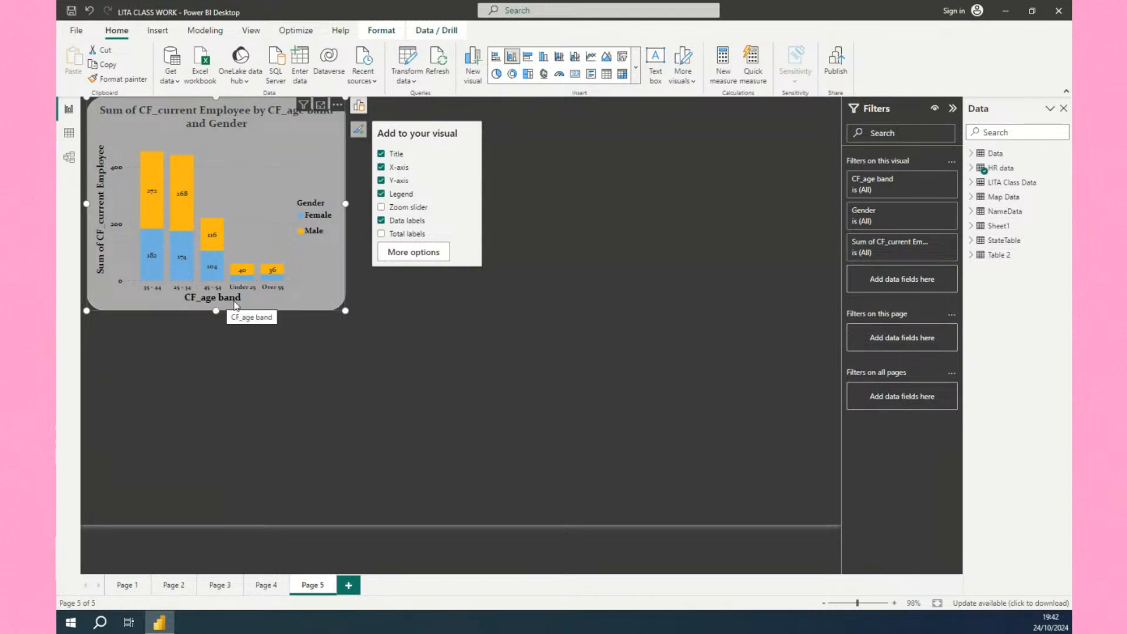
left_click(413, 252)
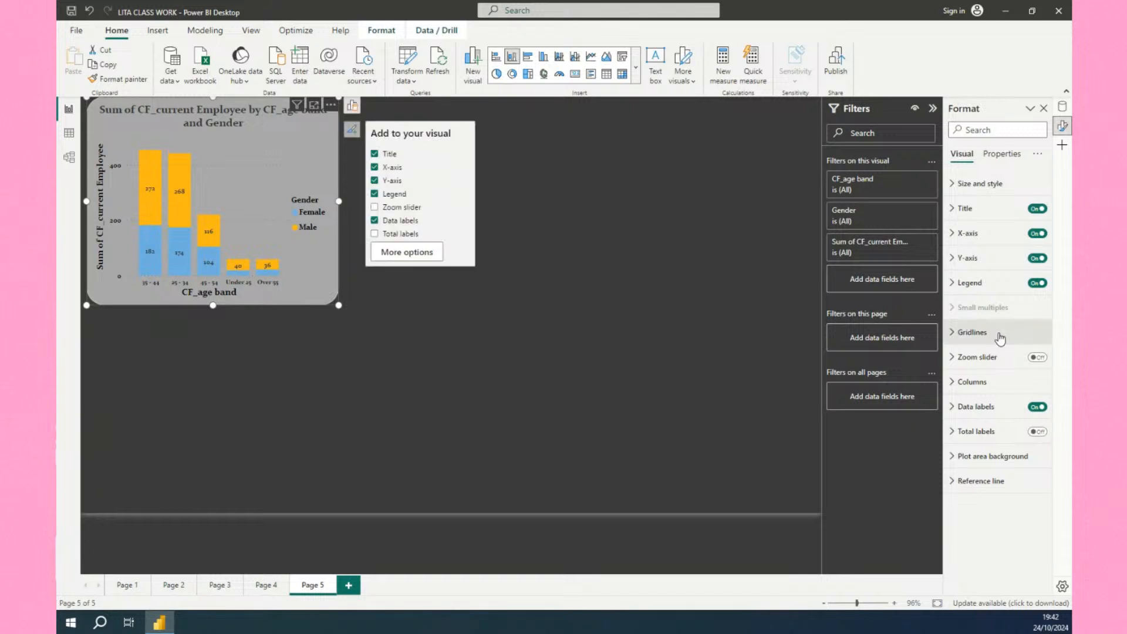
left_click(954, 383)
scroll(991, 451, "down", 1)
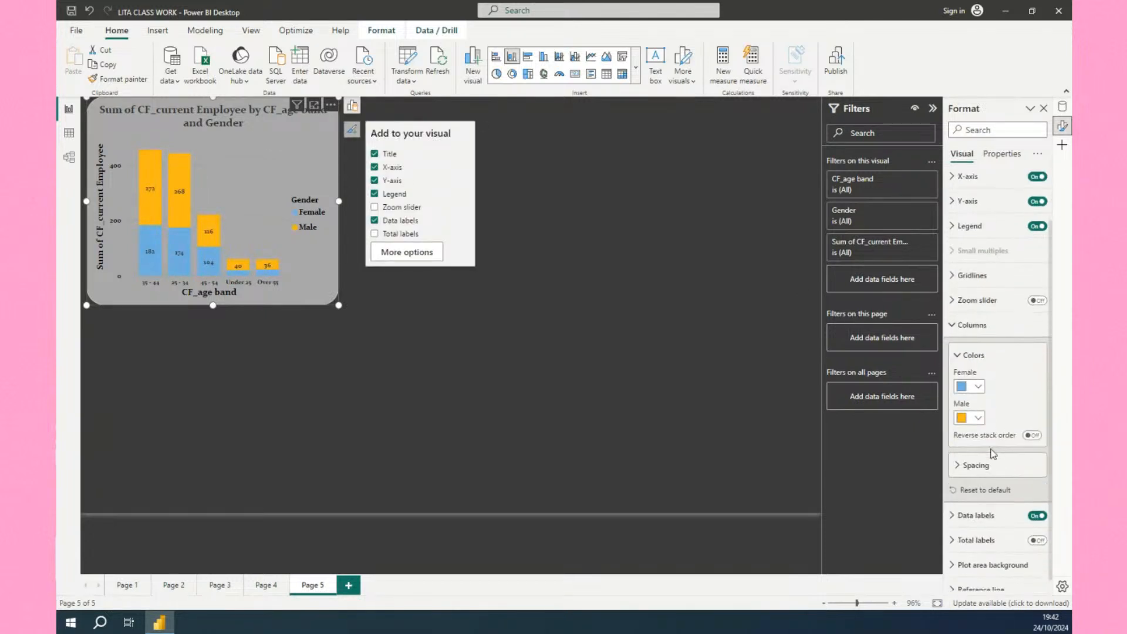
left_click(977, 388)
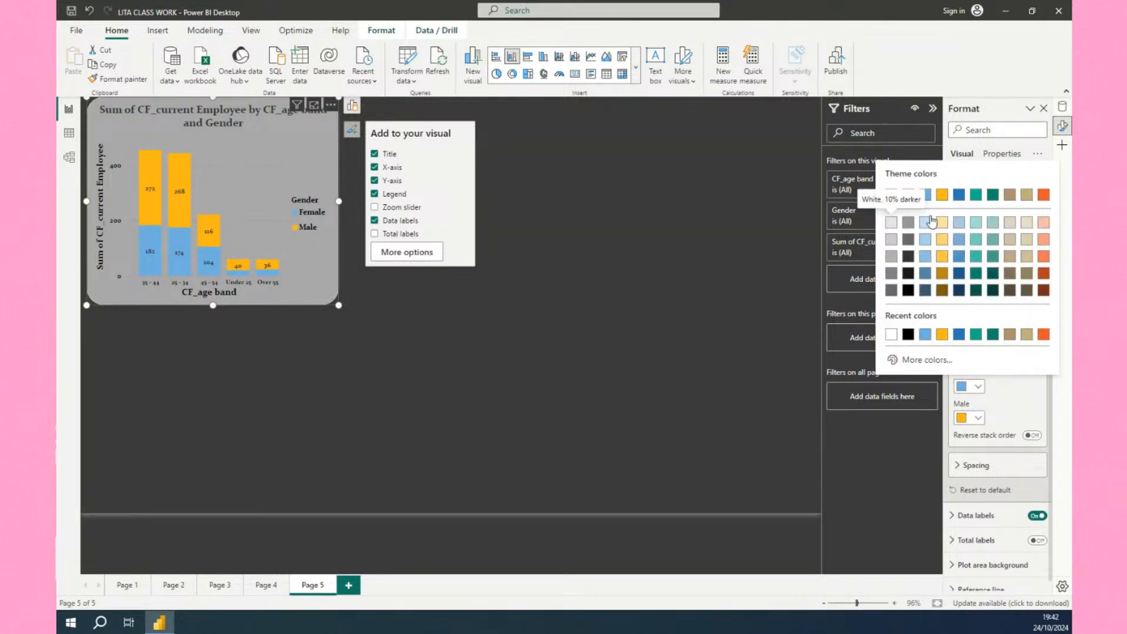
left_click(892, 196)
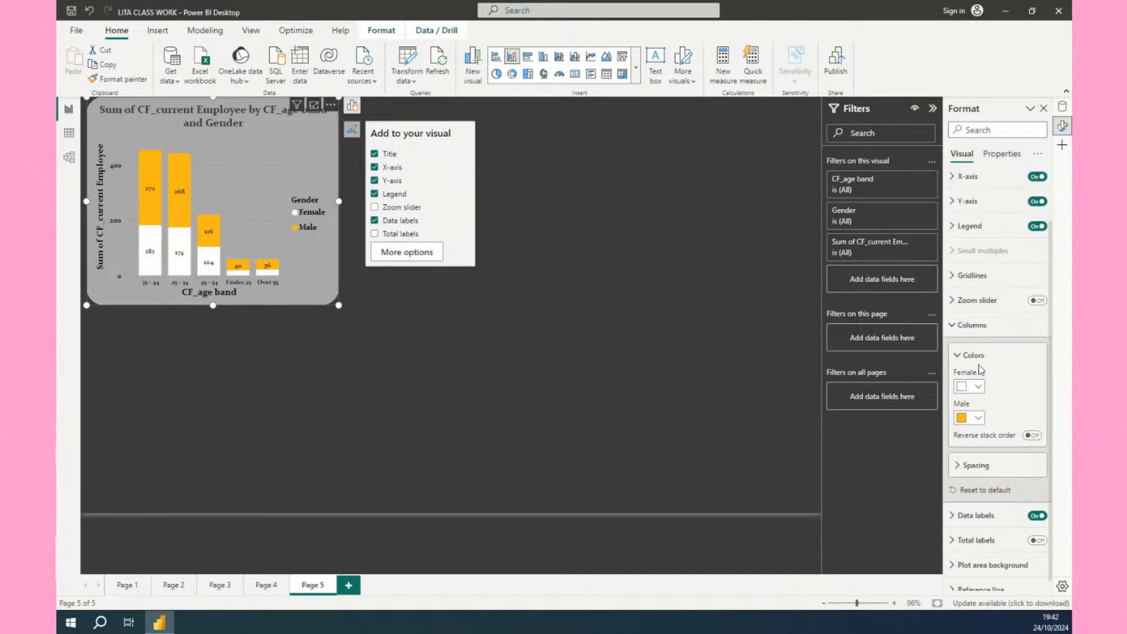
left_click(977, 419)
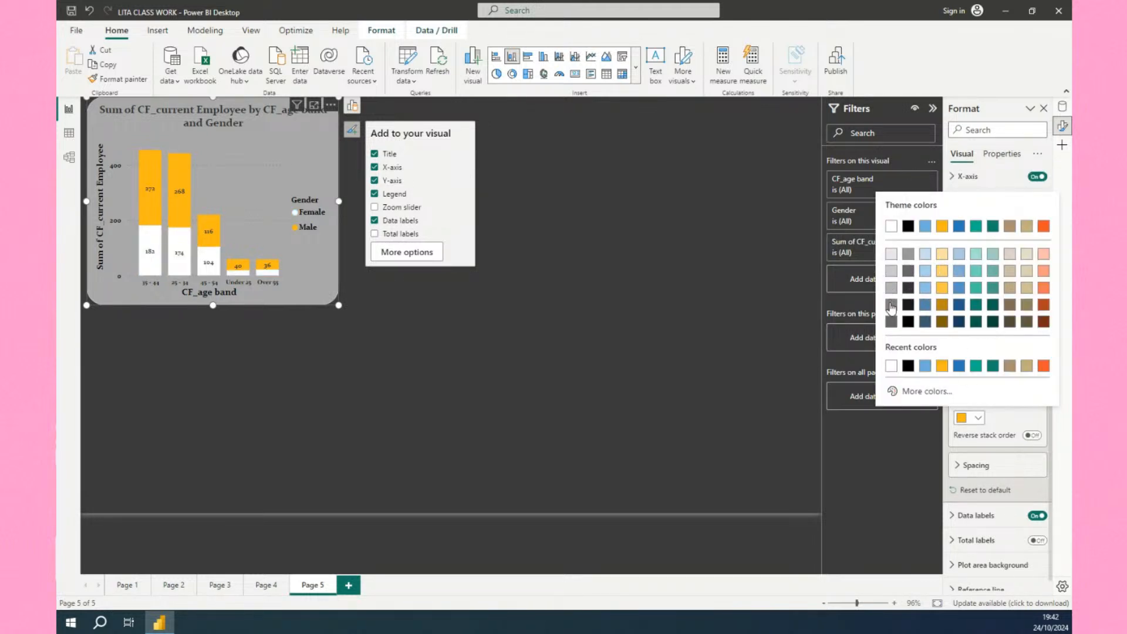
key("Escape")
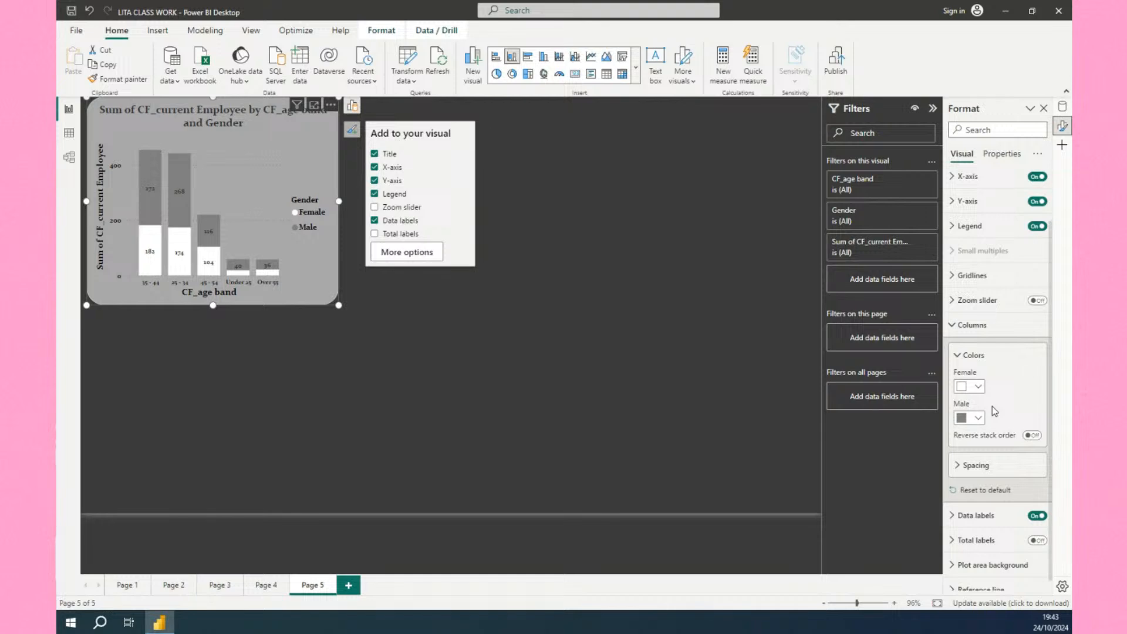
Toggle the chart's X-axis off and back on.
left_click(950, 325)
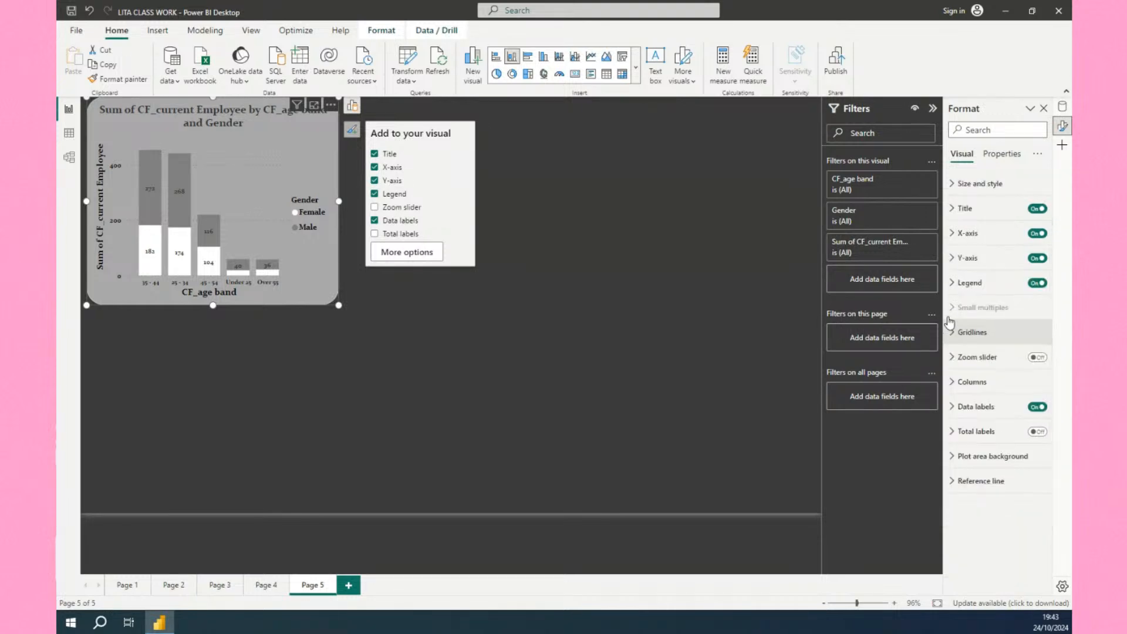
left_click(953, 235)
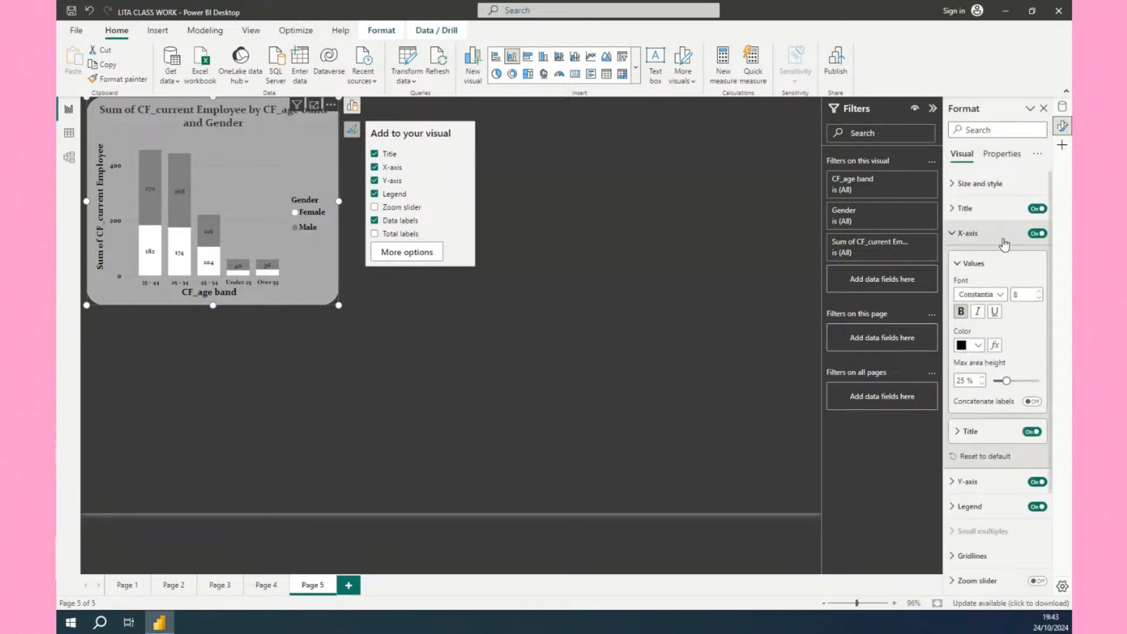
left_click(1037, 235)
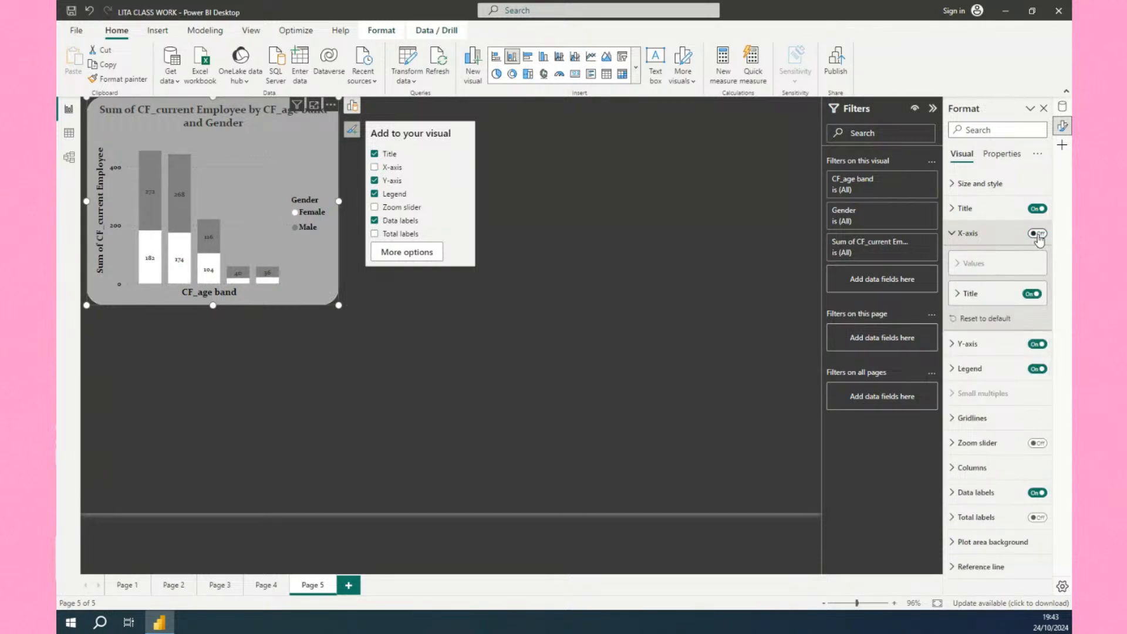
left_click(1038, 234)
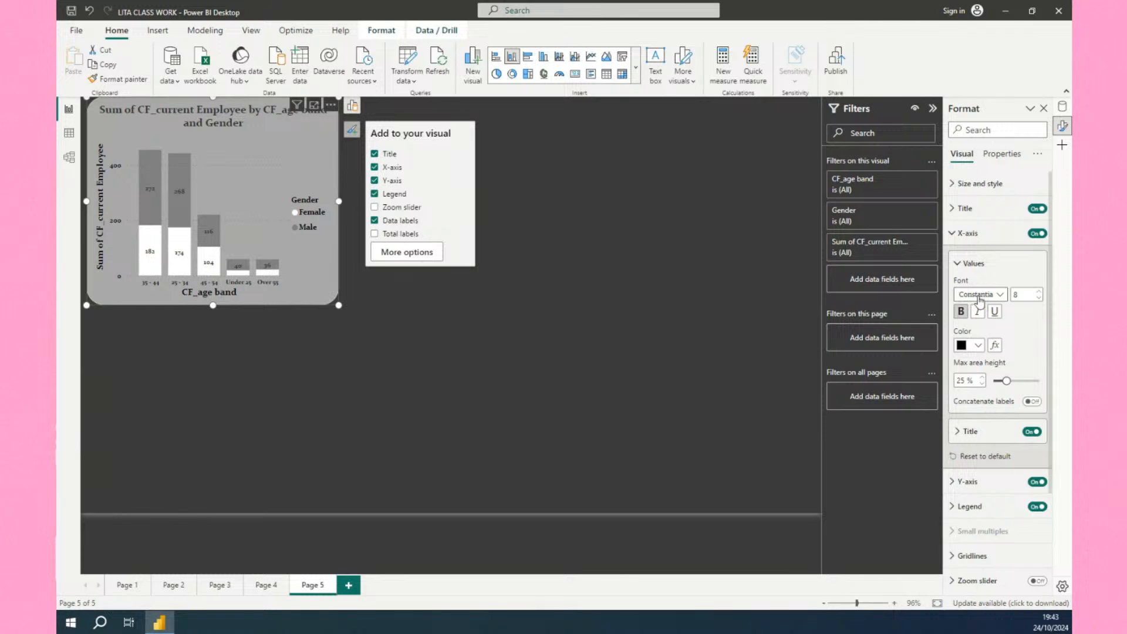
Turn off the X-axis title on the age band chart.
left_click(951, 238)
left_click(952, 234)
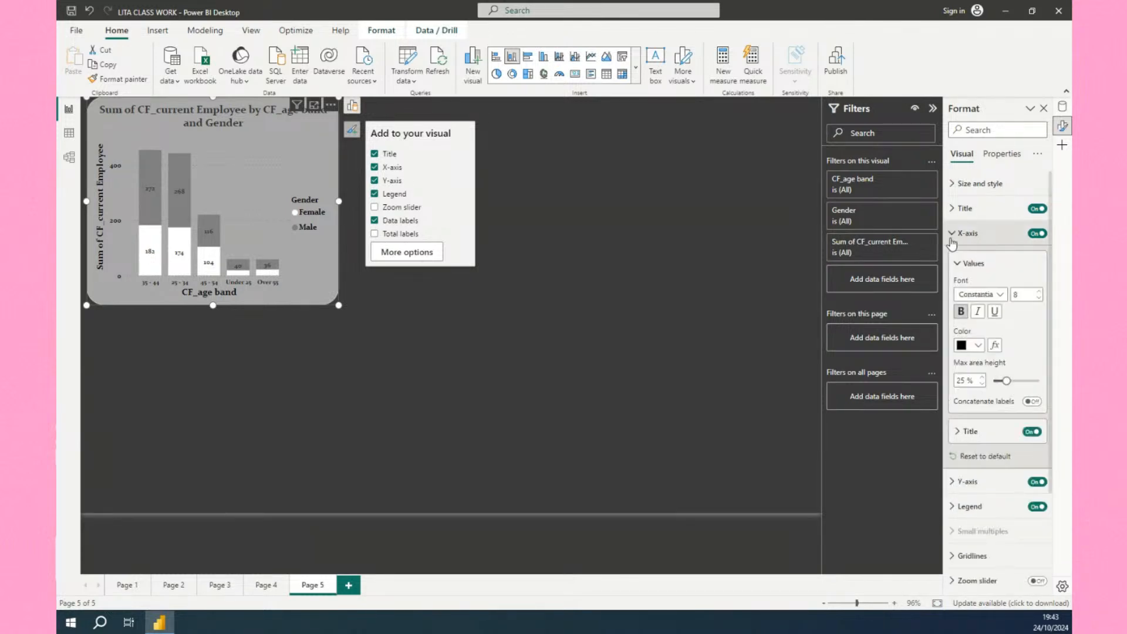
scroll(974, 306, "down", 1)
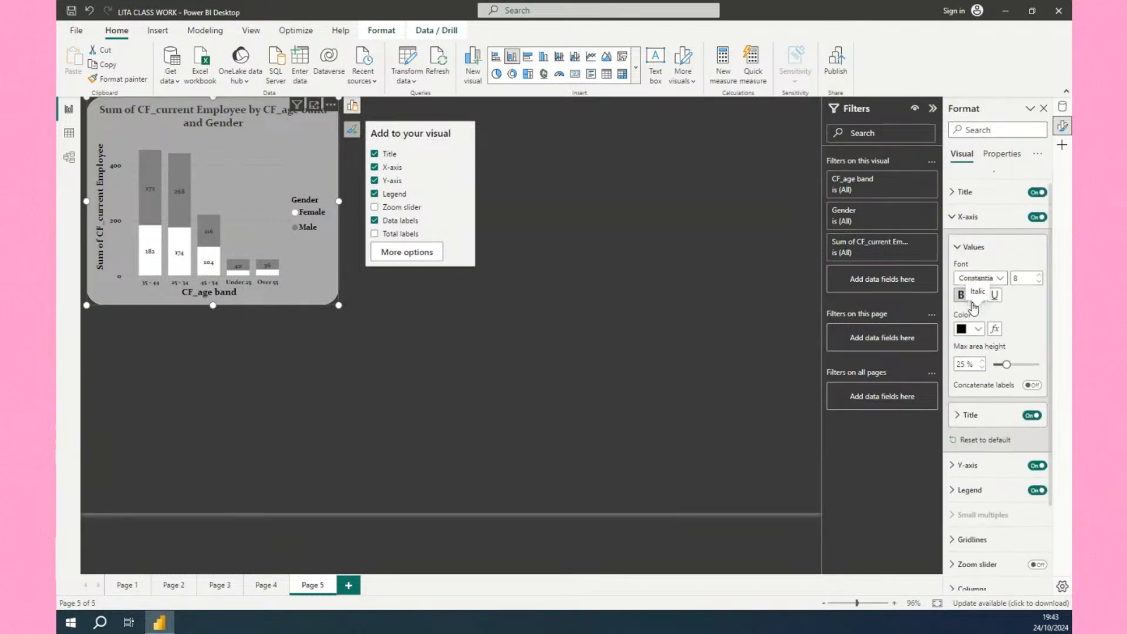
left_click(958, 416)
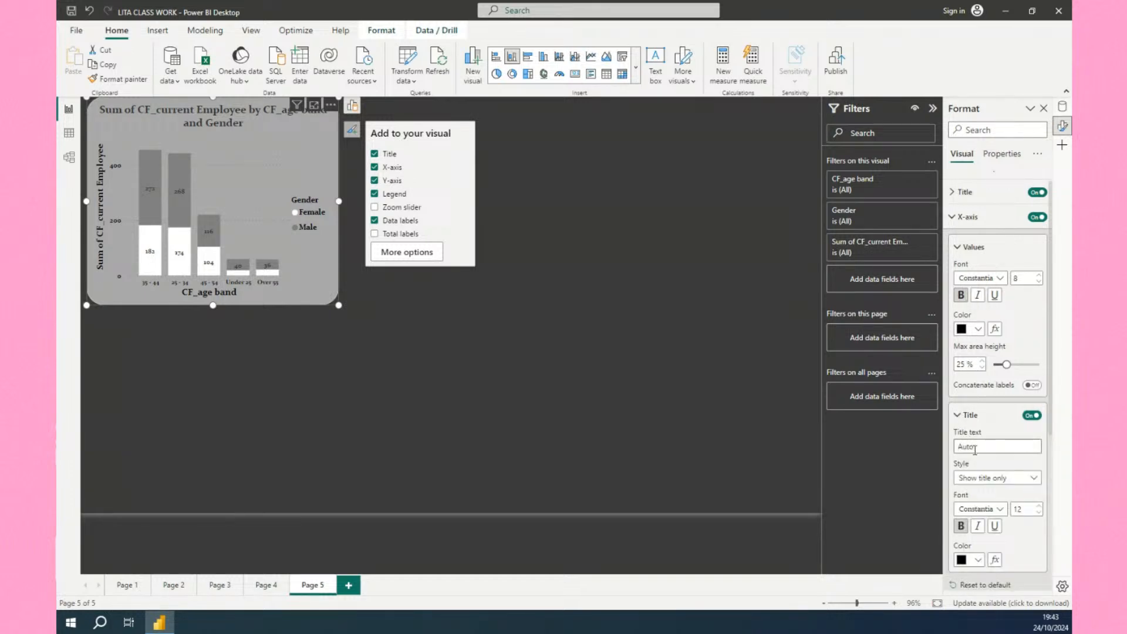
scroll(984, 475, "down", 1)
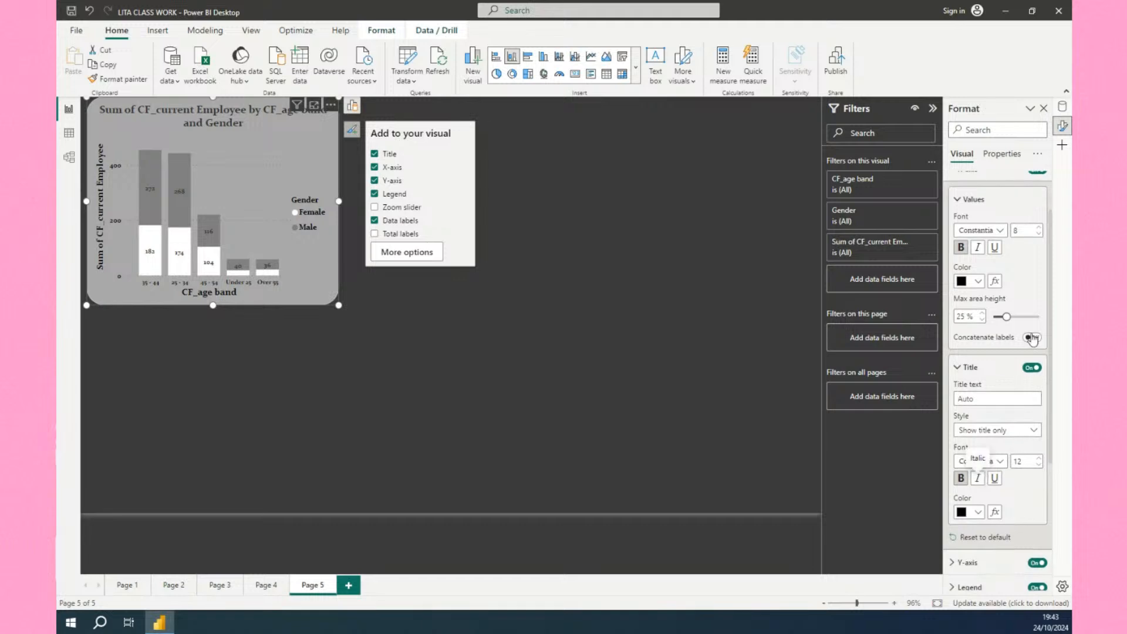
left_click(1033, 368)
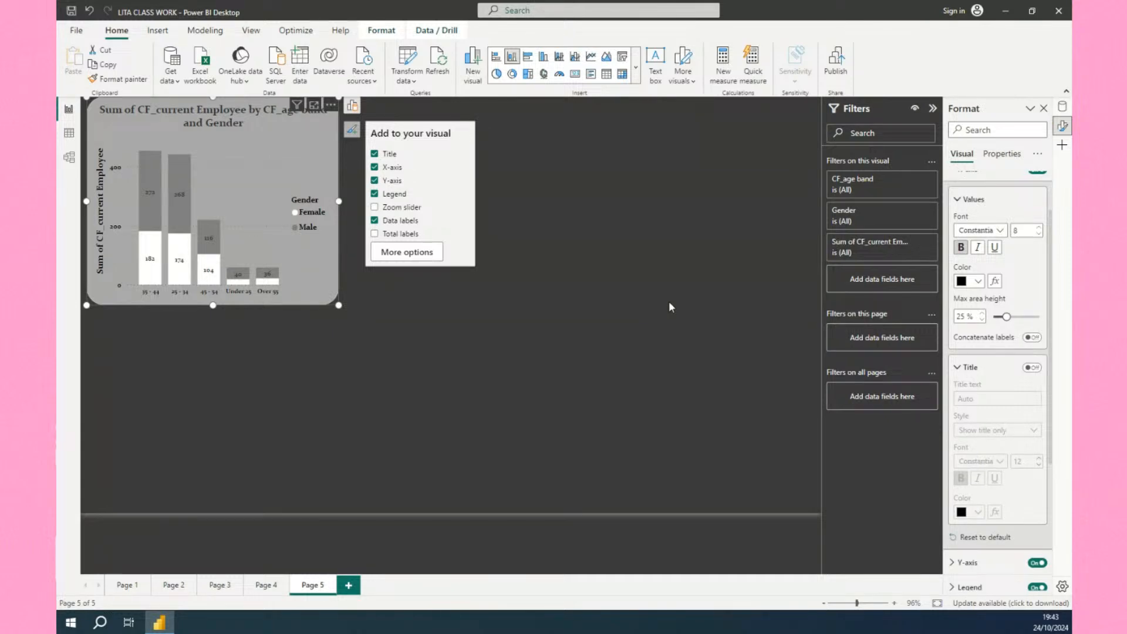
left_click(251, 31)
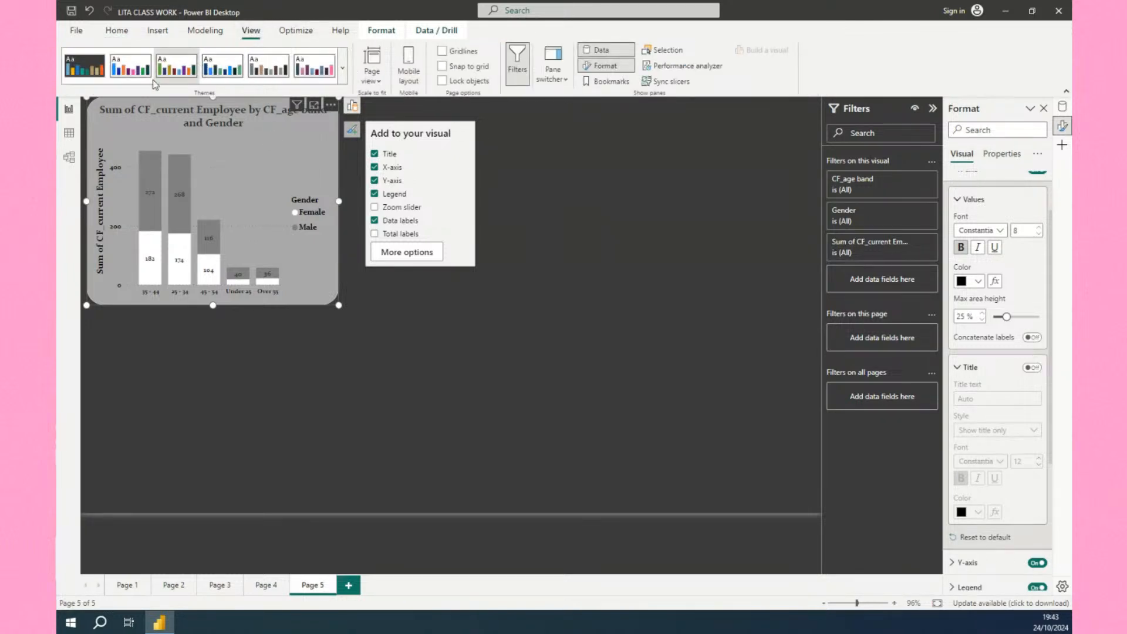
left_click(344, 70)
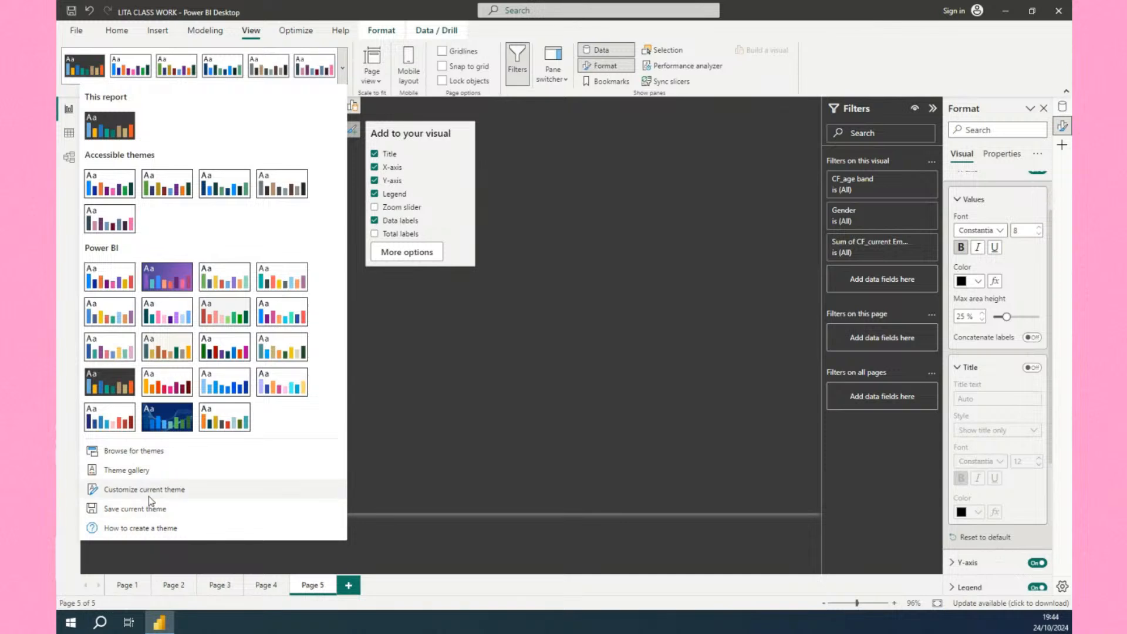
left_click(414, 347)
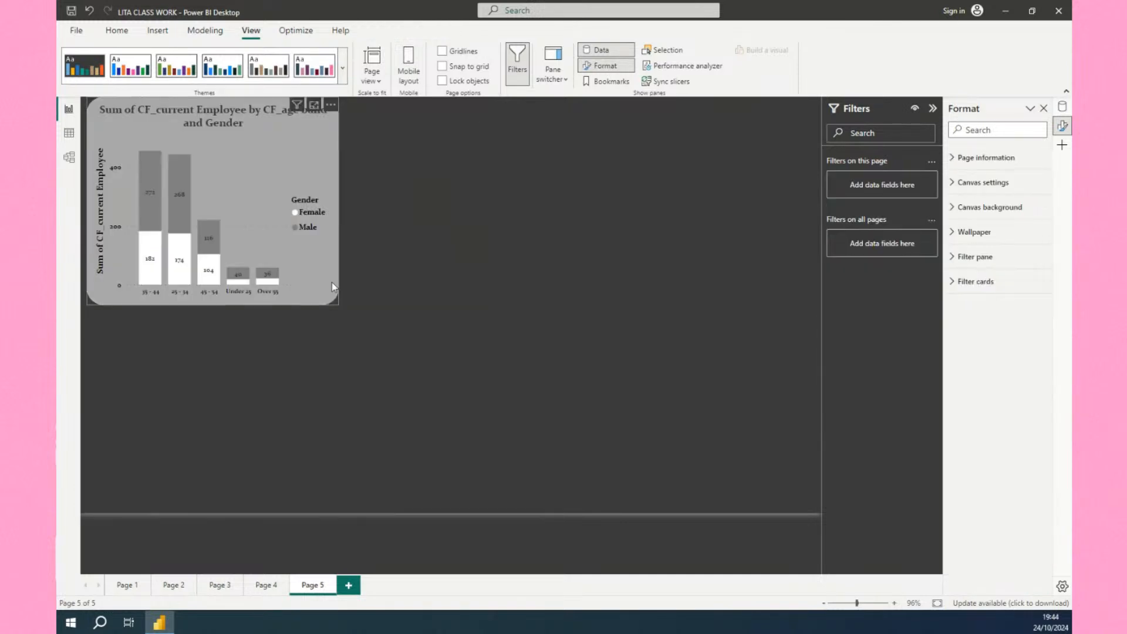
Resize the age band chart, extending it slightly taller and wider.
left_click(335, 236)
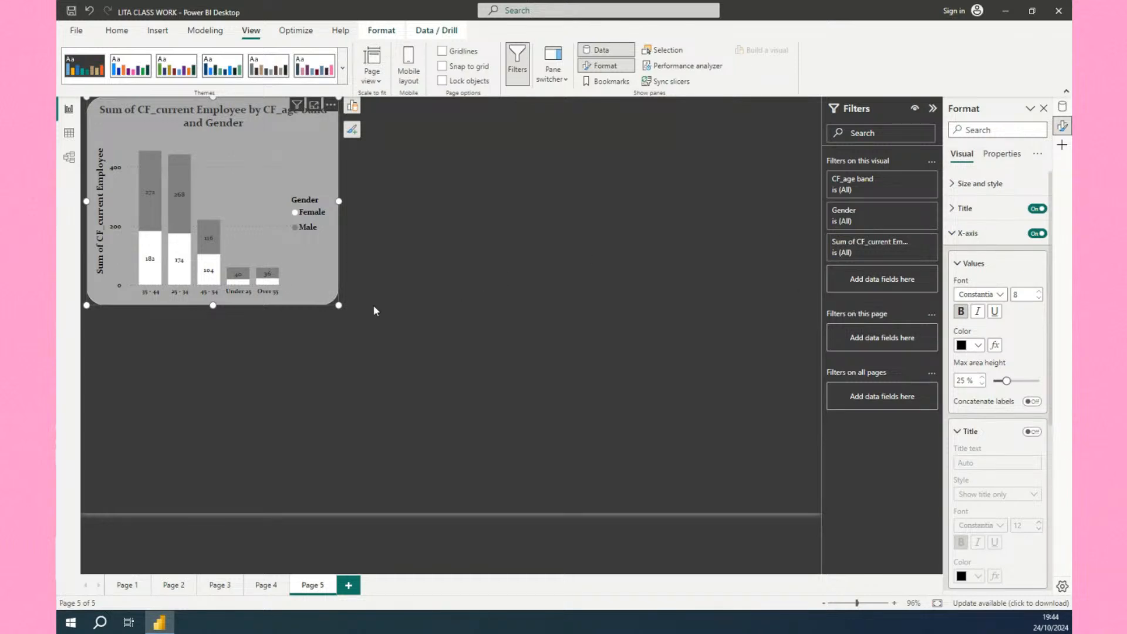
left_click_drag(212, 304, 213, 325)
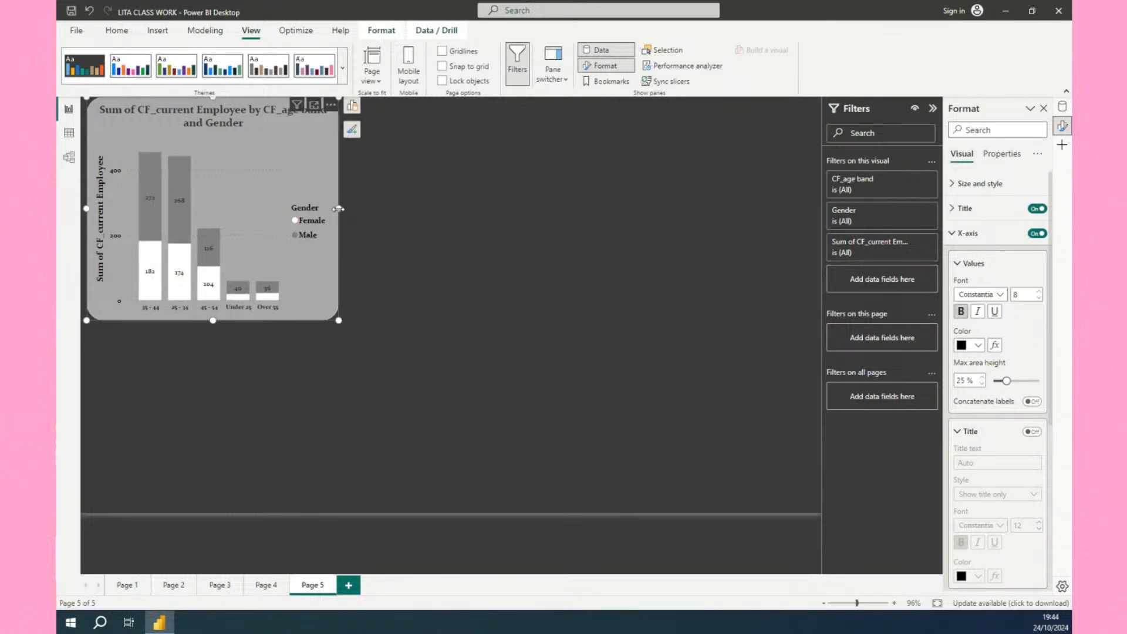
left_click_drag(339, 209, 352, 214)
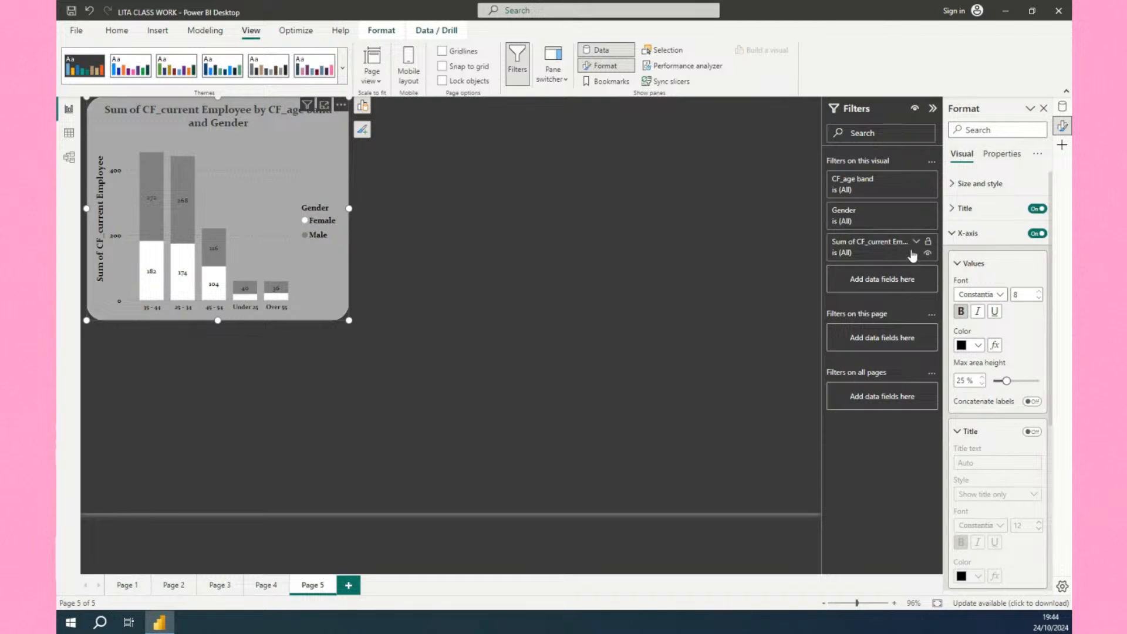
Turn off the chart's Y-axis title.
left_click(952, 233)
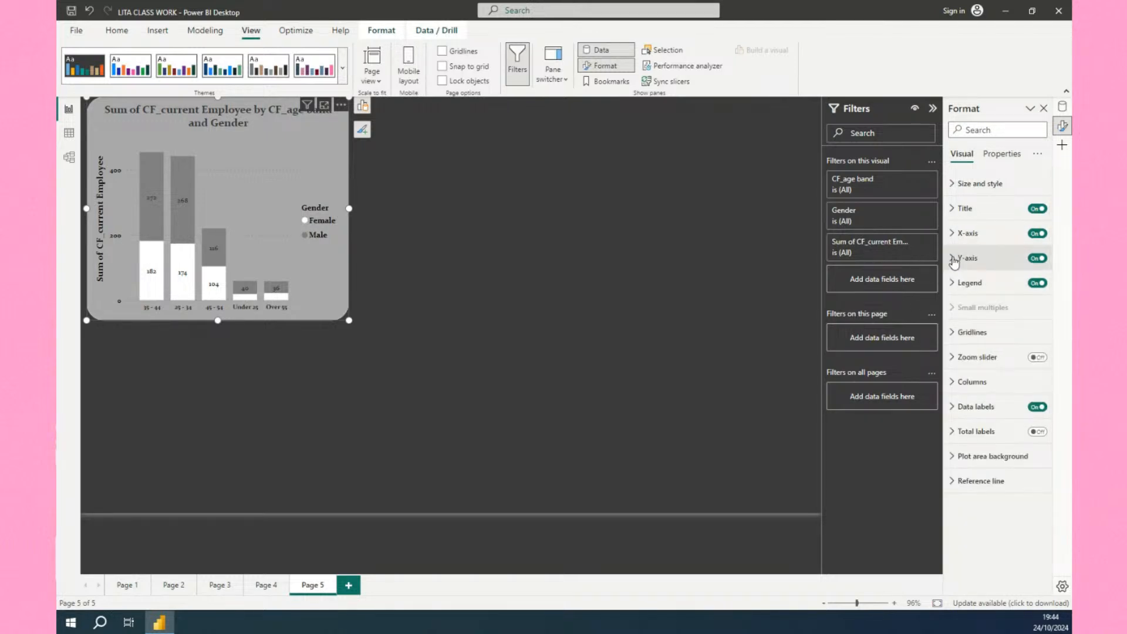
left_click(954, 258)
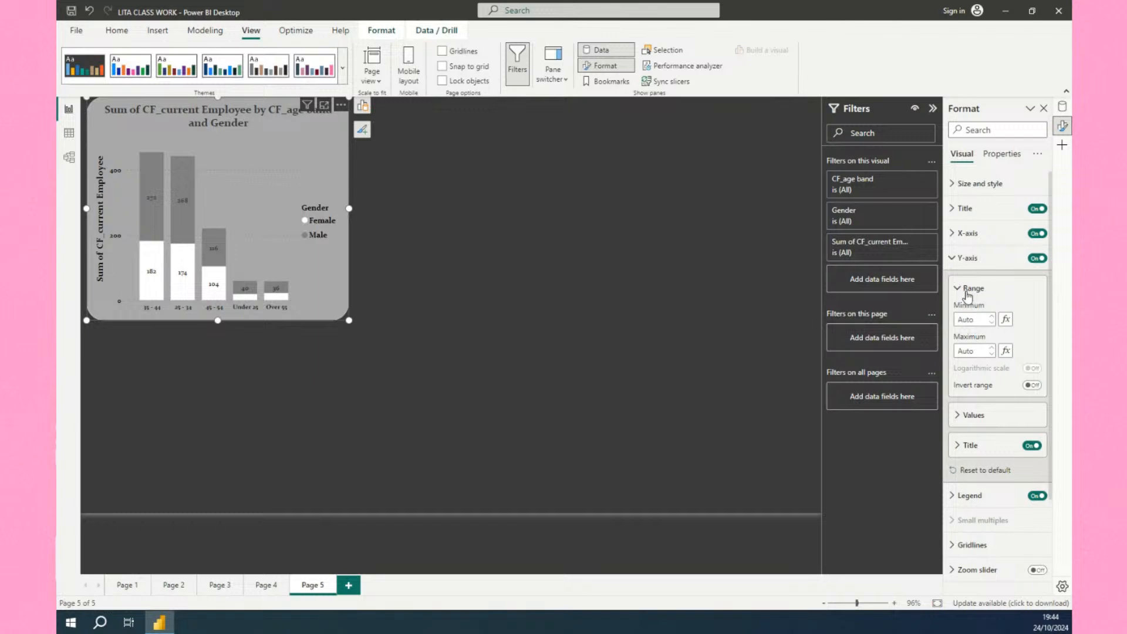
left_click(1036, 447)
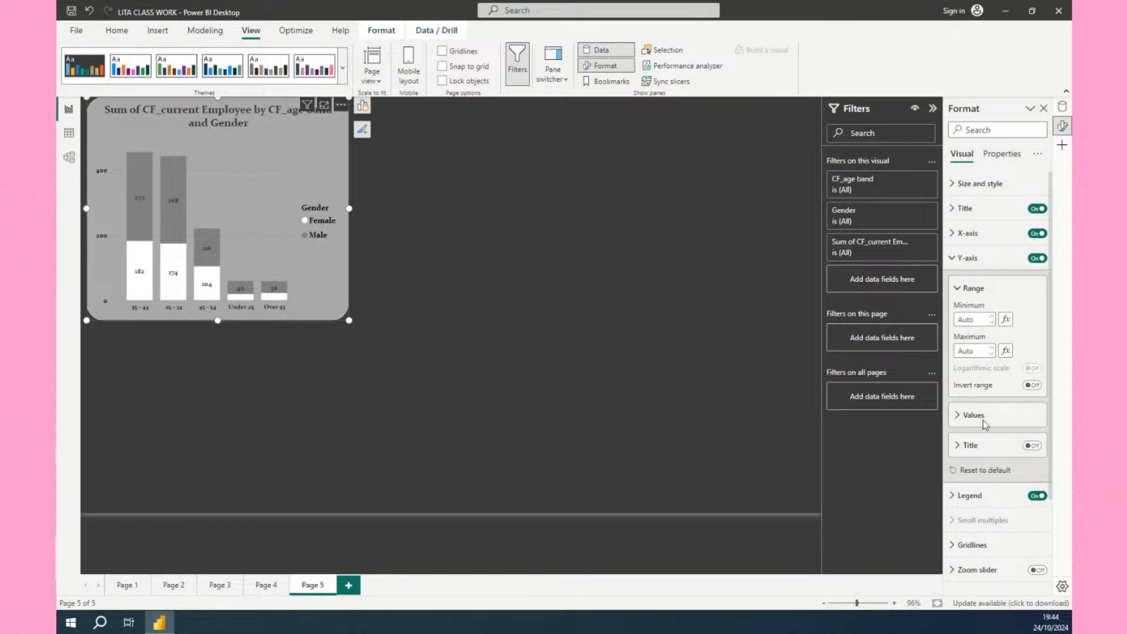
Rename the chart title to "Count of Current Employee by Gender".
left_click(962, 208)
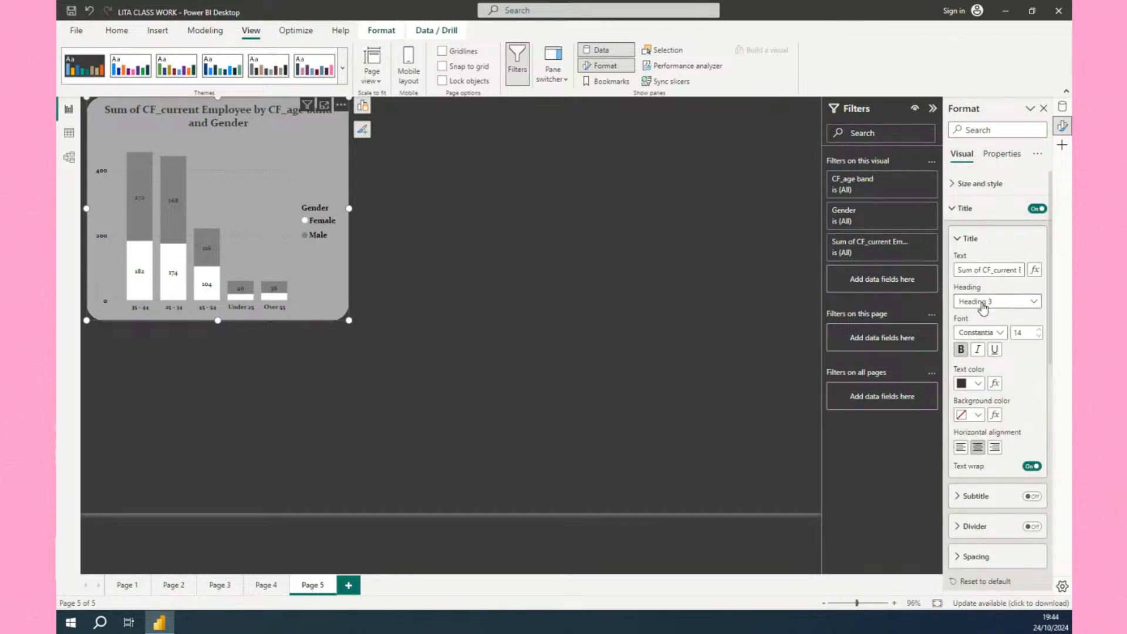
left_click(986, 270)
key("ctrl+a")
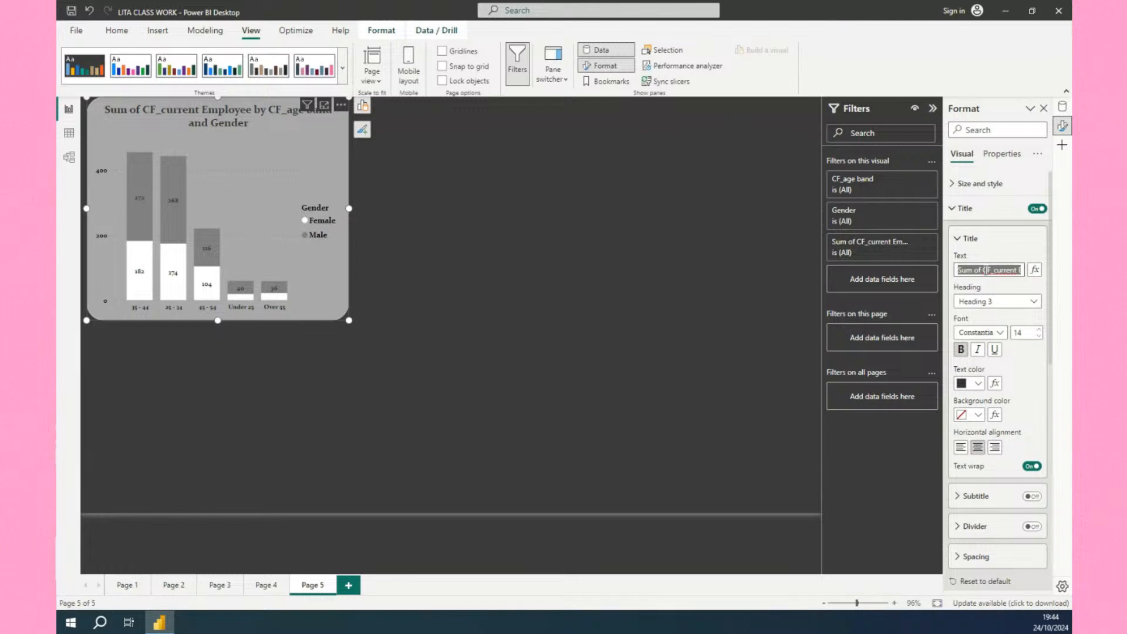
type("Count of C")
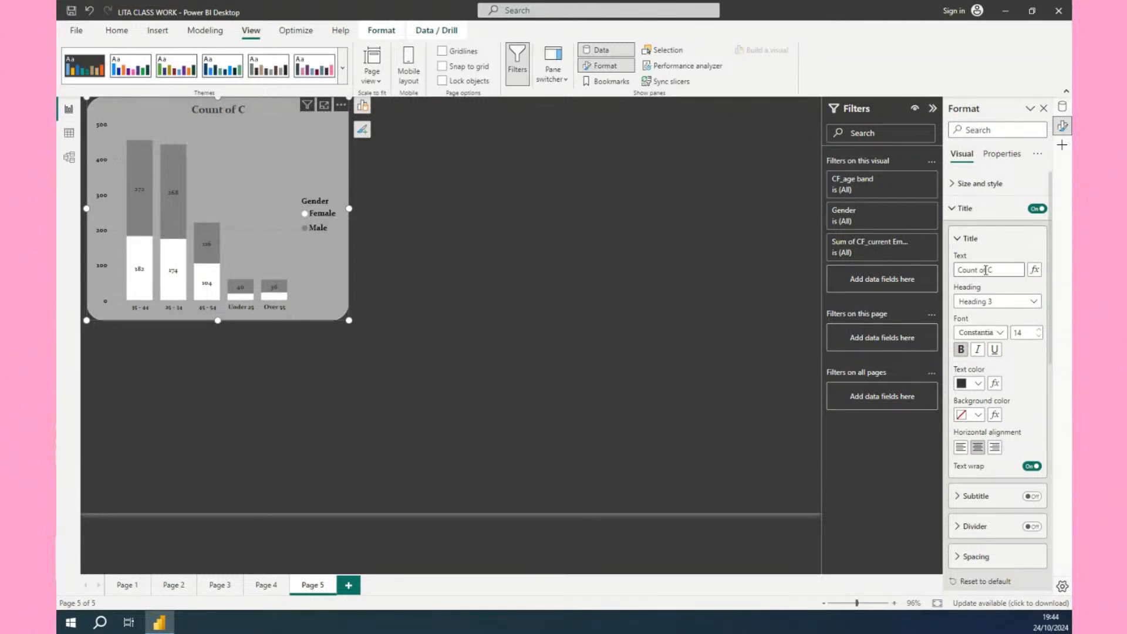
type("urrent Em")
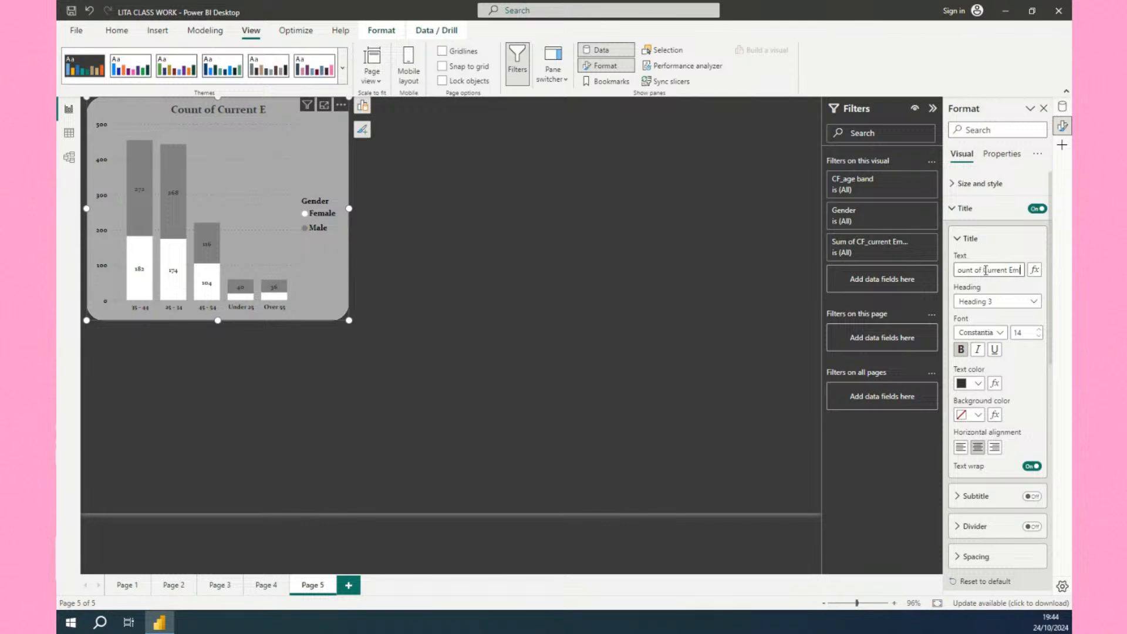
type("ploy")
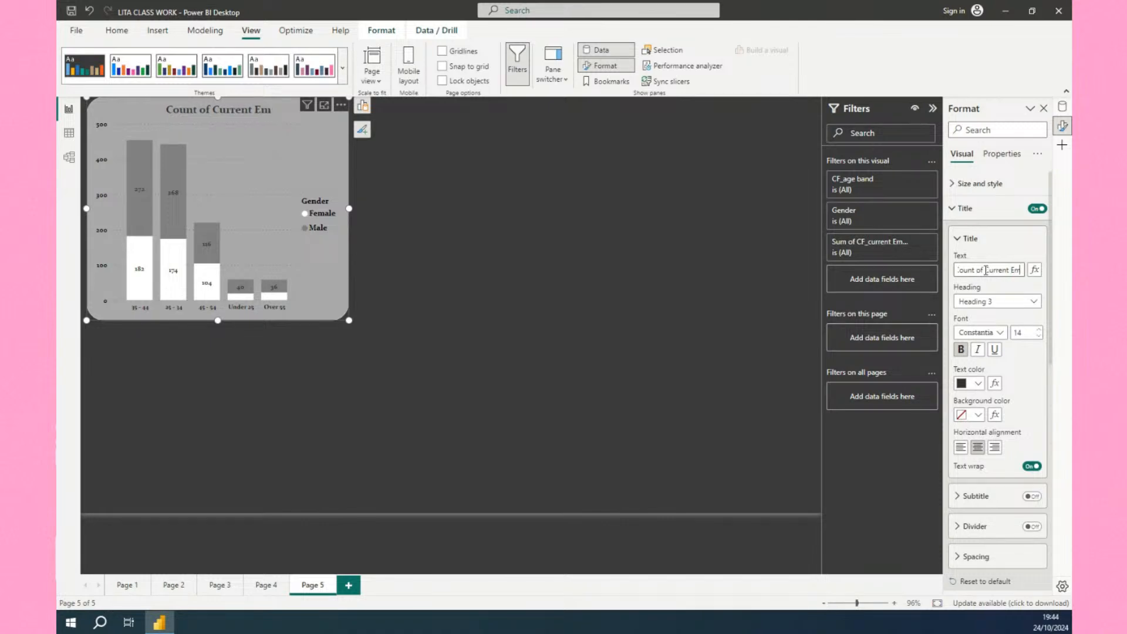
type("ee")
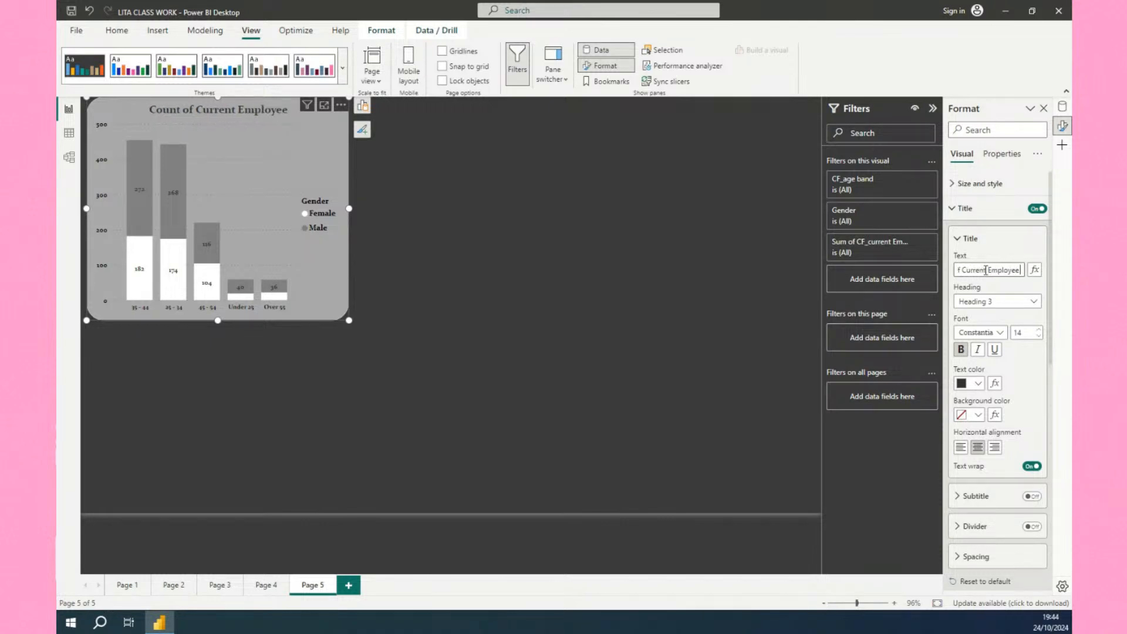
type(" by Gender")
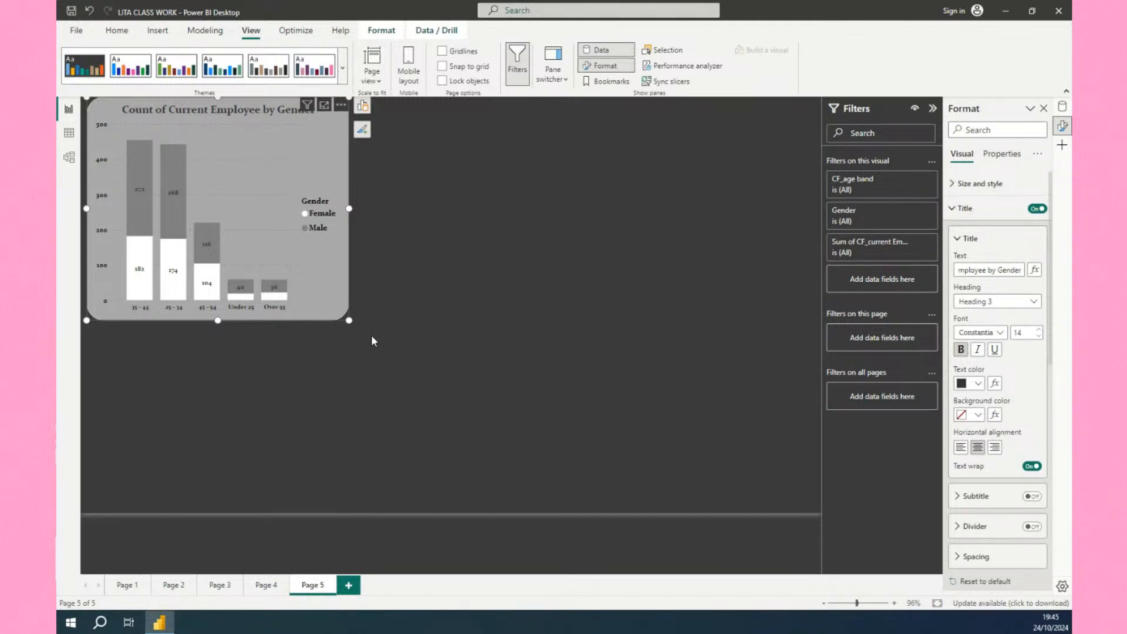
Sort the chart's axis by CF_age band in ascending order.
left_click(356, 333)
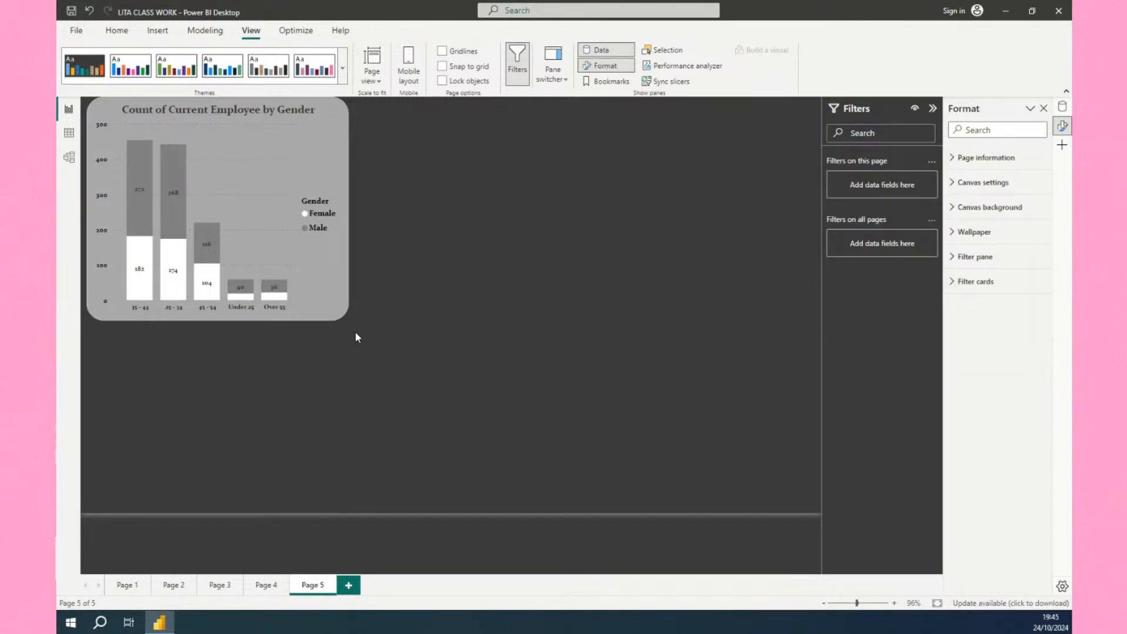
left_click(341, 320)
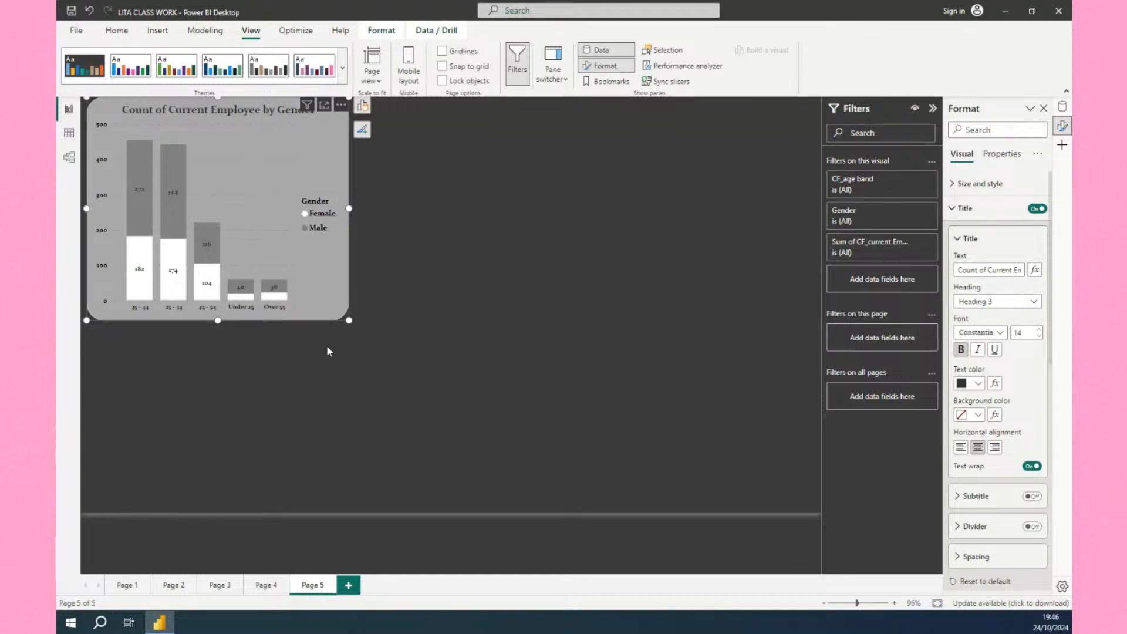
left_click(340, 107)
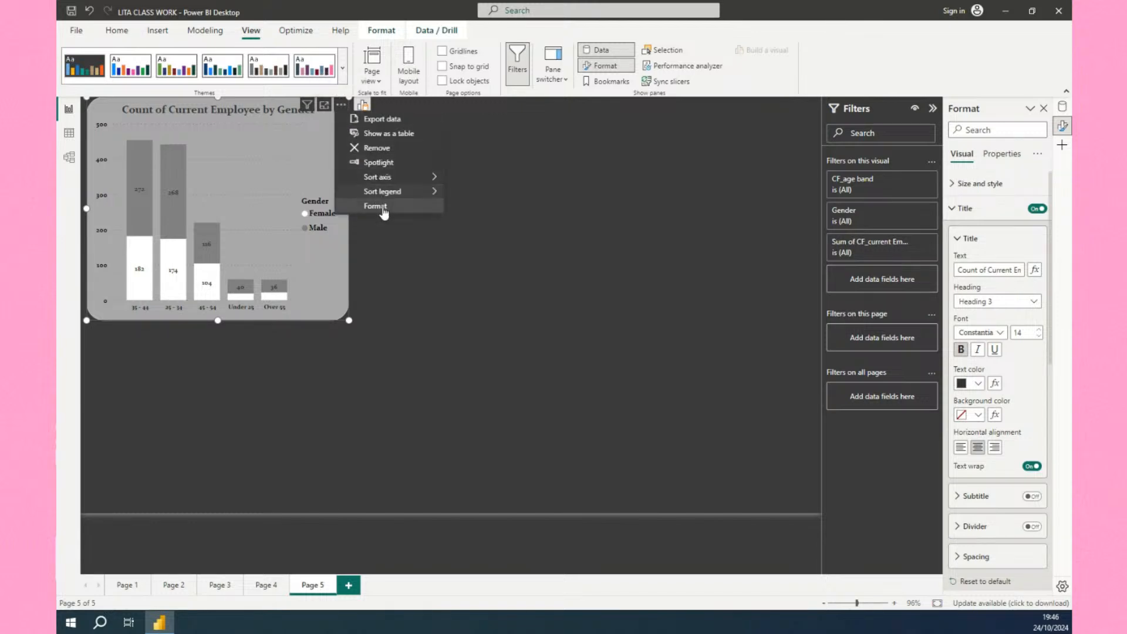
mouse_move(386, 194)
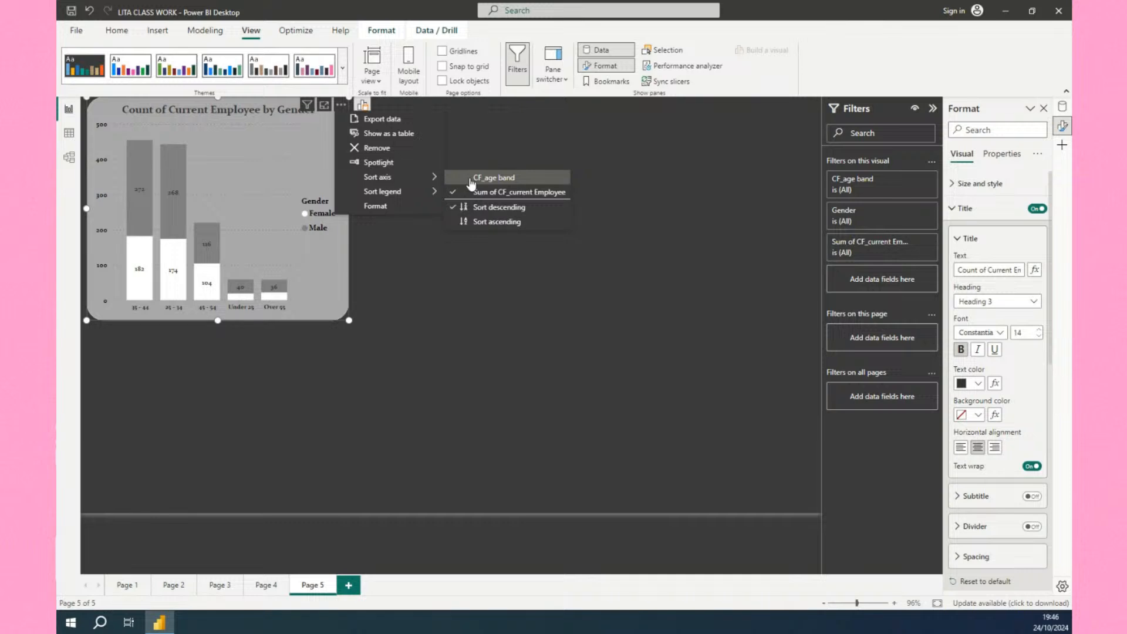
left_click(471, 179)
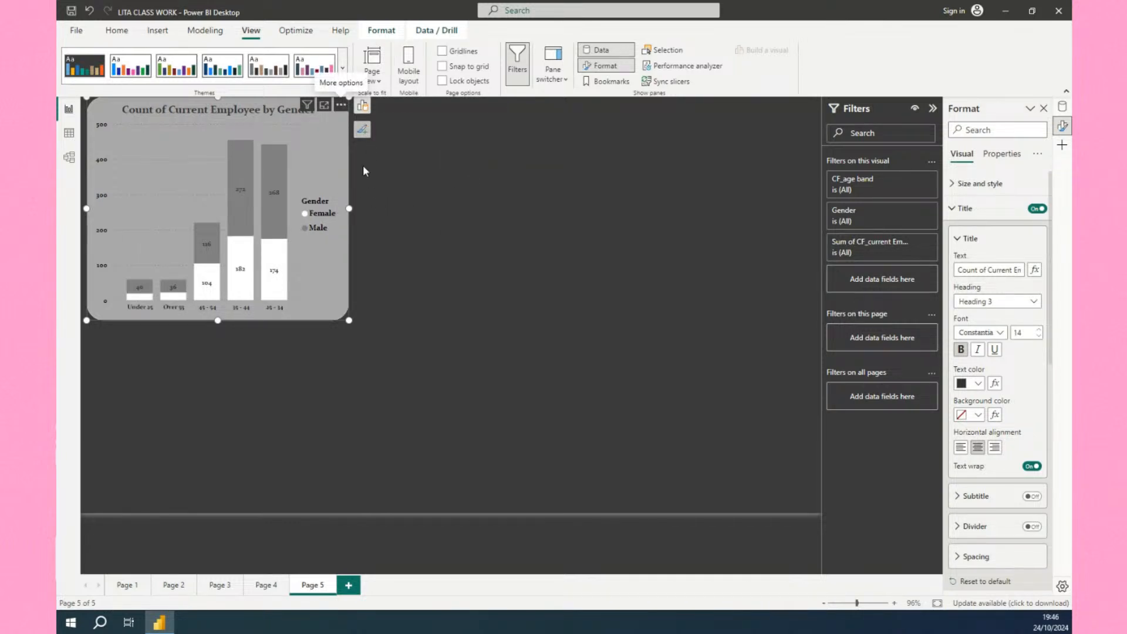
left_click(340, 104)
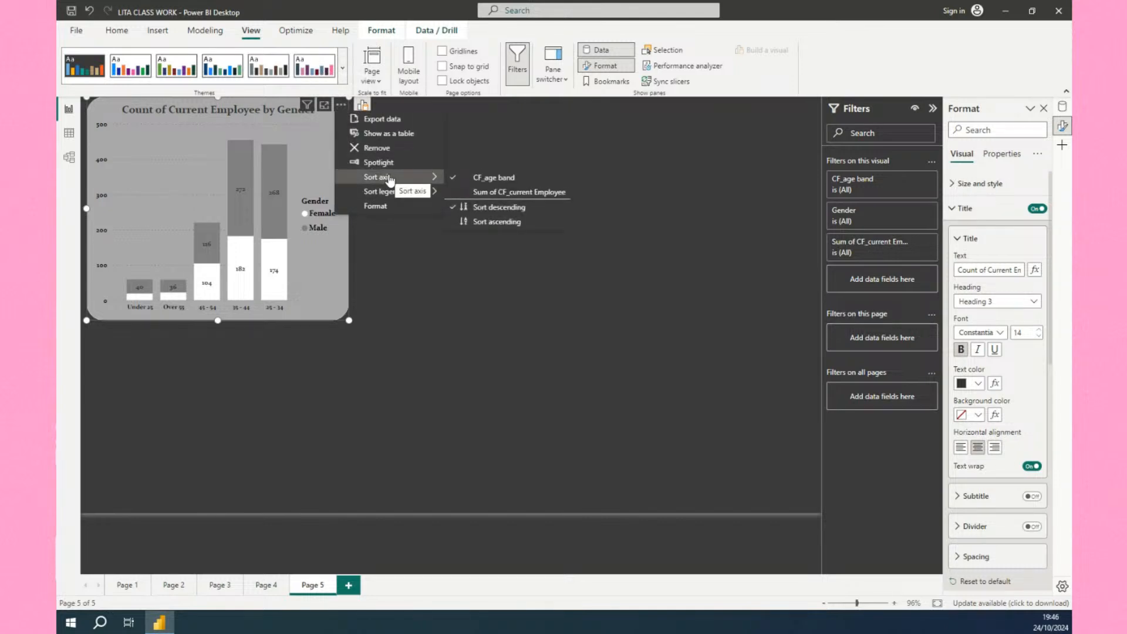
left_click(466, 222)
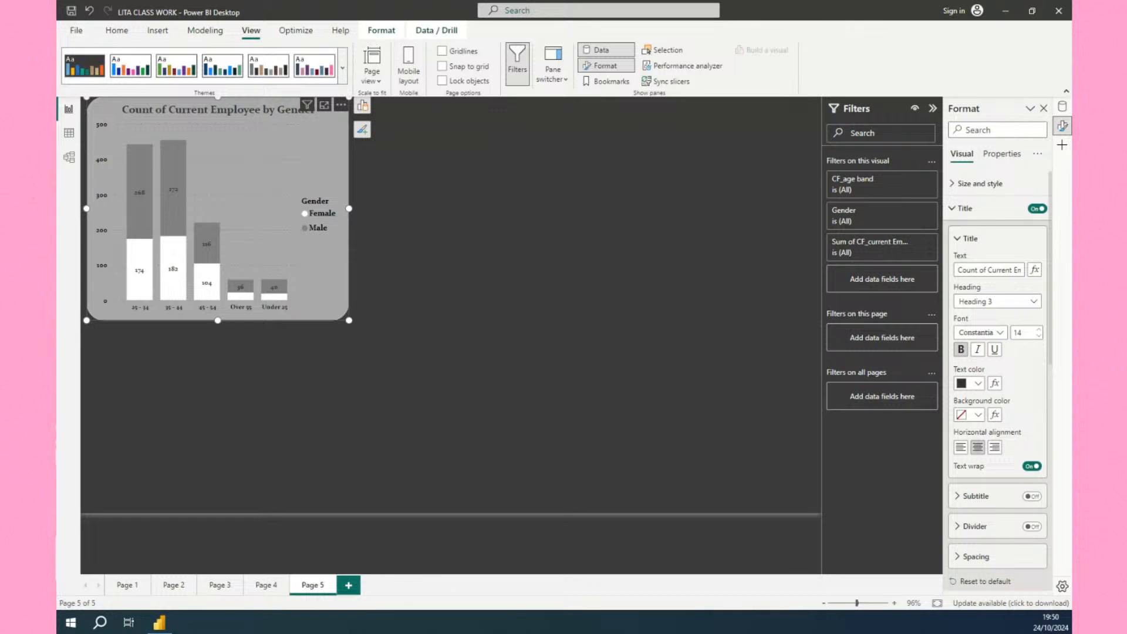
Open the Power Query Editor with Transform data and maximize its window.
left_click(117, 31)
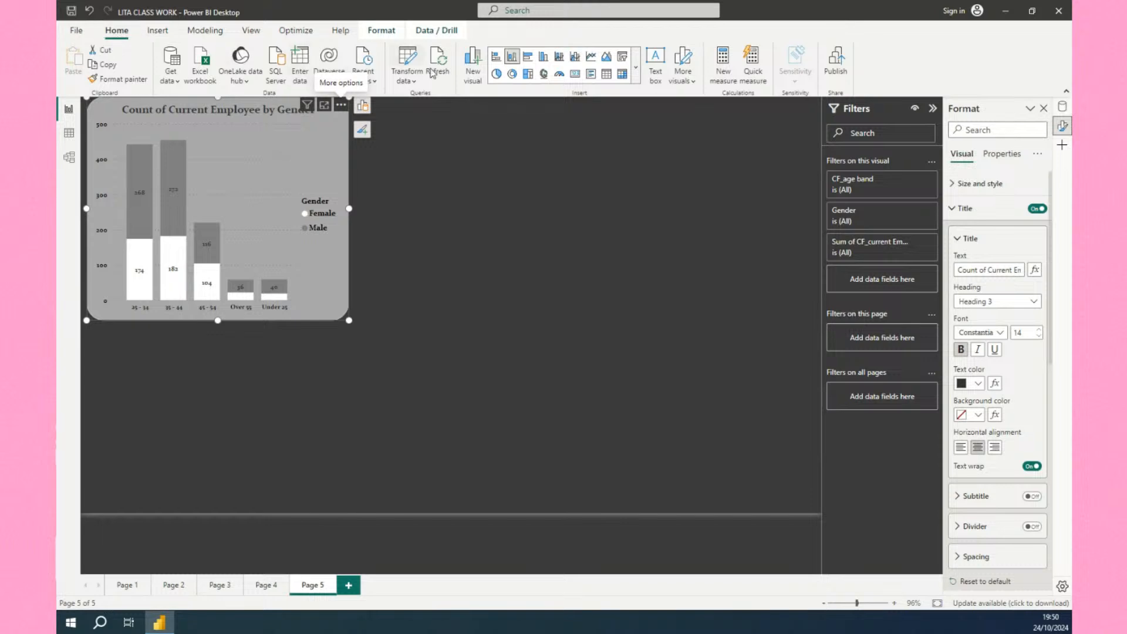
left_click(414, 82)
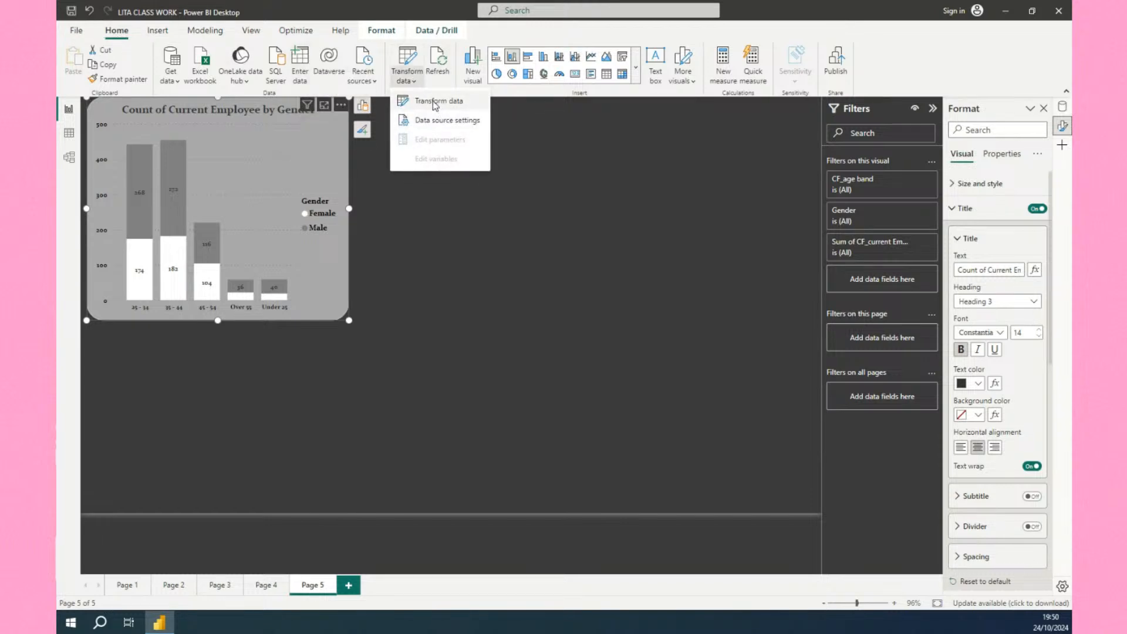
left_click(434, 106)
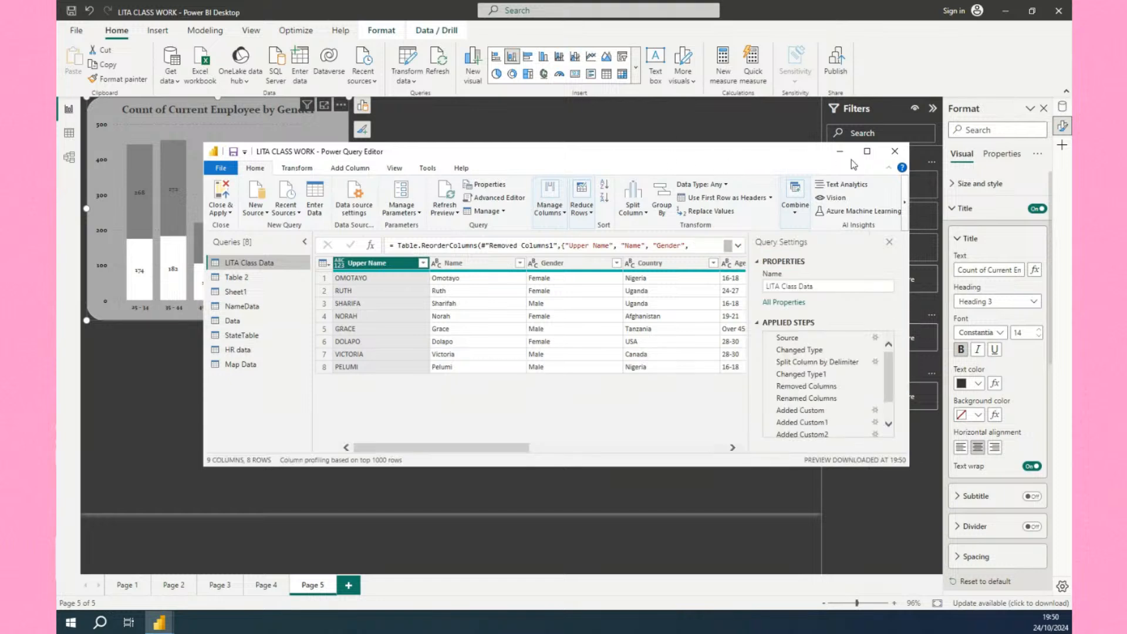
left_click(867, 151)
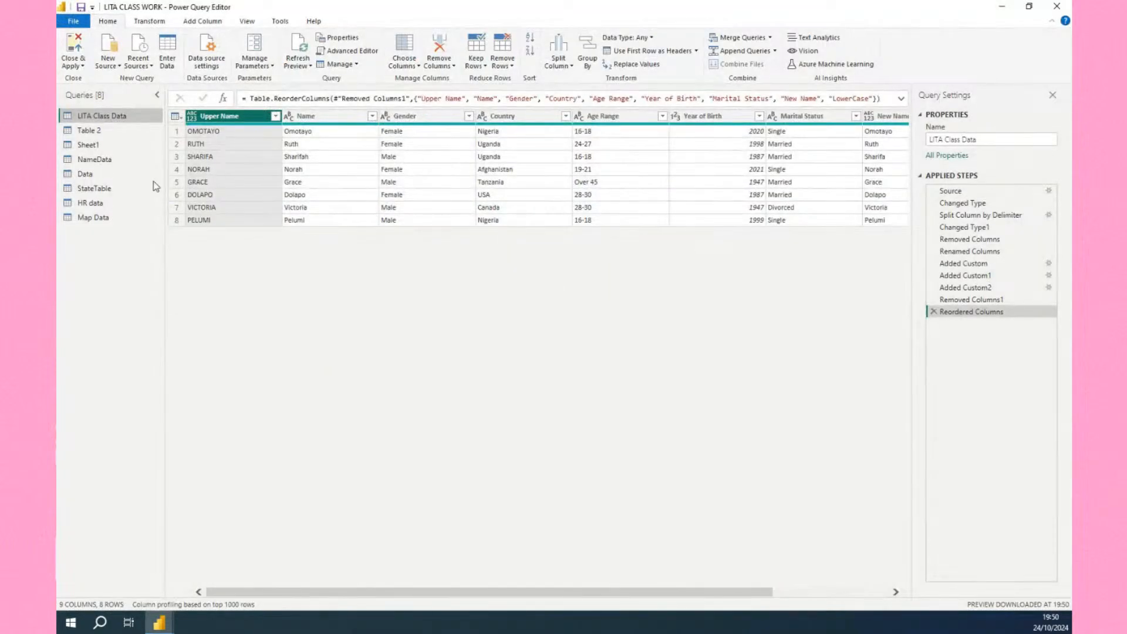
Select the HR data query, refresh its preview and scroll across its columns.
left_click(91, 204)
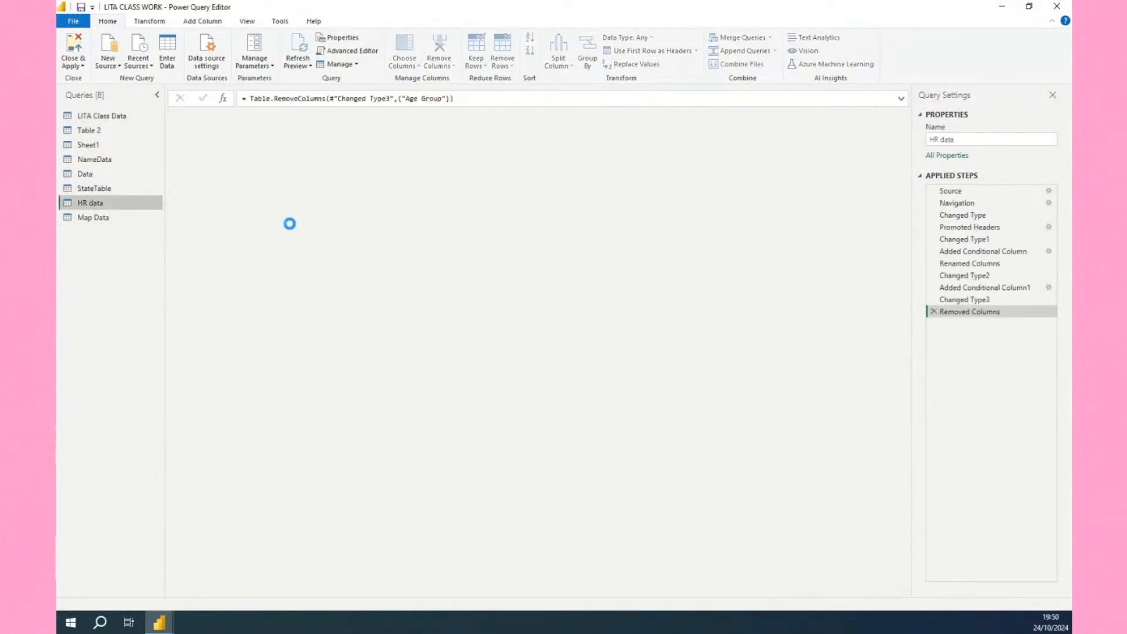
left_click(209, 23)
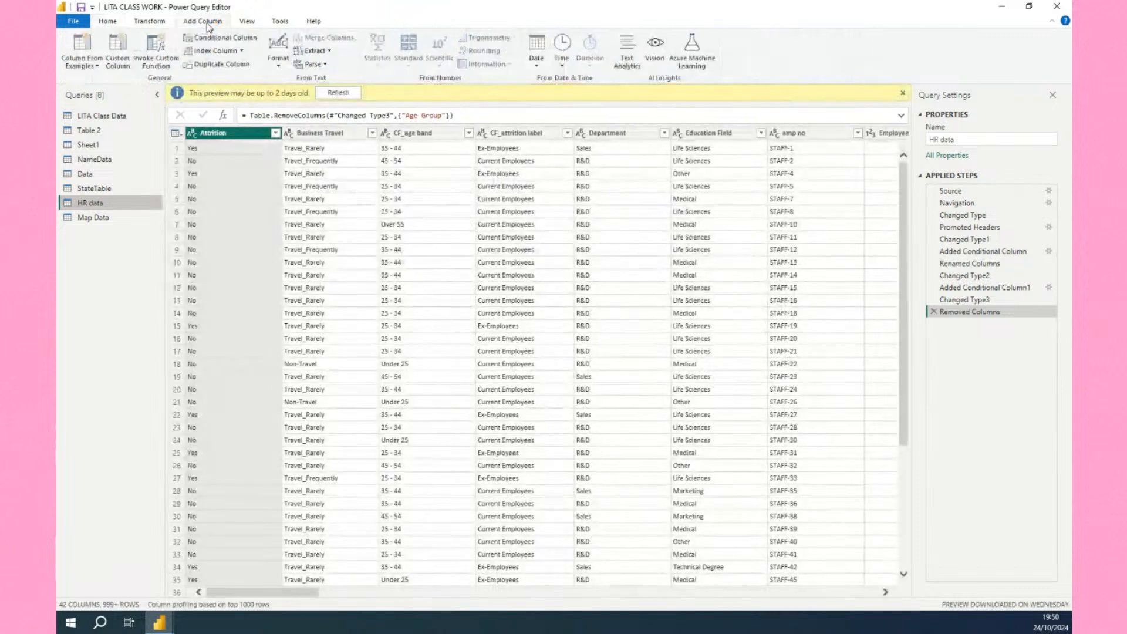
left_click(337, 94)
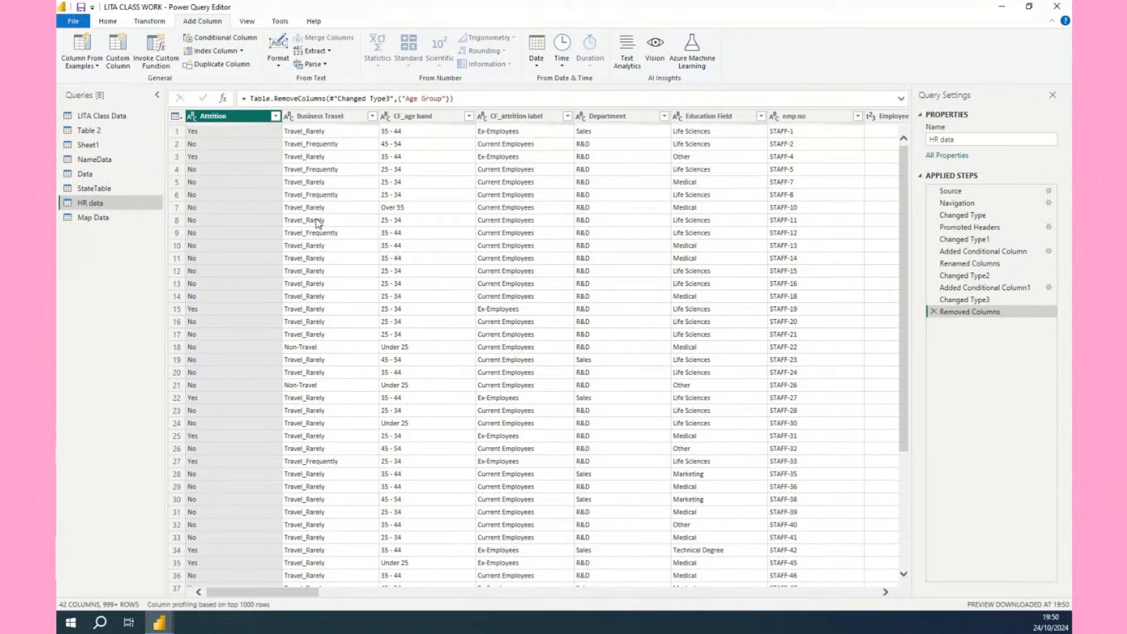
scroll(317, 223, "right", 5)
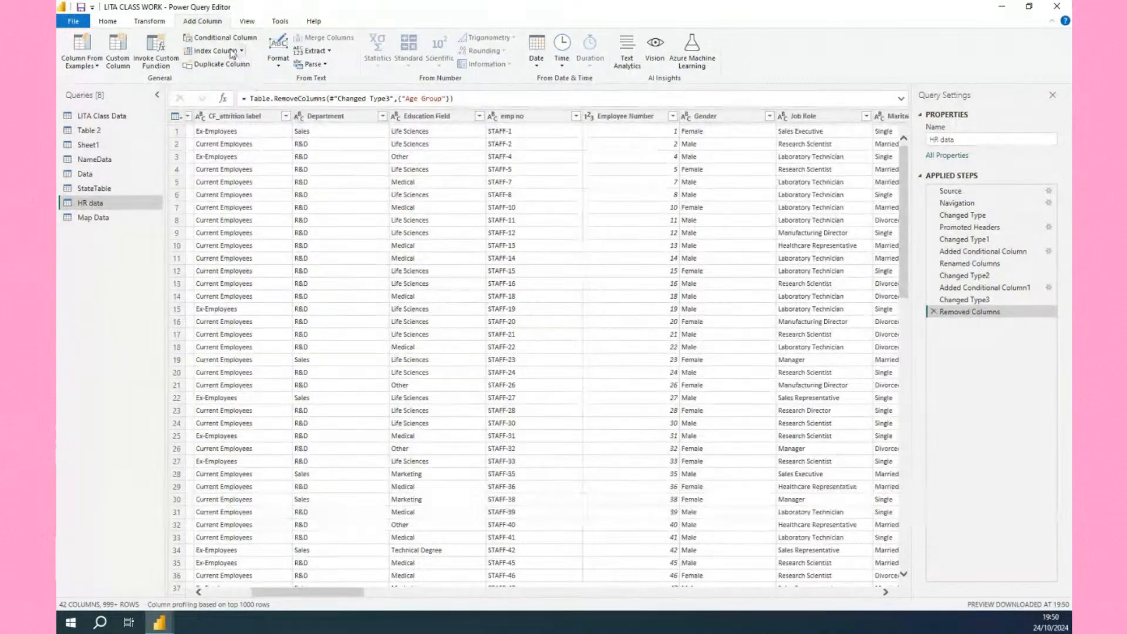
Add a conditional column named Age Sort whose first rule outputs 1 when CF_age band equals Under 25.
left_click(223, 39)
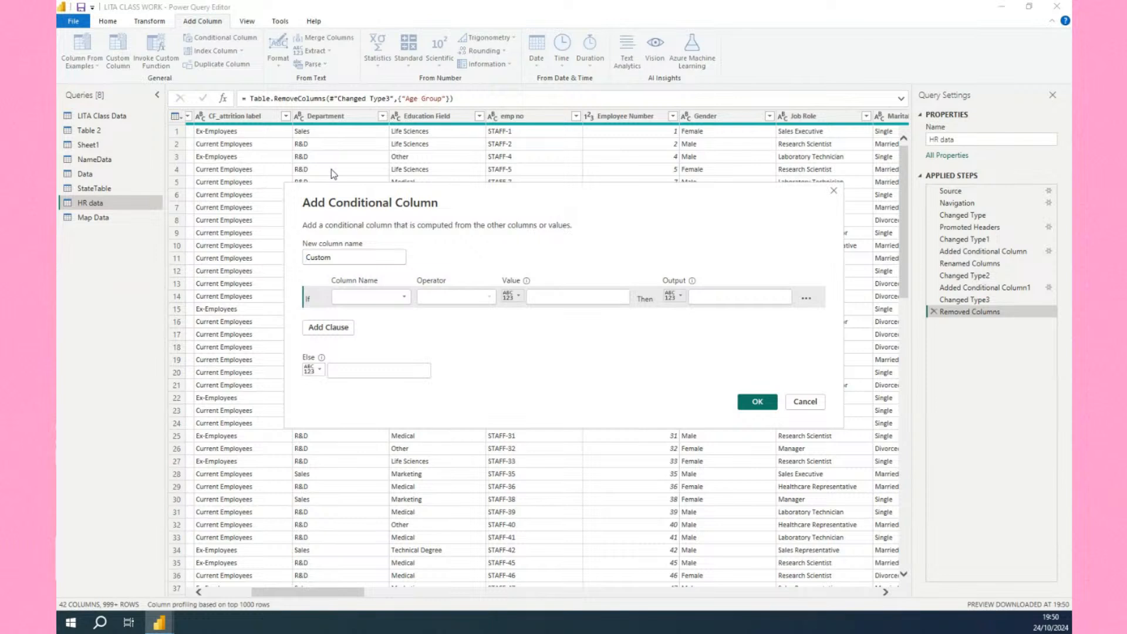
left_click(347, 257)
key("BackSpace")
key("BackSpace")
key("BackSpace")
key("BackSpace")
key("BackSpace")
key("BackSpace")
type("A")
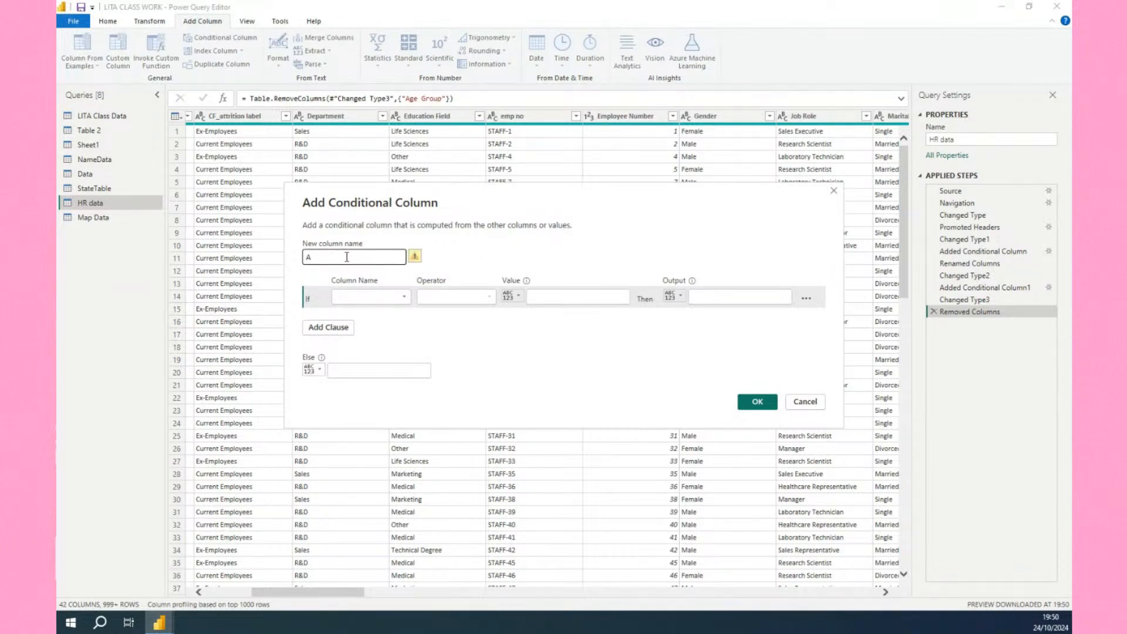
type("ge Sort")
left_click(371, 297)
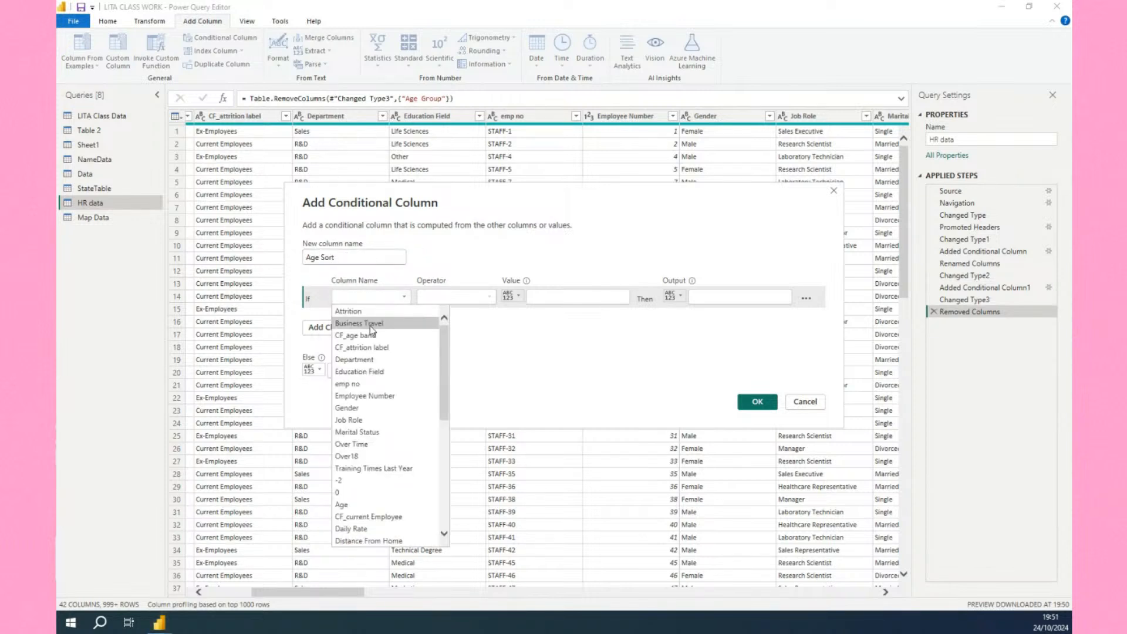
left_click(370, 337)
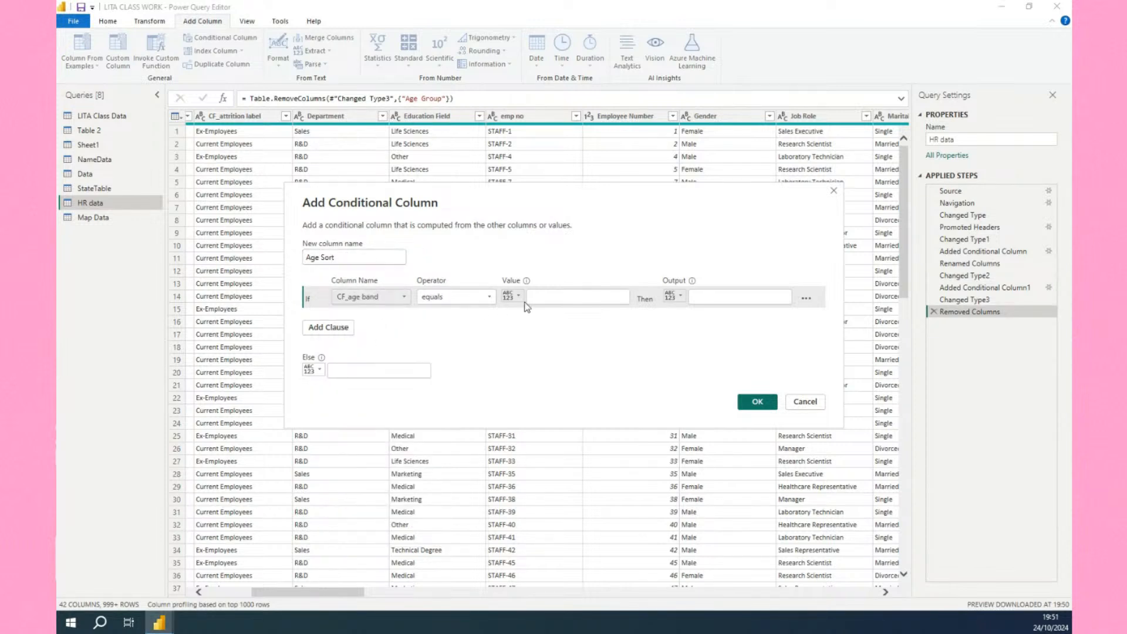
left_click(550, 299)
type("Un")
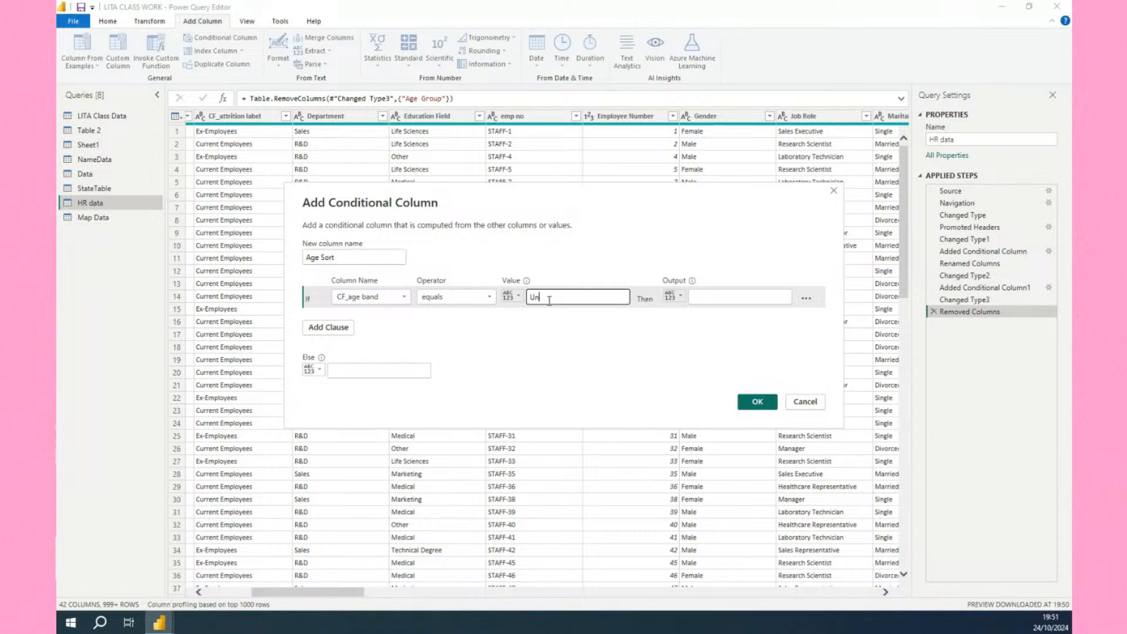
type("der25")
left_click(706, 297)
type("1")
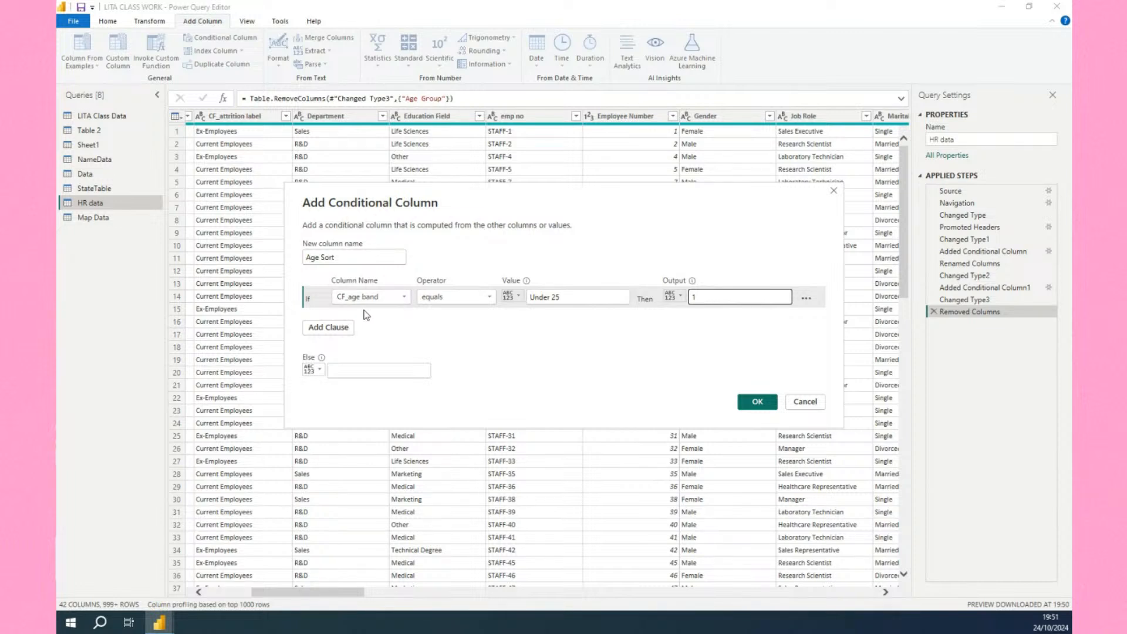
Add a clause that outputs 2 when CF_age band equals 25 - 34.
left_click(346, 329)
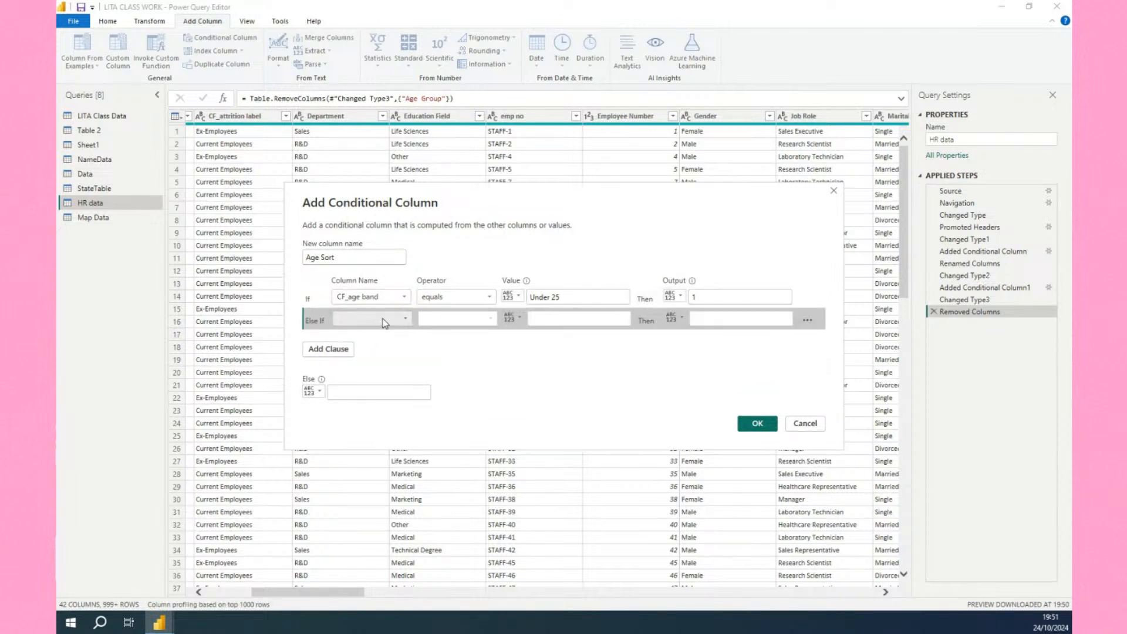
left_click(371, 319)
left_click(380, 360)
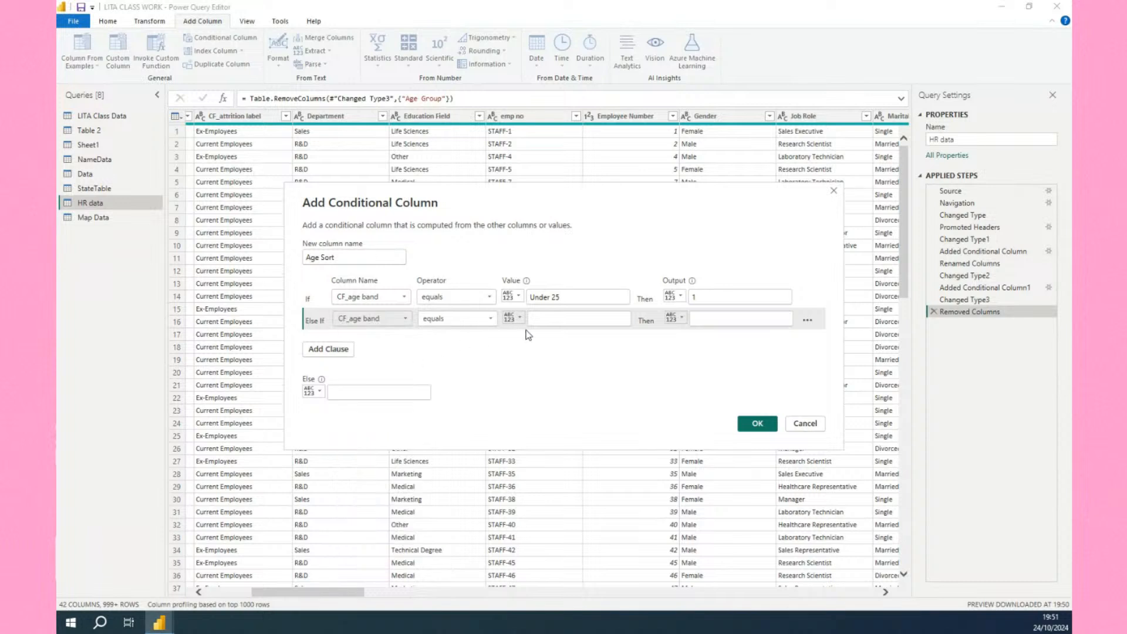
left_click(559, 315)
type("2")
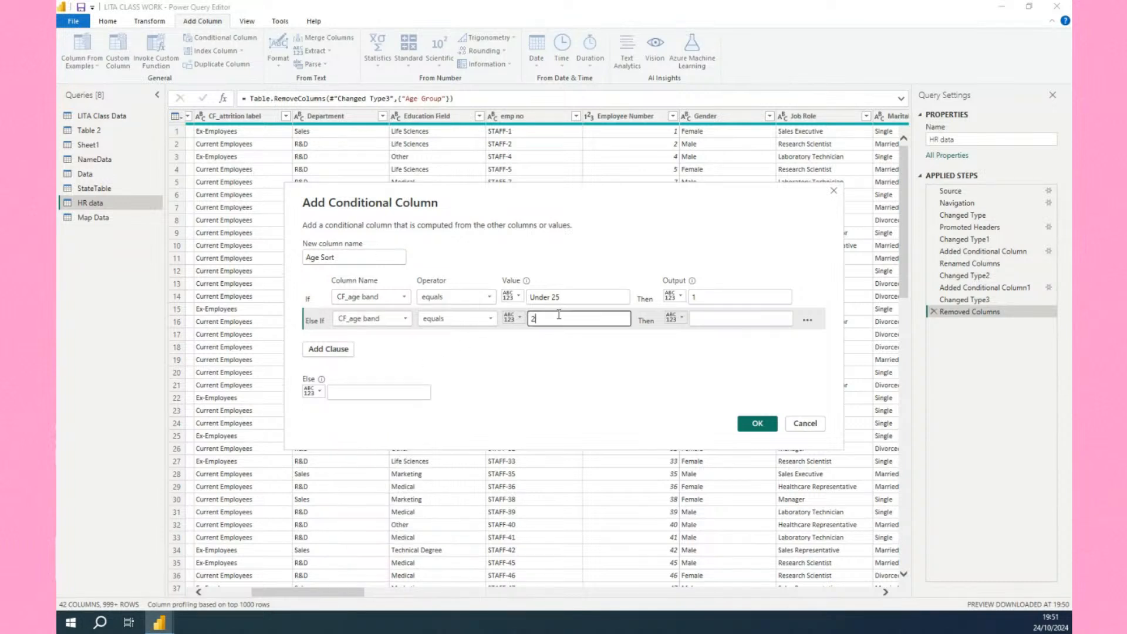
type("5-")
type(" -")
type(" 34")
left_click(711, 315)
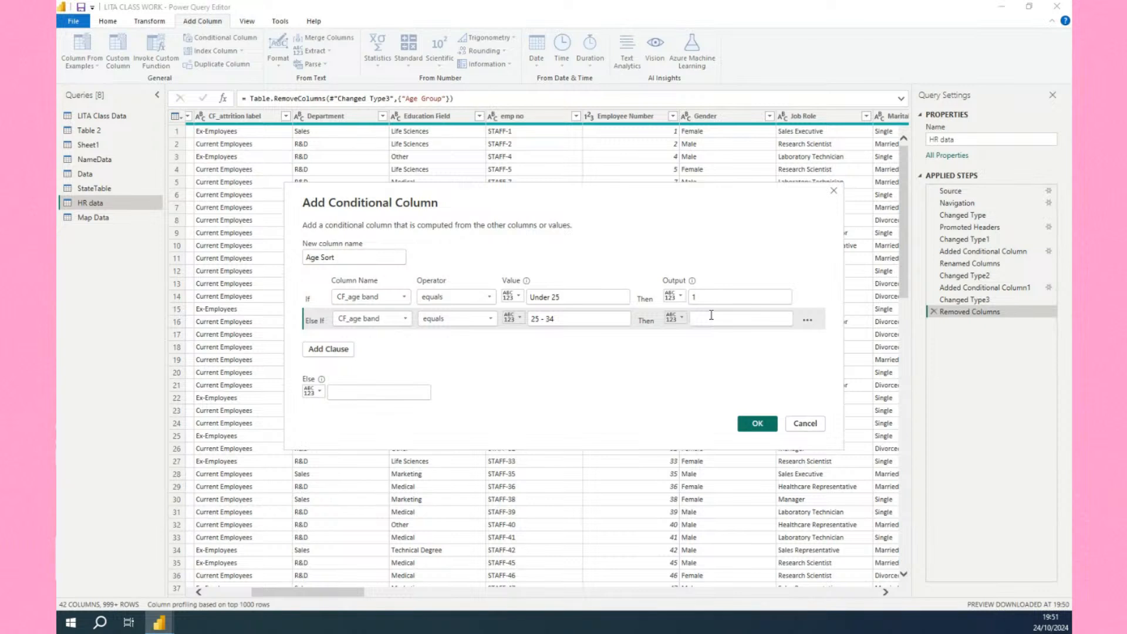
type("2")
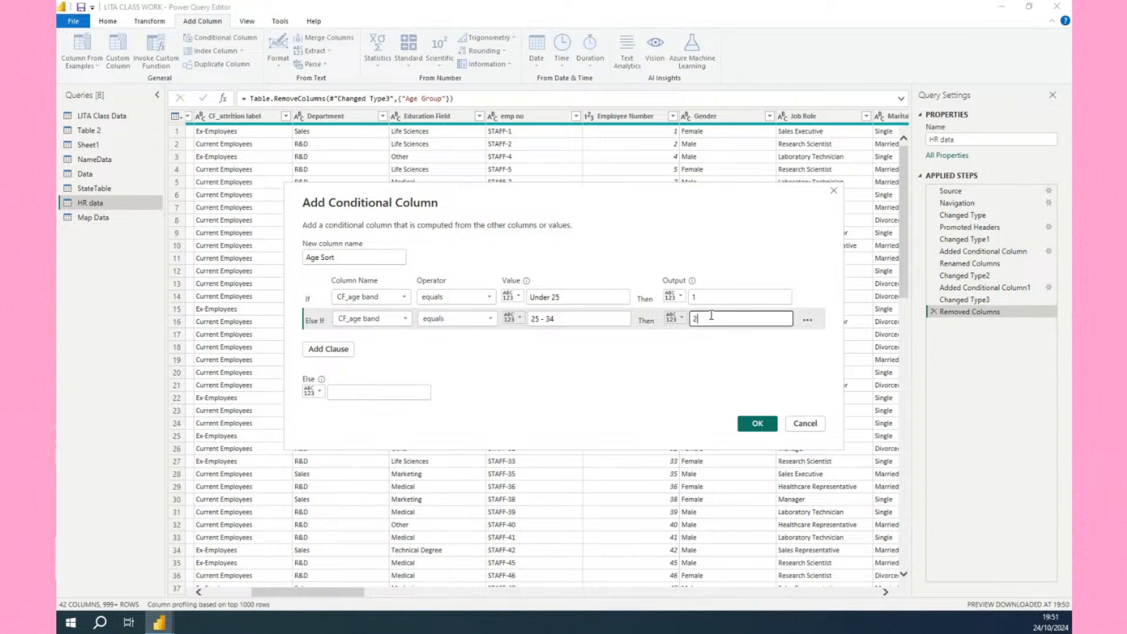
Add a clause that outputs 3 when CF_age band equals 35 - 44.
left_click(338, 350)
left_click(361, 352)
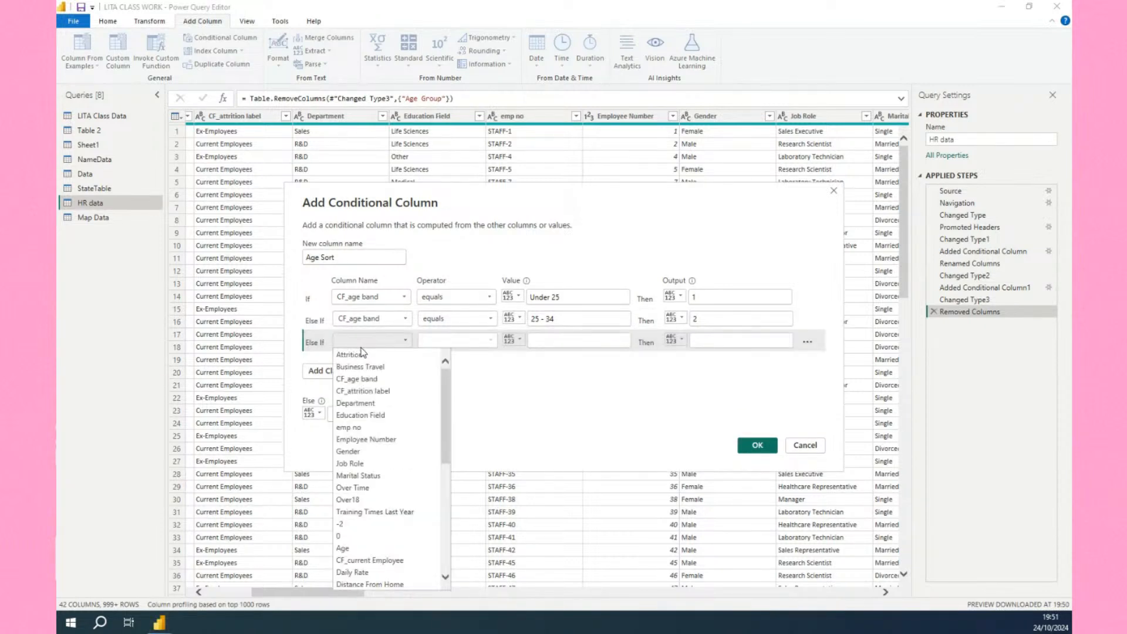
left_click(357, 379)
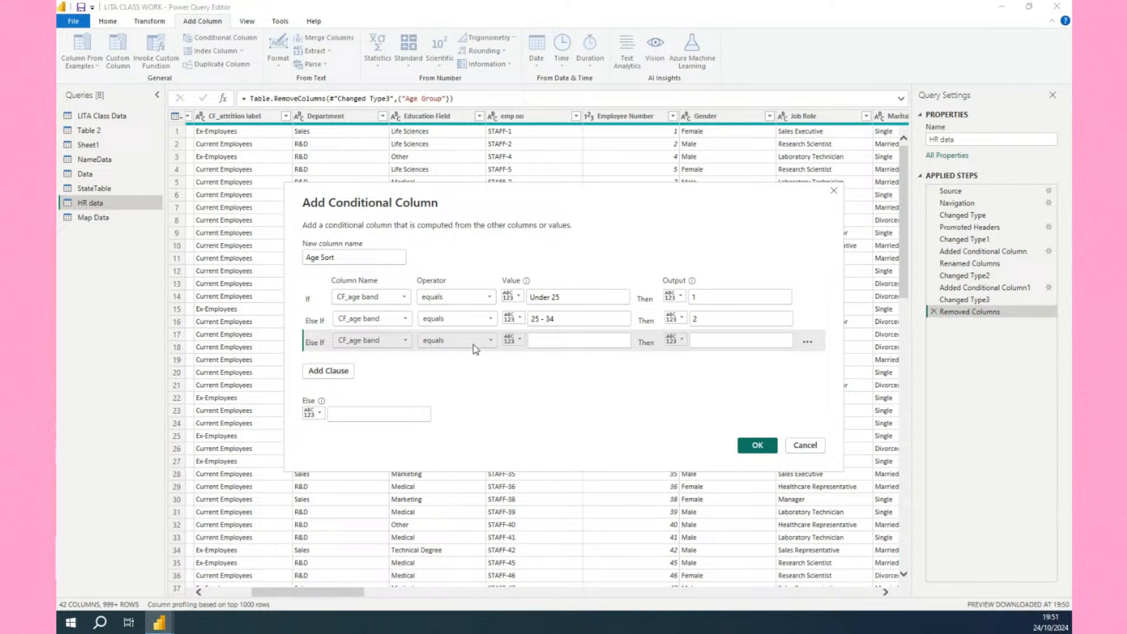
left_click(546, 341)
type("35")
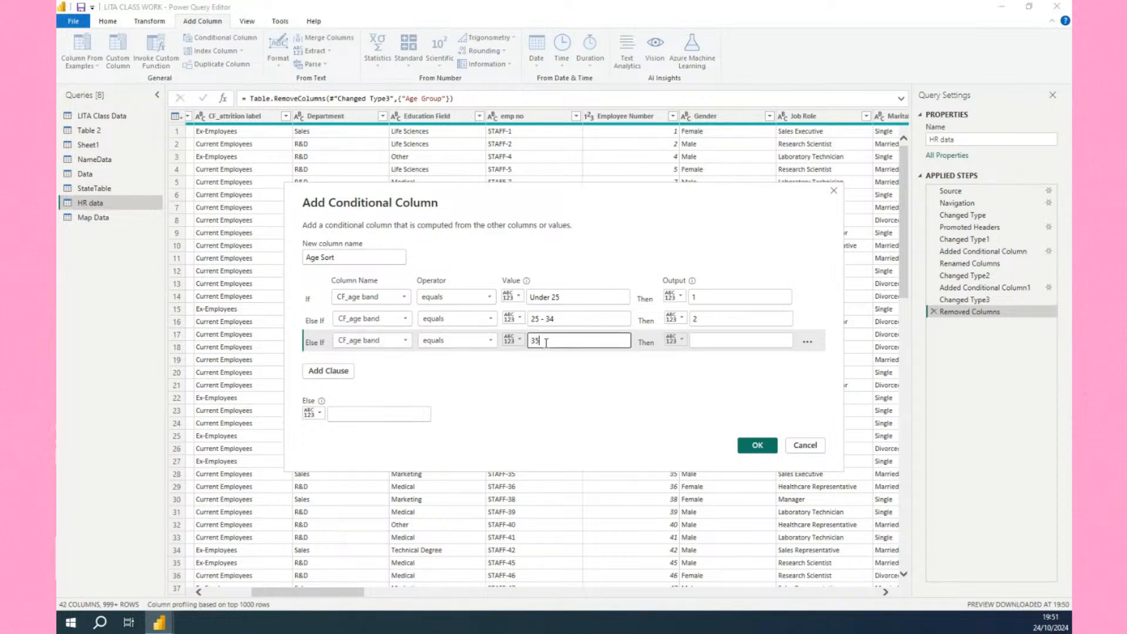
type(" - 44")
left_click(724, 336)
type("3")
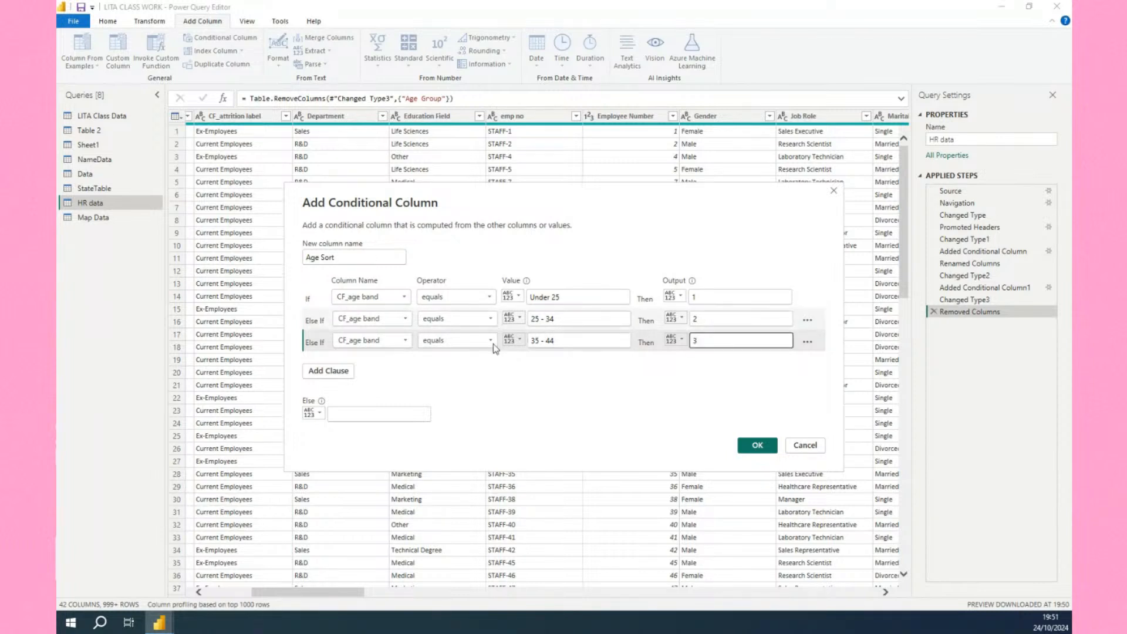
Add a clause that outputs 4 when CF_age band equals 45 - 54.
left_click(346, 374)
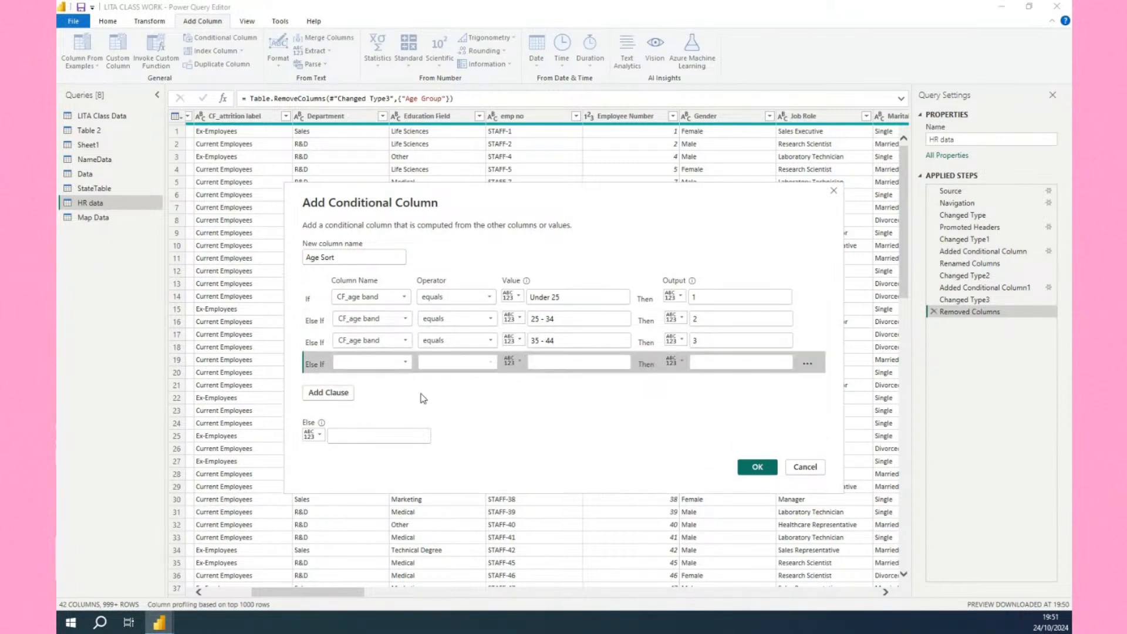
left_click(380, 363)
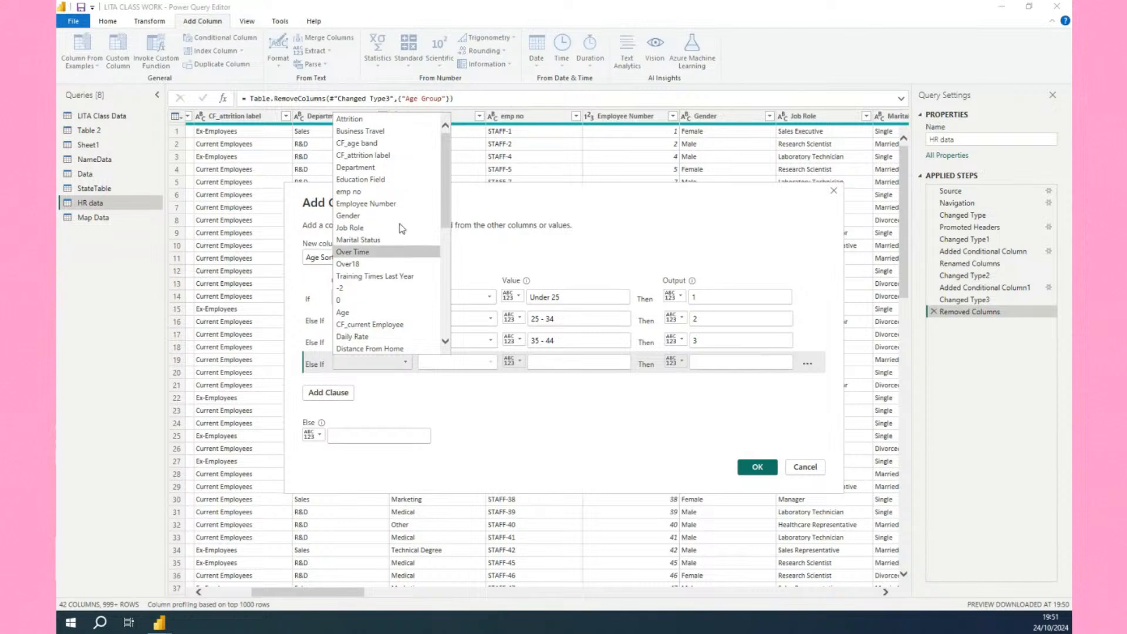
left_click(372, 145)
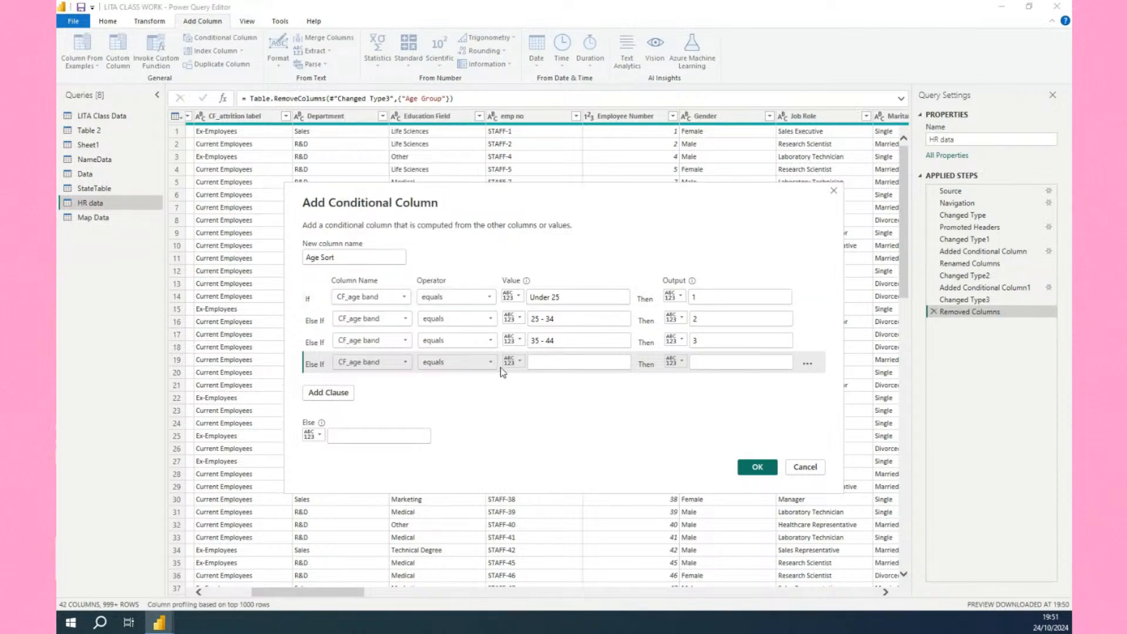
left_click(559, 363)
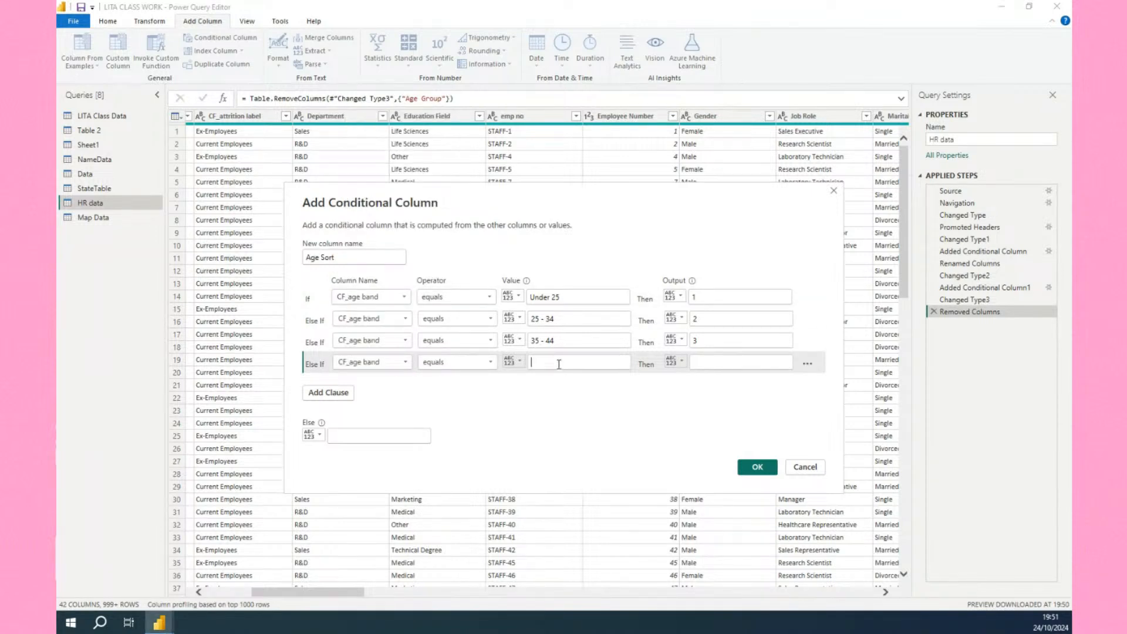
type("45 - 54")
left_click(708, 361)
left_click(708, 361)
type("4")
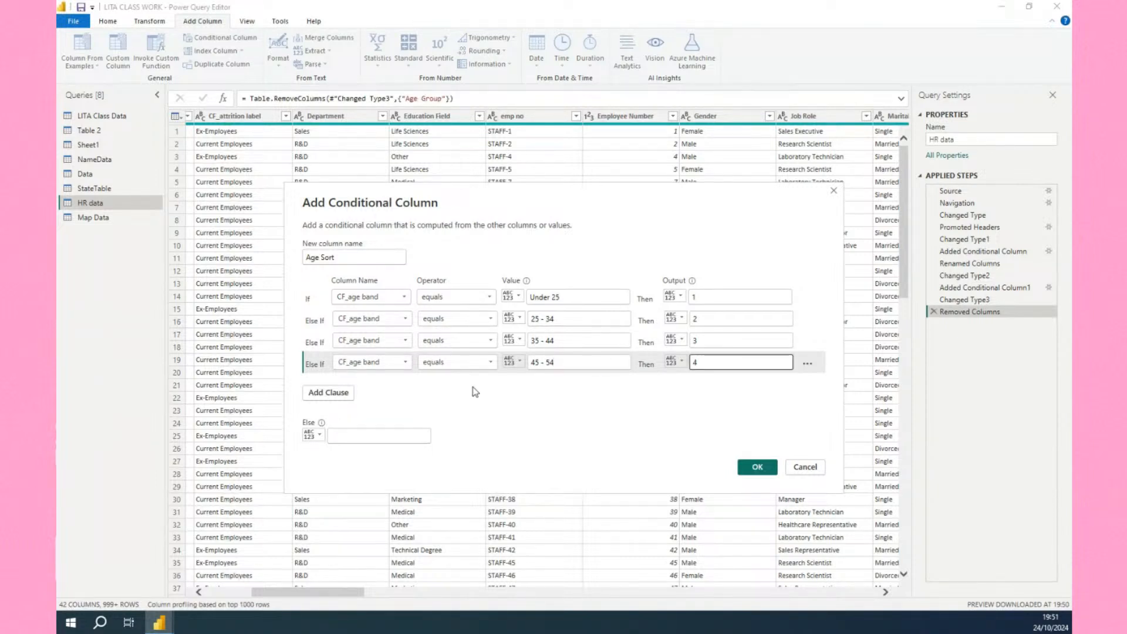
Set the conditional column's else output to 5 and confirm it.
left_click(361, 434)
type("5")
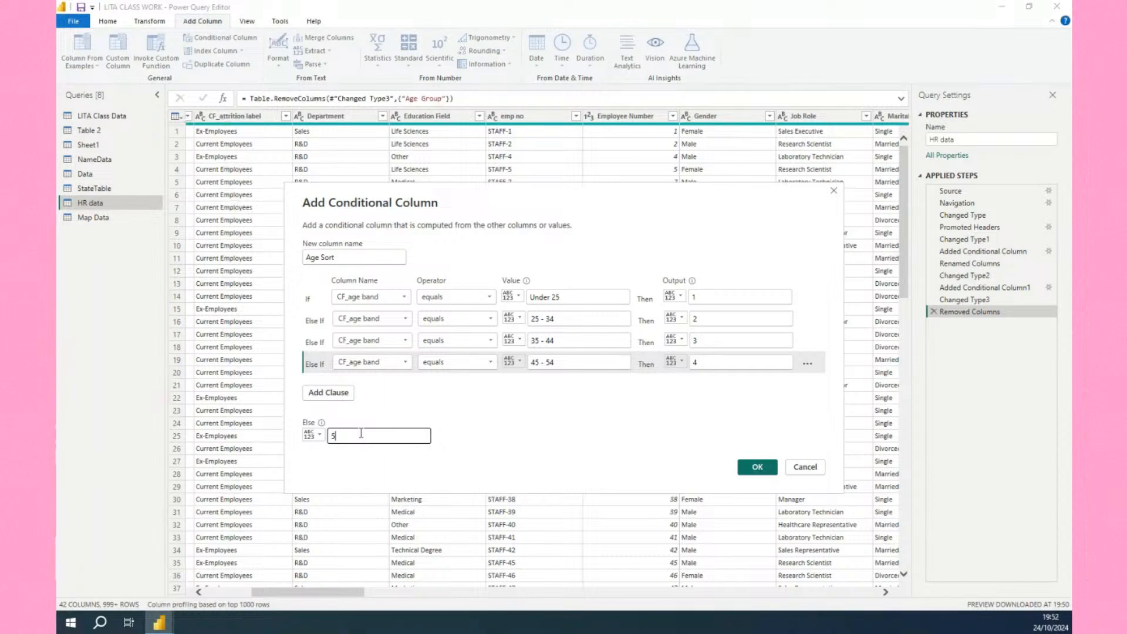
left_click(755, 467)
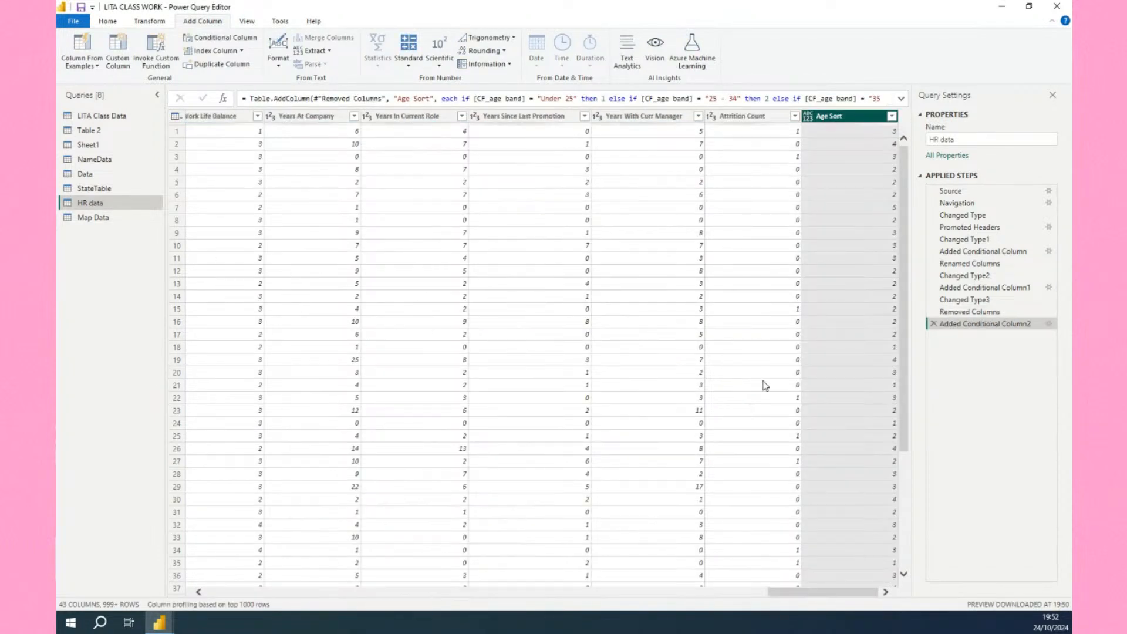
Change the Age Sort column's data type to Whole Number.
scroll(849, 332, "down", 1)
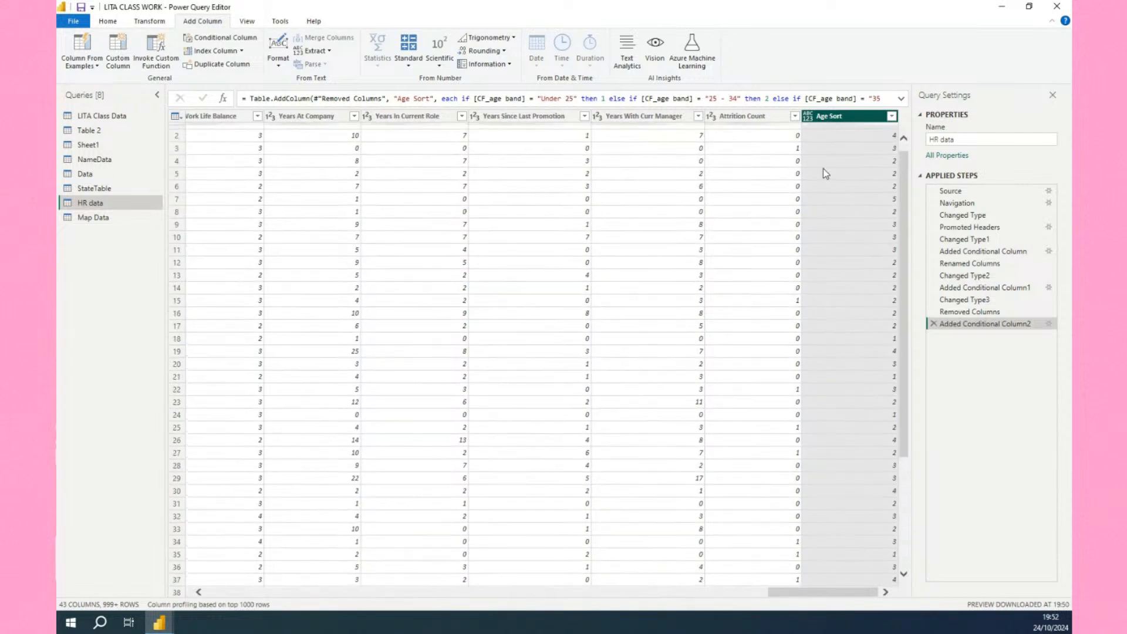
left_click(808, 116)
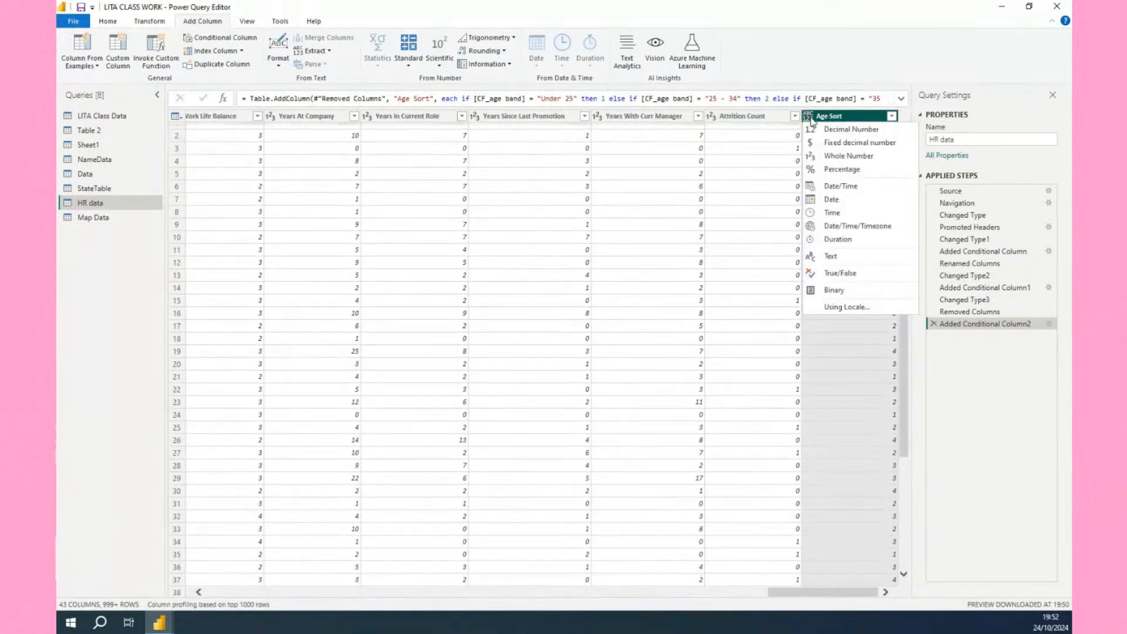
left_click(816, 159)
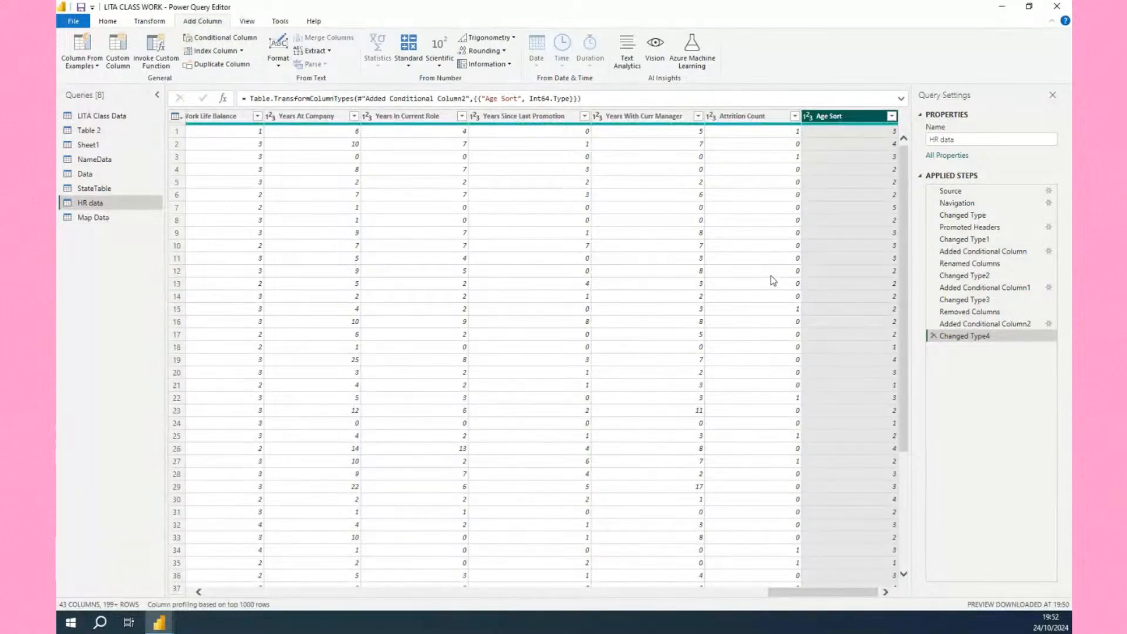
Close the Power Query Editor and apply the query changes.
scroll(834, 368, "down", 5)
scroll(833, 367, "up", 5)
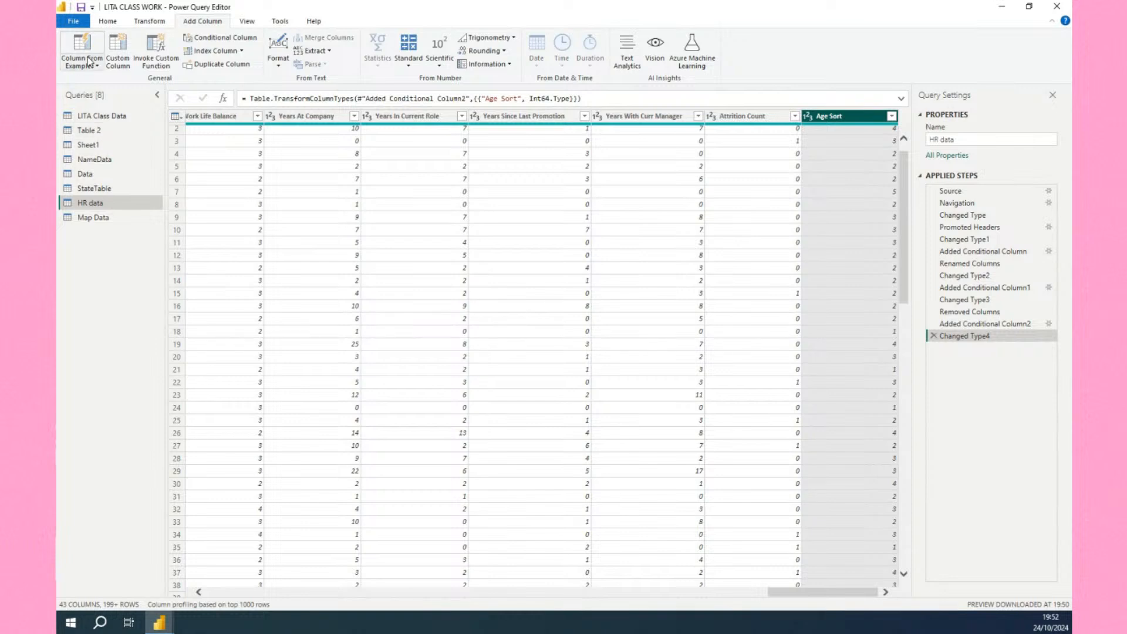
left_click(108, 22)
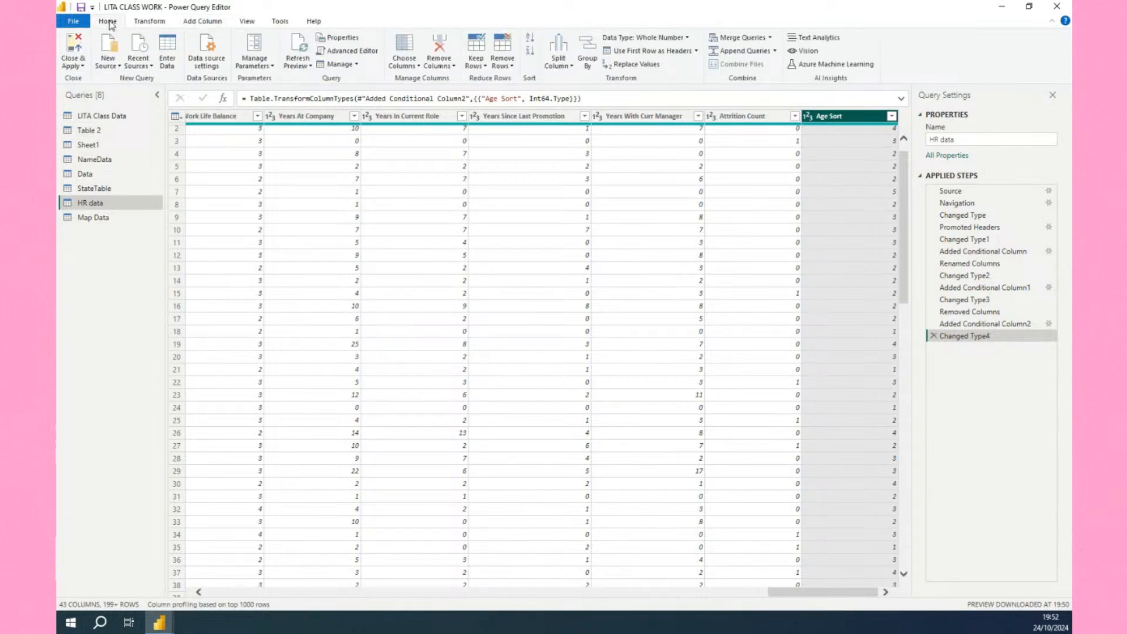
left_click(73, 63)
left_click(89, 78)
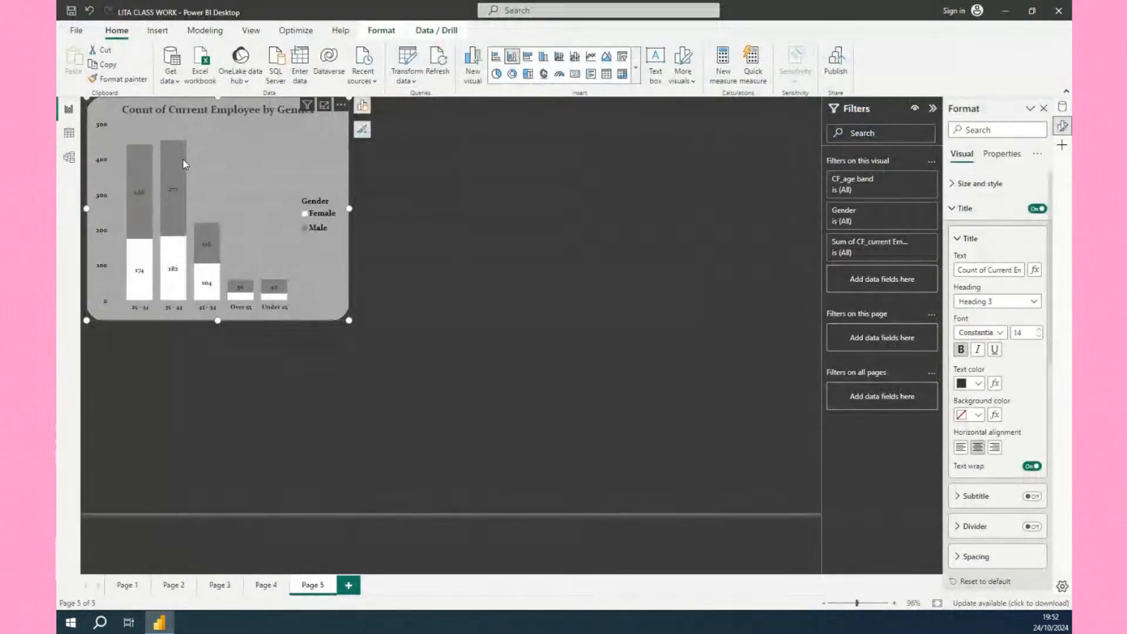
mouse_move(182, 158)
Sort the HR data table's CF_age band column by Age Sort and return to the report view.
left_click(69, 134)
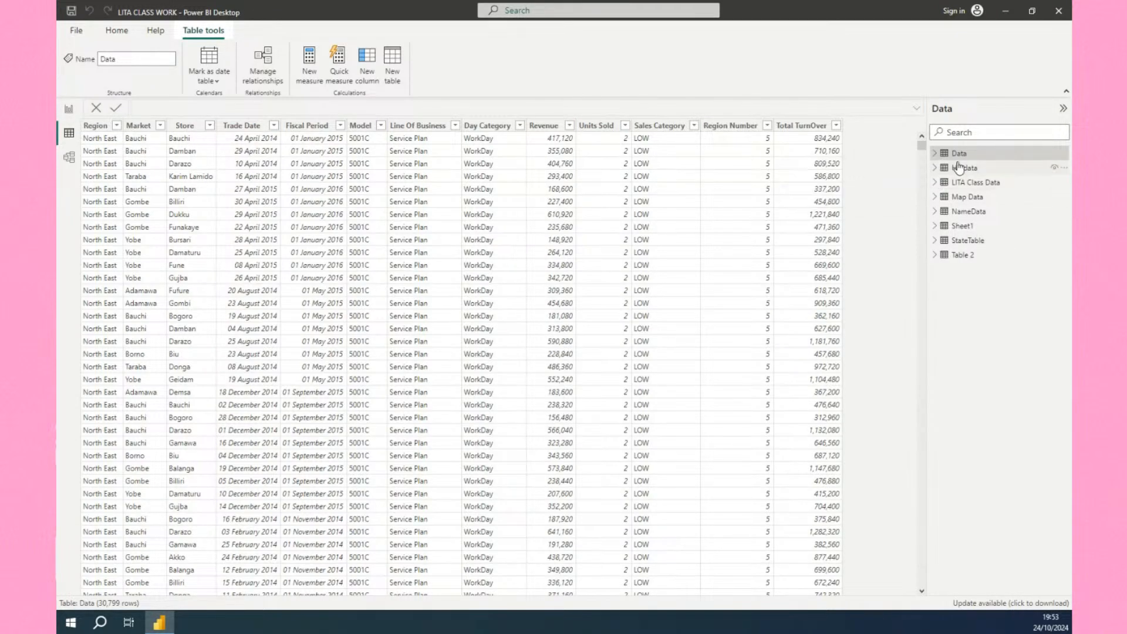
left_click(929, 169)
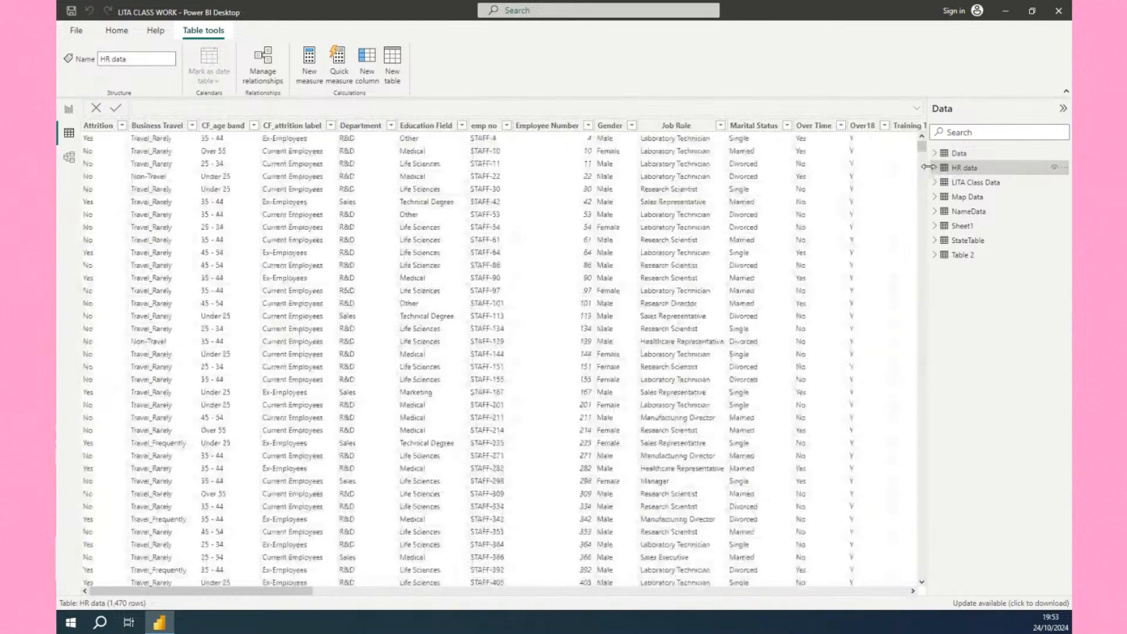
left_click(936, 170)
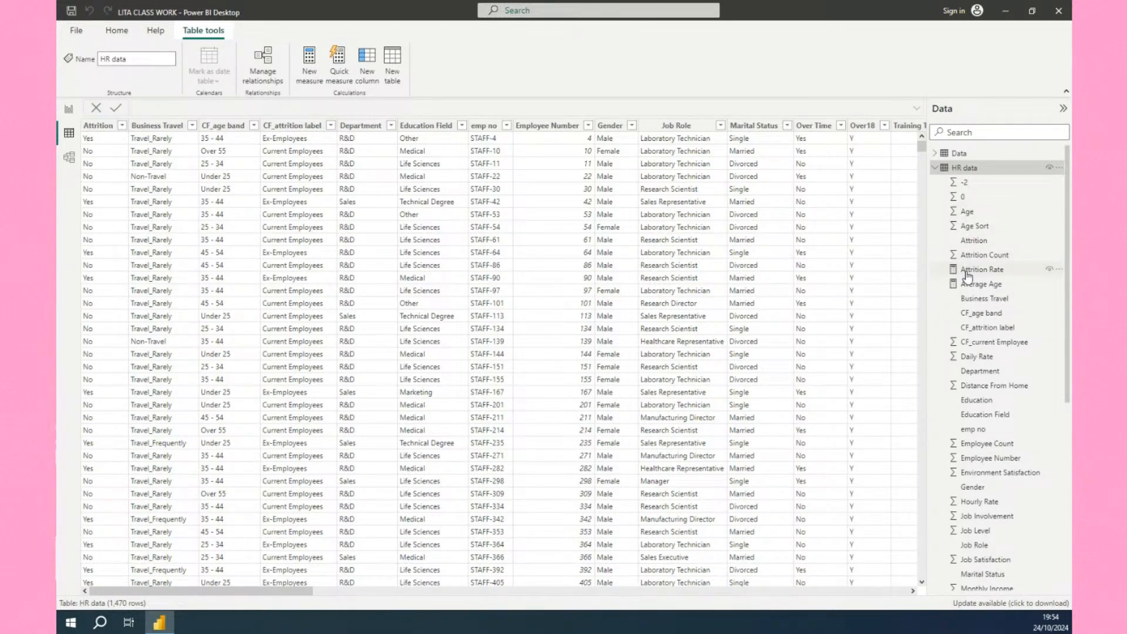
left_click(972, 317)
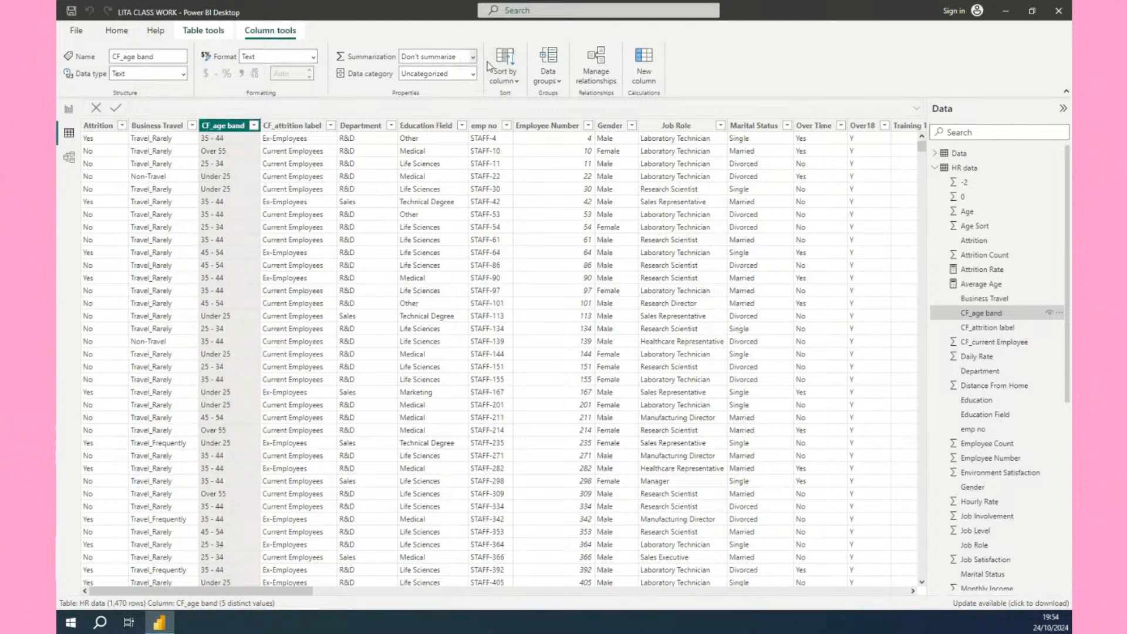
left_click(513, 81)
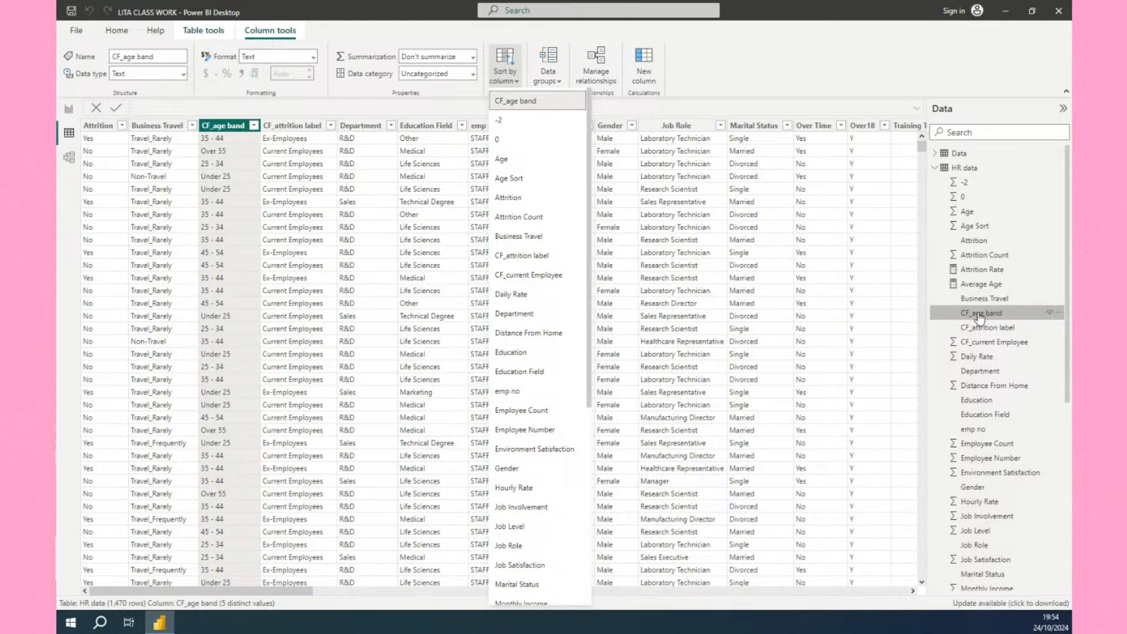
left_click(510, 184)
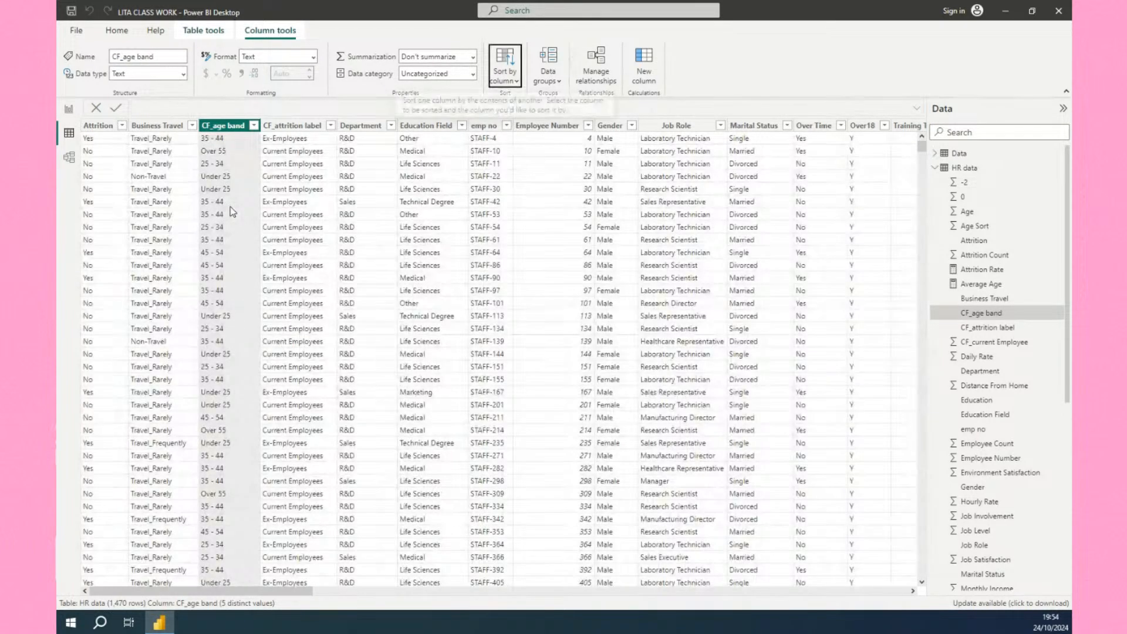
left_click(69, 109)
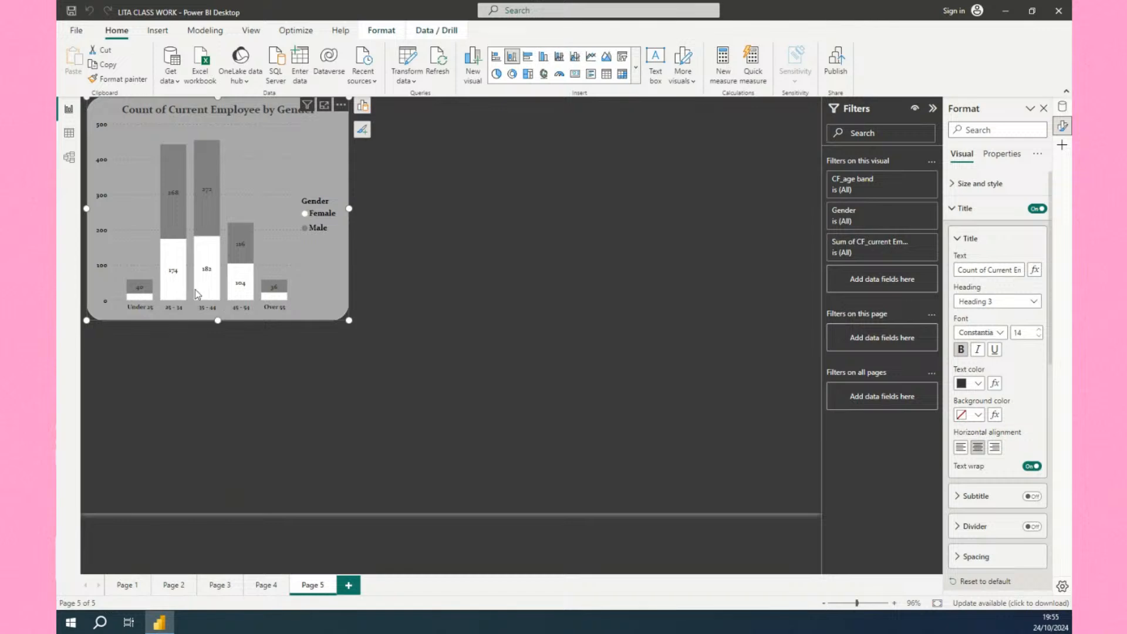
Open the gender chart's options to inspect how its axis is sorted.
mouse_move(196, 292)
left_click(340, 105)
mouse_move(379, 180)
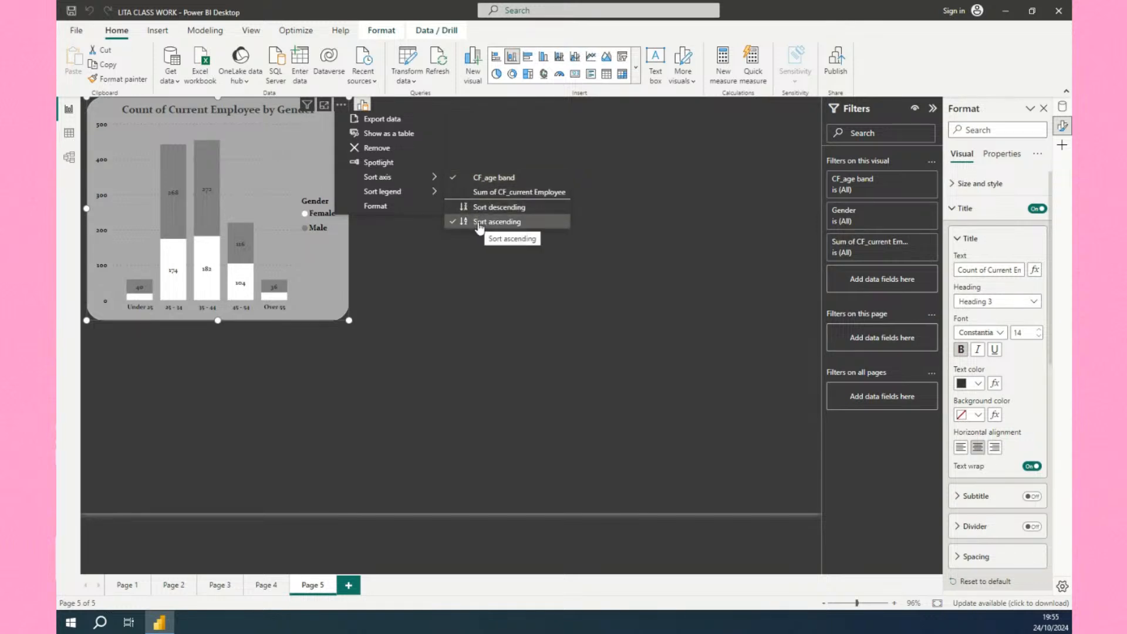
left_click(370, 339)
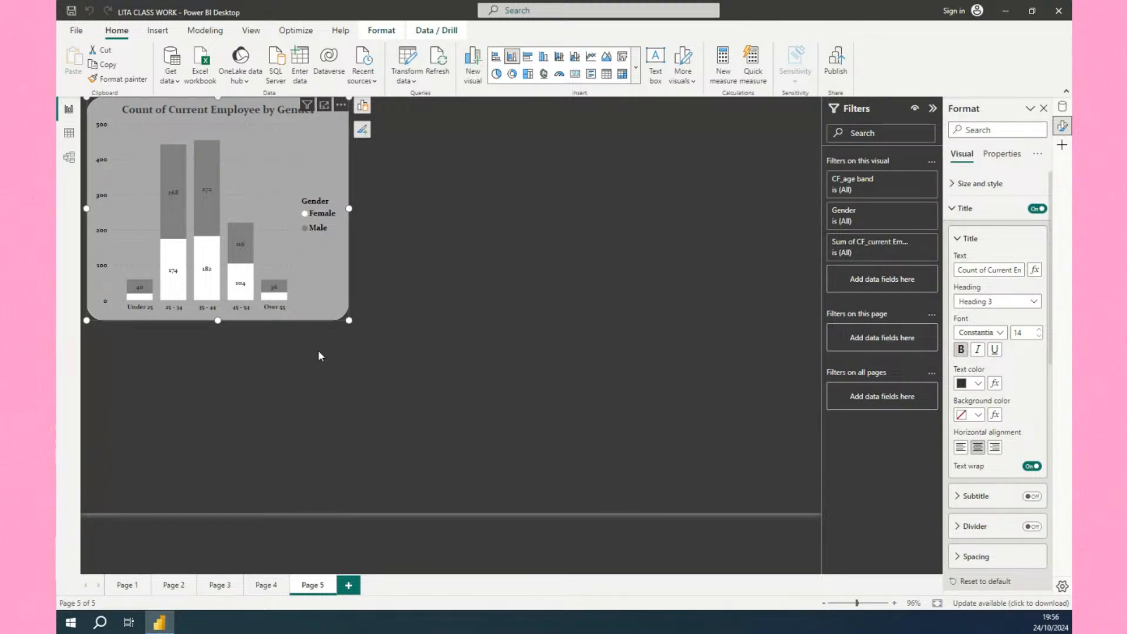
In the data view, re-apply sorting of the CF_age band column by Age Sort and return to the report.
left_click(68, 135)
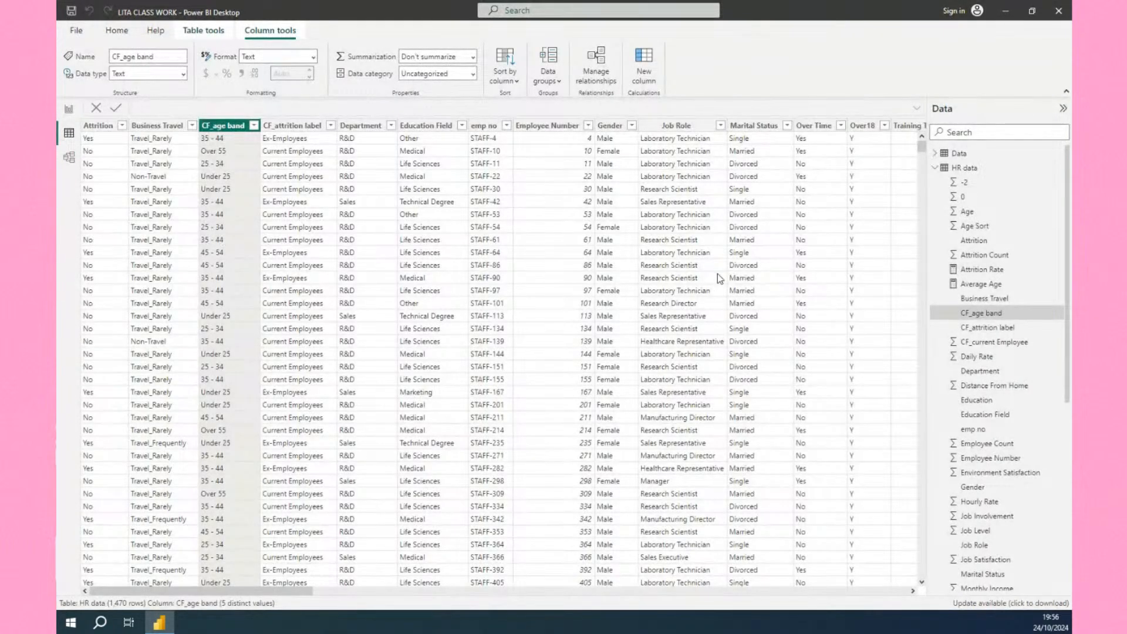
scroll(718, 274, "right", 15)
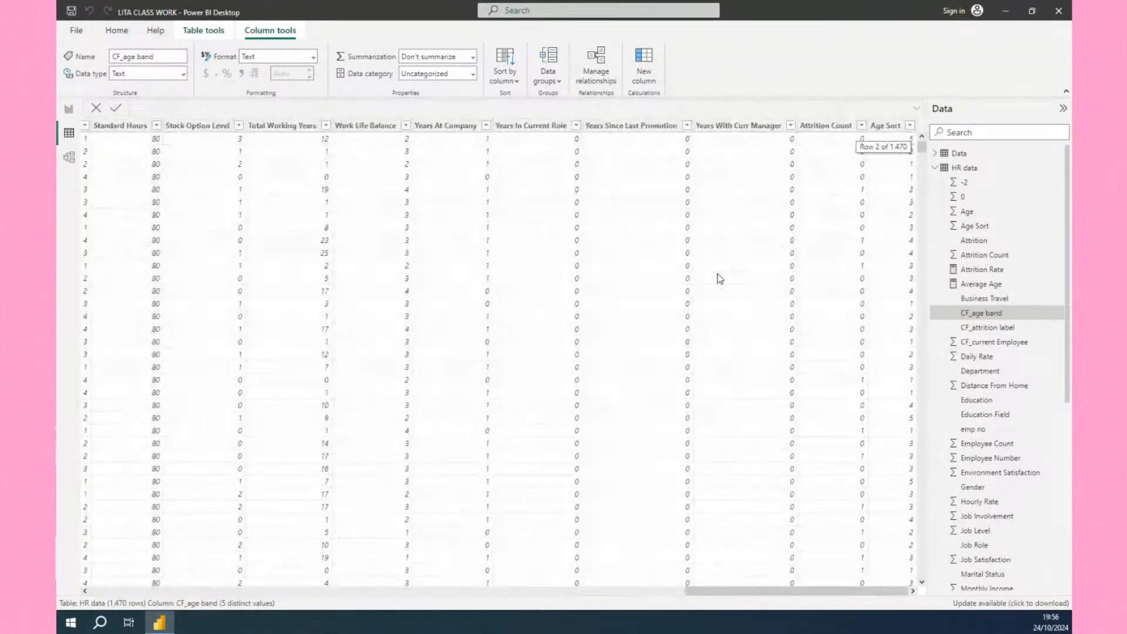
scroll(902, 175, "up", 1)
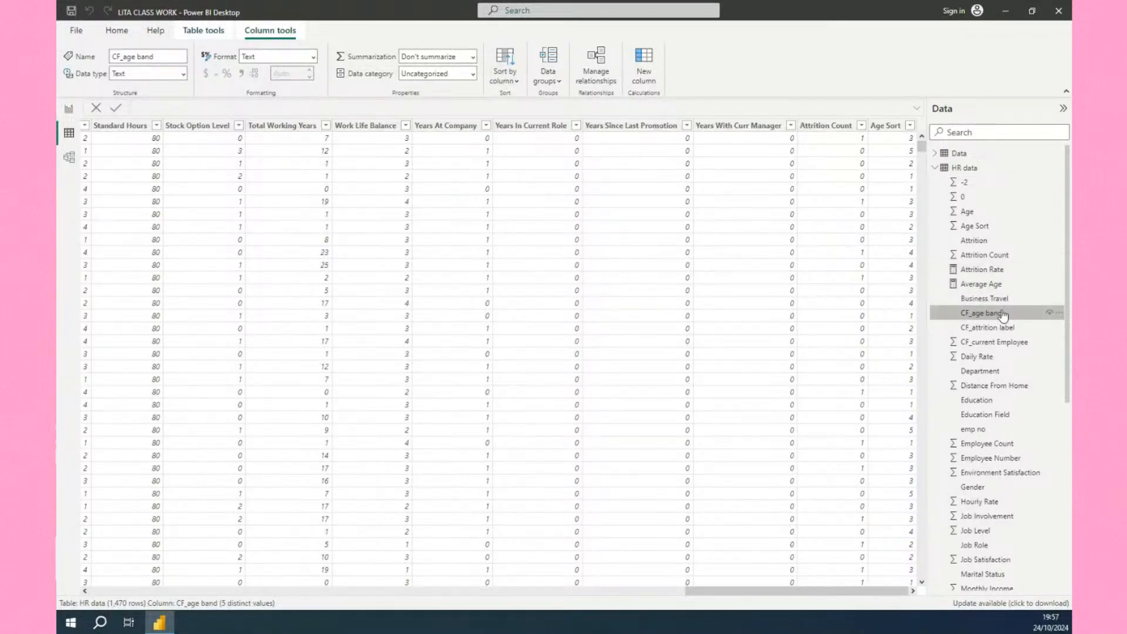
left_click(516, 82)
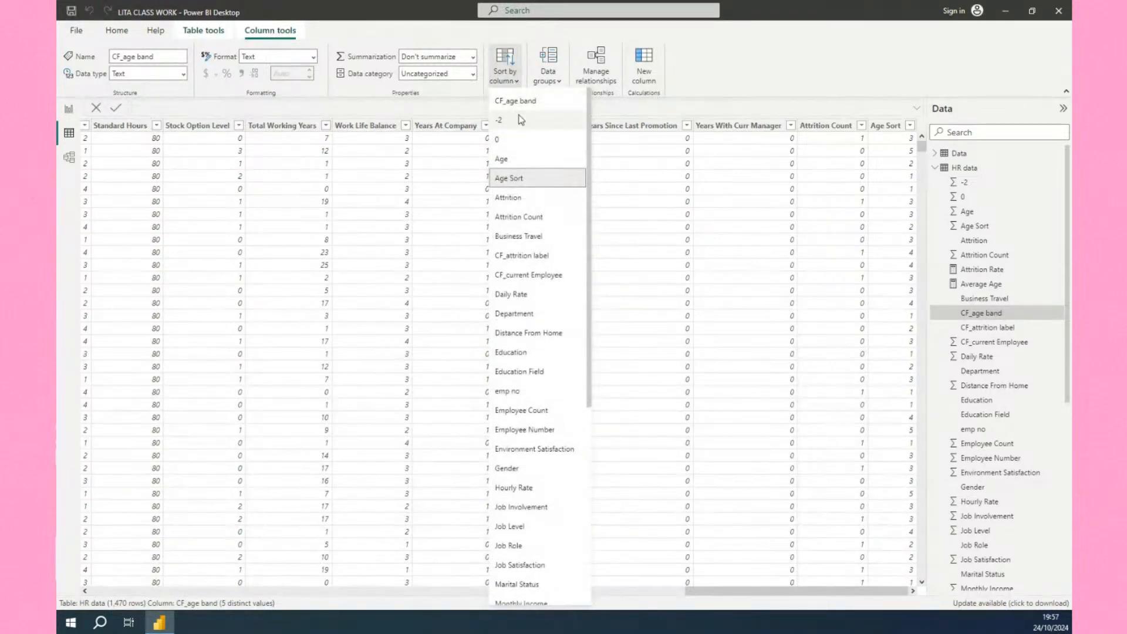
left_click(524, 183)
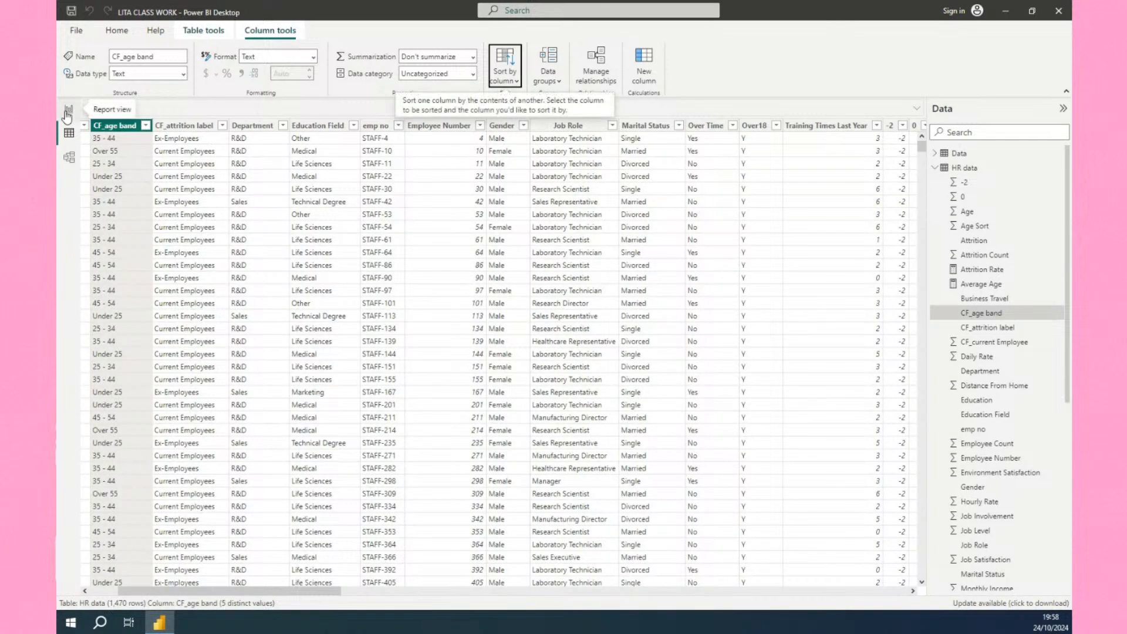
left_click(68, 112)
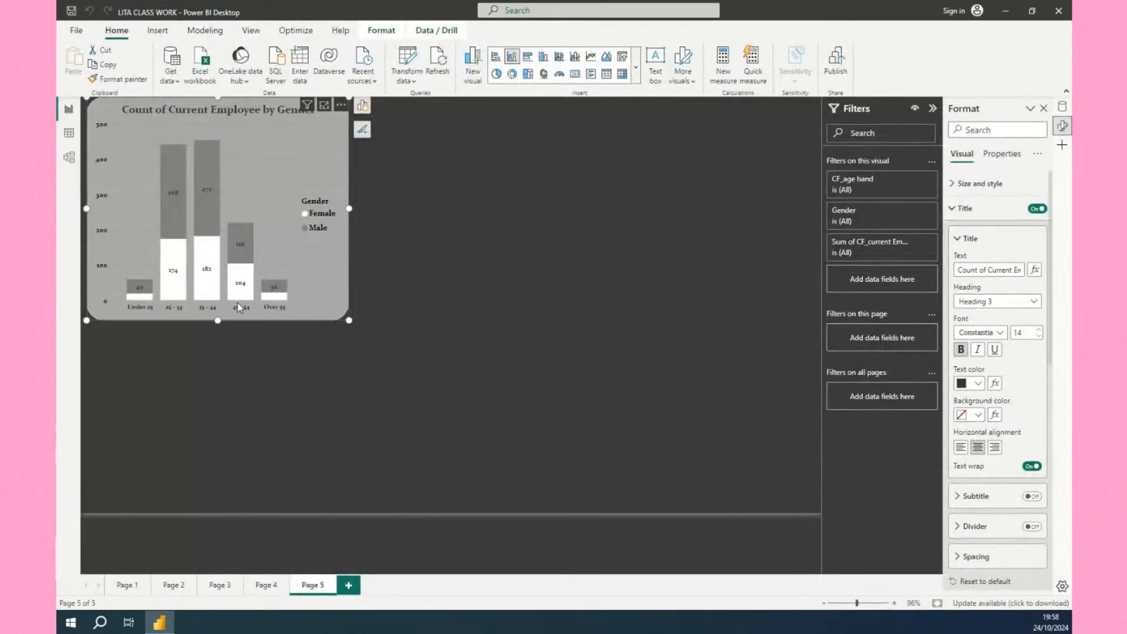
Reopen the chart's sort axis options to review the age band ordering.
left_click(340, 105)
mouse_move(384, 178)
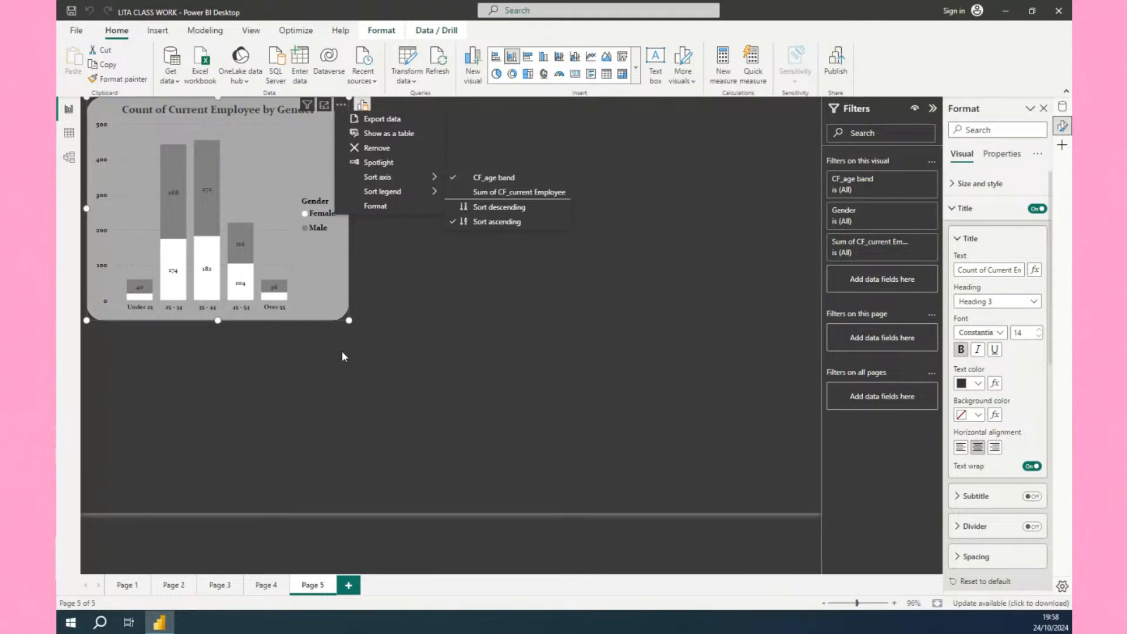
left_click(245, 357)
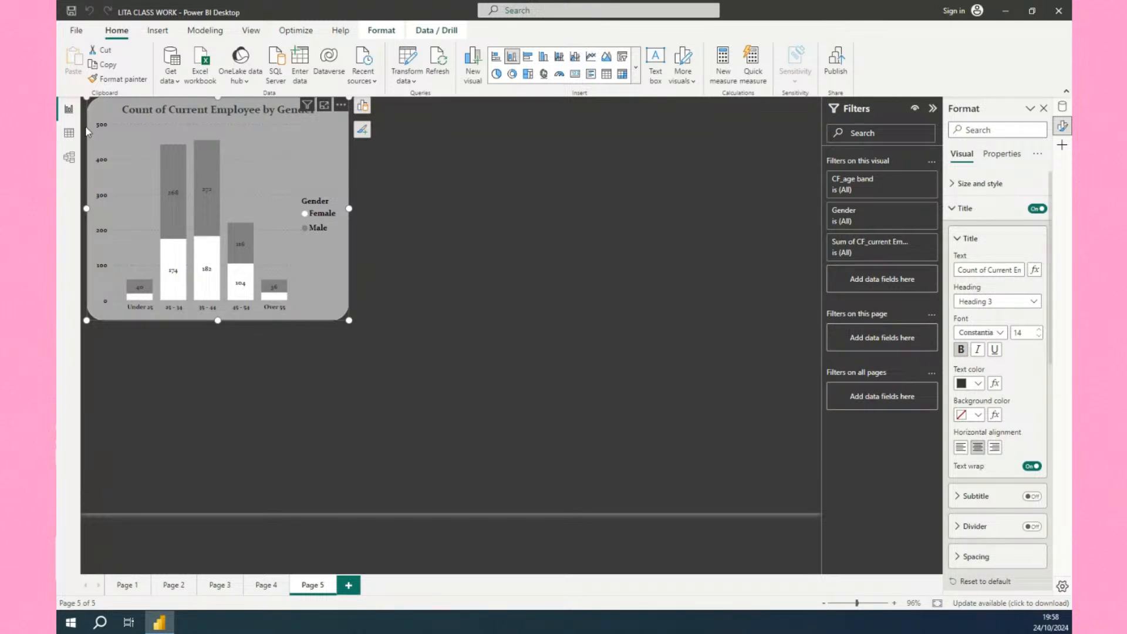
Switch to the data view and scroll across the HR data table's columns.
left_click(68, 133)
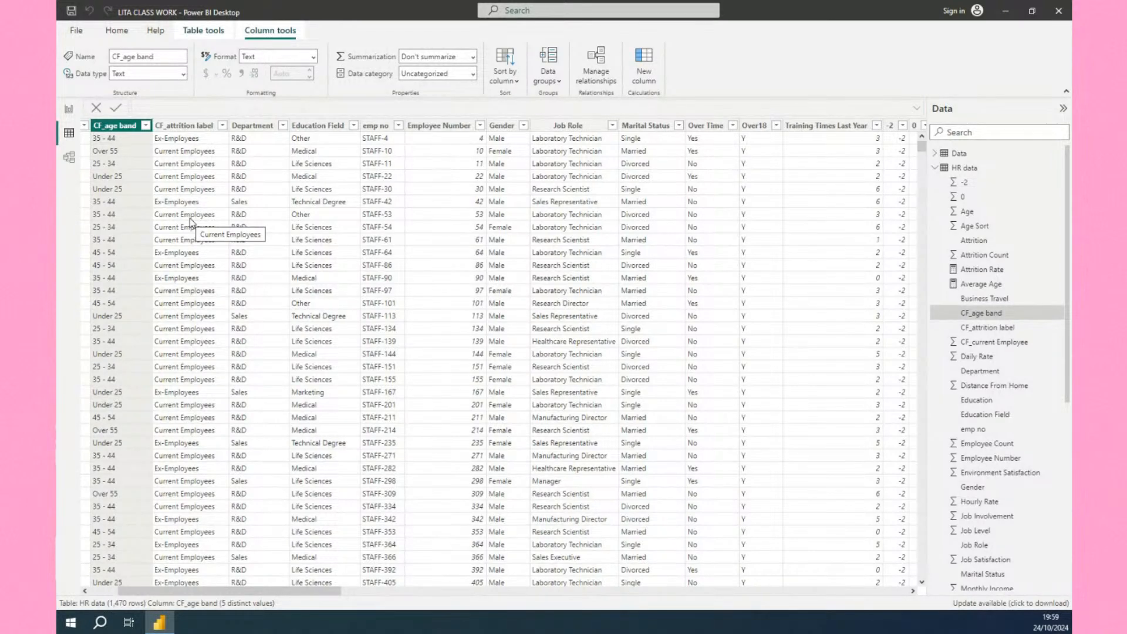
scroll(617, 316, "right", 3)
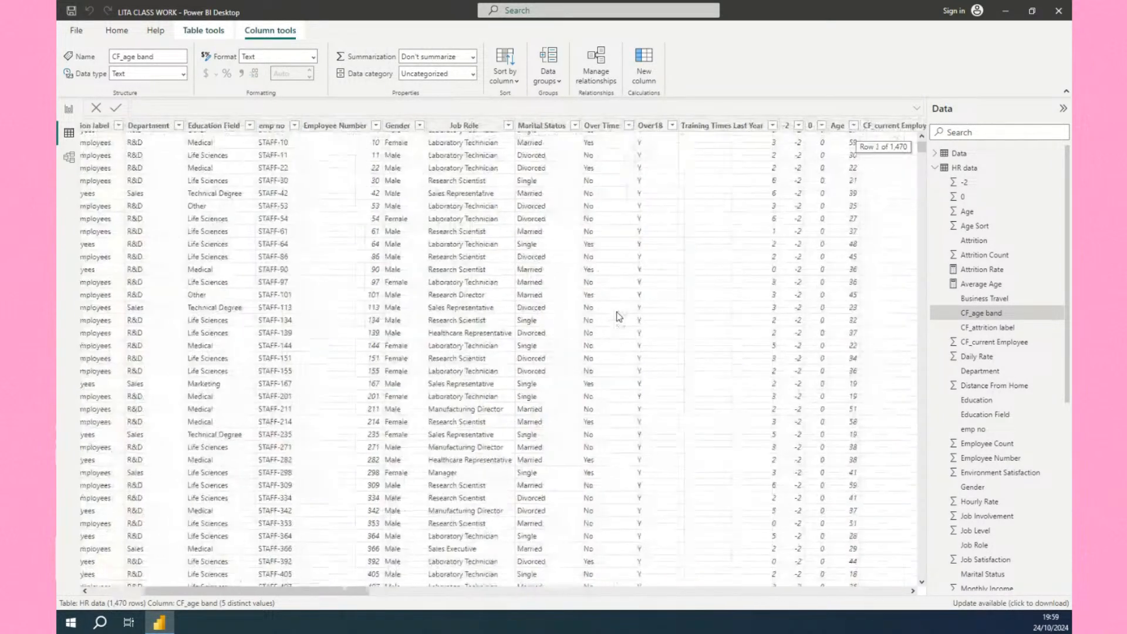
scroll(616, 312, "right", 1)
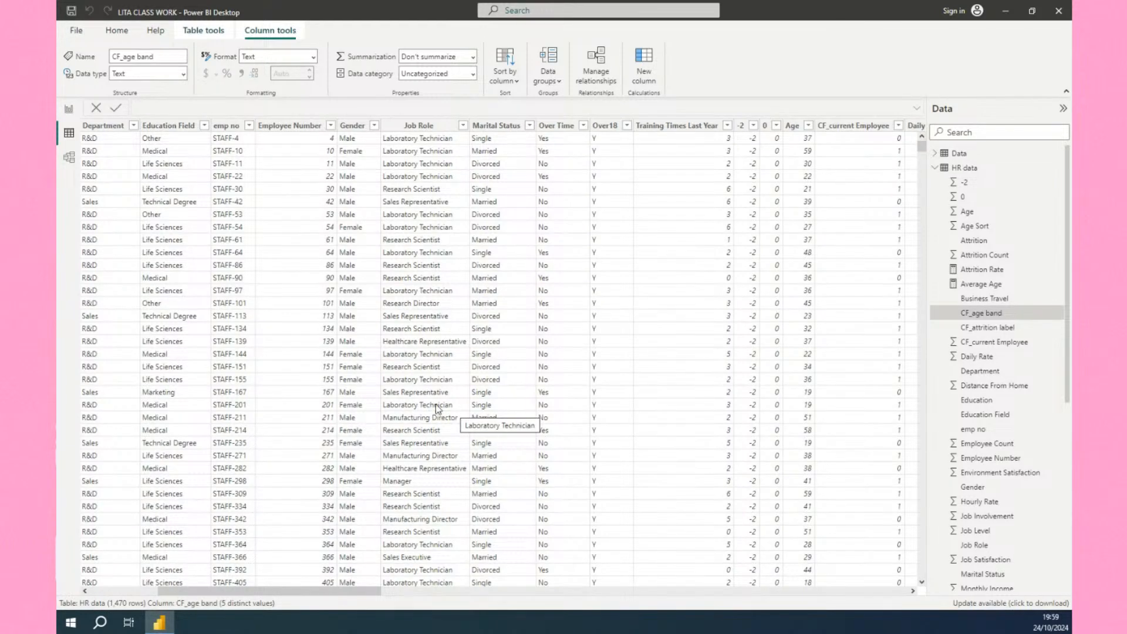
scroll(384, 399, "left", 3)
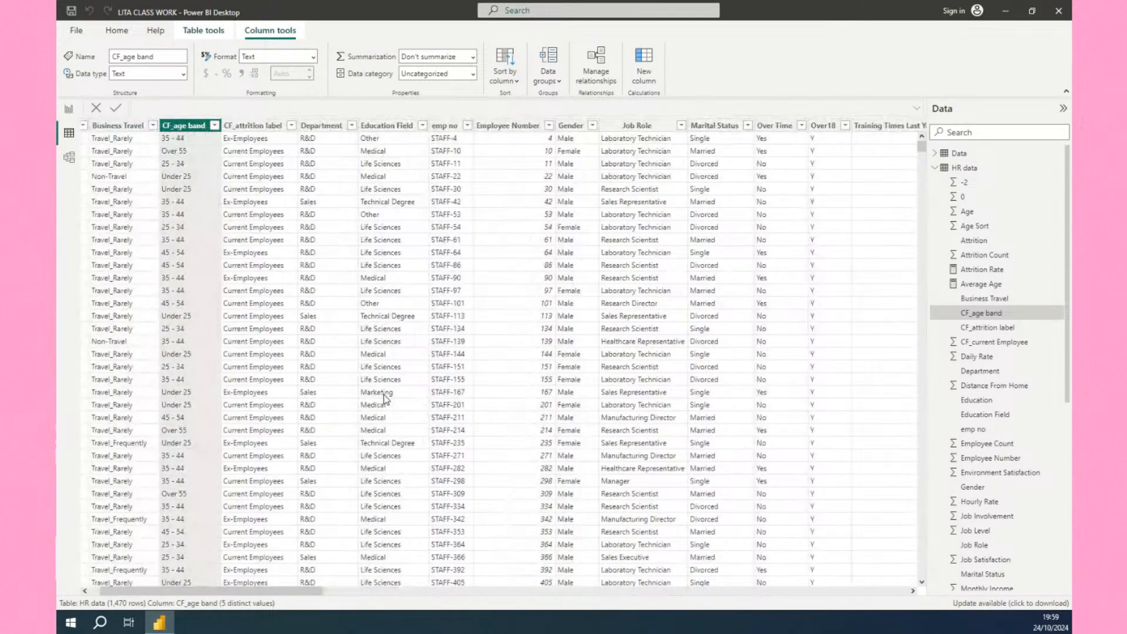
scroll(385, 399, "left", 1)
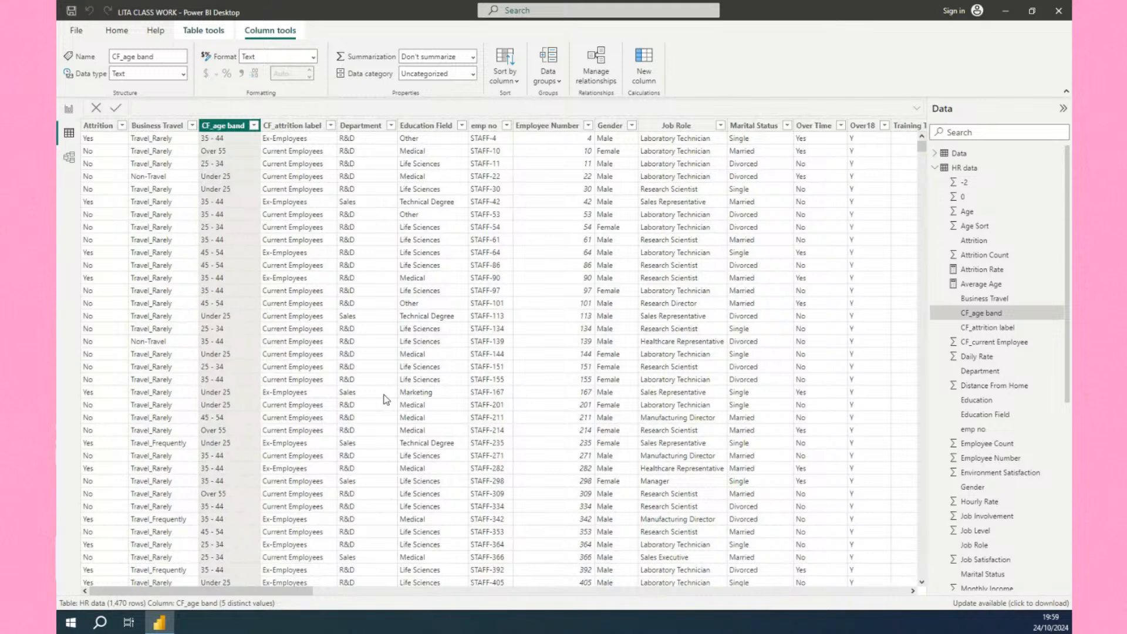
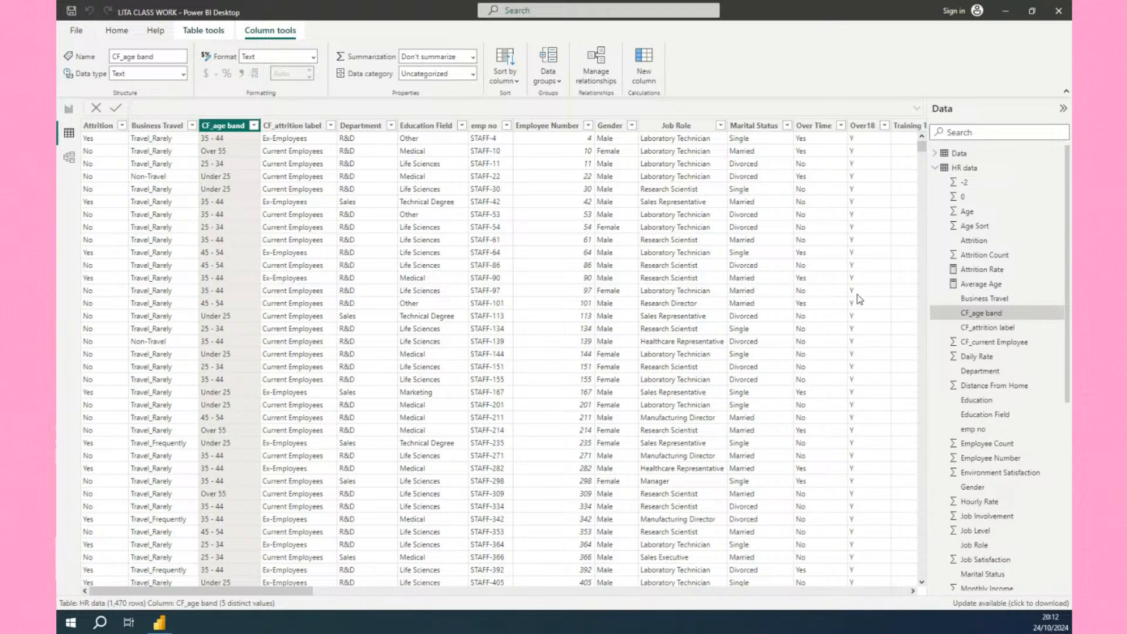
left_click(68, 111)
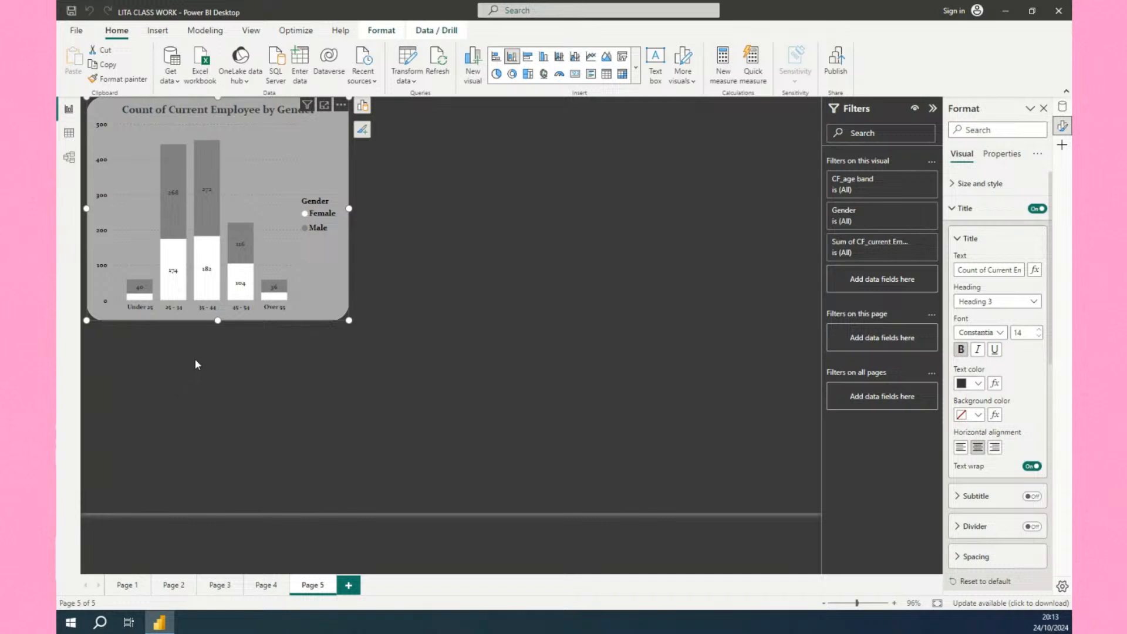
left_click(66, 135)
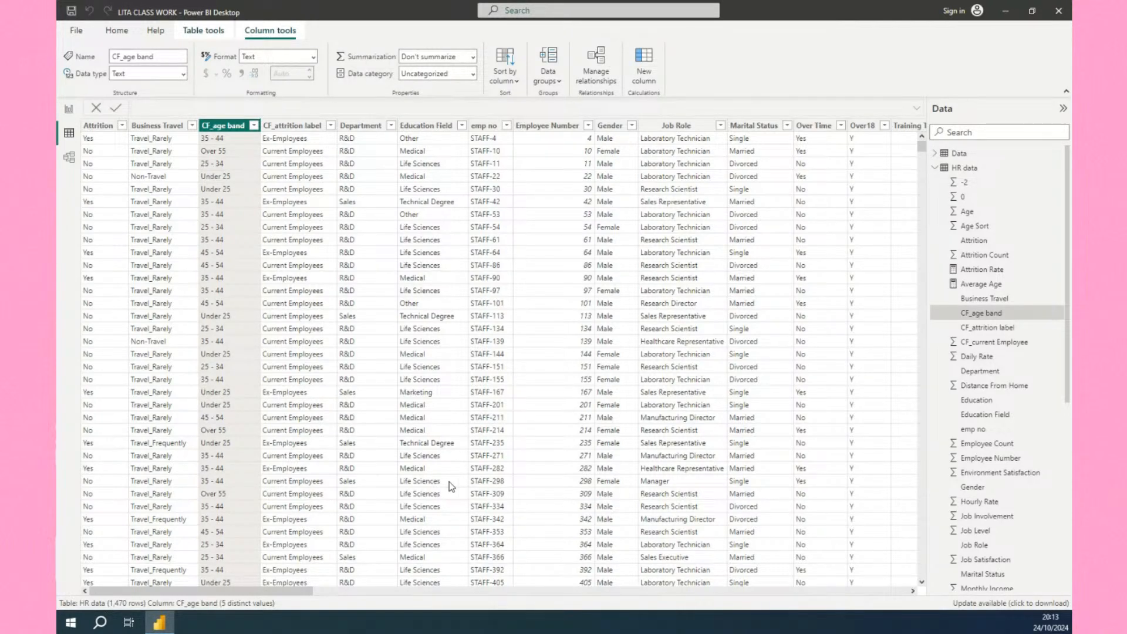
left_click(69, 108)
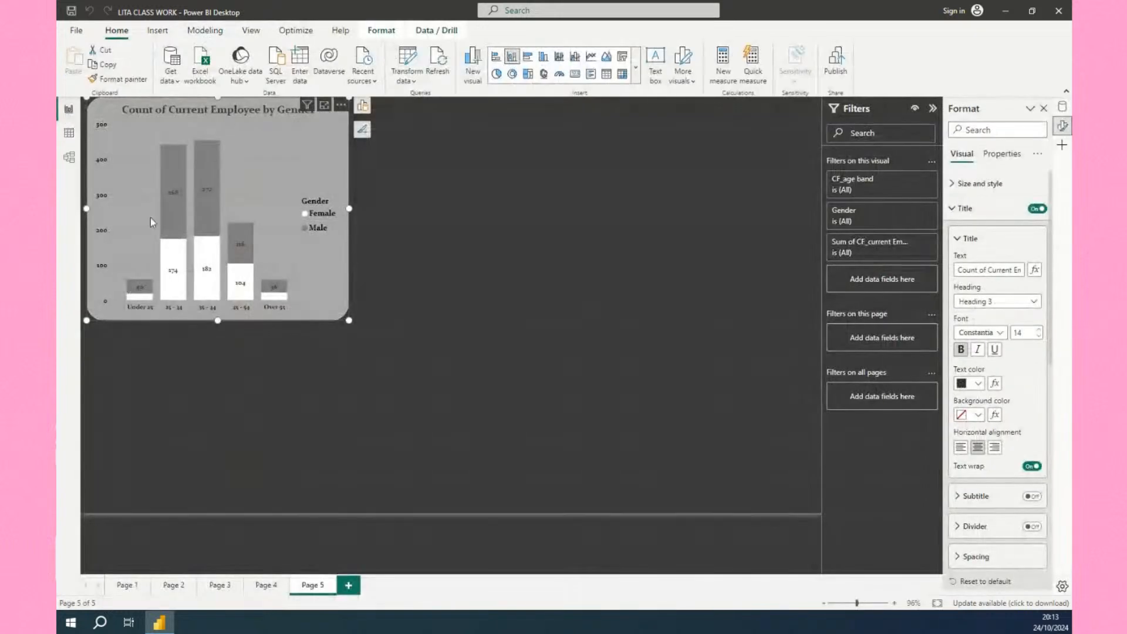
Insert a blank table visual on Page 5 below the gender chart.
left_click(550, 203)
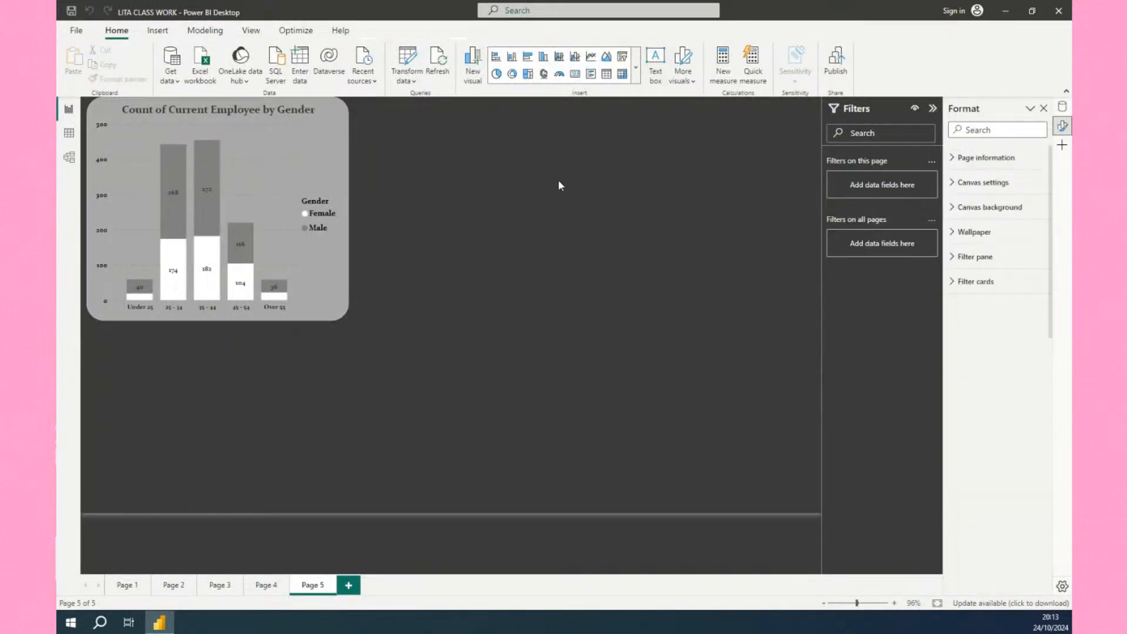
left_click(637, 72)
scroll(558, 347, "down", 1)
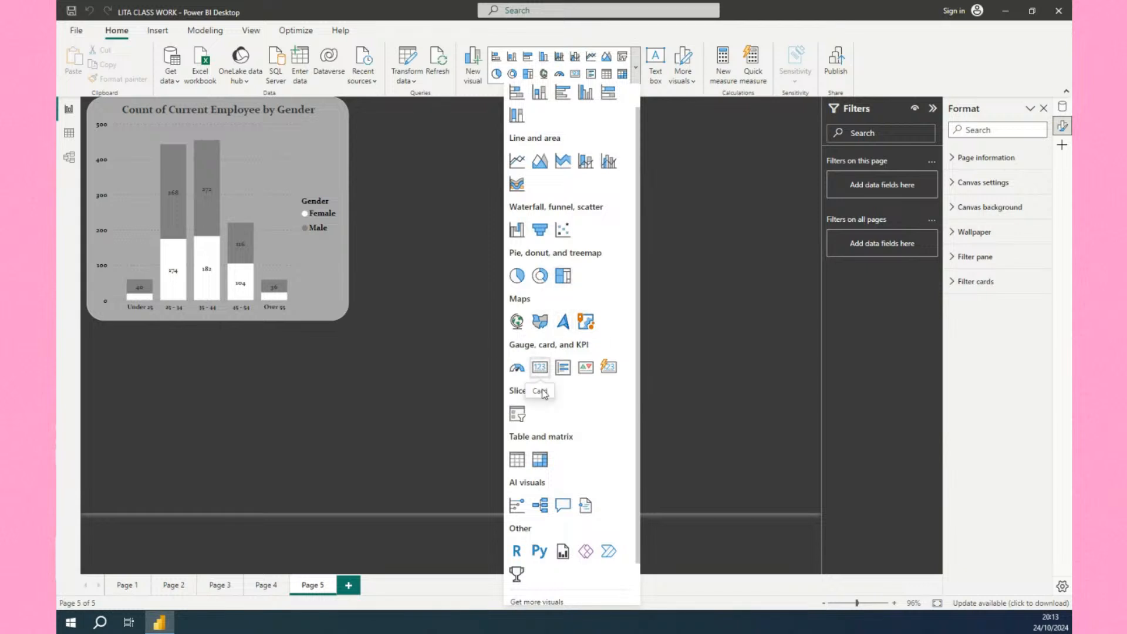
left_click(516, 460)
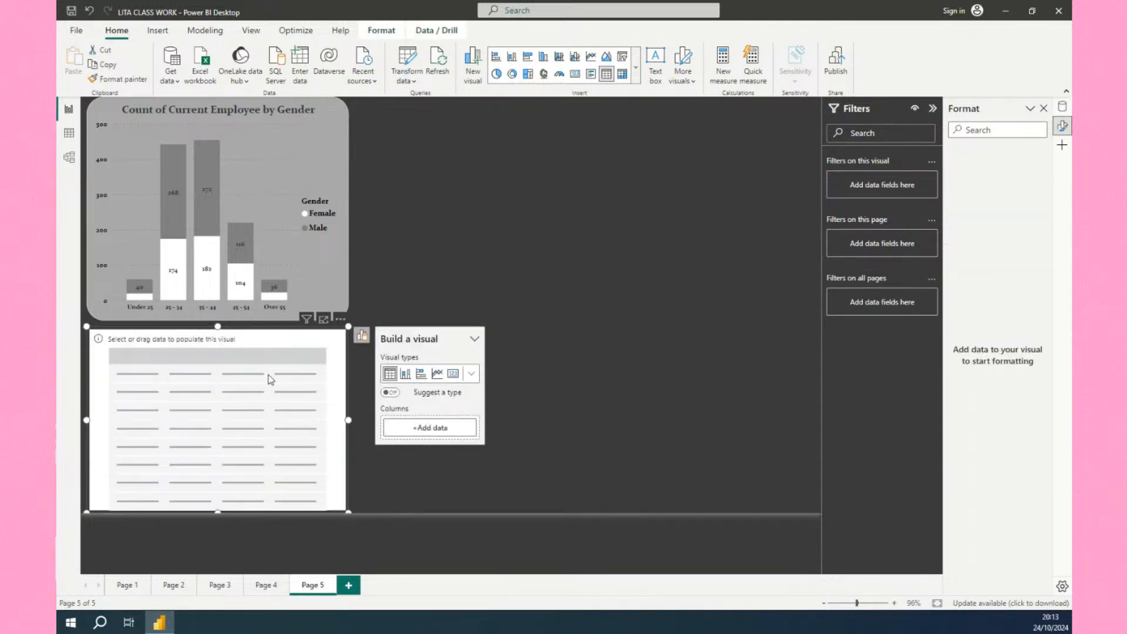
Add the CF_current Employee field from HR data to the new table visual.
left_click(438, 430)
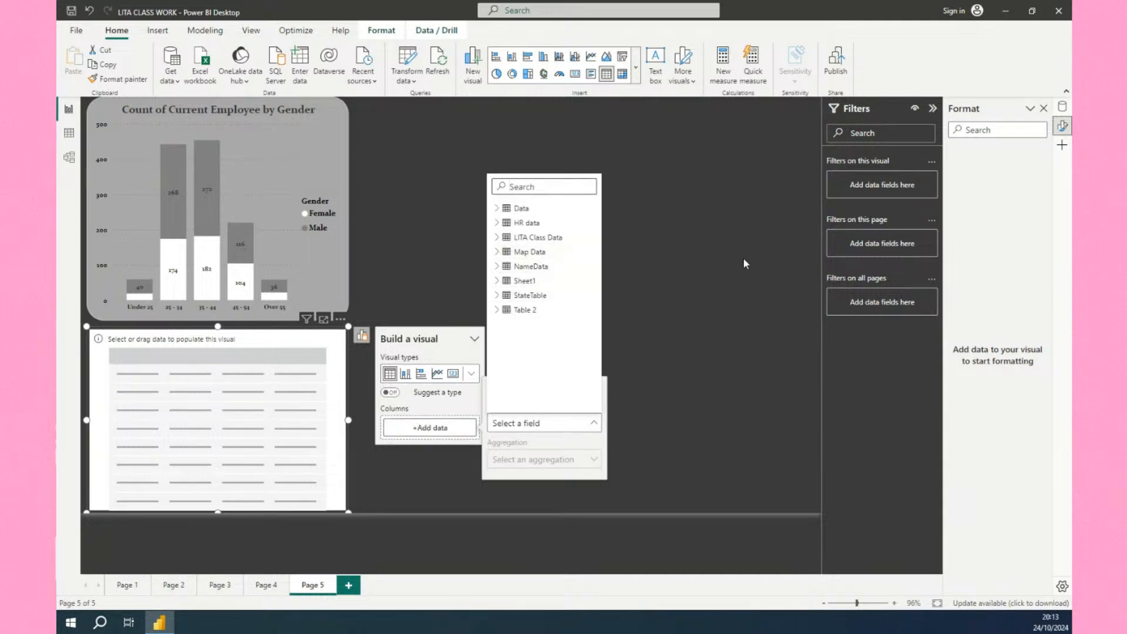
left_click(1063, 107)
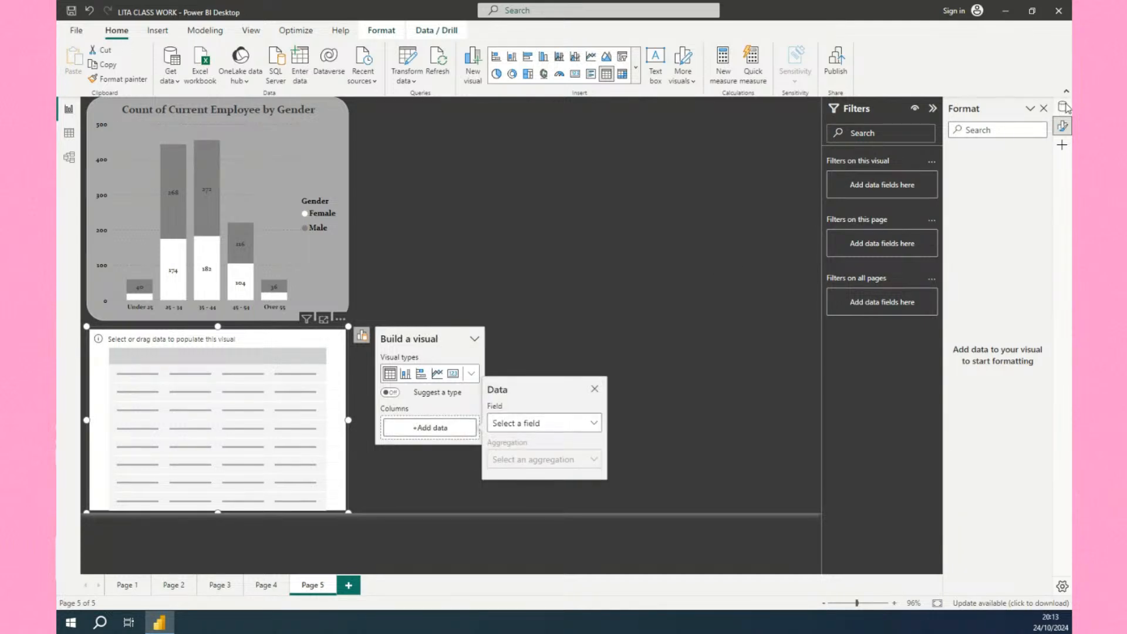
left_click(1063, 108)
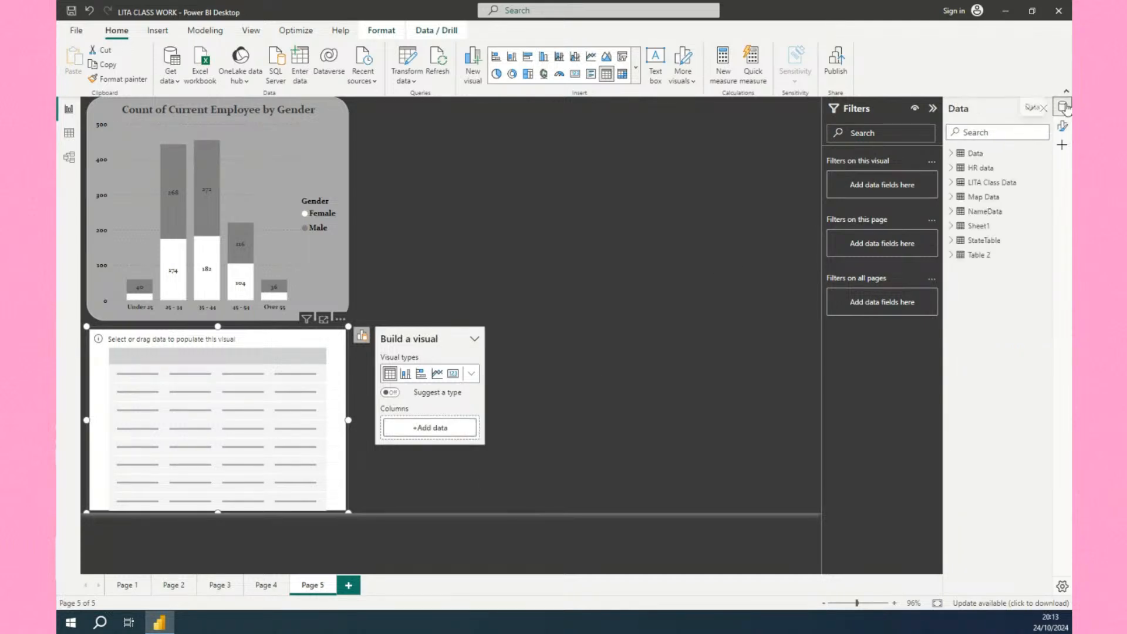
left_click(952, 169)
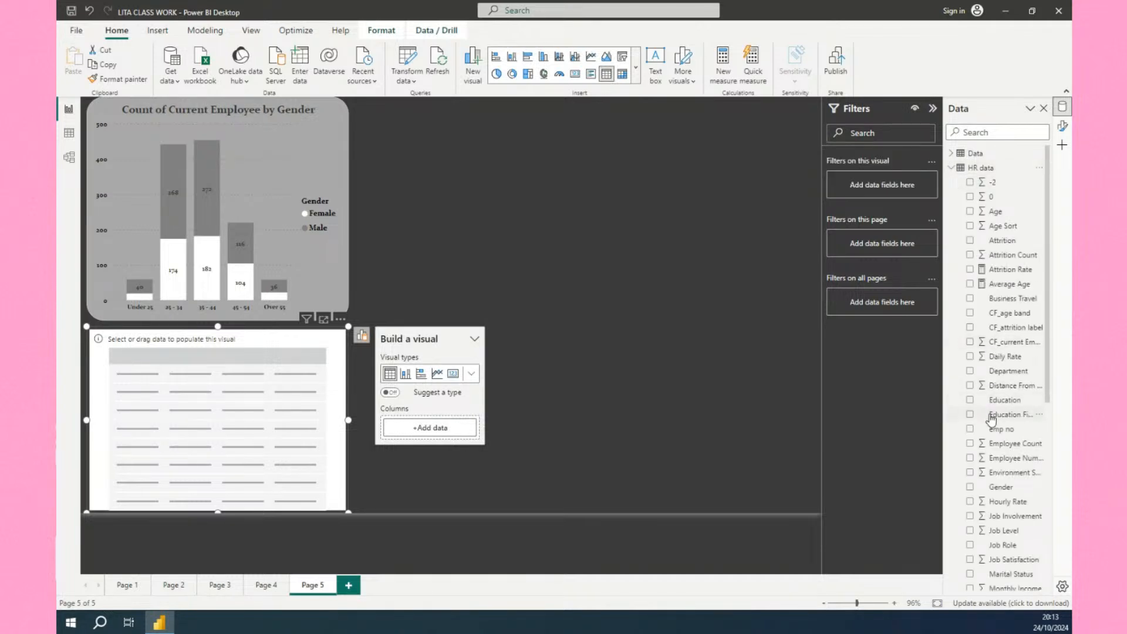
left_click_drag(1002, 342, 222, 386)
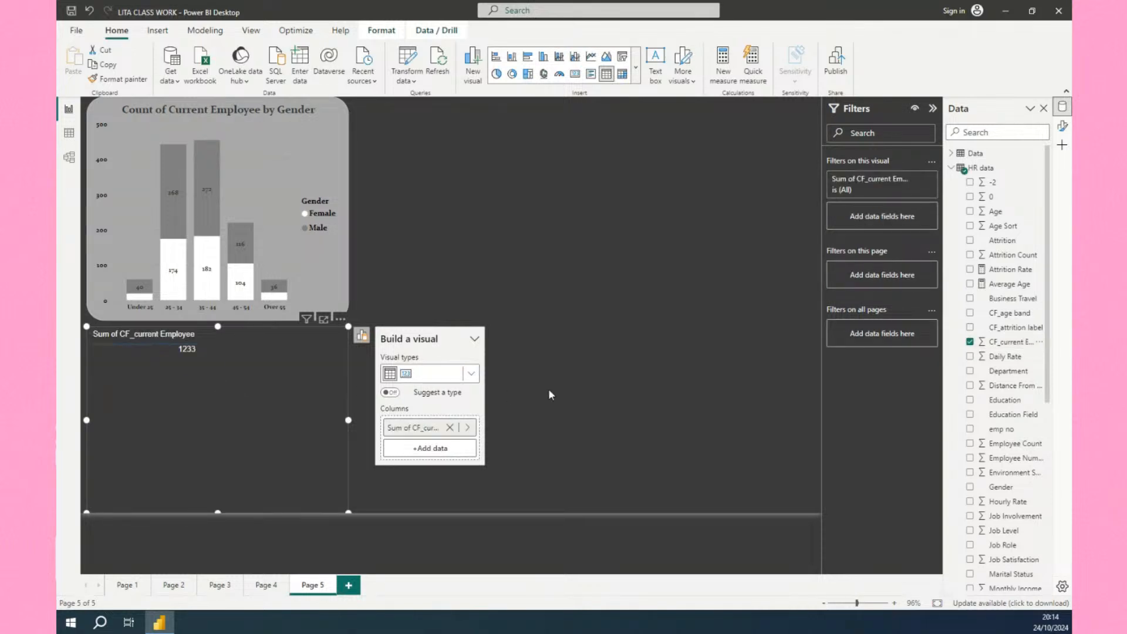
left_click(970, 343)
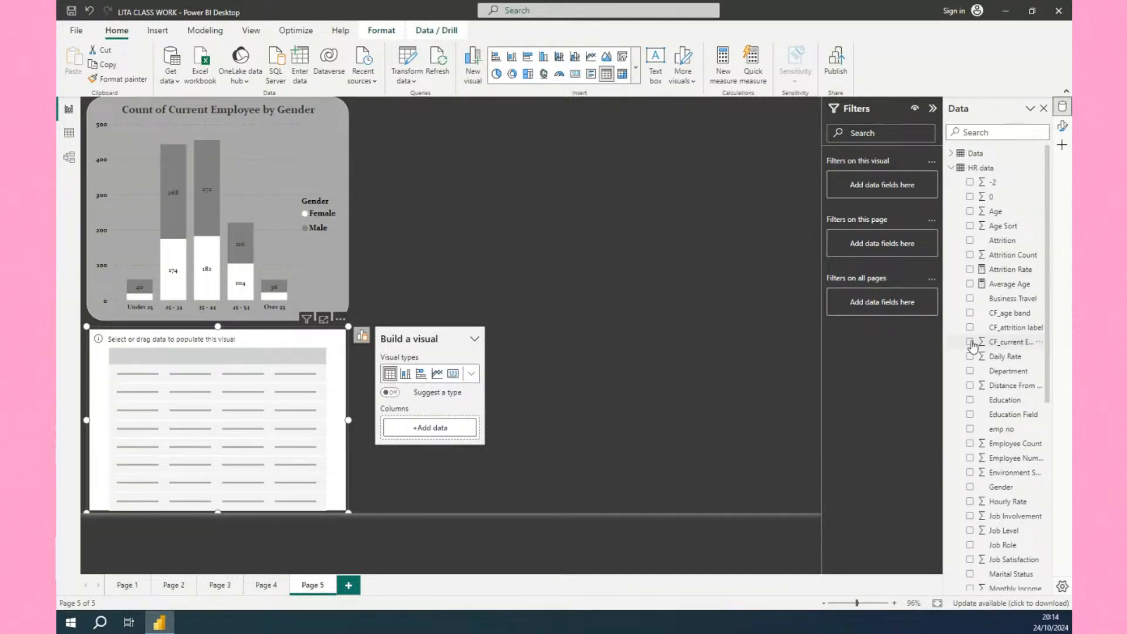
left_click_drag(973, 346, 206, 375)
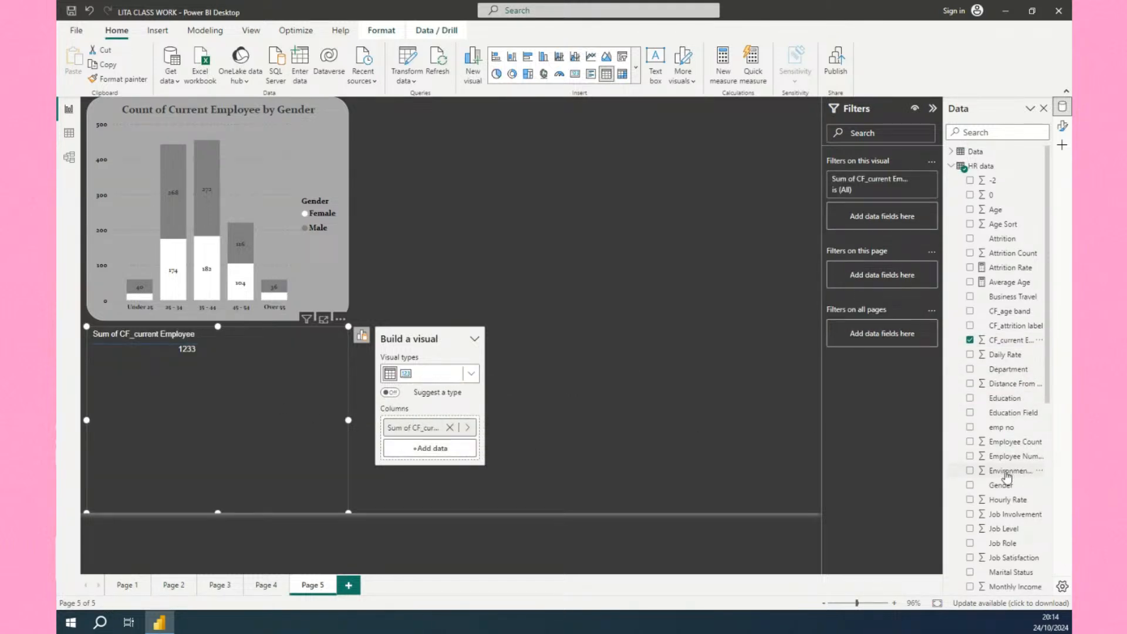
Add the Marital Status field from HR data to the table as a second column.
scroll(1006, 475, "down", 1)
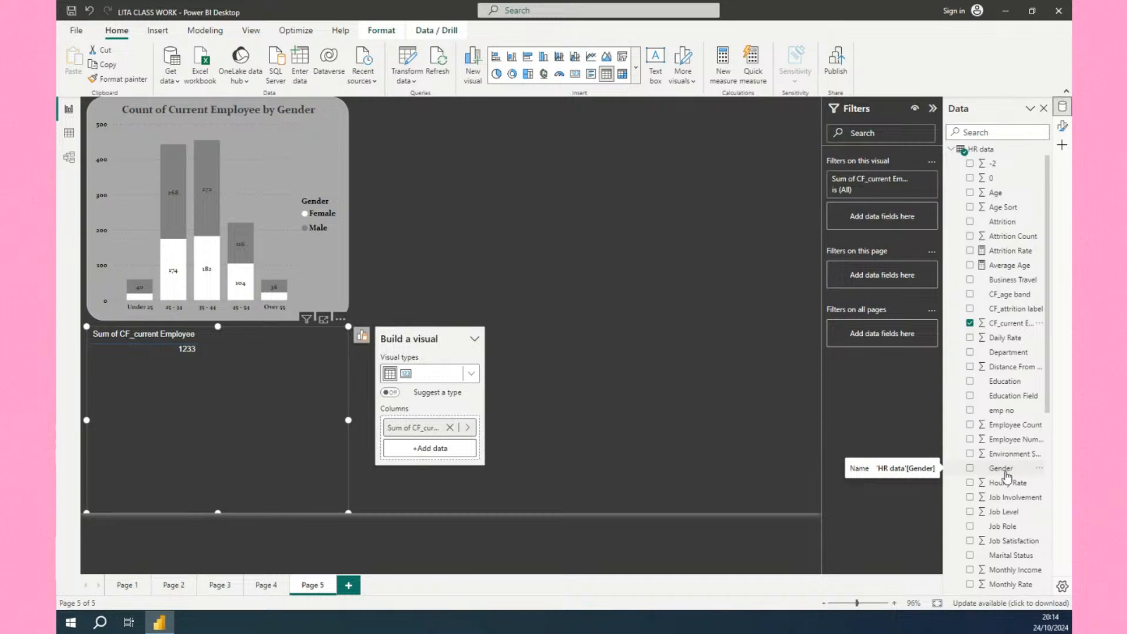
scroll(1007, 474, "down", 3)
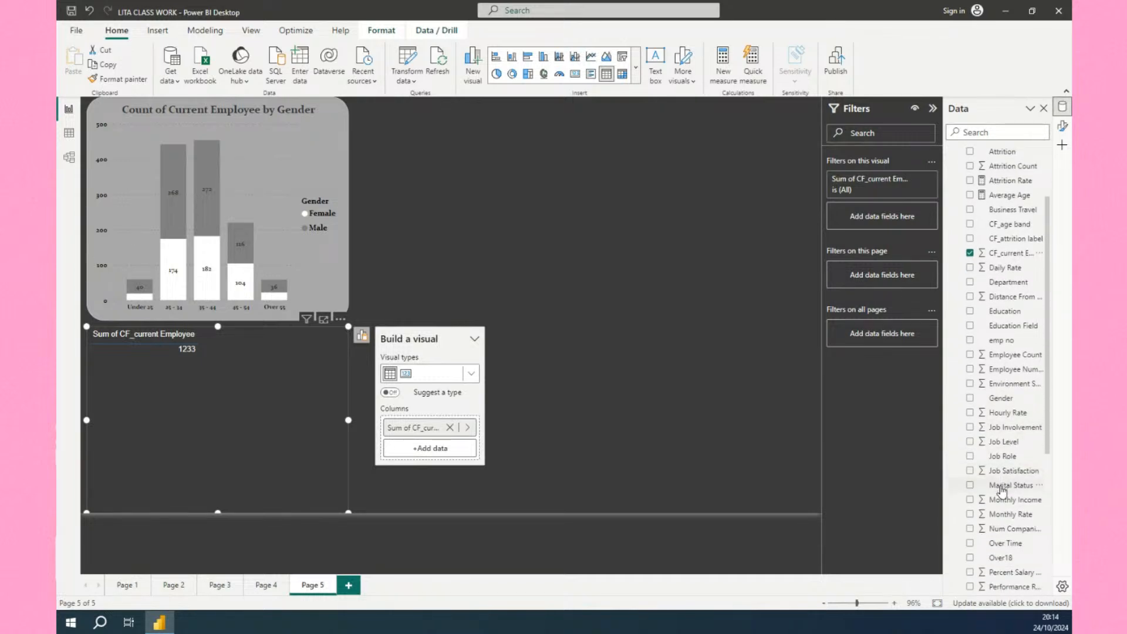
left_click_drag(1002, 491, 269, 381)
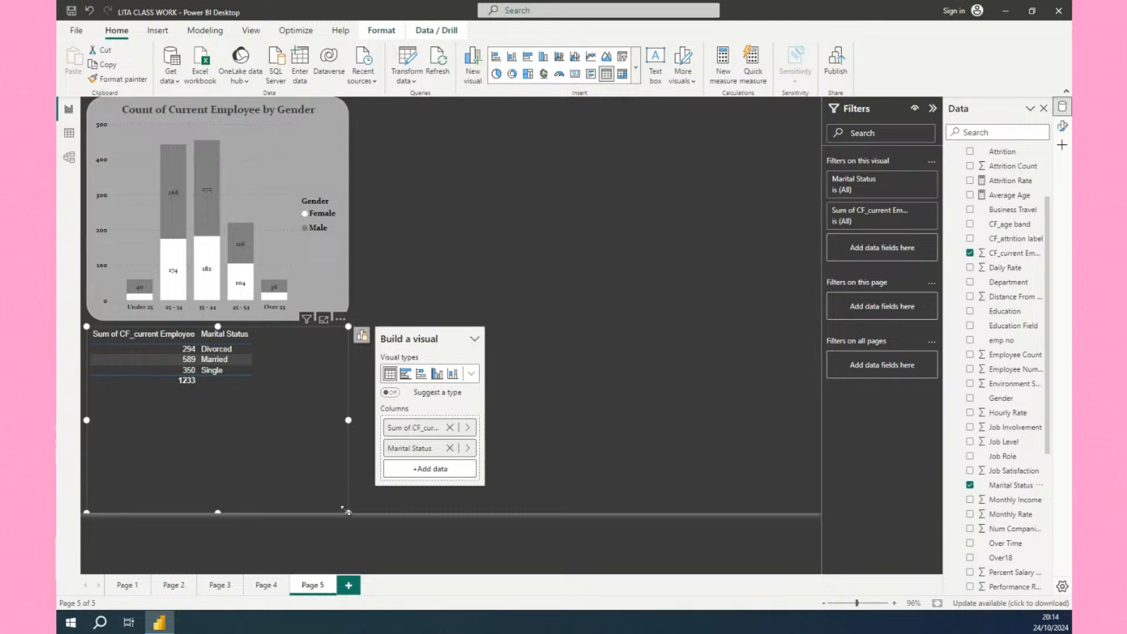
Resize the table and copy the gender chart's formatting onto it with Format Painter.
left_click_drag(348, 512, 259, 396)
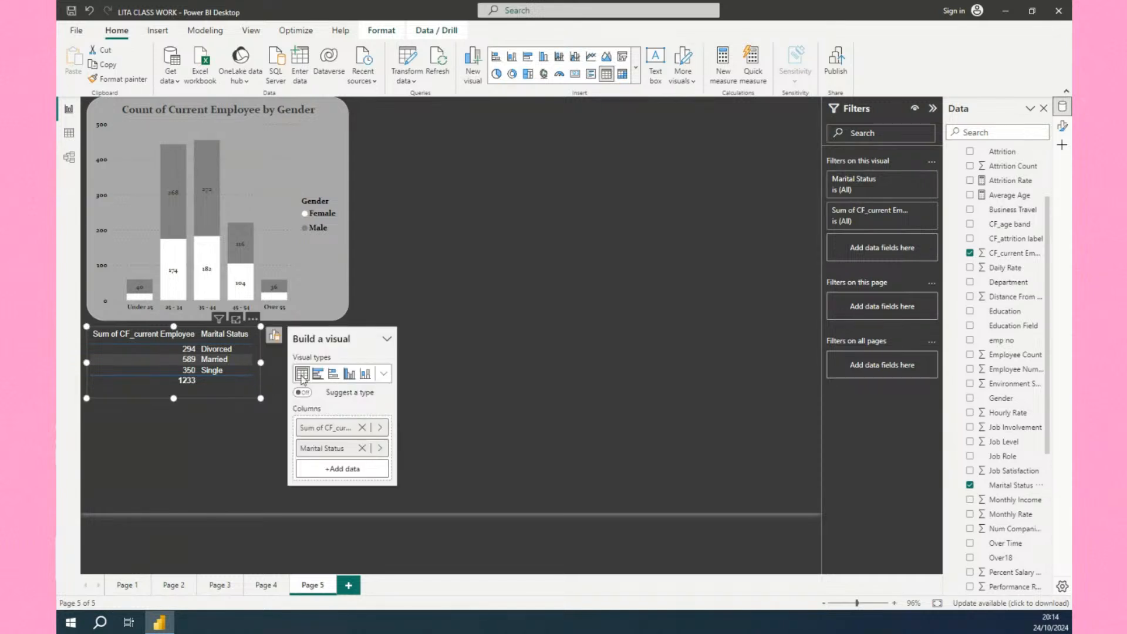
left_click(494, 289)
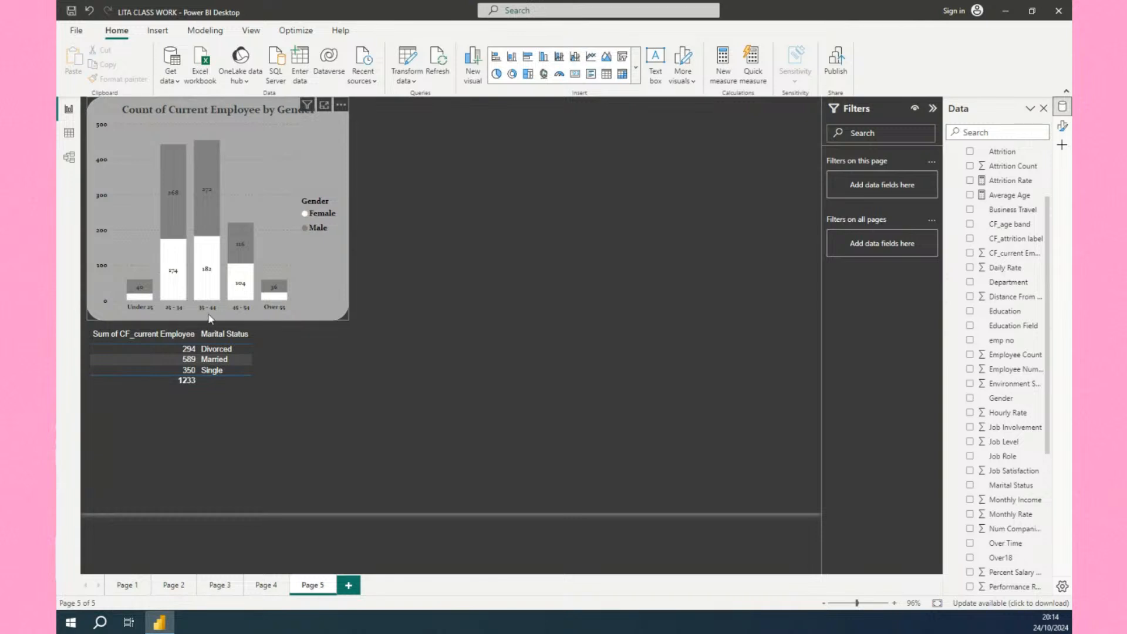
left_click(161, 116)
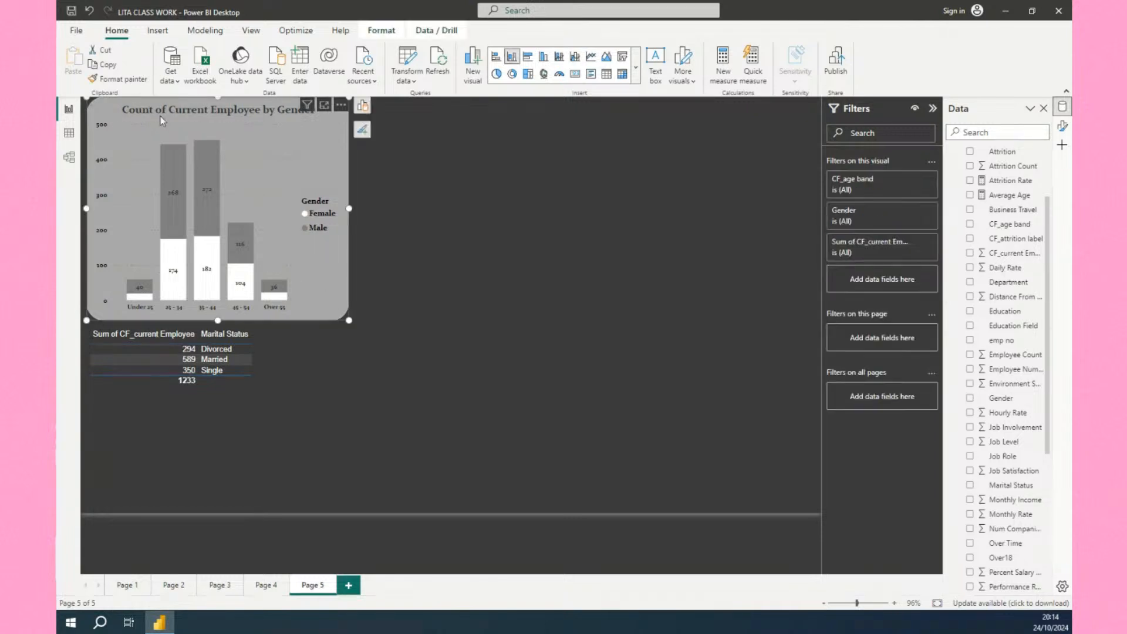
left_click(130, 82)
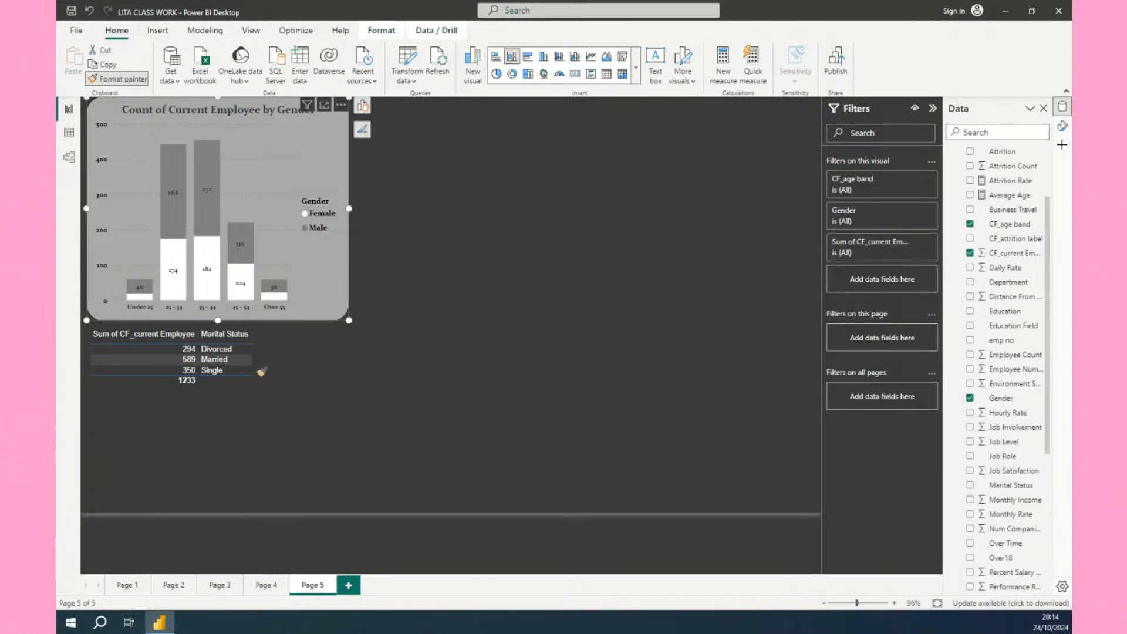
left_click(261, 392)
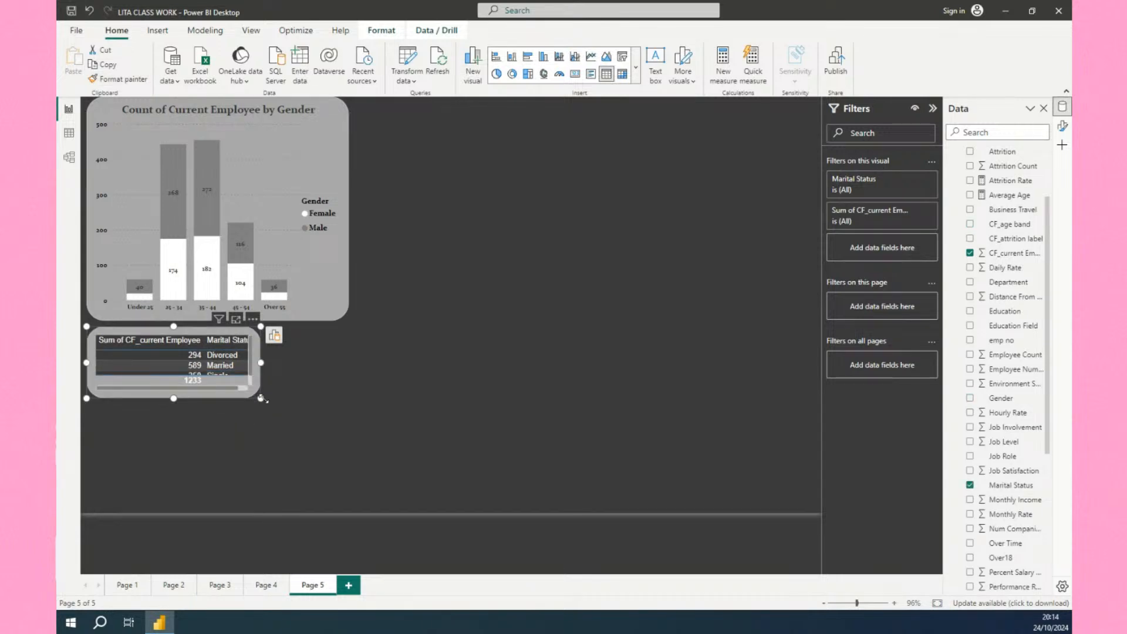
left_click_drag(261, 398, 297, 413)
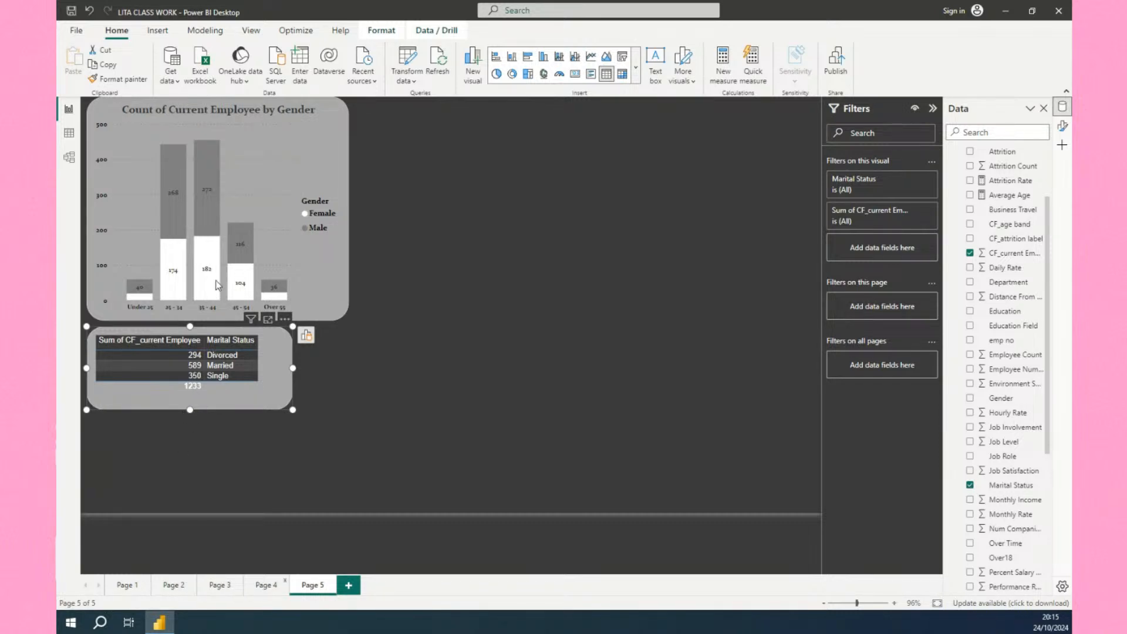
Glance at the Page 4 dashboard and return to Page 5.
key("ctrl+Page_Up")
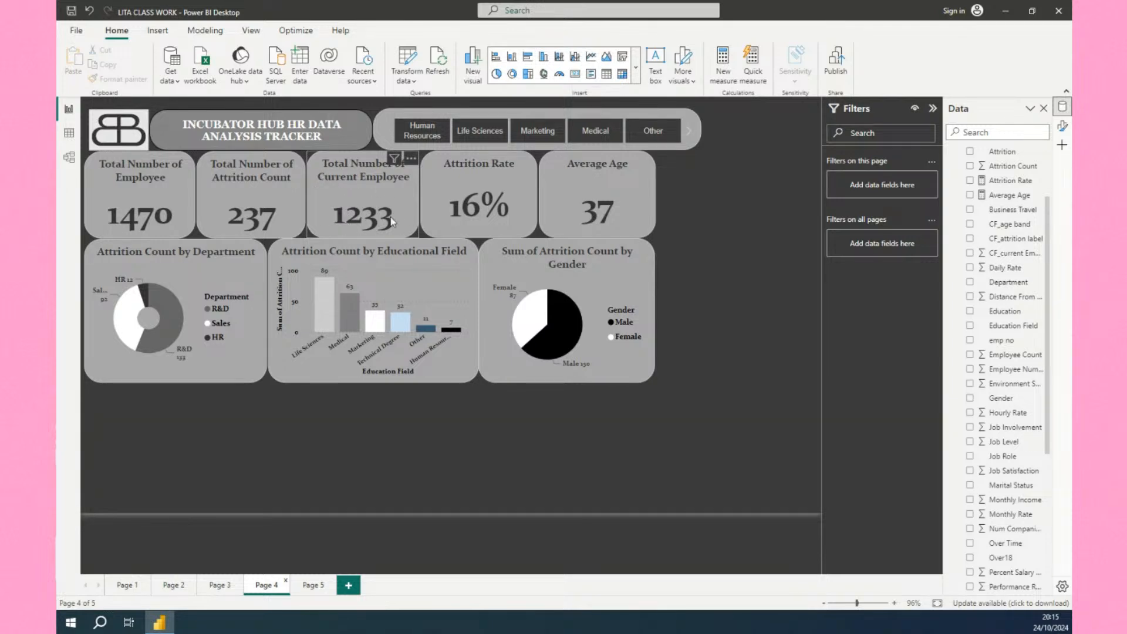
left_click(313, 585)
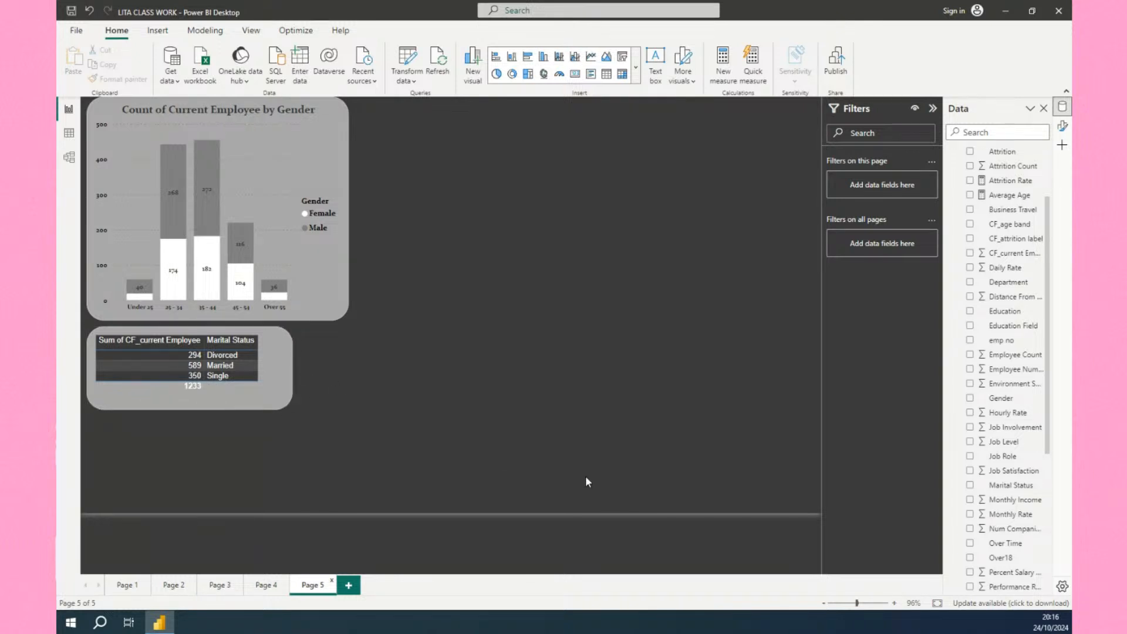
Add the Gender field to the table and resize the table to fit its three columns.
left_click_drag(994, 401, 249, 359)
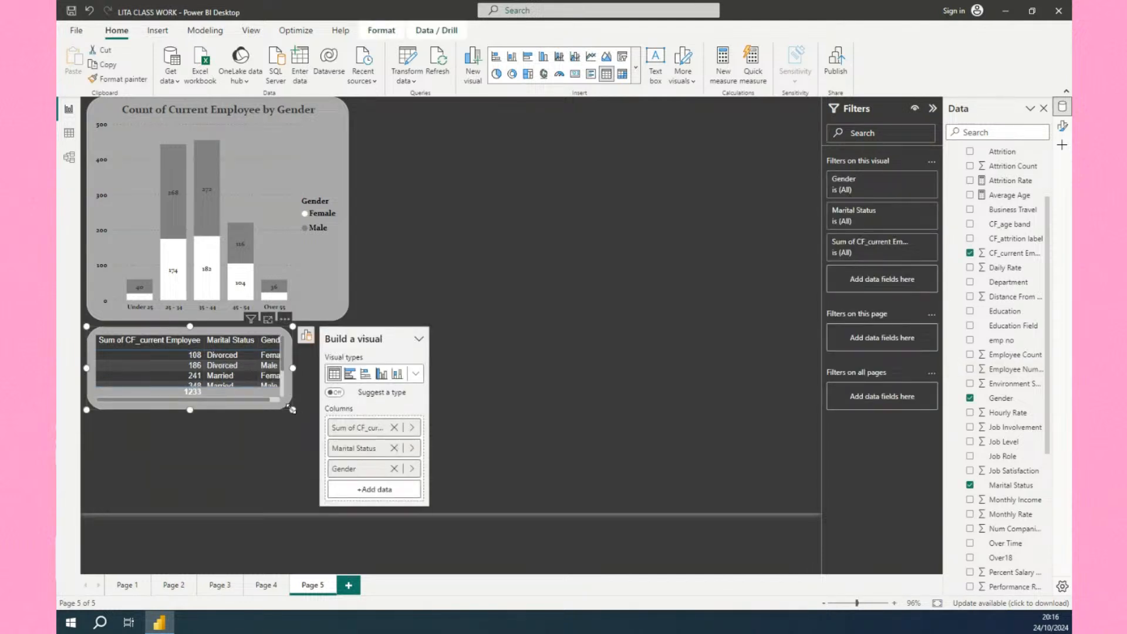
left_click_drag(288, 410, 439, 466)
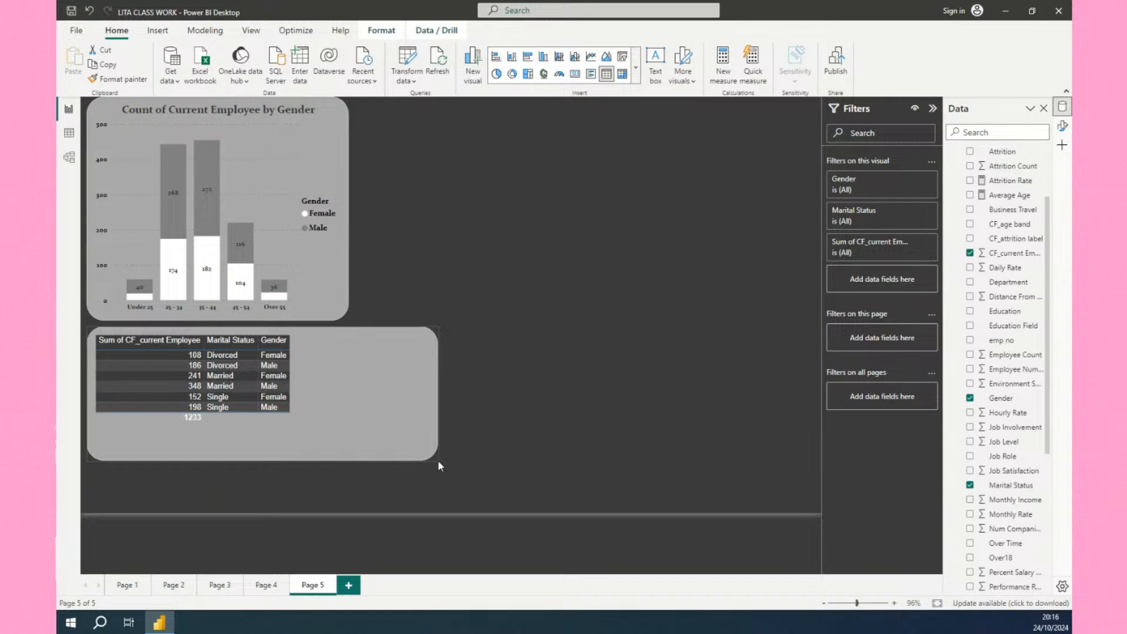
left_click_drag(439, 462, 343, 441)
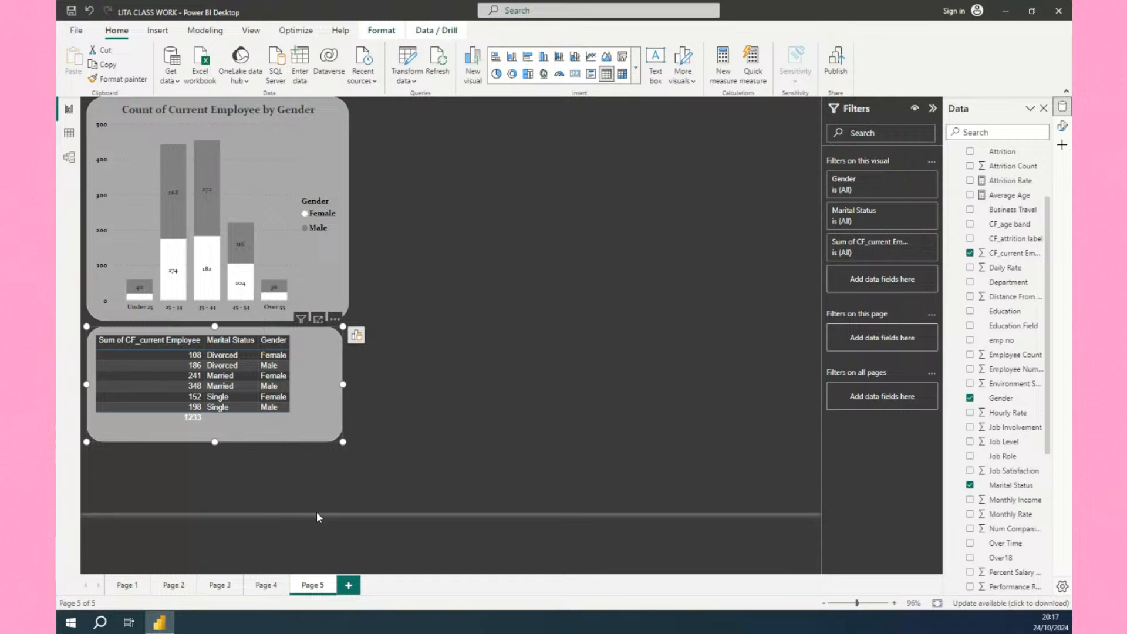
Sort the table ascending by the Sum of CF_current Employee column.
left_click(142, 343)
left_click(163, 343)
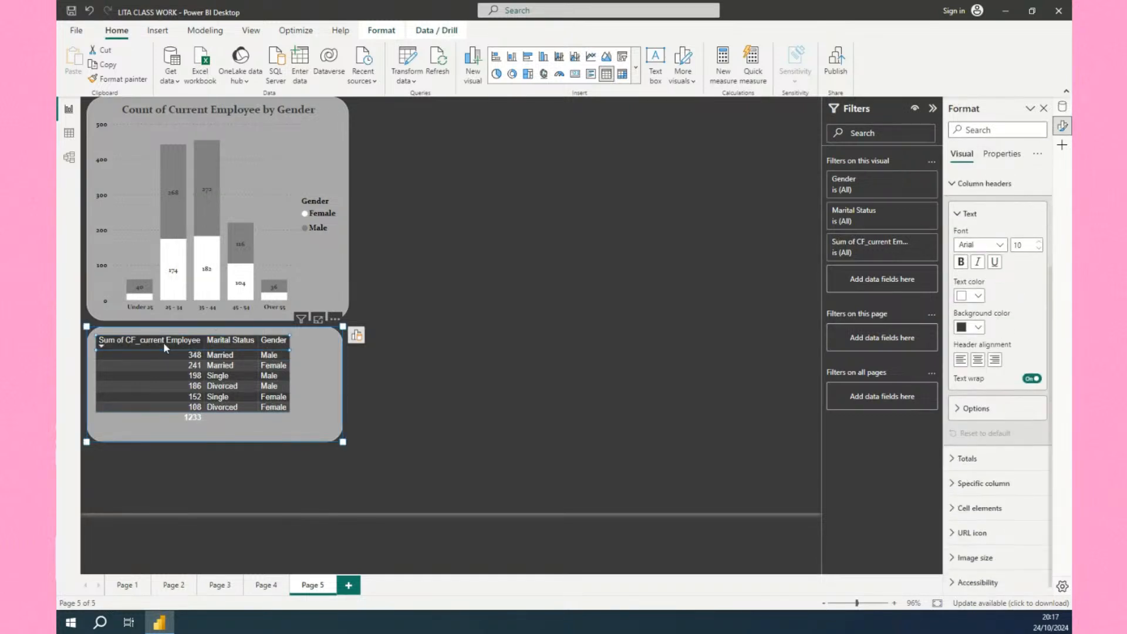
left_click(163, 343)
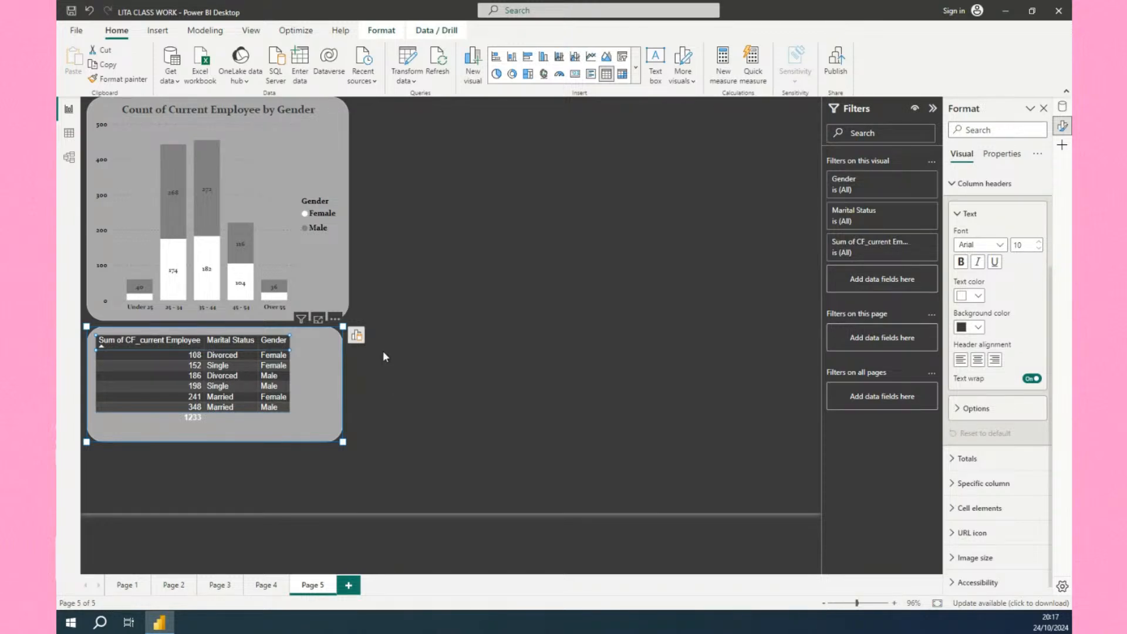
Insert a slicer visual and move it to the top of the page beside the gender chart.
left_click(404, 252)
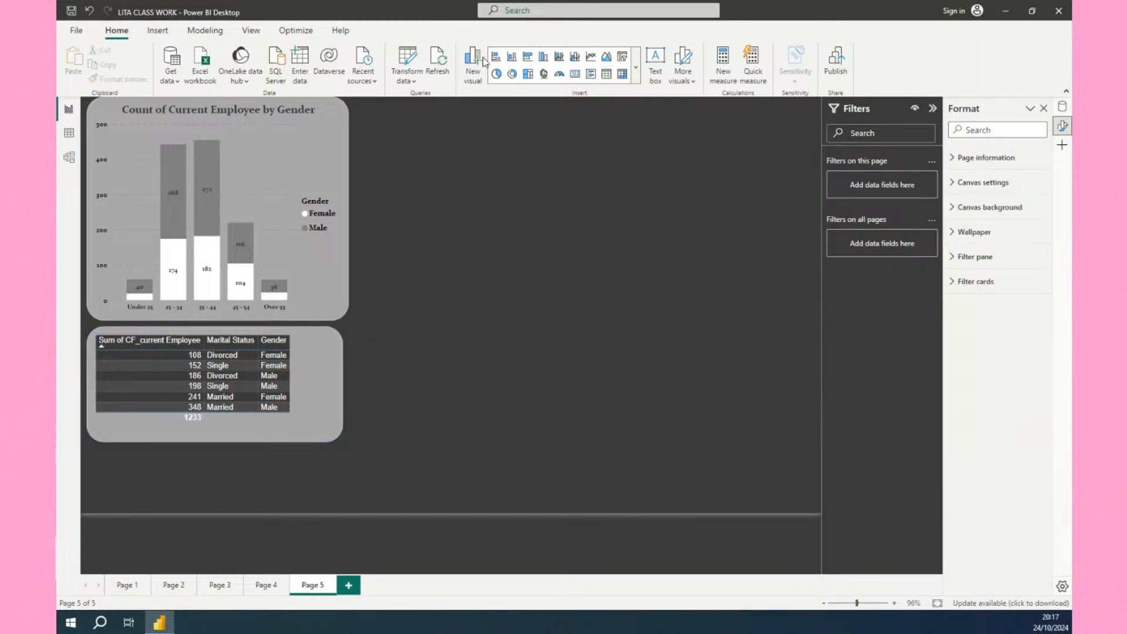
left_click(637, 64)
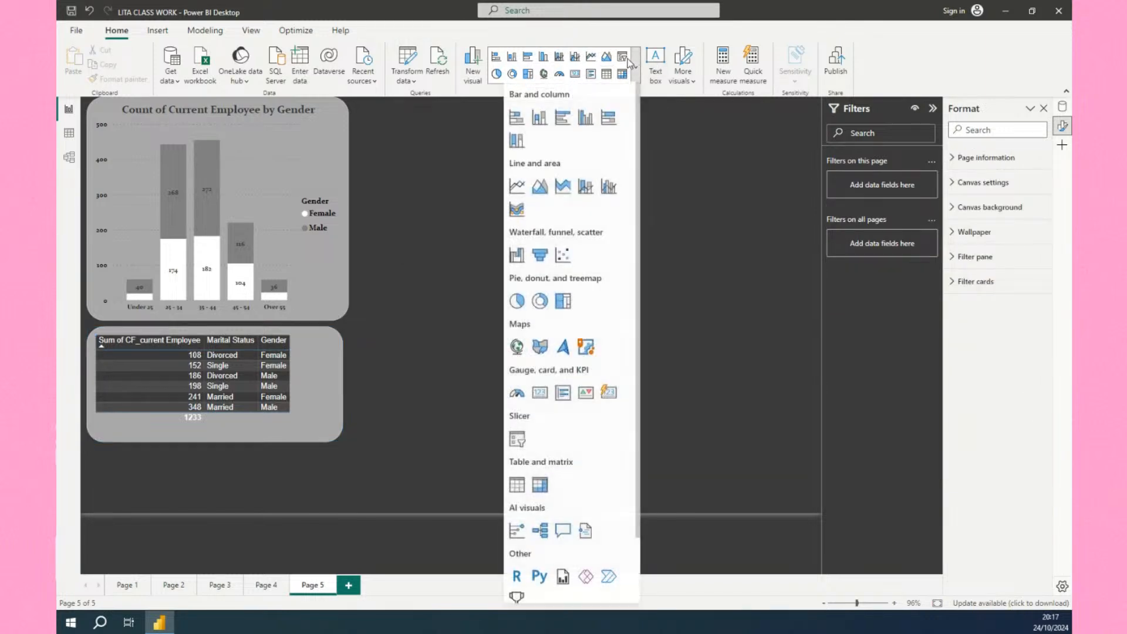
left_click(622, 59)
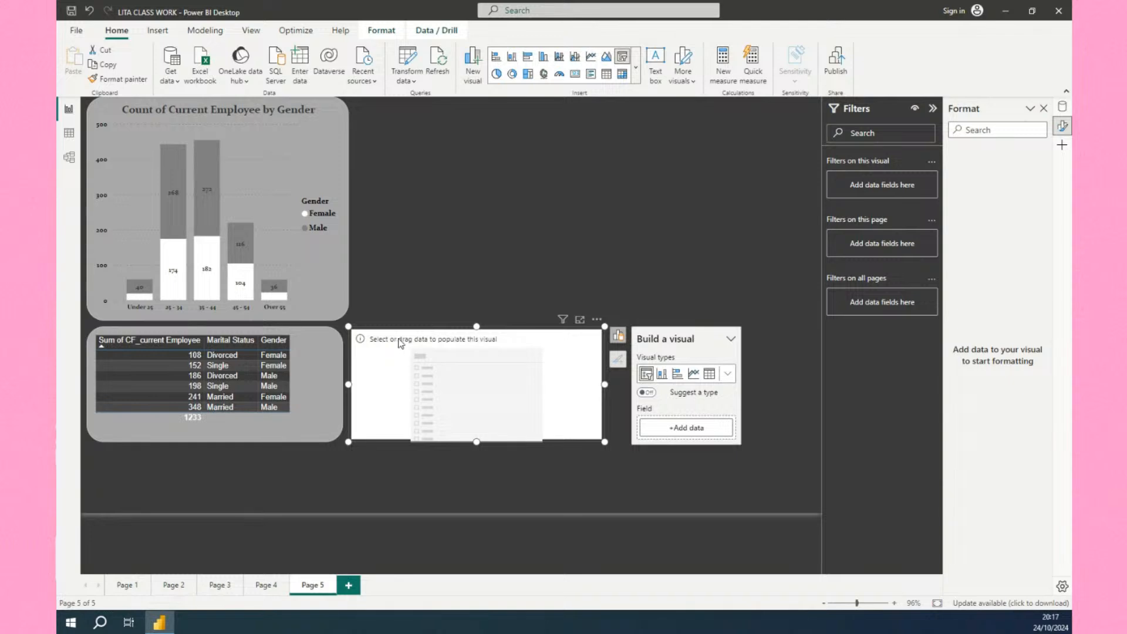
left_click_drag(397, 339, 400, 111)
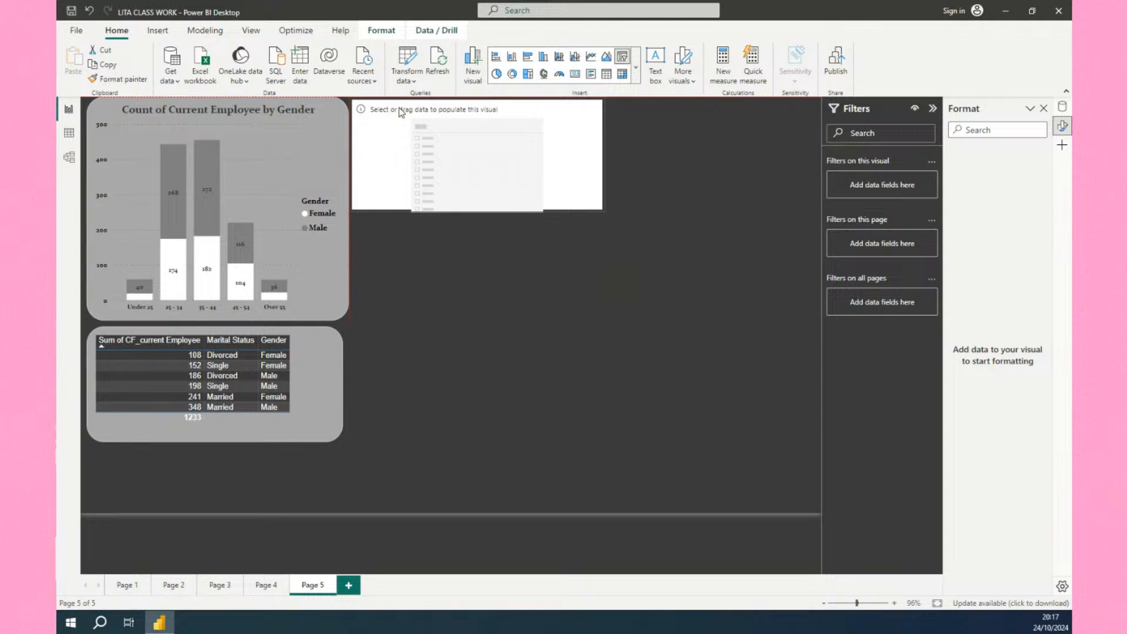
Add the Job Role field from the HR data table to the new slicer.
left_click(401, 112)
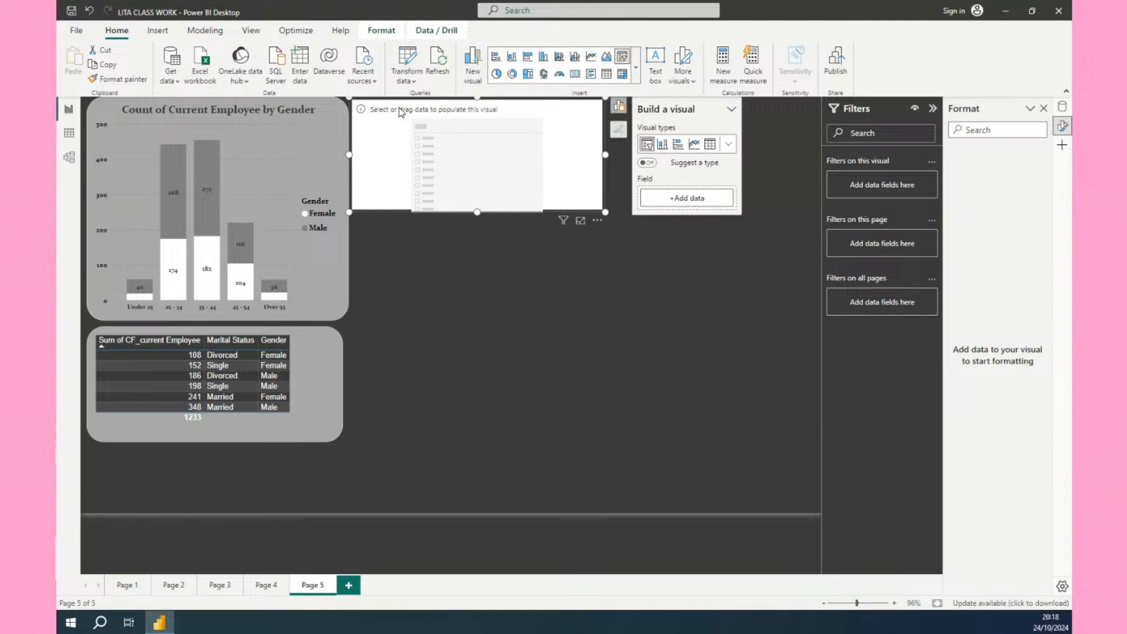
left_click(680, 201)
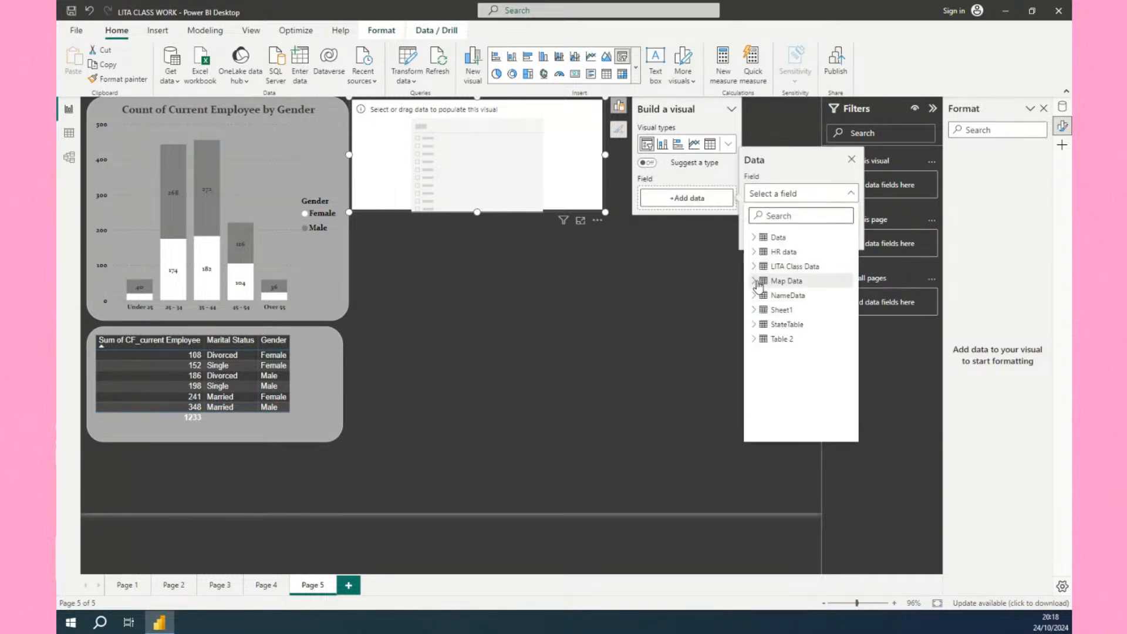
left_click(755, 252)
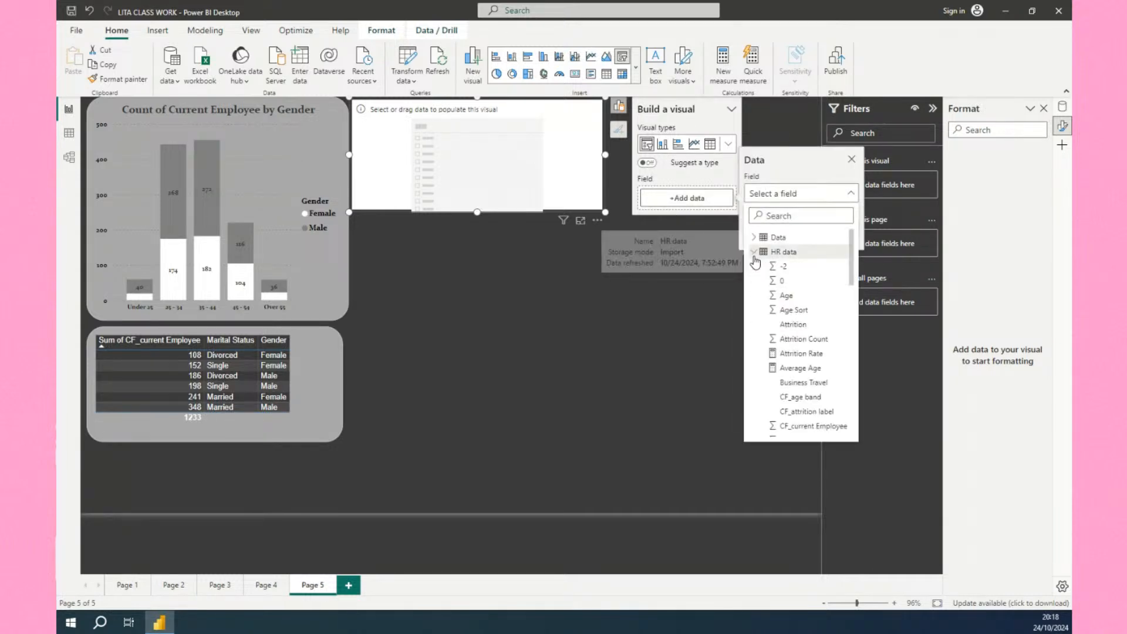
scroll(792, 389, "down", 4)
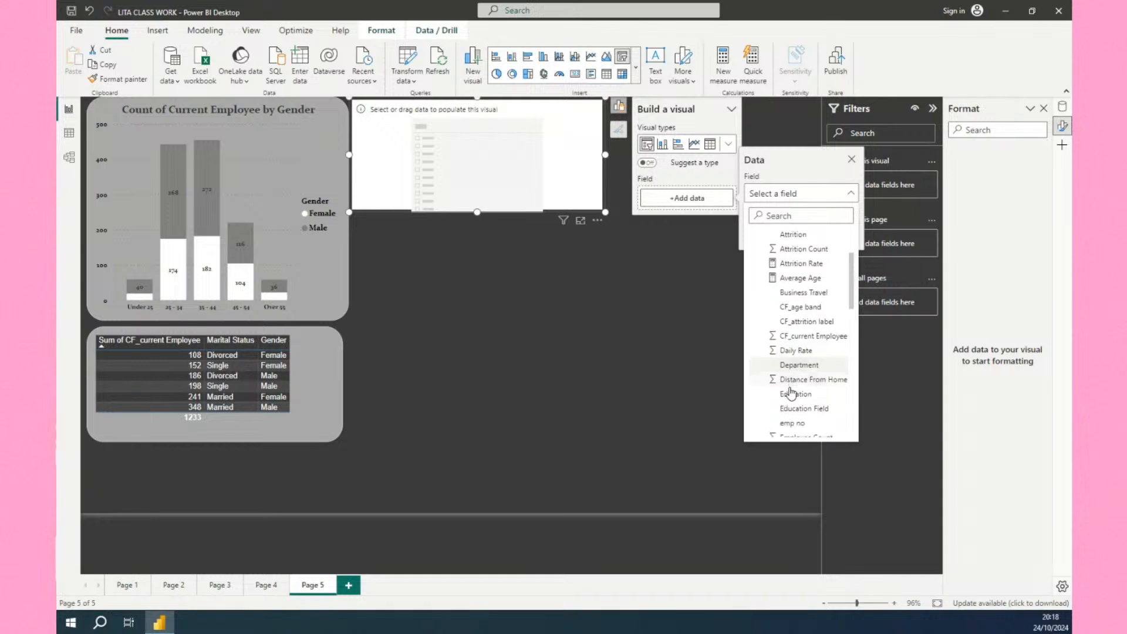
scroll(792, 394, "down", 4)
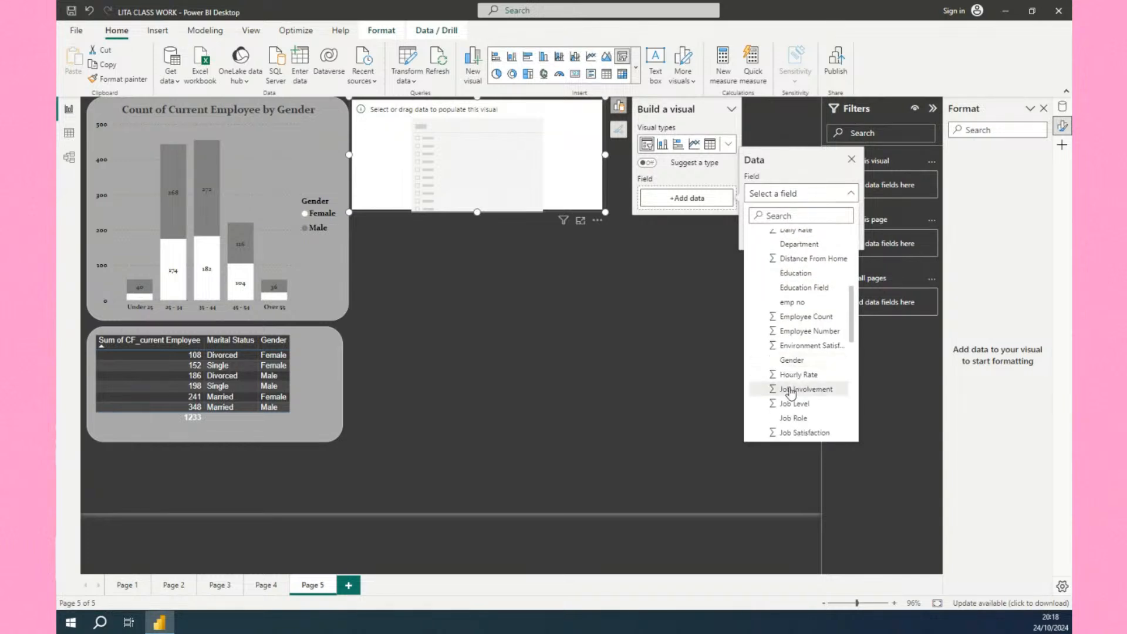
scroll(790, 392, "down", 1)
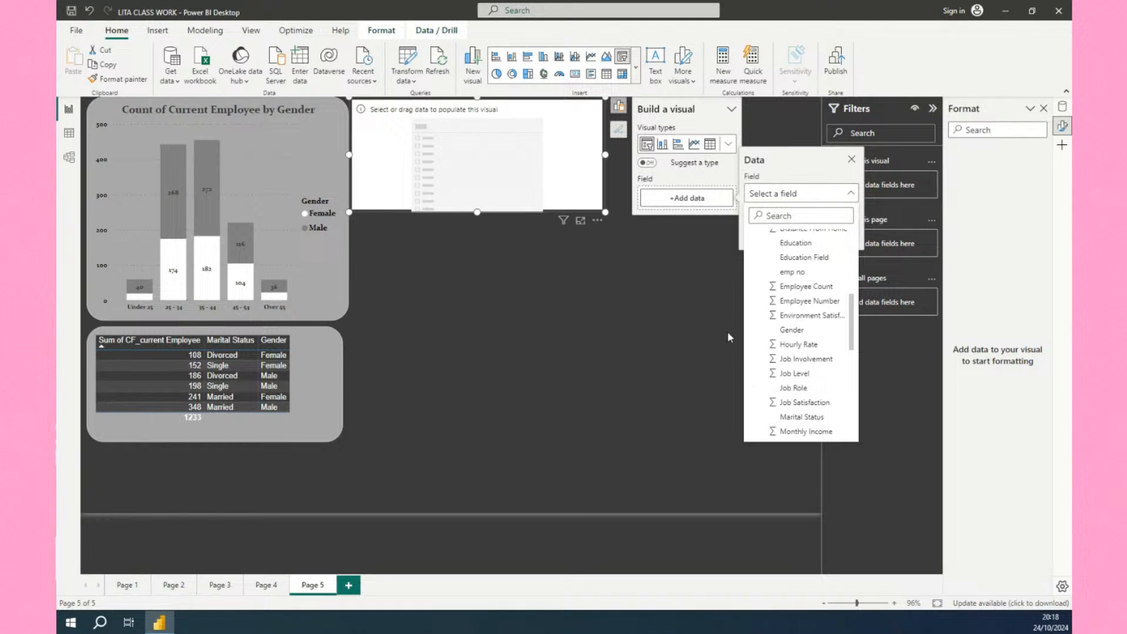
left_click(790, 389)
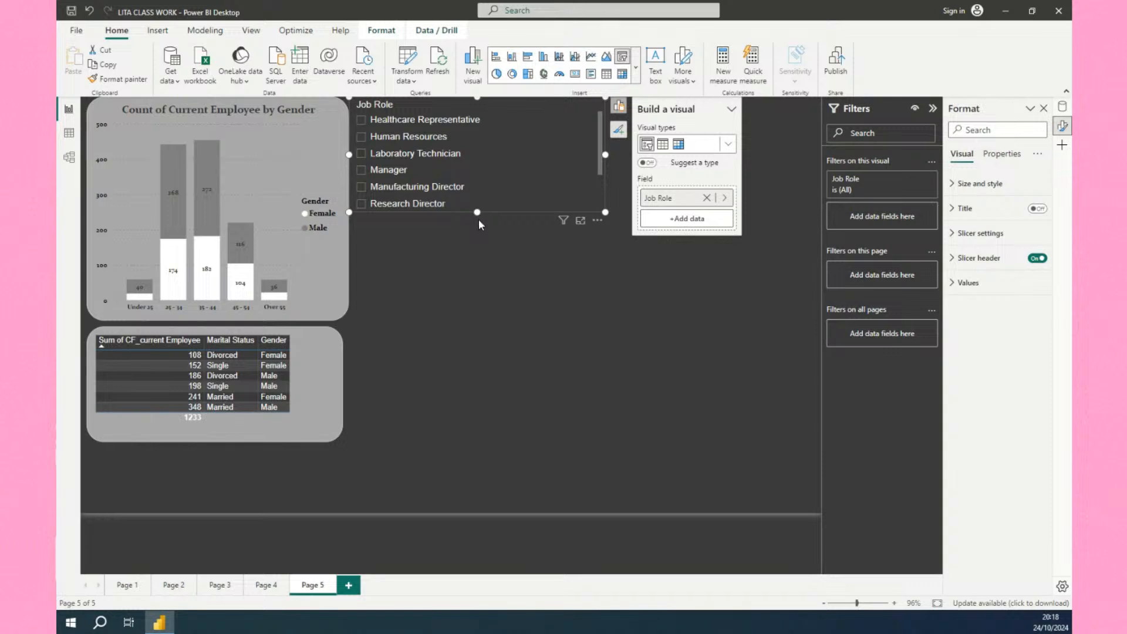
Enlarge the slicer and try filtering by Healthcare Representative, Human Resources and Manager.
left_click_drag(477, 213, 480, 320)
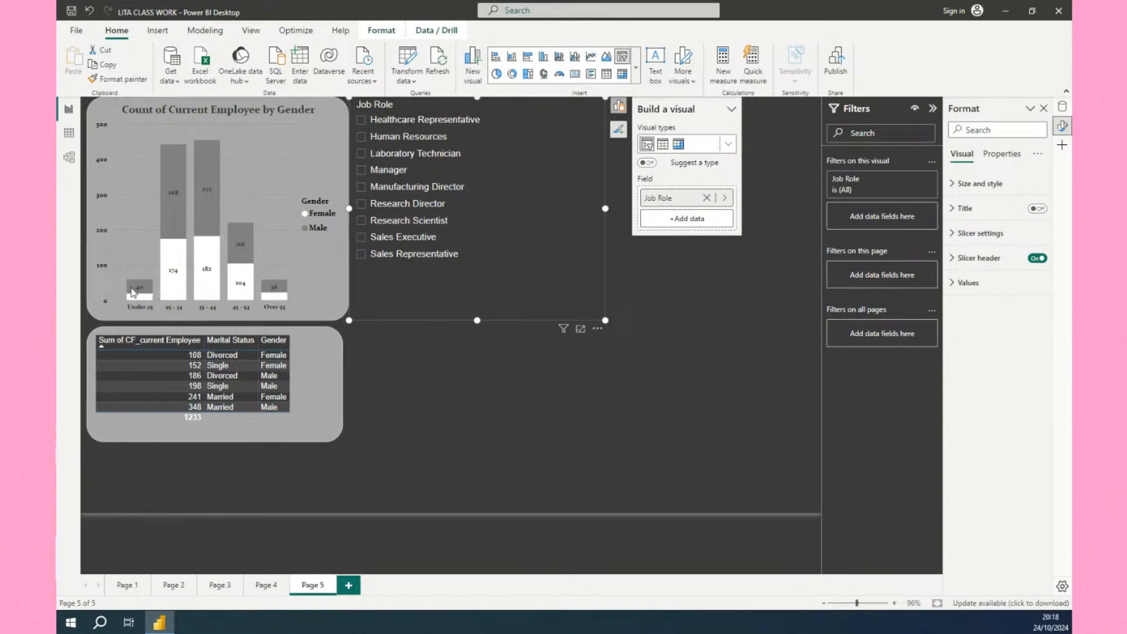
left_click(360, 128)
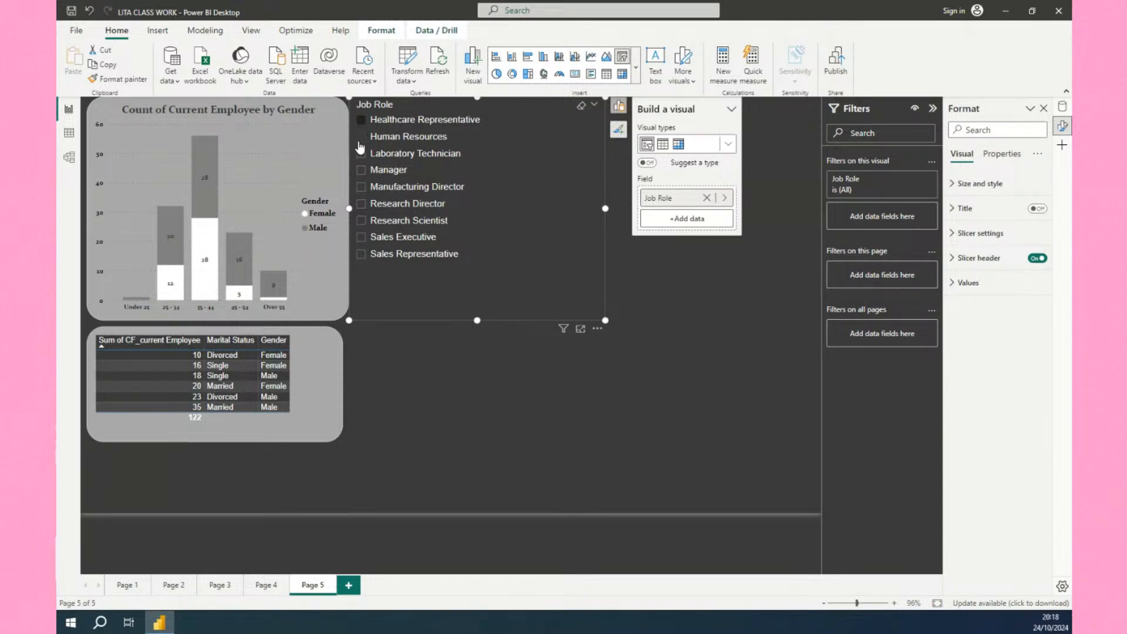
left_click(360, 141)
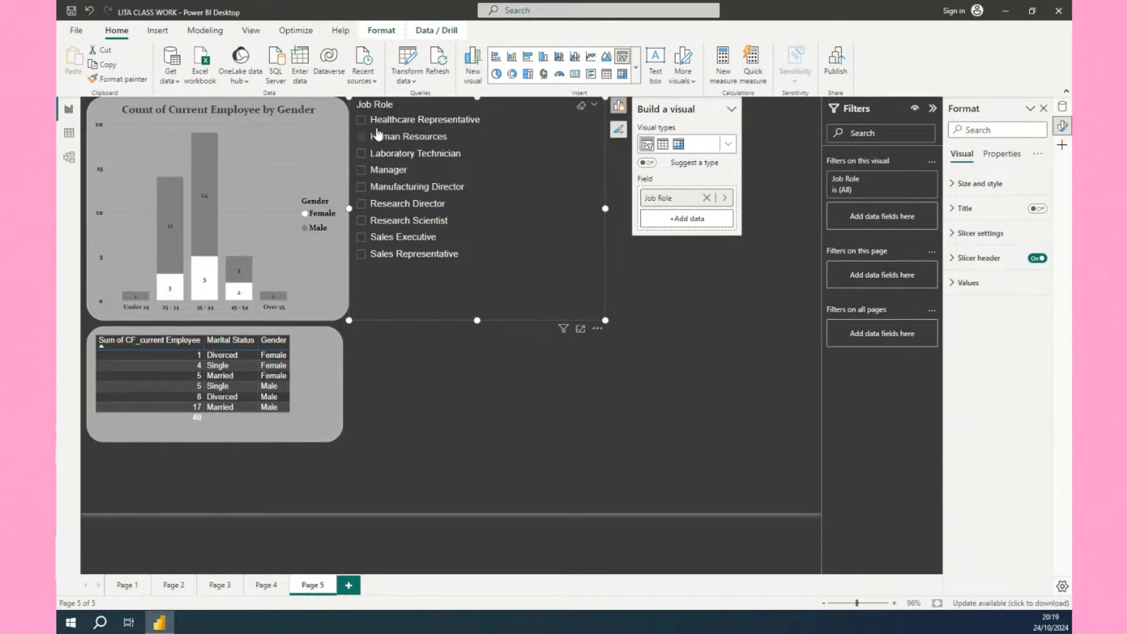
left_click(362, 172)
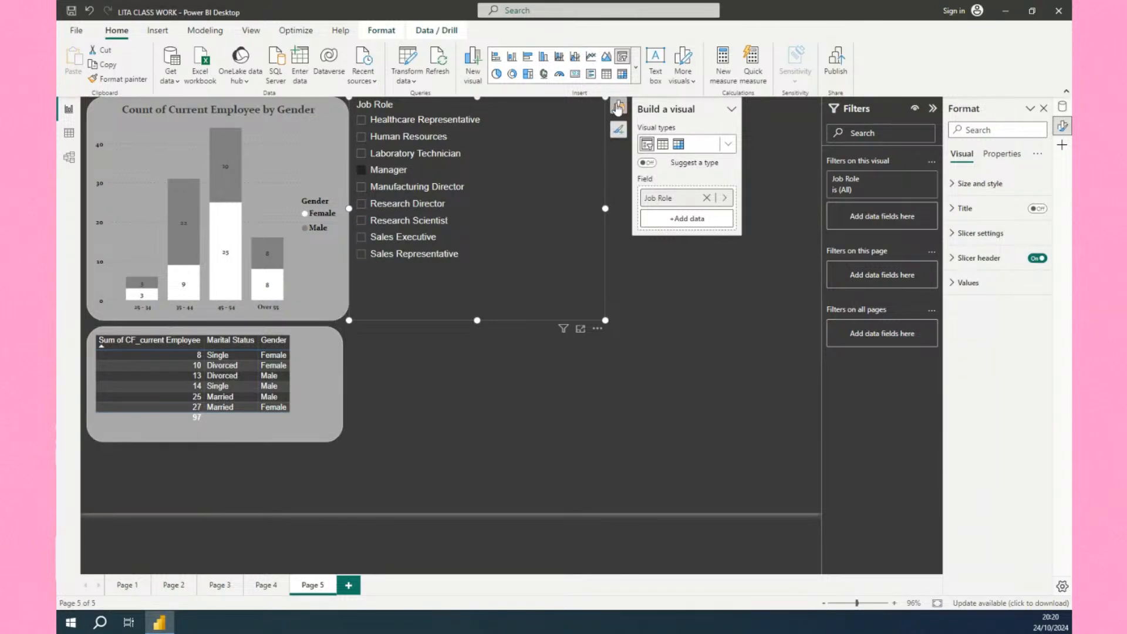
Change the slicer's style to Dropdown in its slicer settings.
left_click(617, 134)
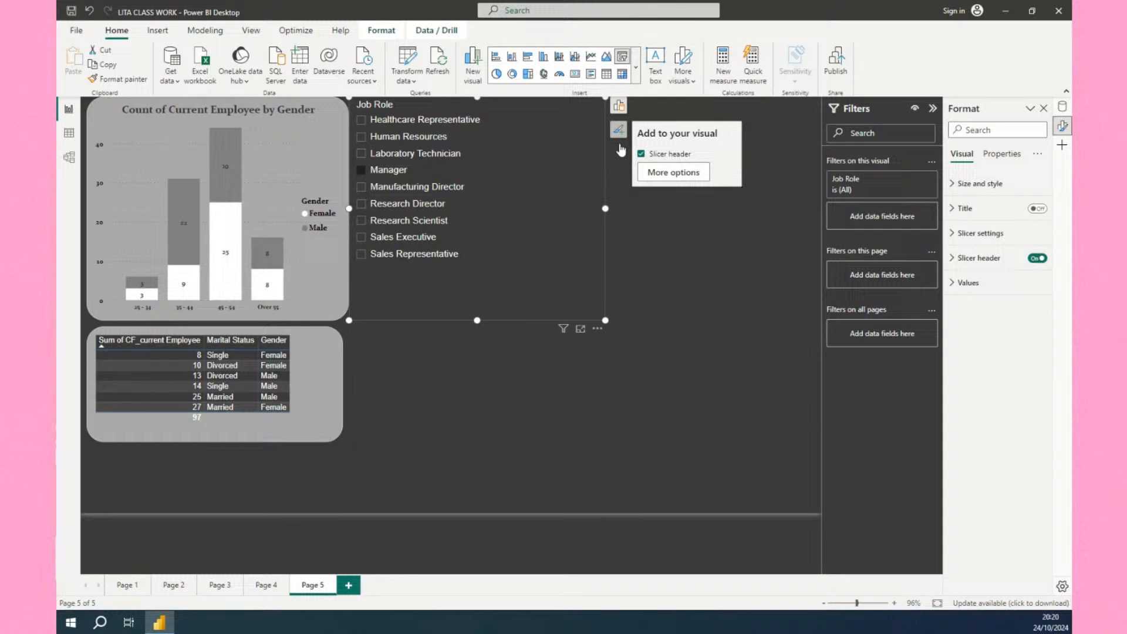
left_click(668, 173)
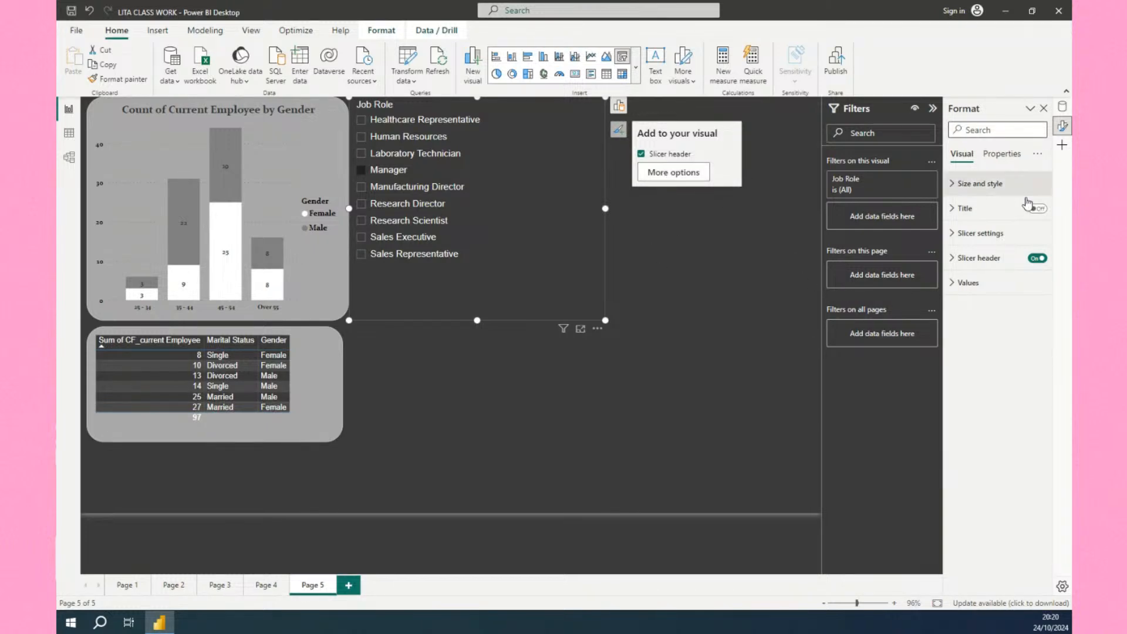
left_click(960, 235)
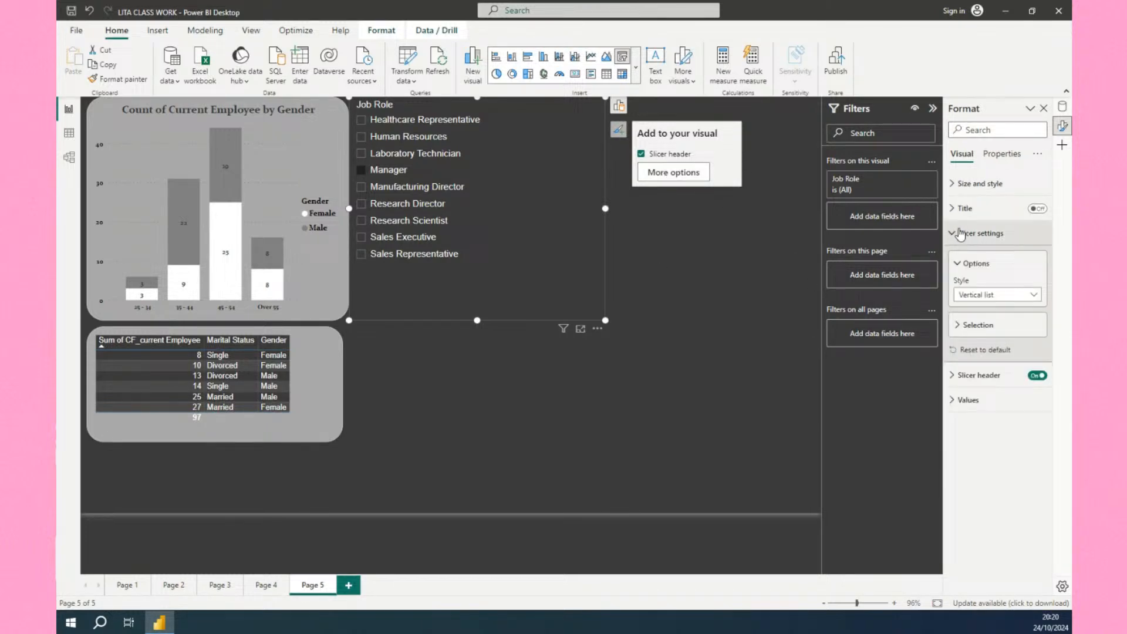
left_click(977, 296)
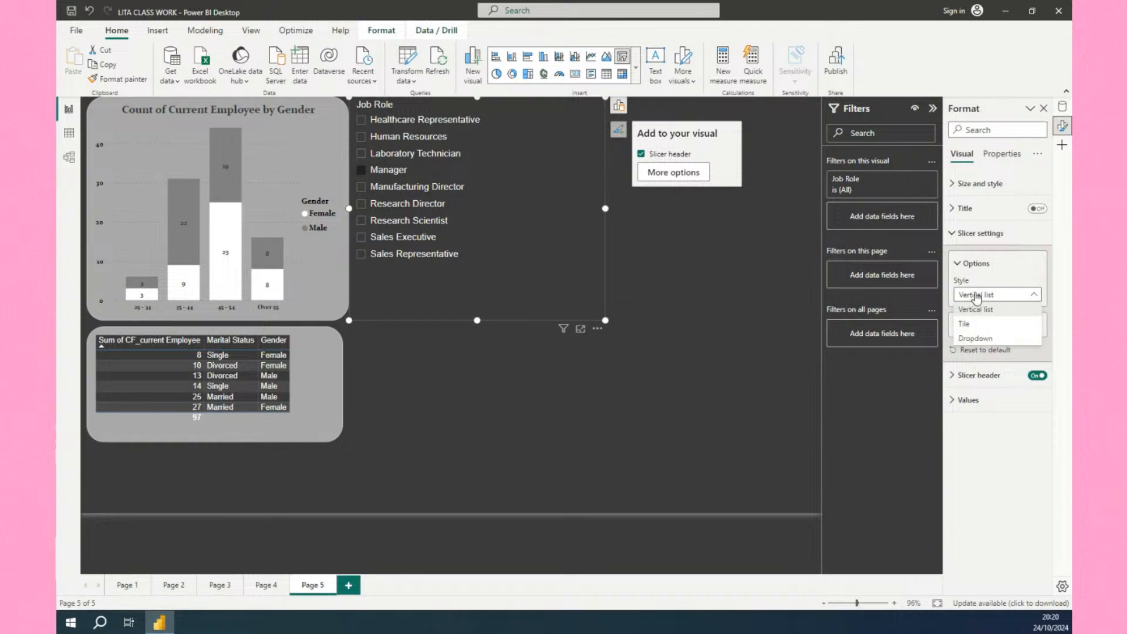
left_click(975, 338)
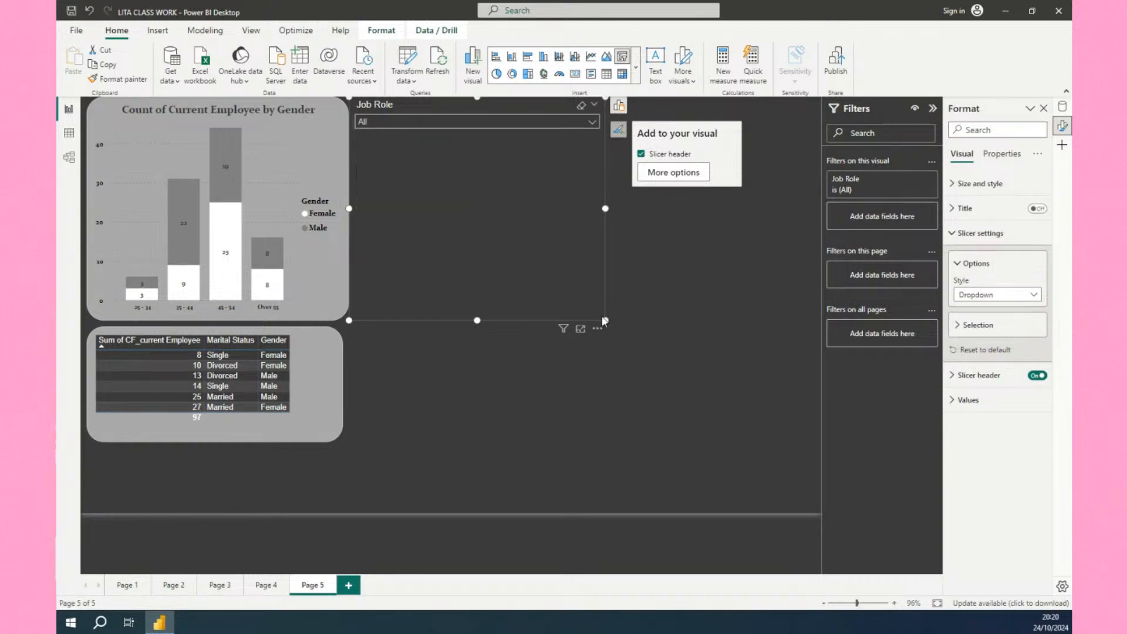
Shrink the slicer to a compact dropdown and select Sales Representative in it.
left_click_drag(606, 321, 500, 138)
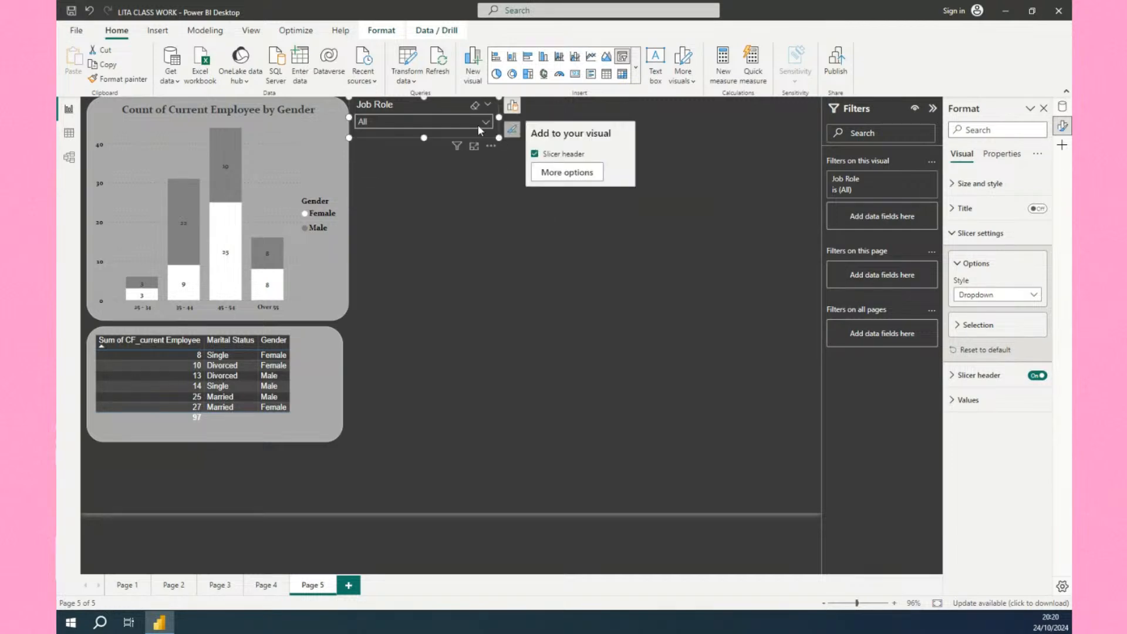
left_click(485, 127)
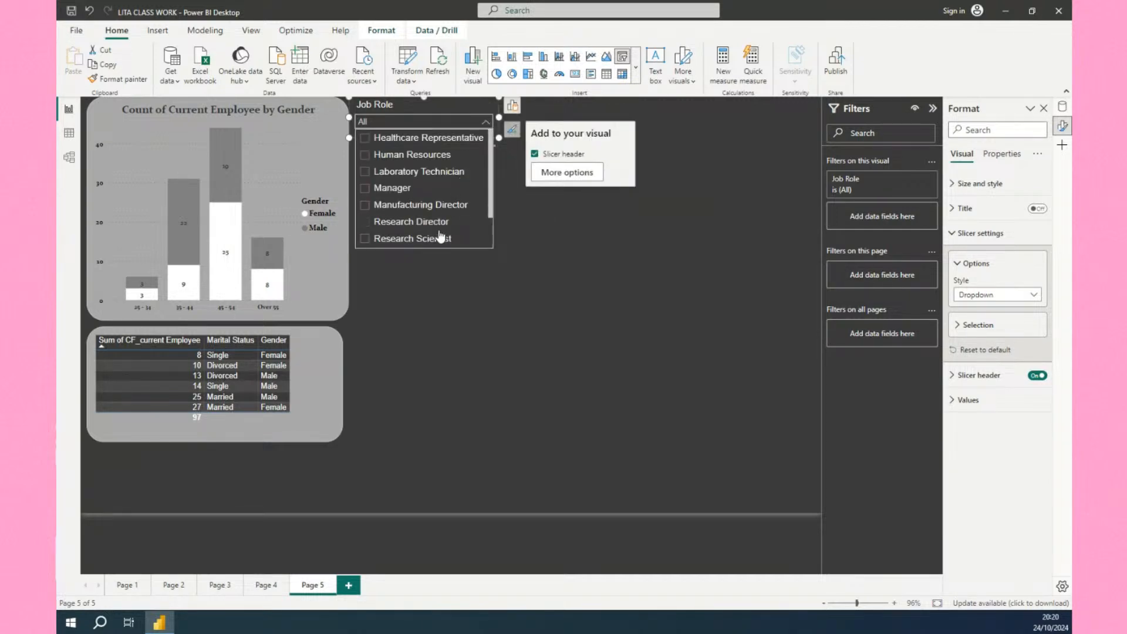
scroll(441, 221, "down", 2)
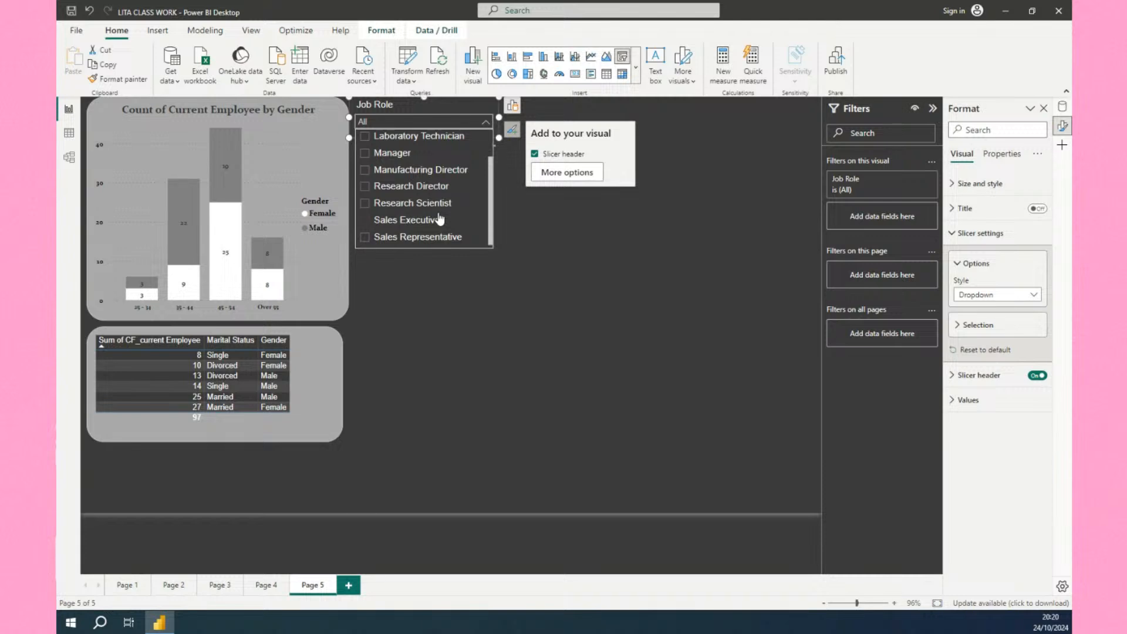
left_click(415, 241)
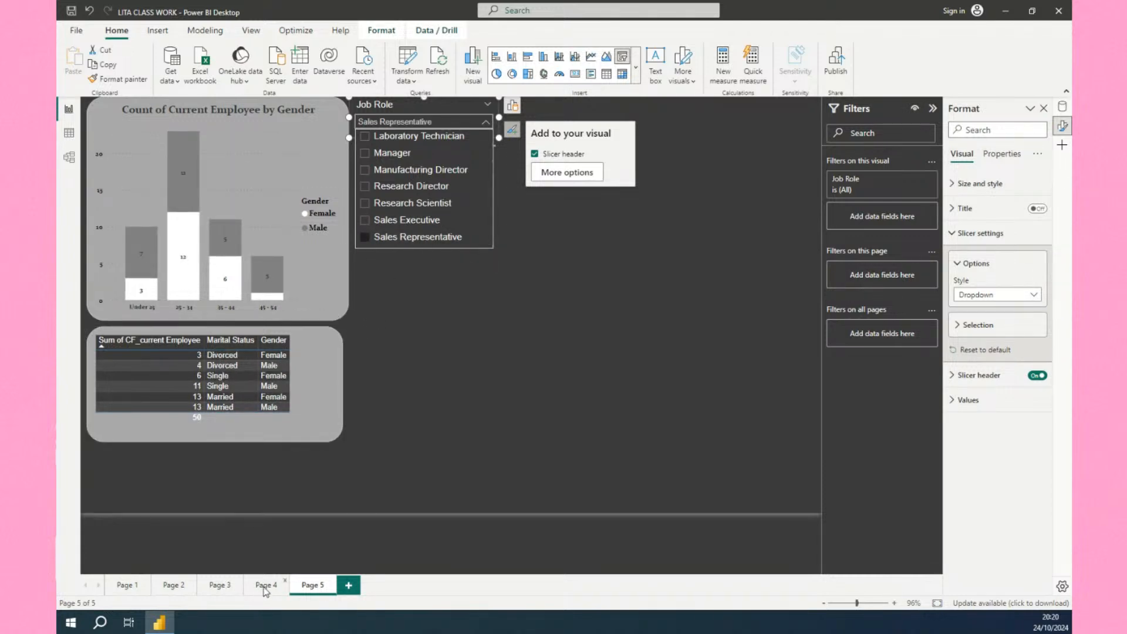
Check the Page 4 dashboard, return to Page 5 and copy the Job Role slicer.
left_click(266, 585)
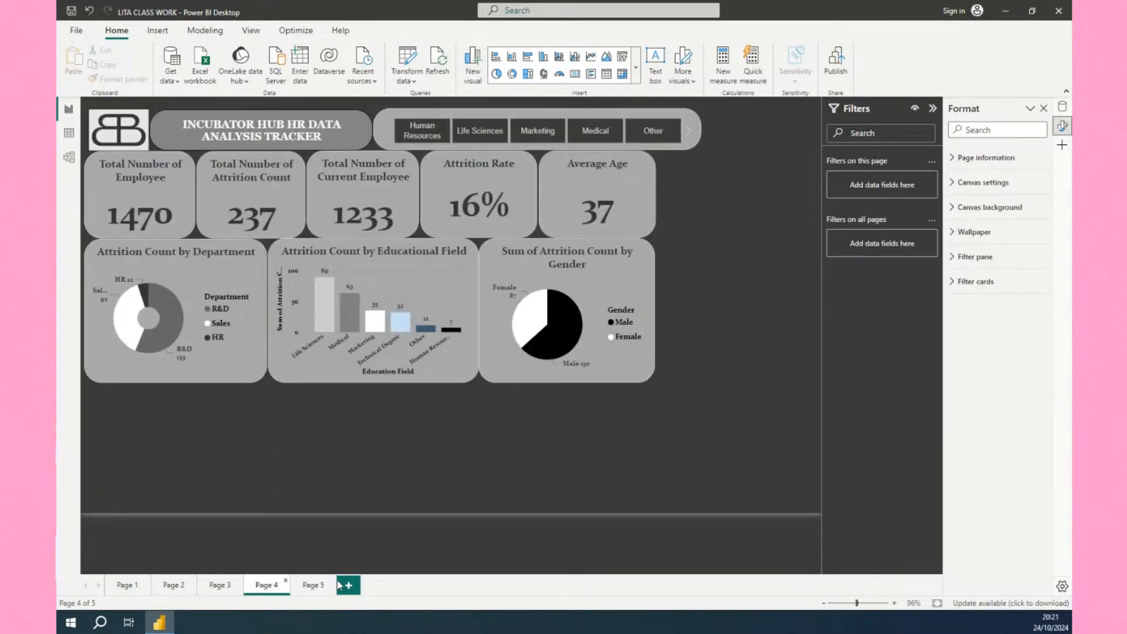
left_click(312, 587)
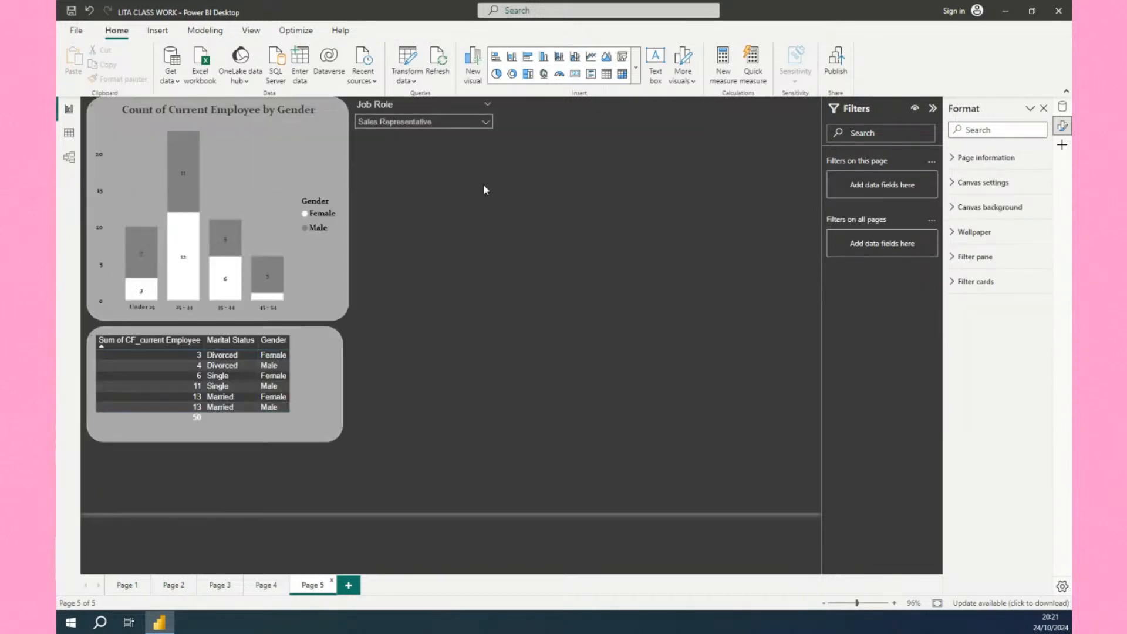
left_click(498, 139)
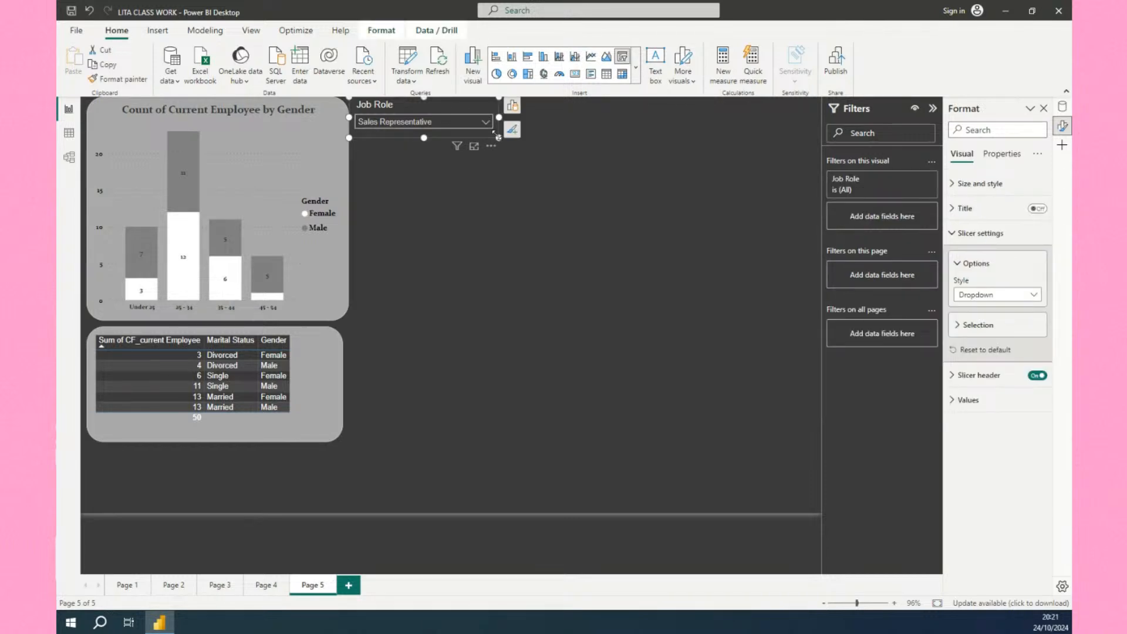
key("ctrl+c")
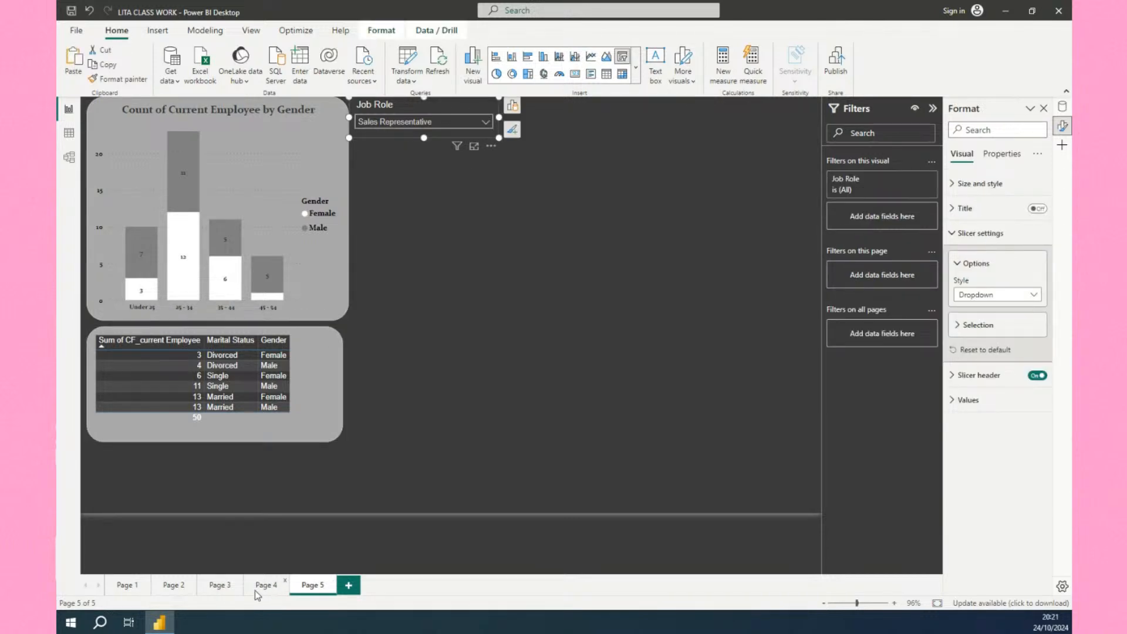
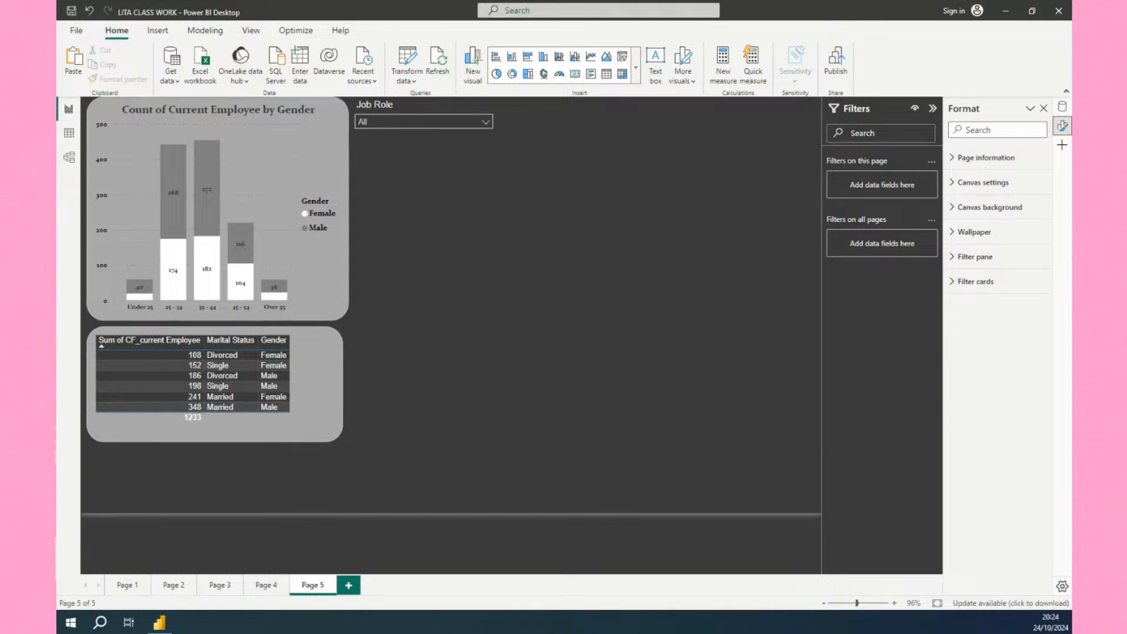
Browse the HR data table's columns in Data view, then return to the report page.
left_click(69, 134)
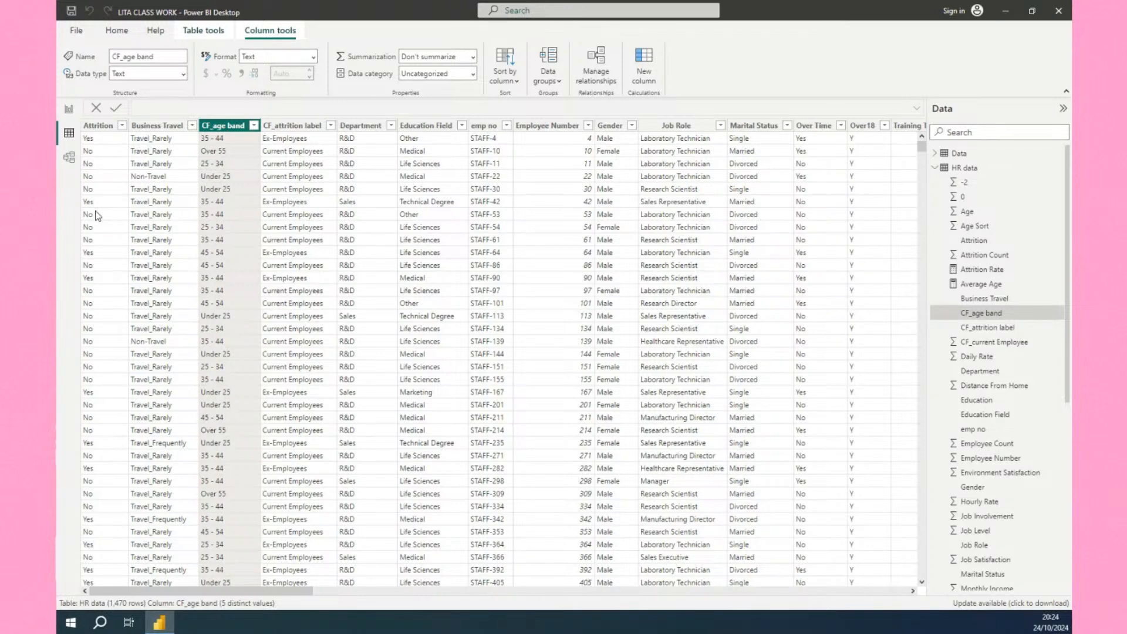
scroll(657, 212, "right", 2)
scroll(657, 213, "right", 5)
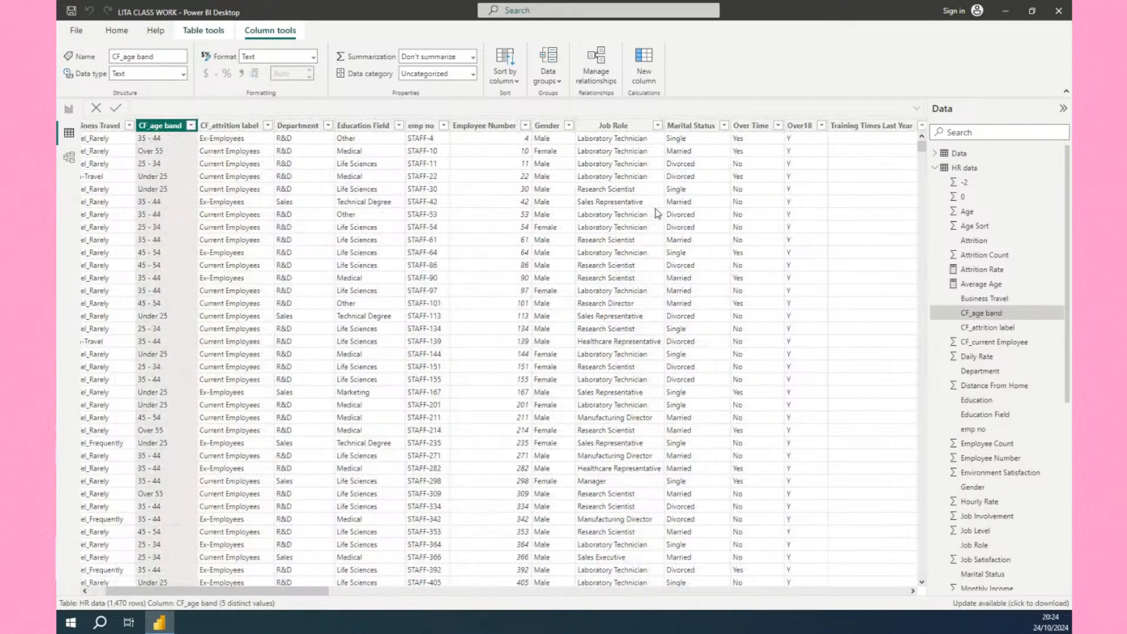
scroll(657, 212, "right", 3)
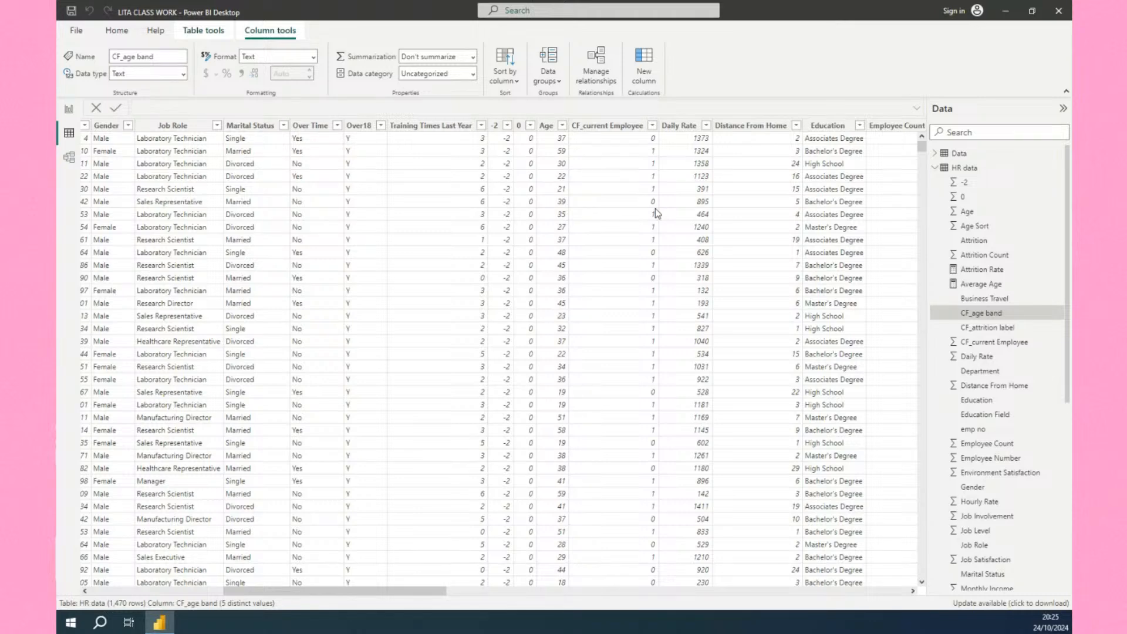
scroll(655, 209, "down", 1)
scroll(656, 209, "right", 3)
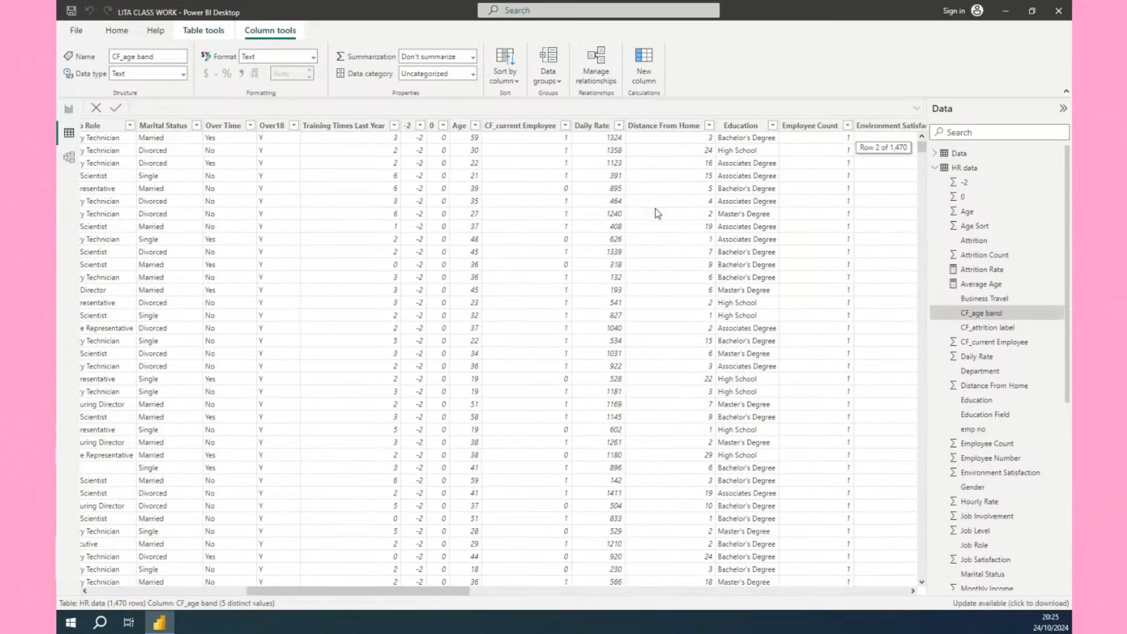
scroll(656, 209, "up", 1)
scroll(655, 209, "right", 8)
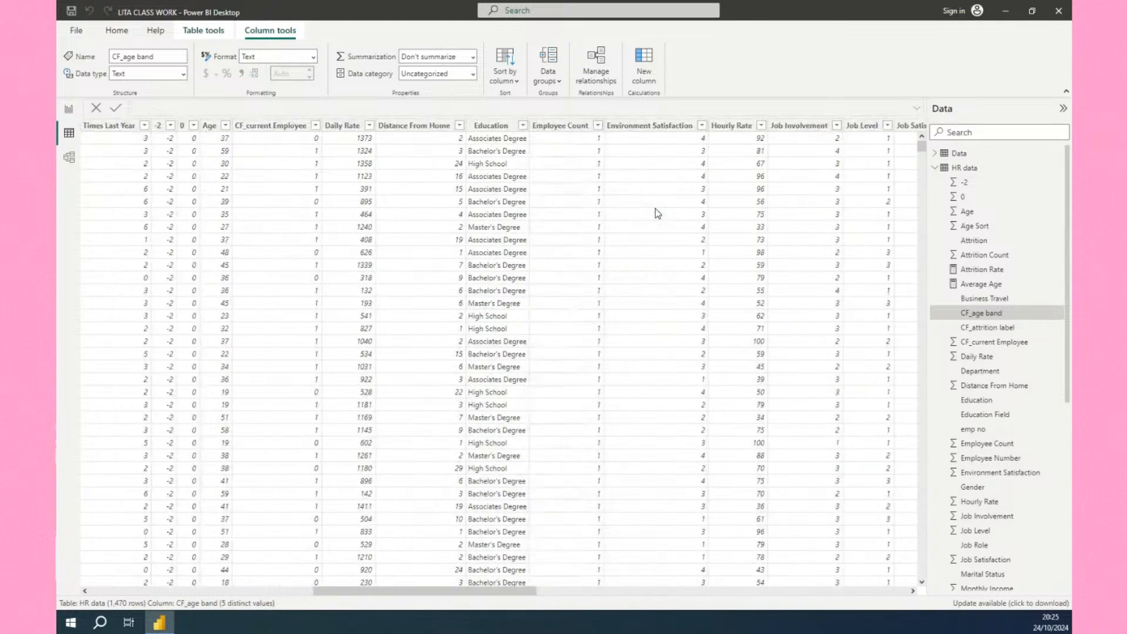
scroll(655, 209, "right", 3)
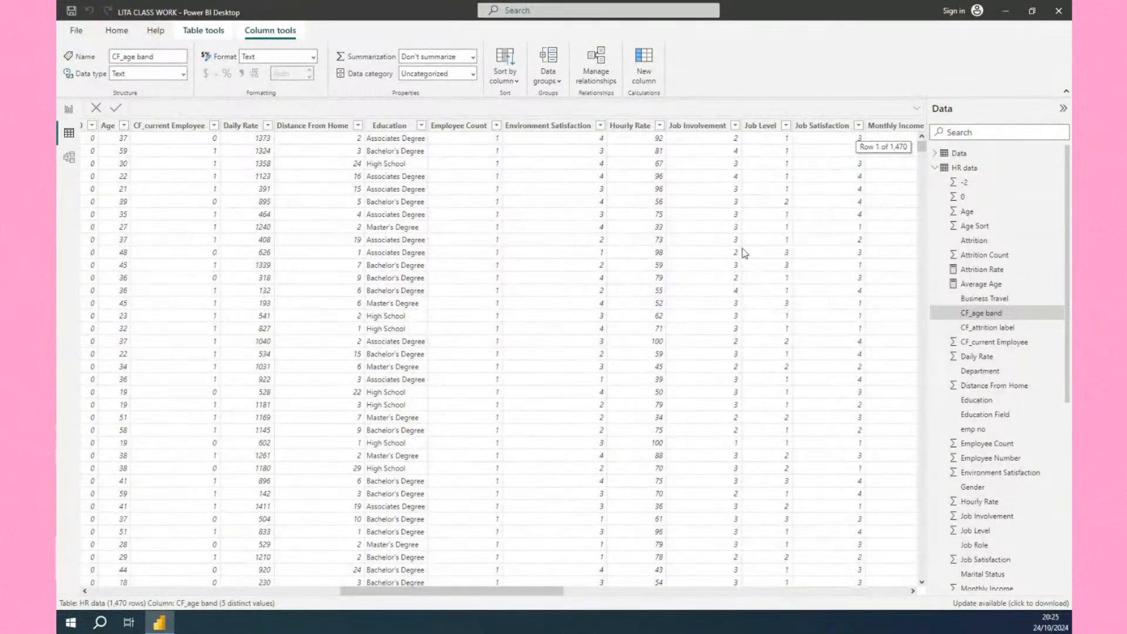
scroll(743, 255, "right", 3)
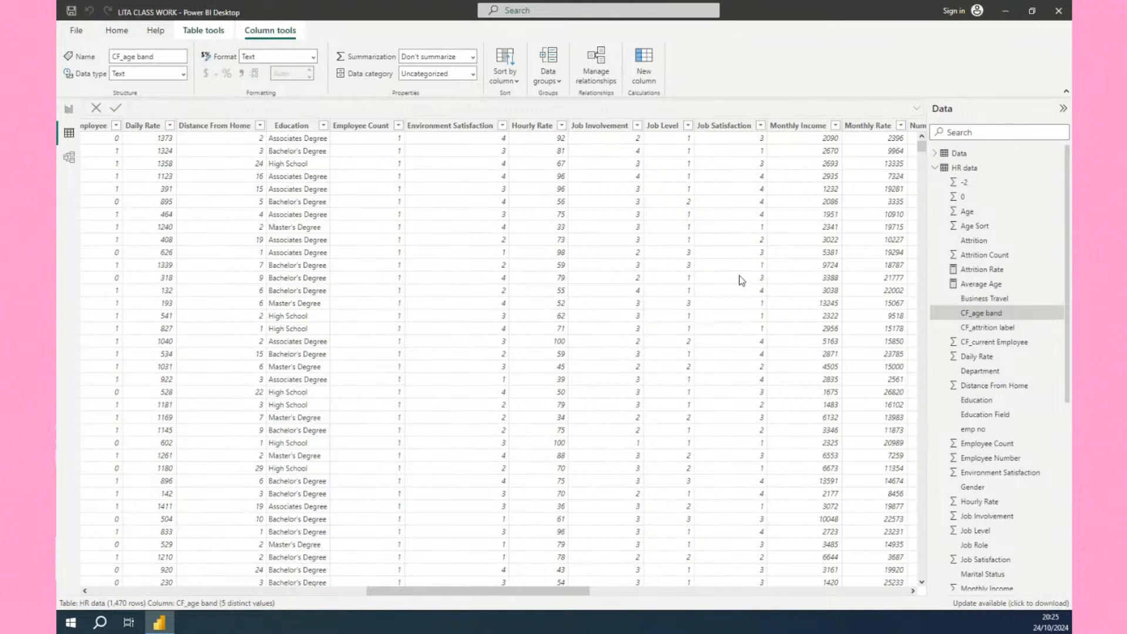
scroll(739, 276, "down", 3)
scroll(739, 279, "up", 3)
left_click(68, 111)
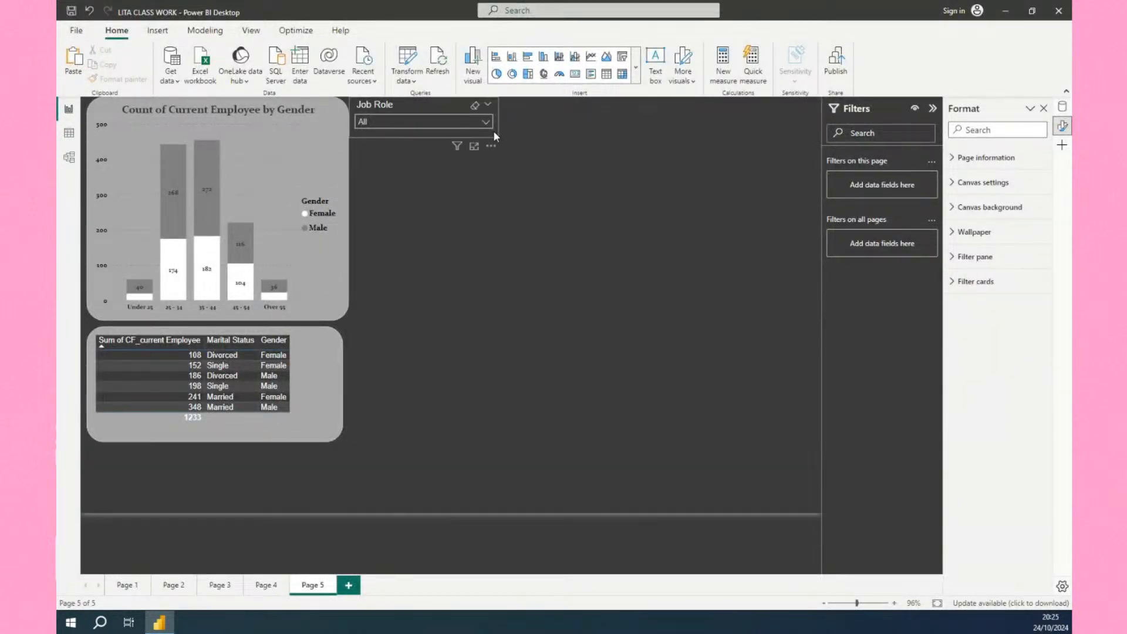
Move the copied Job Role dropdown slicer below the marital status table.
left_click_drag(494, 136, 237, 488)
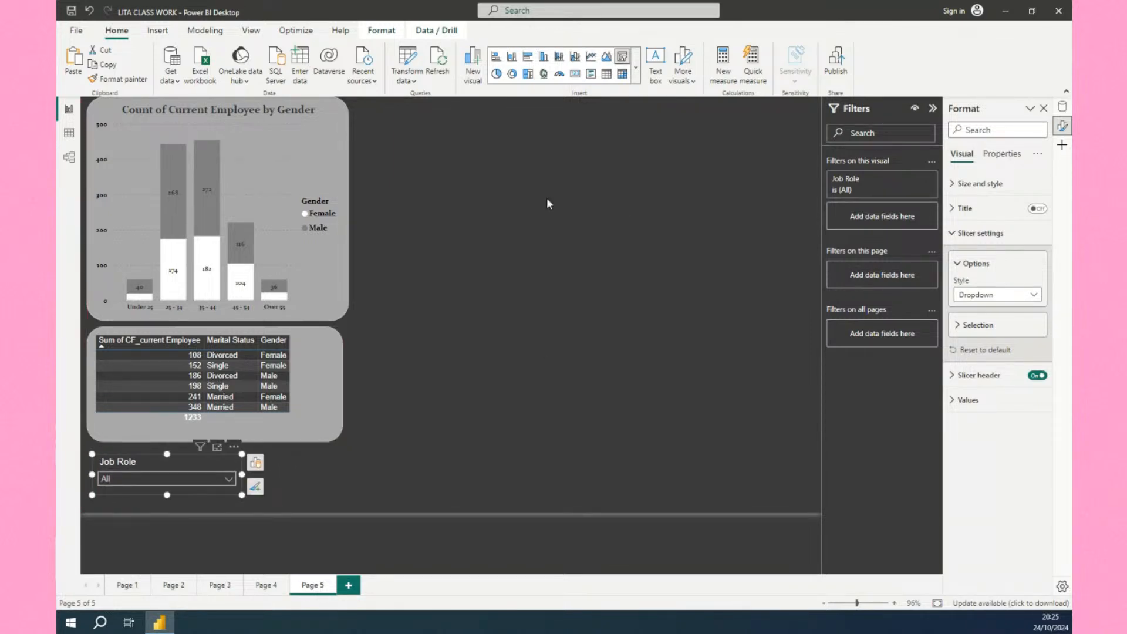
left_click(636, 75)
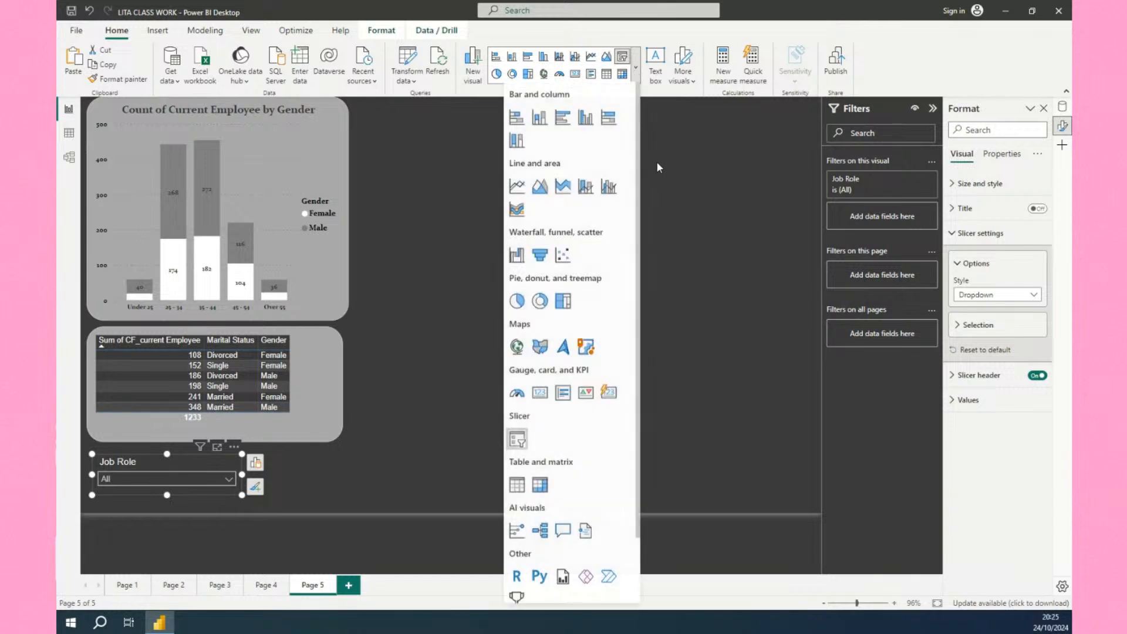
scroll(557, 411, "down", 2)
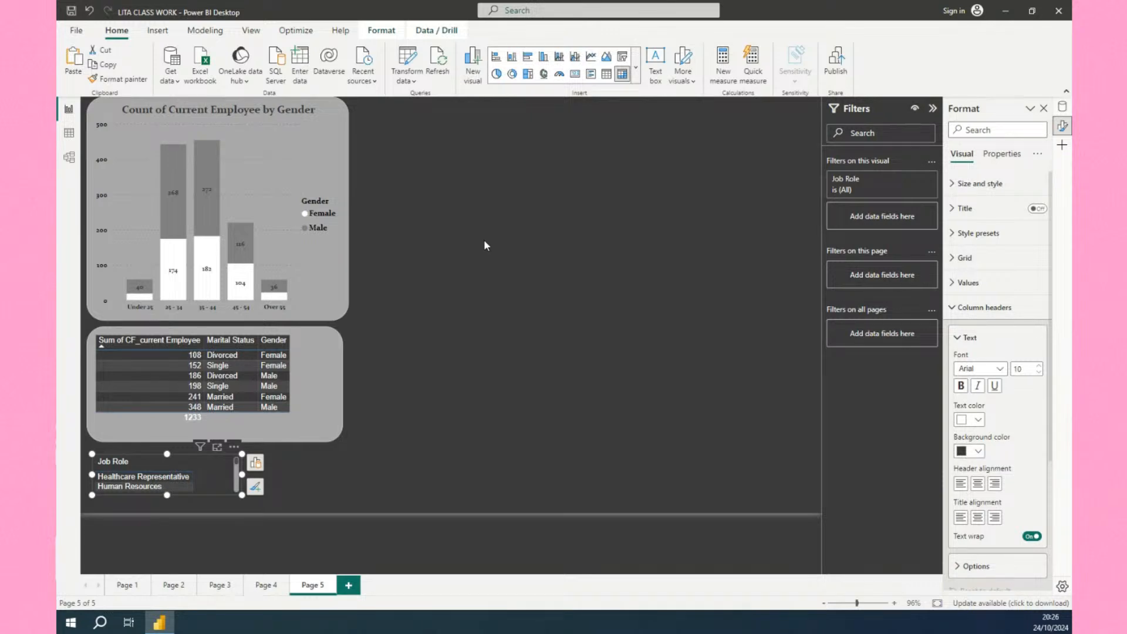
left_click(622, 56)
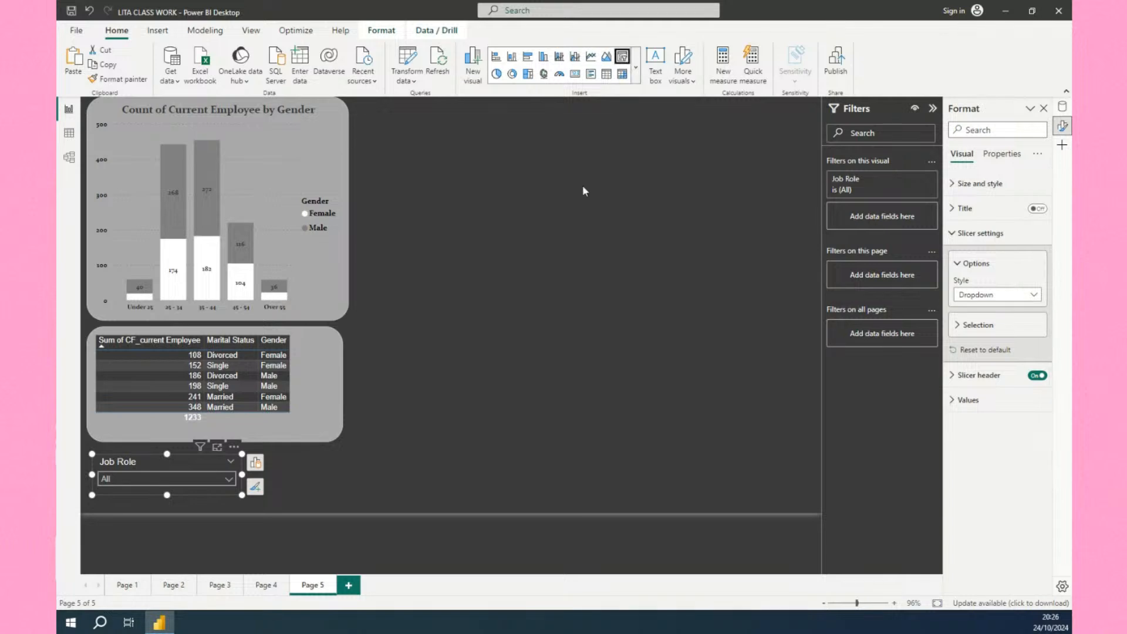
left_click(427, 303)
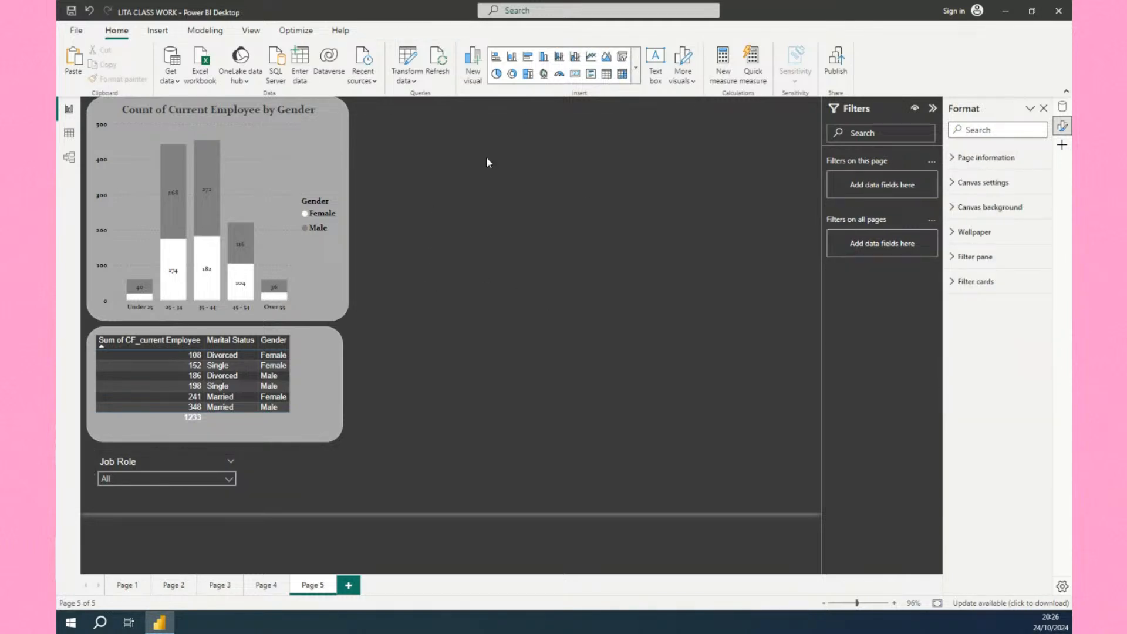
Insert an empty matrix visual beside the gender chart and enlarge it to about the chart's height.
left_click(636, 68)
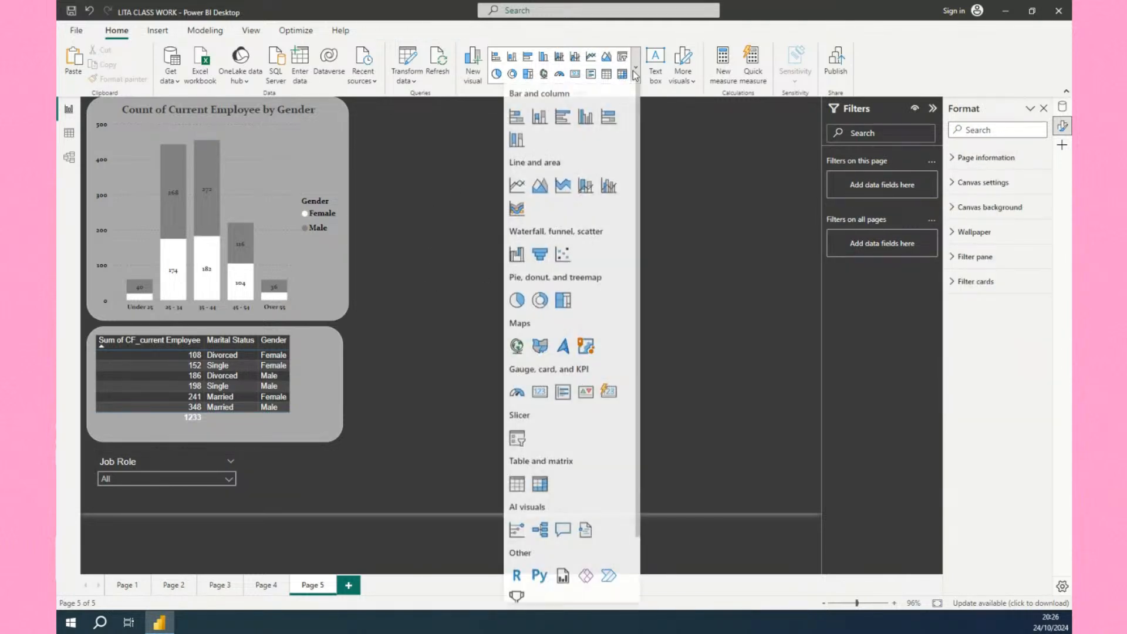
left_click(540, 486)
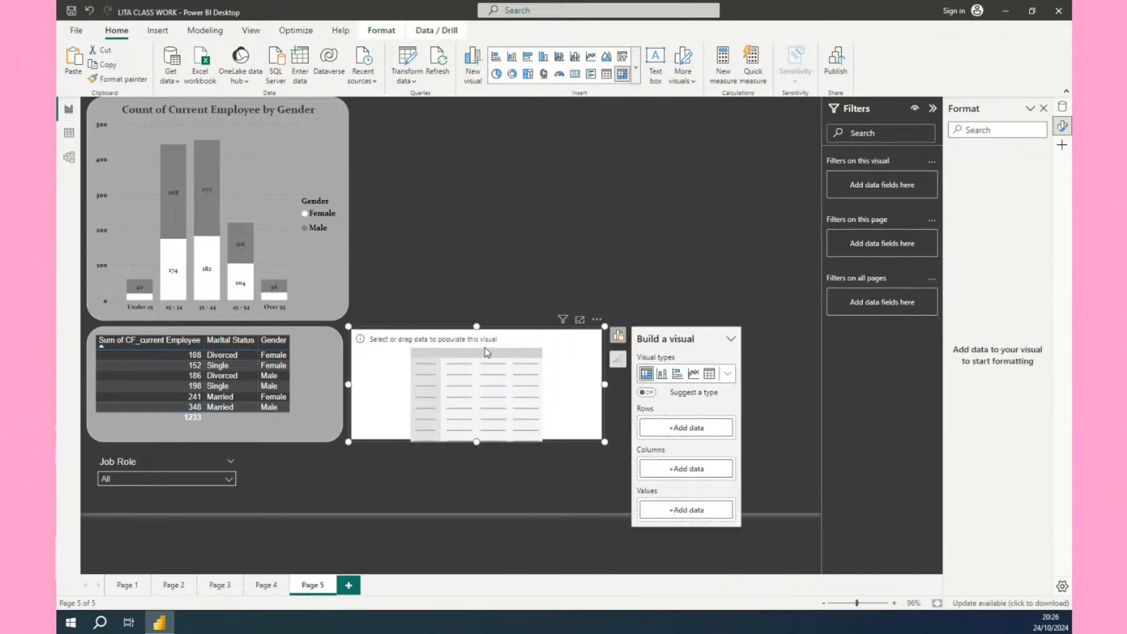
left_click_drag(485, 347, 485, 118)
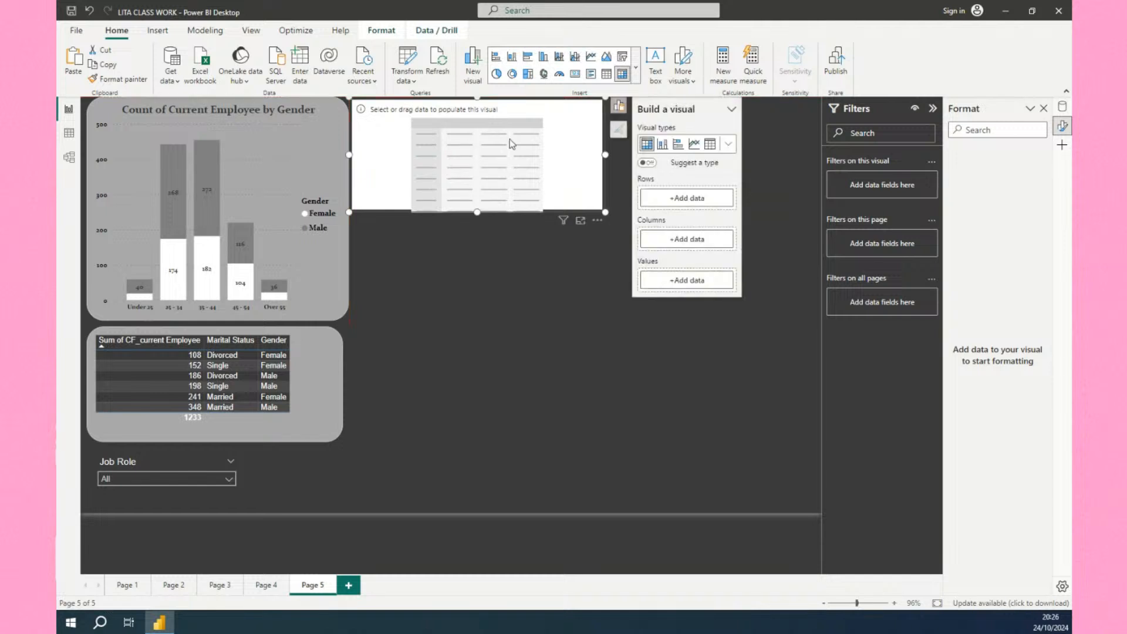
left_click_drag(479, 213, 508, 319)
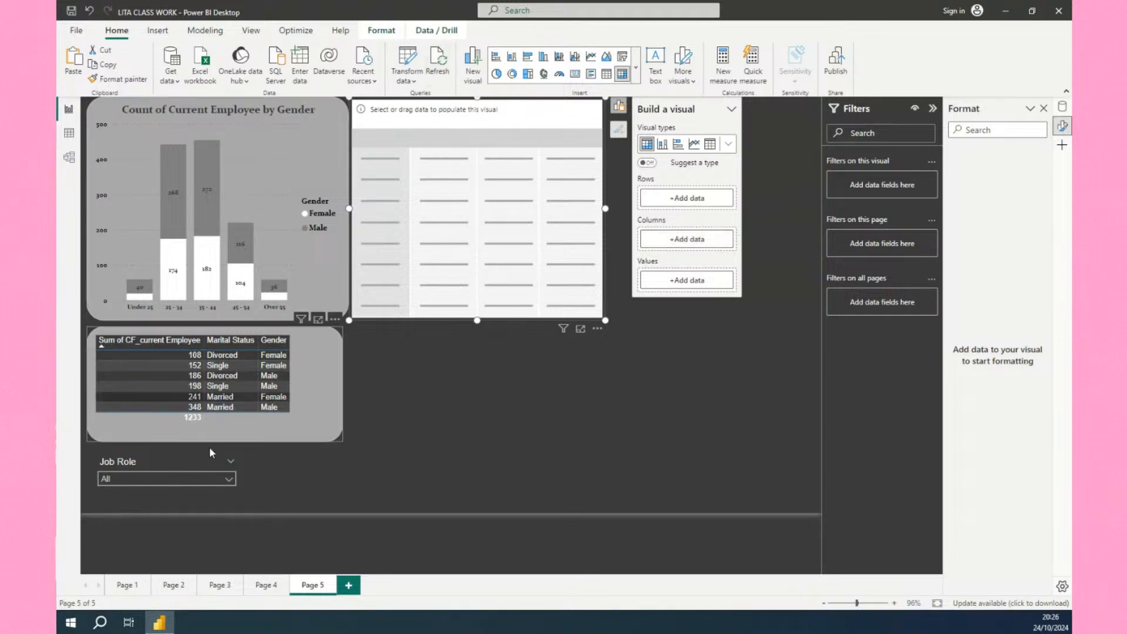
left_click(310, 450)
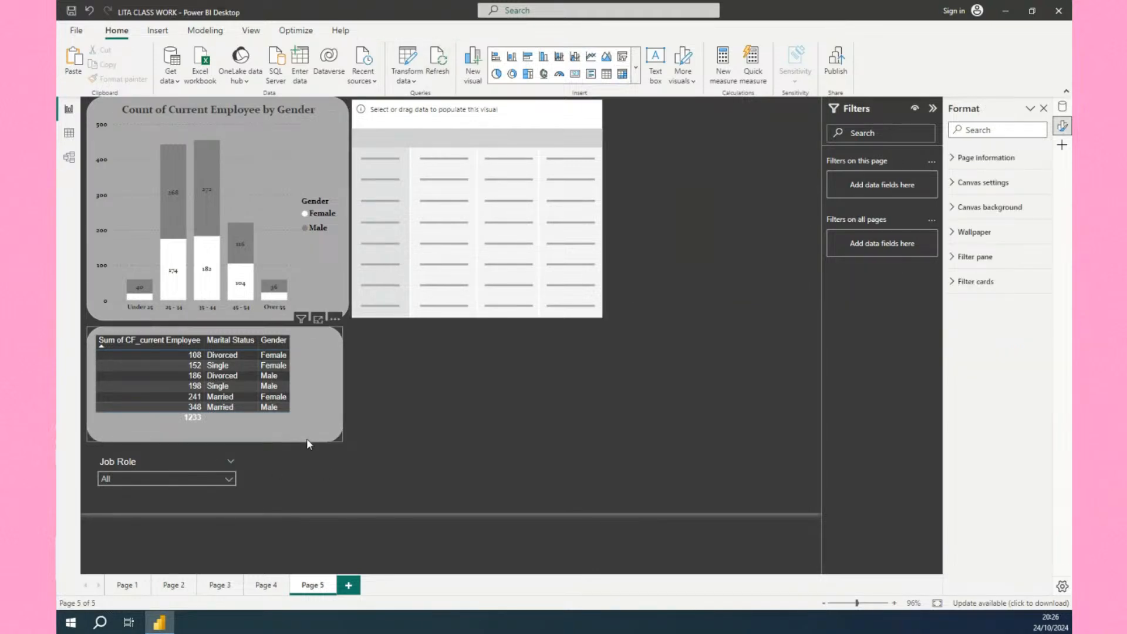
Add the Job Satisfaction field to the marital status table.
left_click(265, 407)
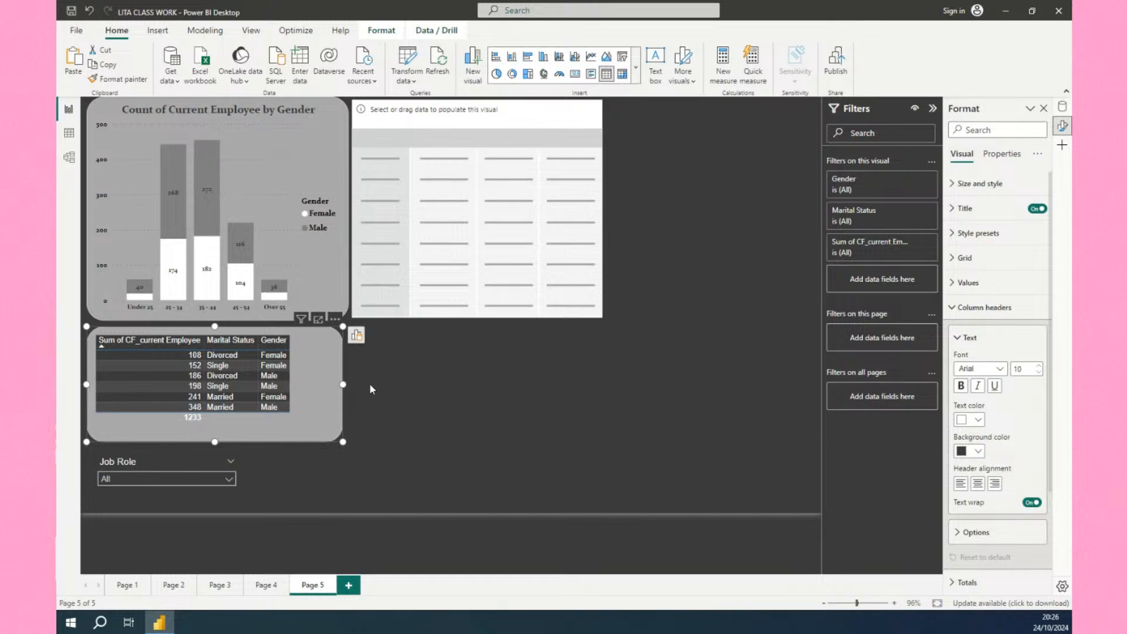
left_click(1063, 108)
scroll(986, 414, "down", 3)
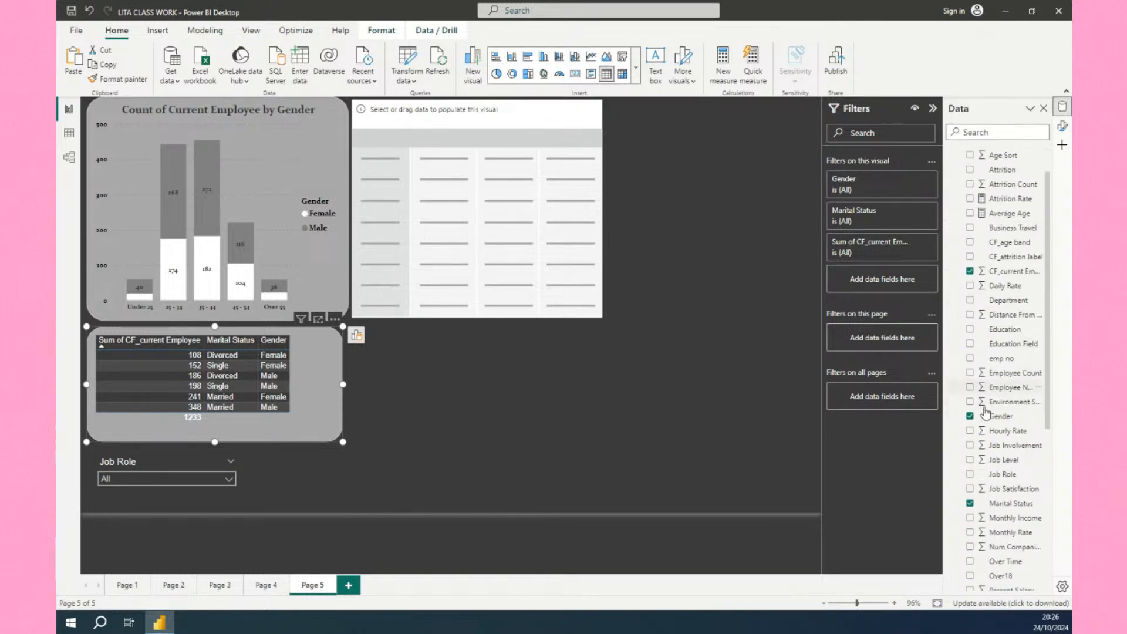
left_click_drag(998, 435, 404, 388)
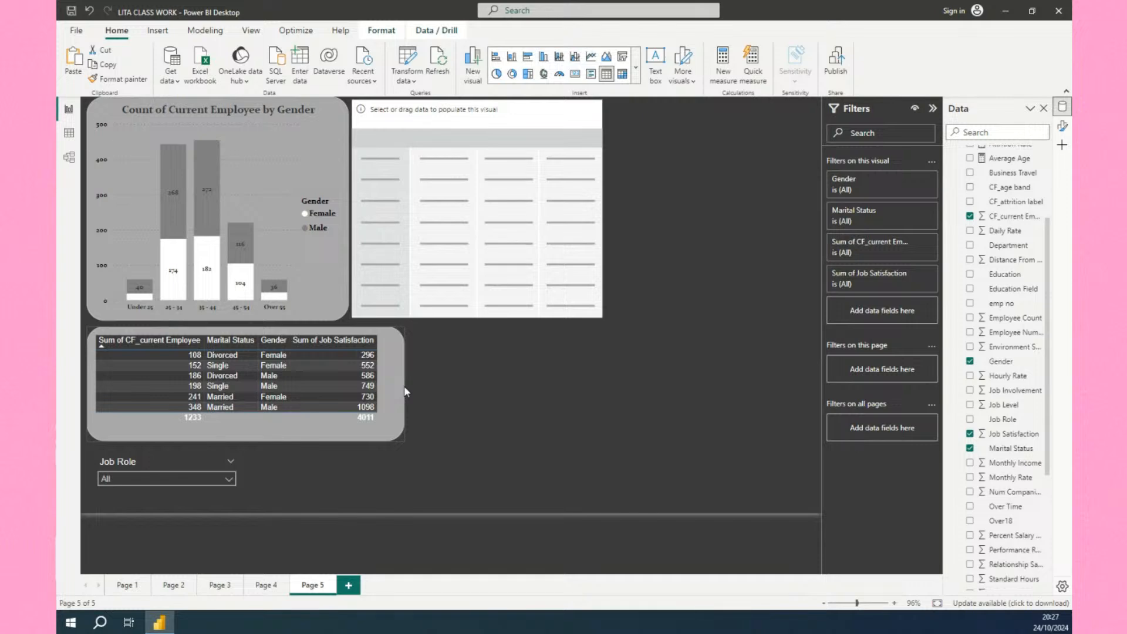
left_click(402, 391)
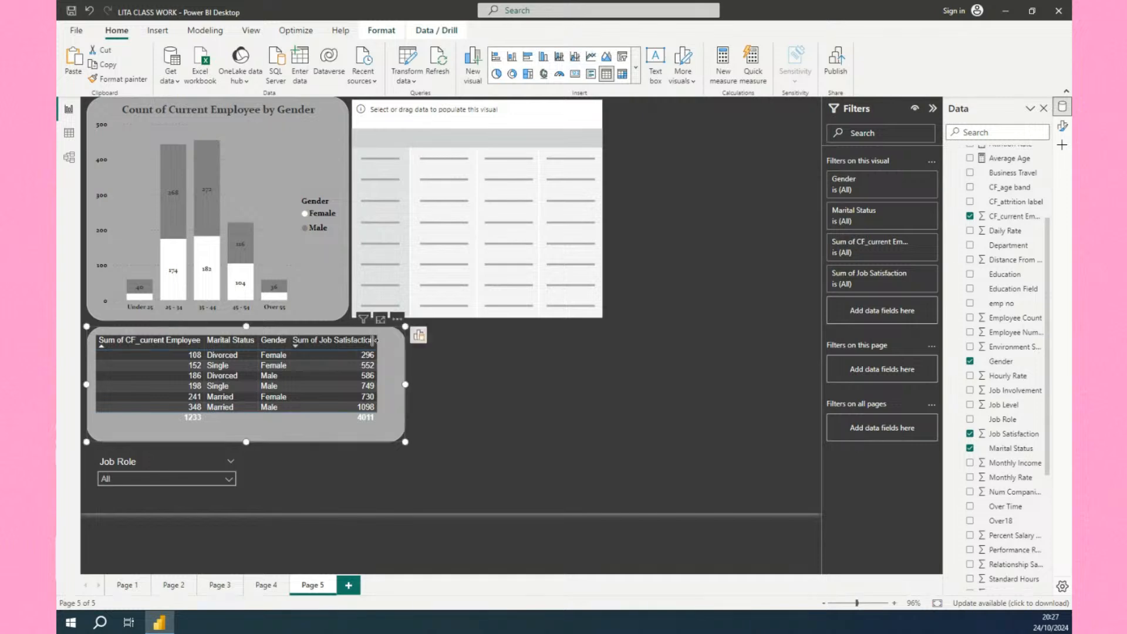
left_click(398, 322)
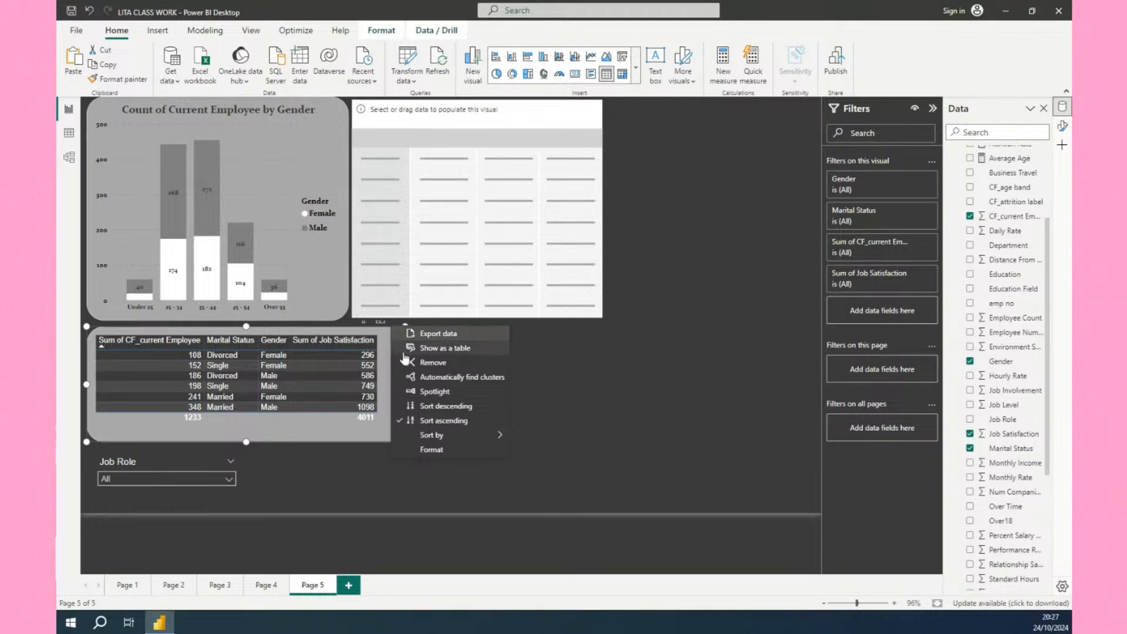
left_click(369, 420)
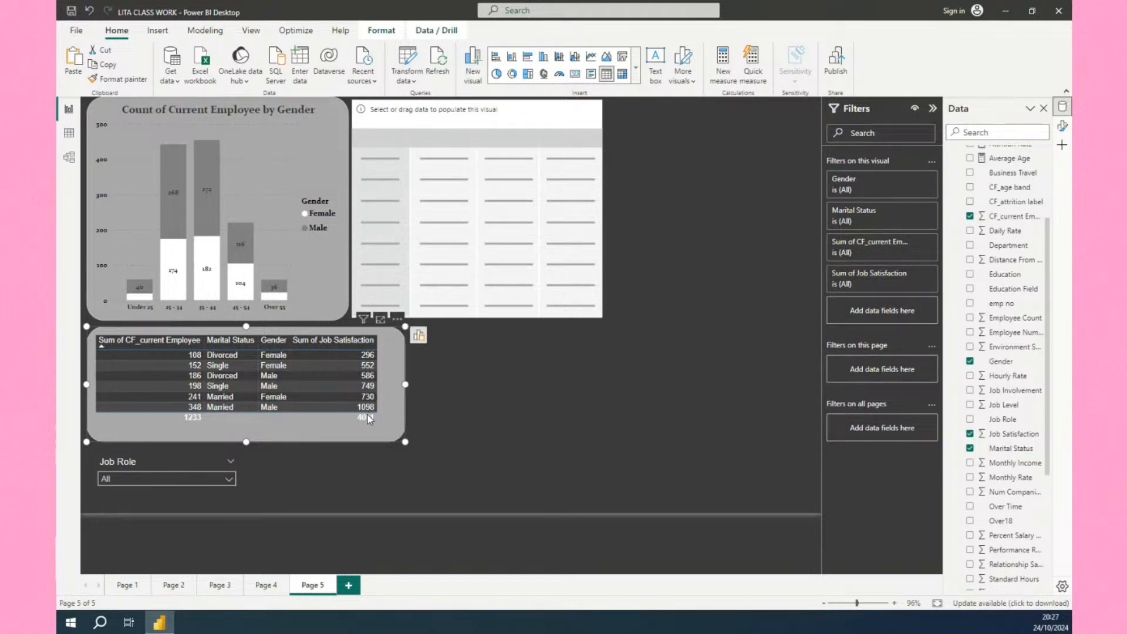
Set the table's Job Satisfaction field to Don't summarize.
left_click(420, 336)
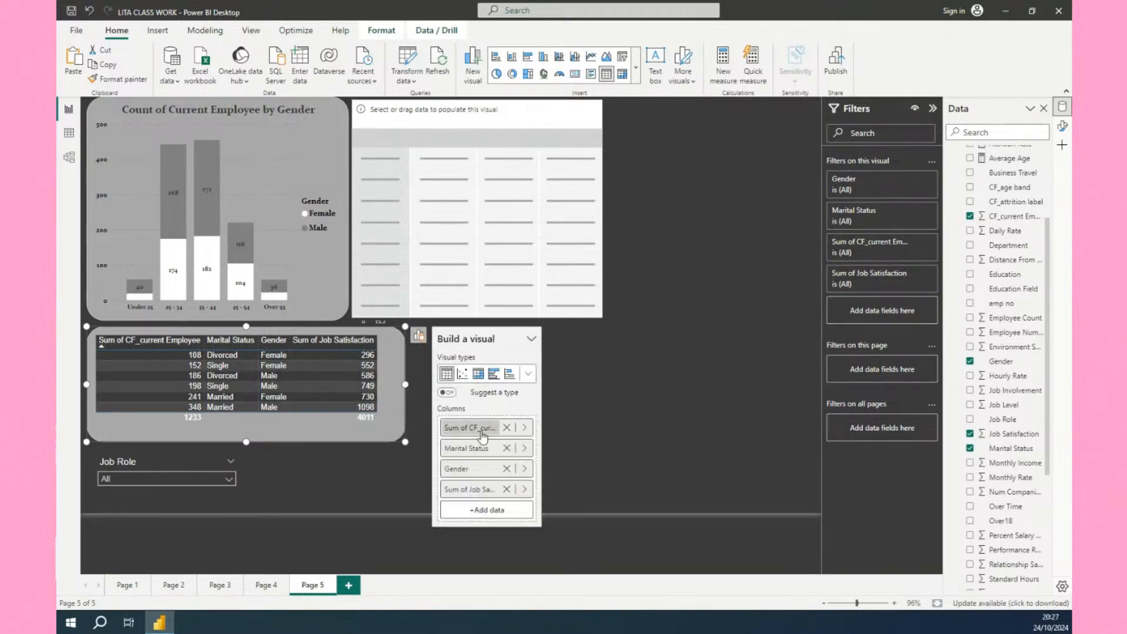
left_click(522, 491)
left_click(584, 521)
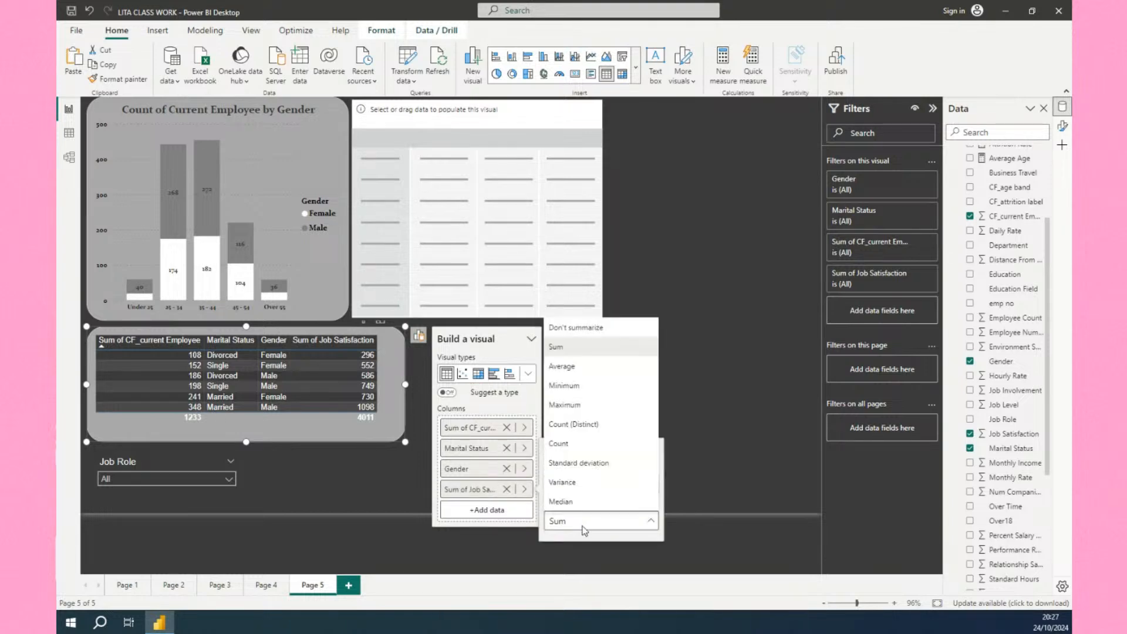
left_click(596, 328)
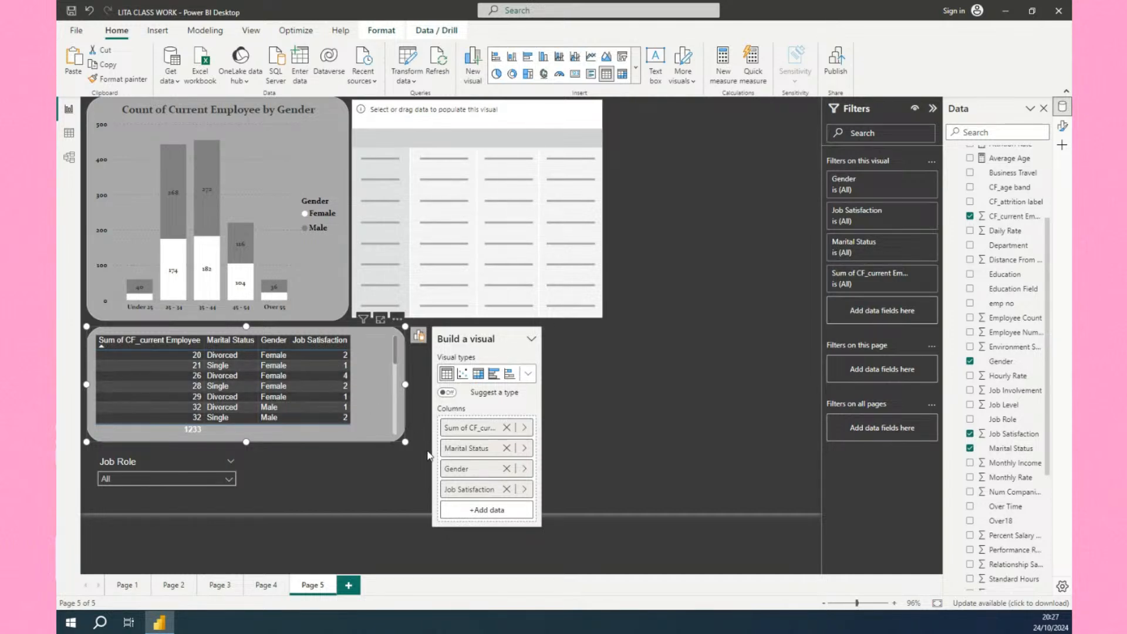
left_click(609, 433)
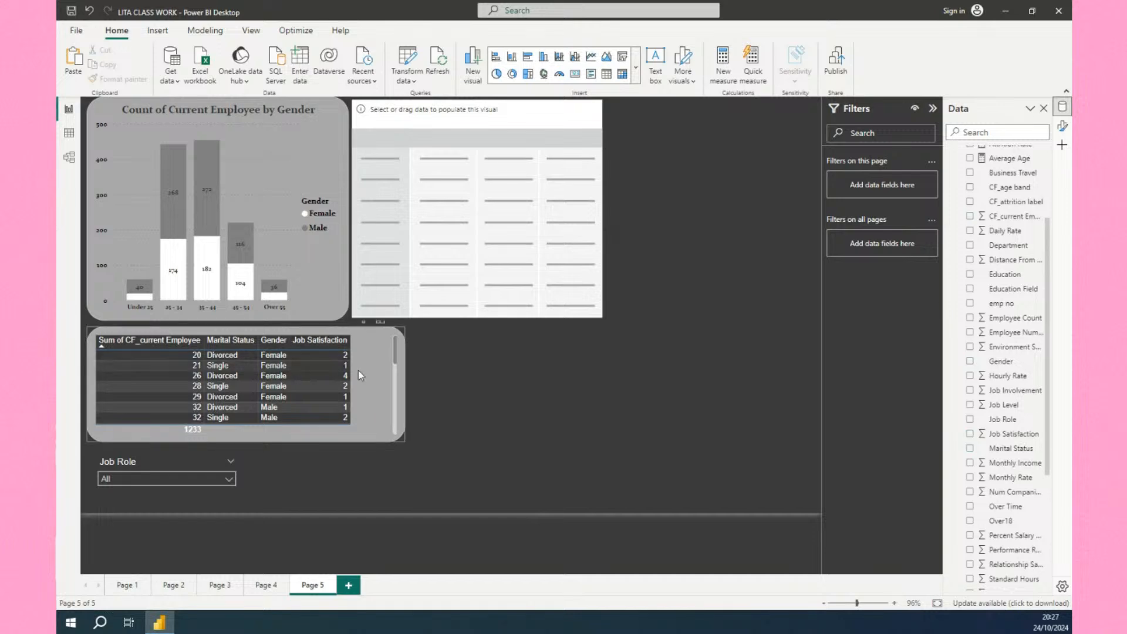
Remove Job Satisfaction from the table and narrow the table back to its original width.
left_click(404, 385)
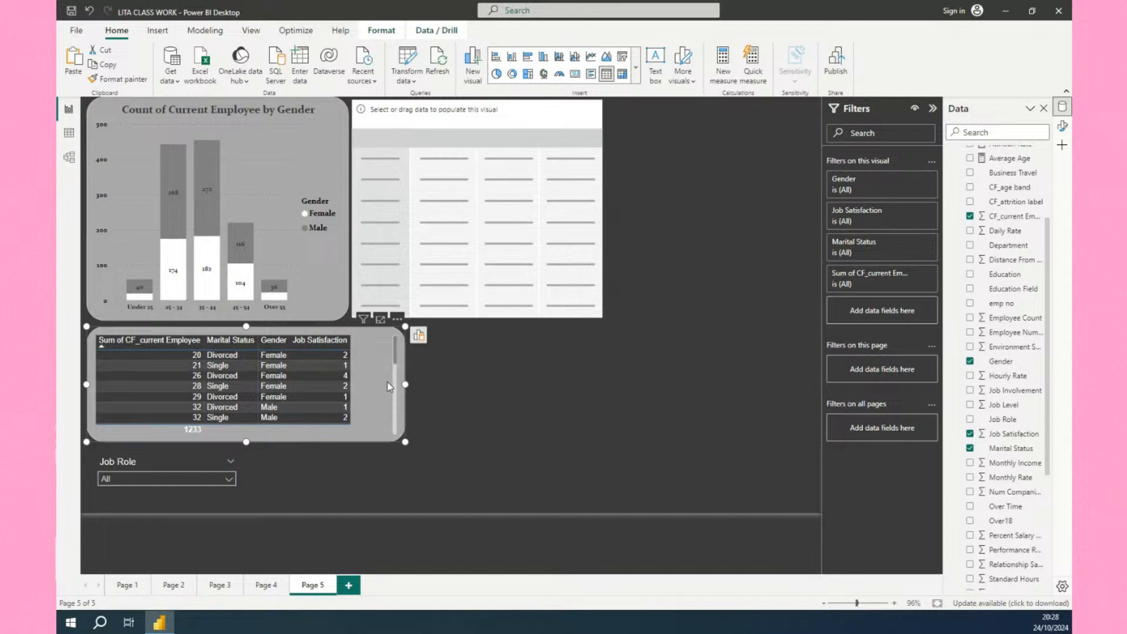
left_click(970, 433)
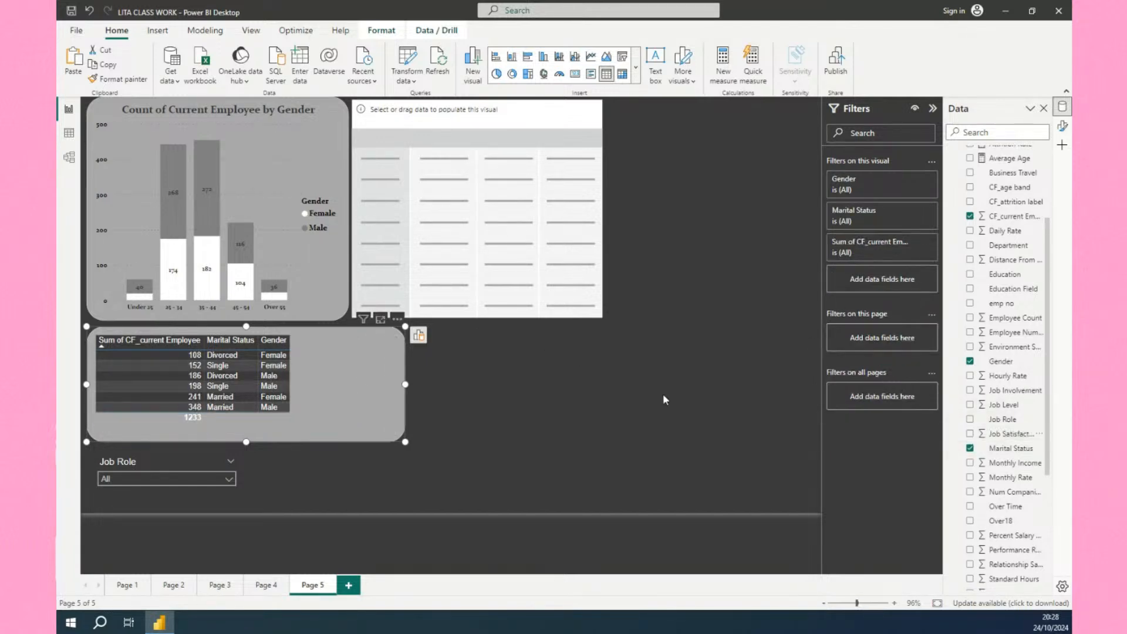
left_click_drag(405, 384, 349, 374)
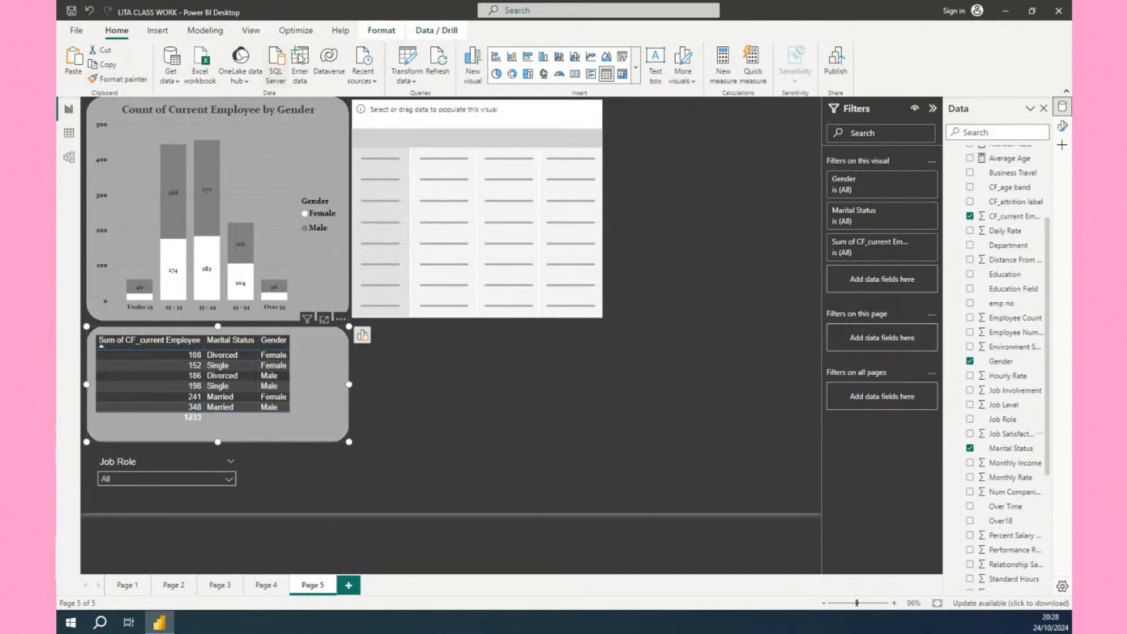
Open the Power Query Editor and view the HR data query's columns.
left_click(415, 82)
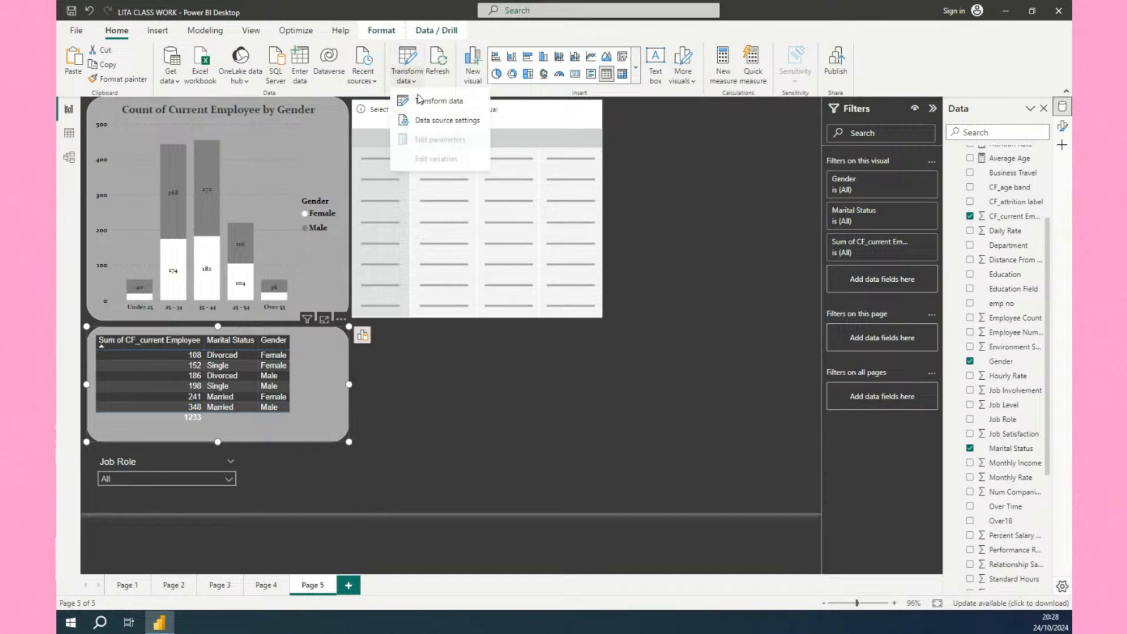
left_click(435, 102)
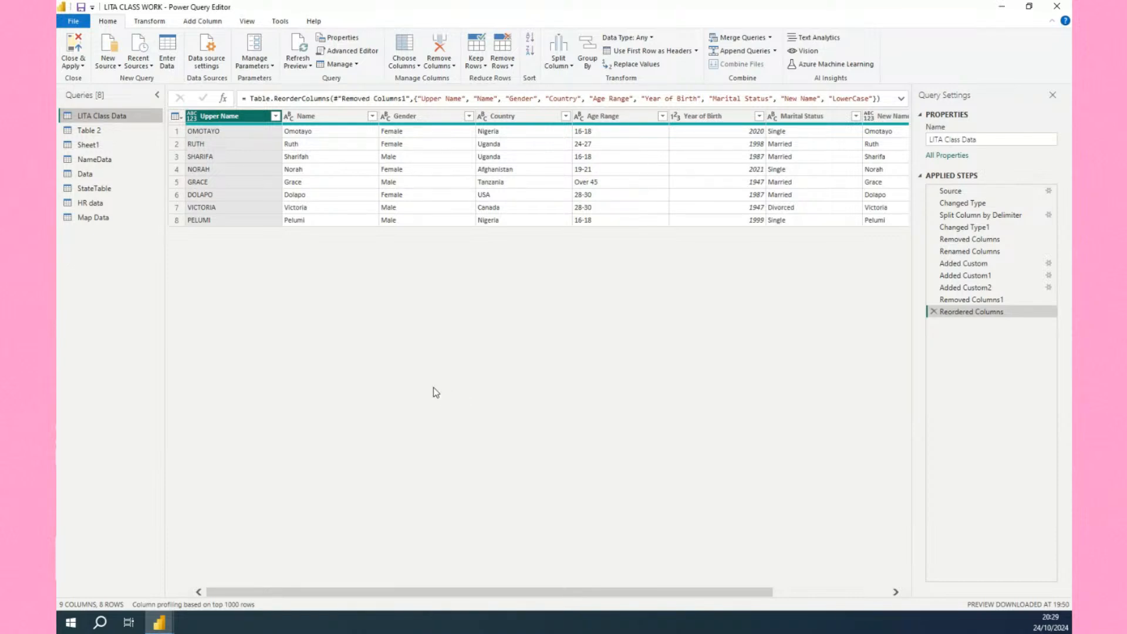
left_click(66, 205)
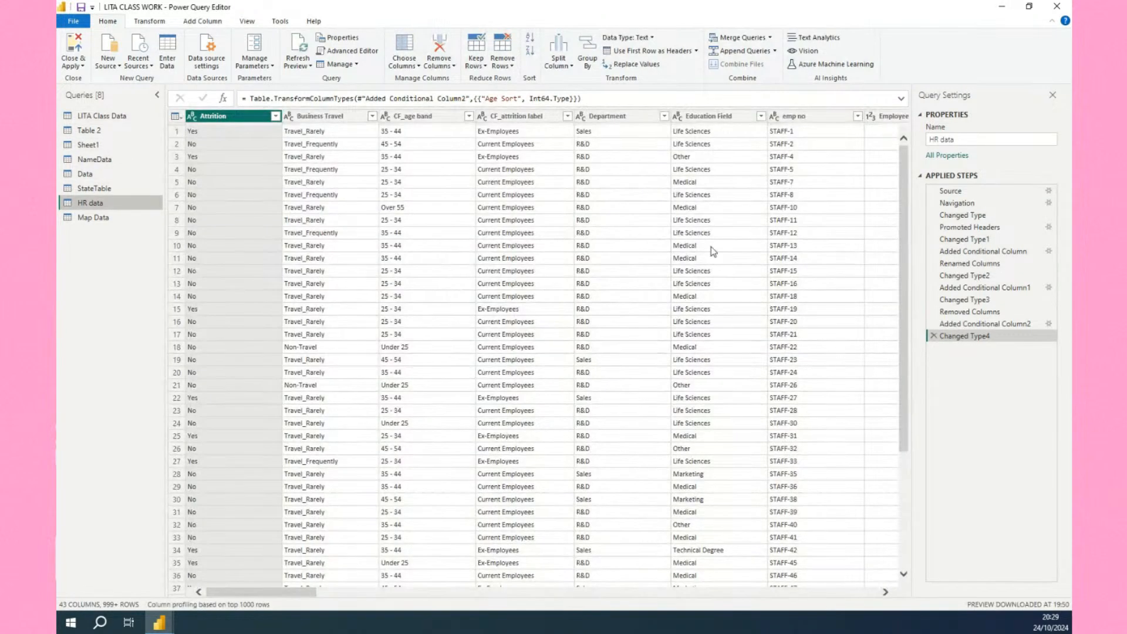
scroll(847, 261, "right", 5)
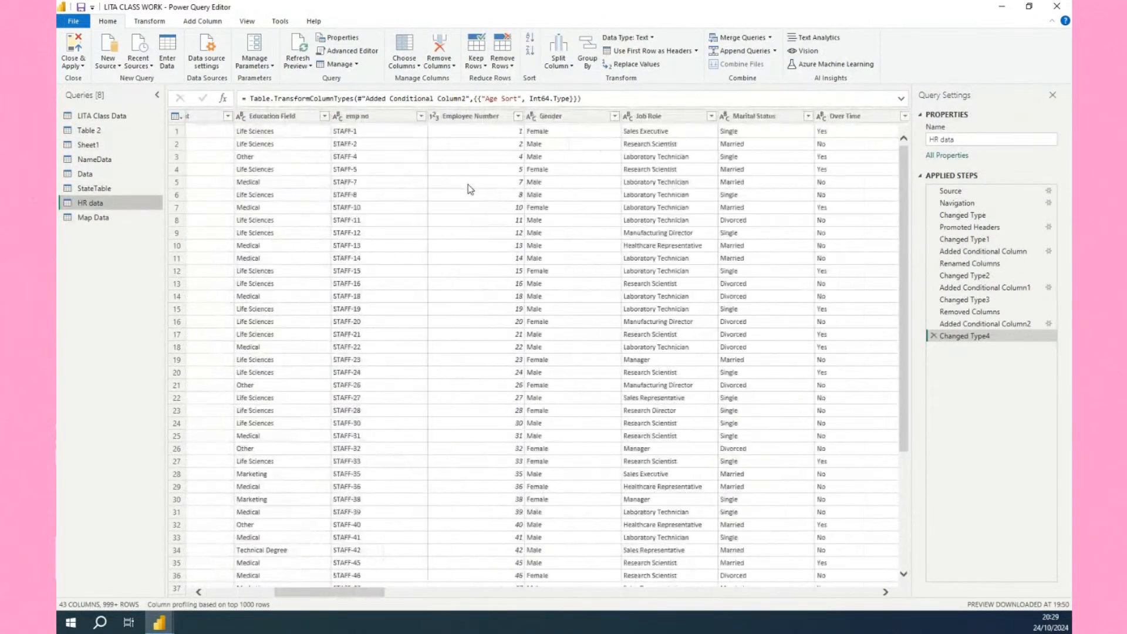
Open a new conditional column dialog and name the new column Job Satisfaction Rating.
left_click(203, 21)
left_click(222, 37)
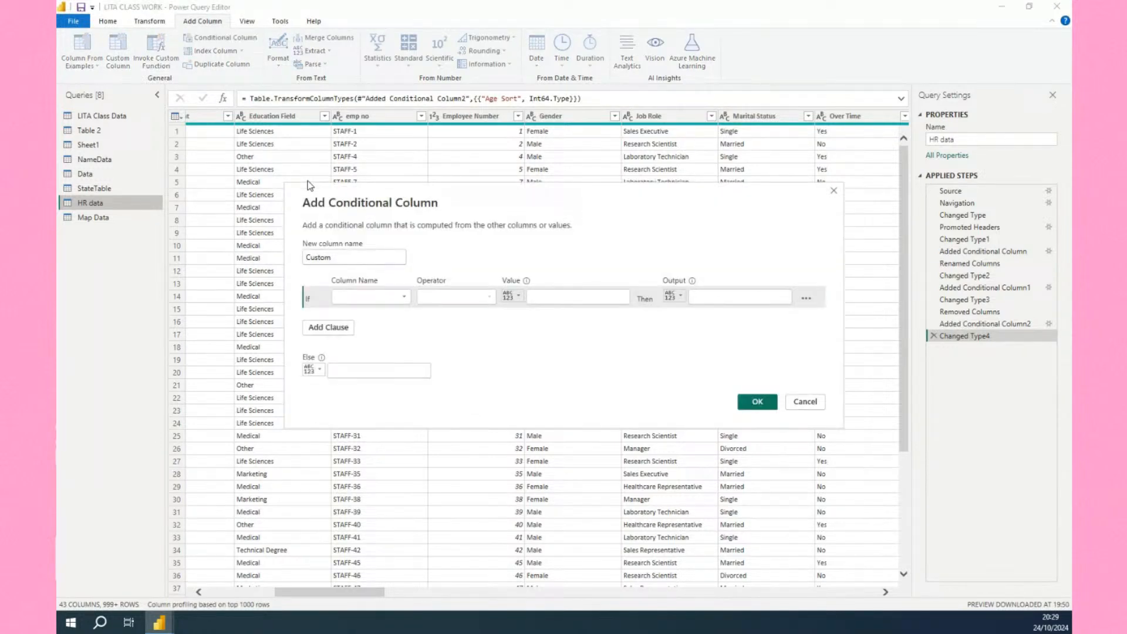
left_click(354, 258)
key("BackSpace")
key("BackSpace")
key("BackSpace")
key("BackSpace")
key("BackSpace")
key("BackSpace")
type("J")
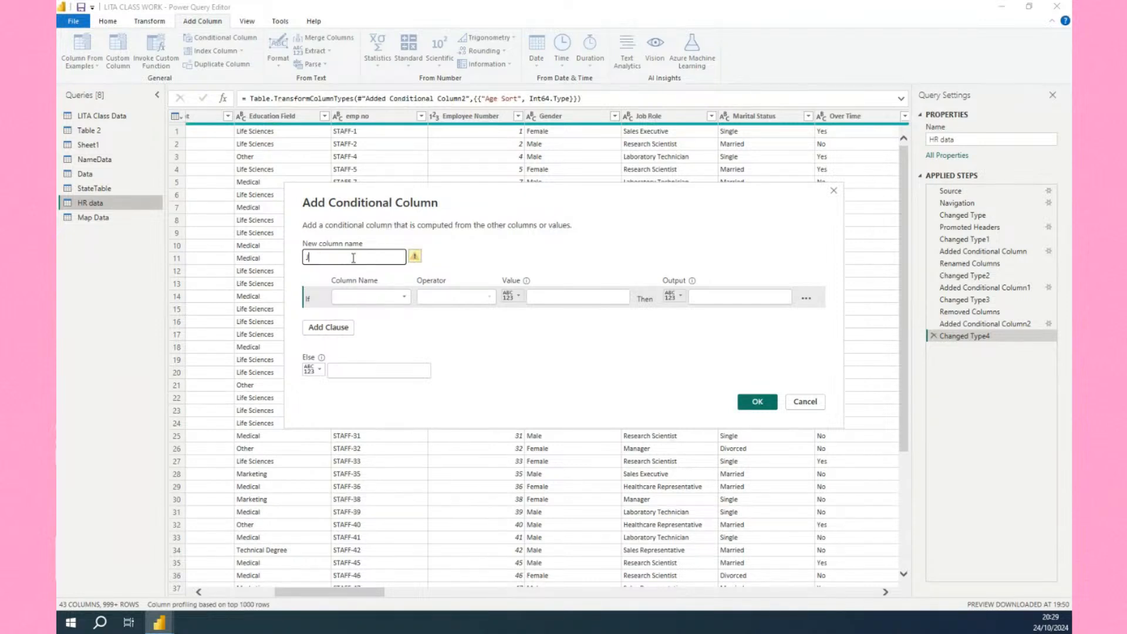
type("ob Satisfaction Rating")
Set the first rule: if Job Satisfaction equals 1, output Very Dissatisfied.
left_click(397, 301)
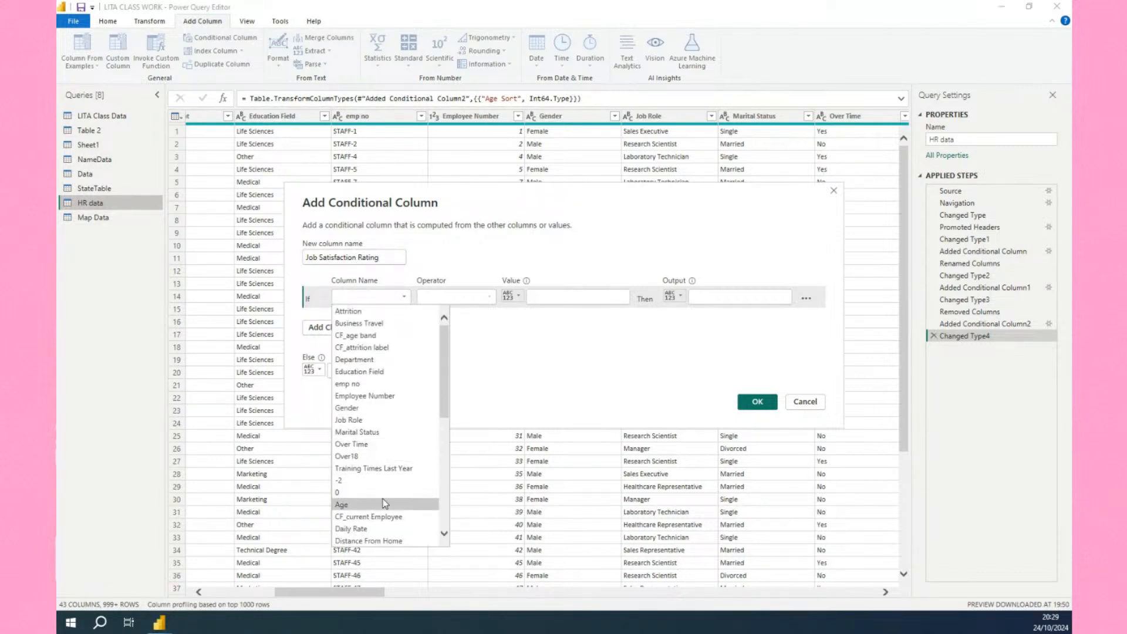
scroll(383, 499, "down", 4)
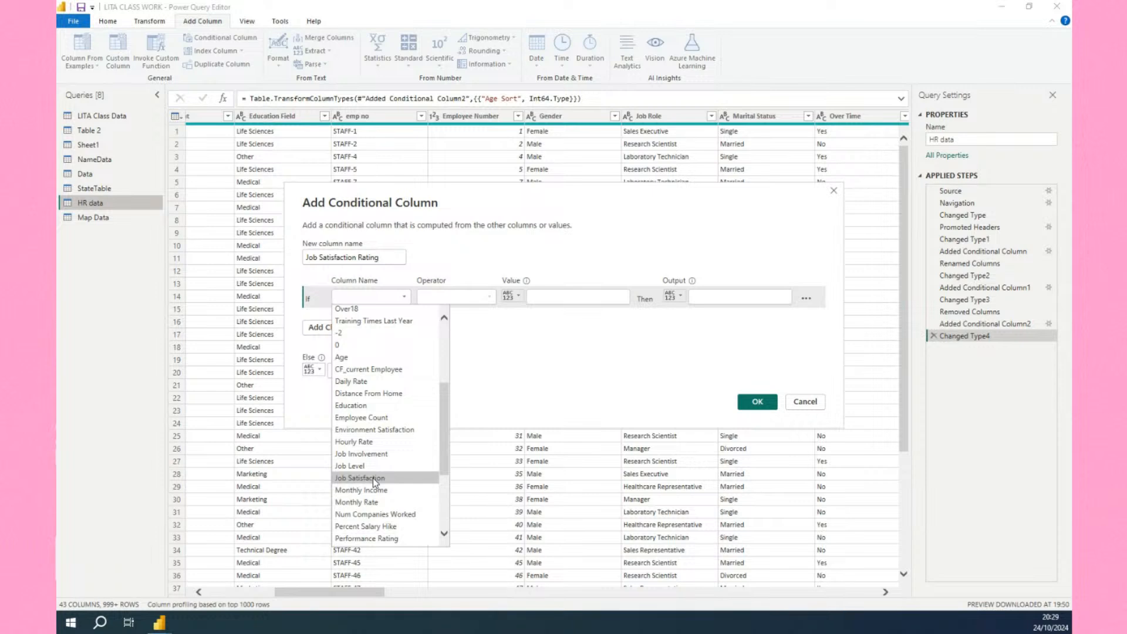
left_click(372, 478)
left_click(571, 298)
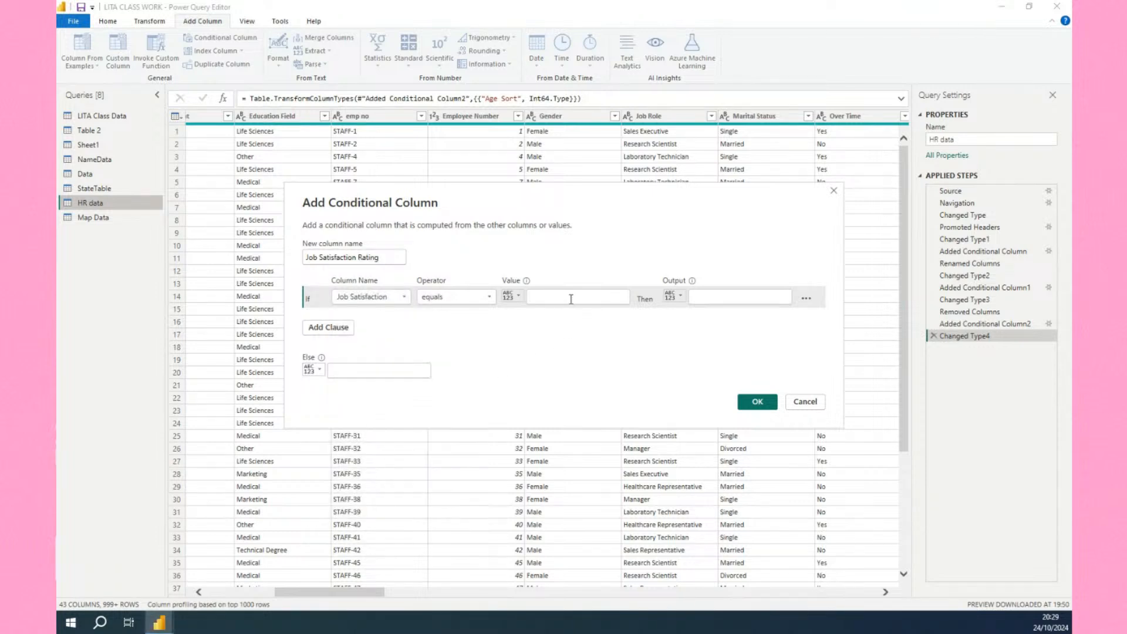
type("1")
left_click(711, 298)
left_click(700, 298)
type("Very Disattisfied")
left_click(728, 297)
key("BackSpace")
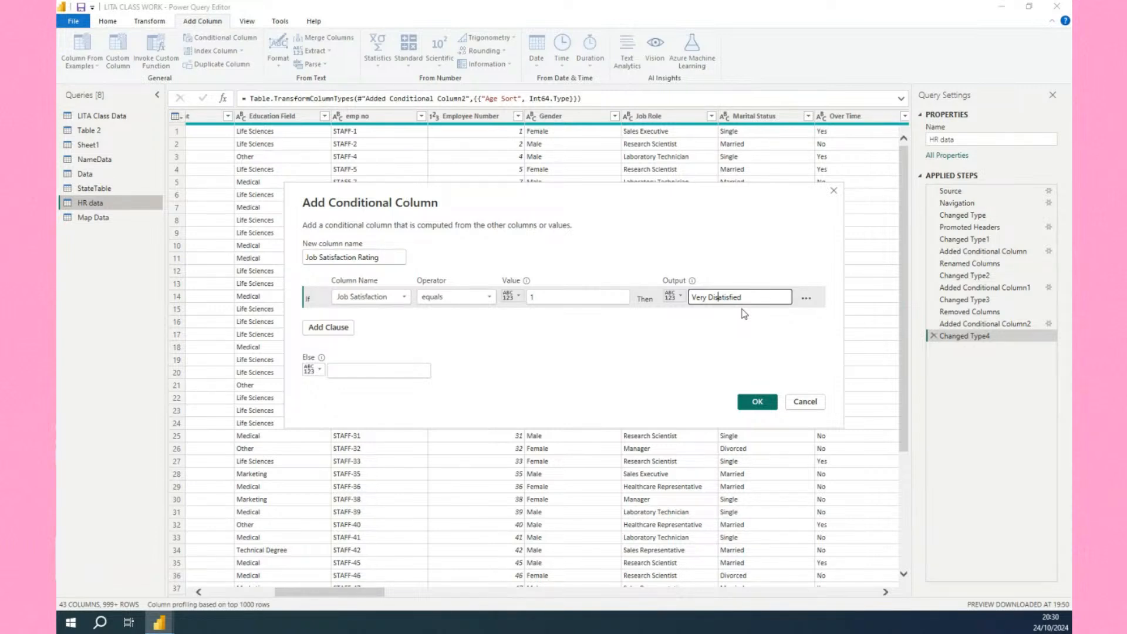
type("s")
key("Right")
key("Right")
key("Right")
Add a rule: if Job Satisfaction equals 2, output Dissatisfied.
left_click(340, 326)
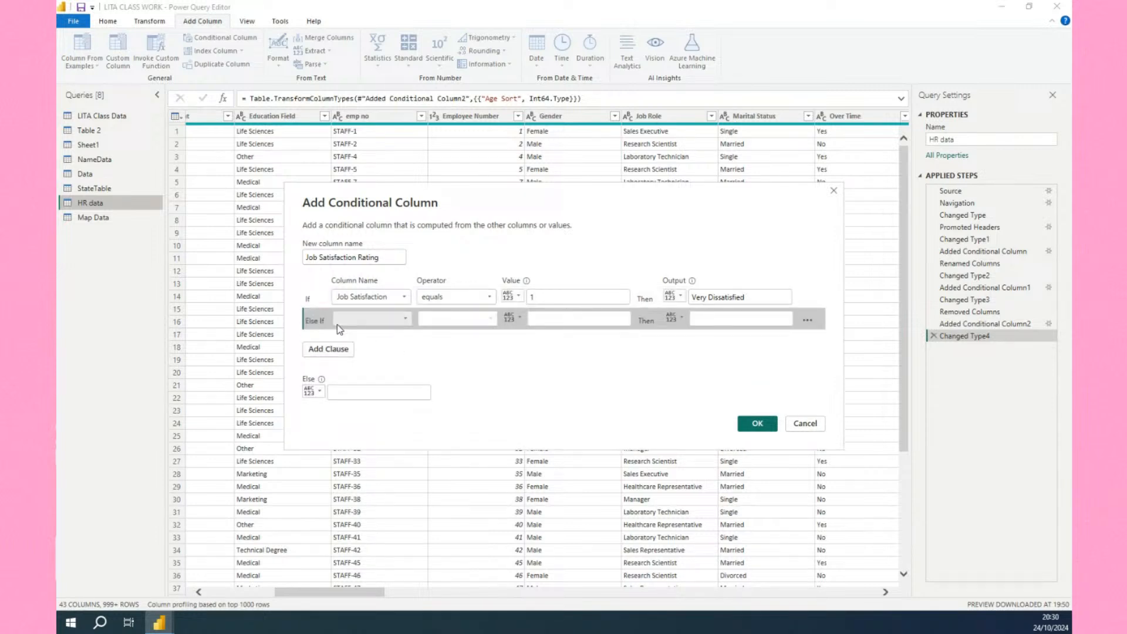
left_click(371, 320)
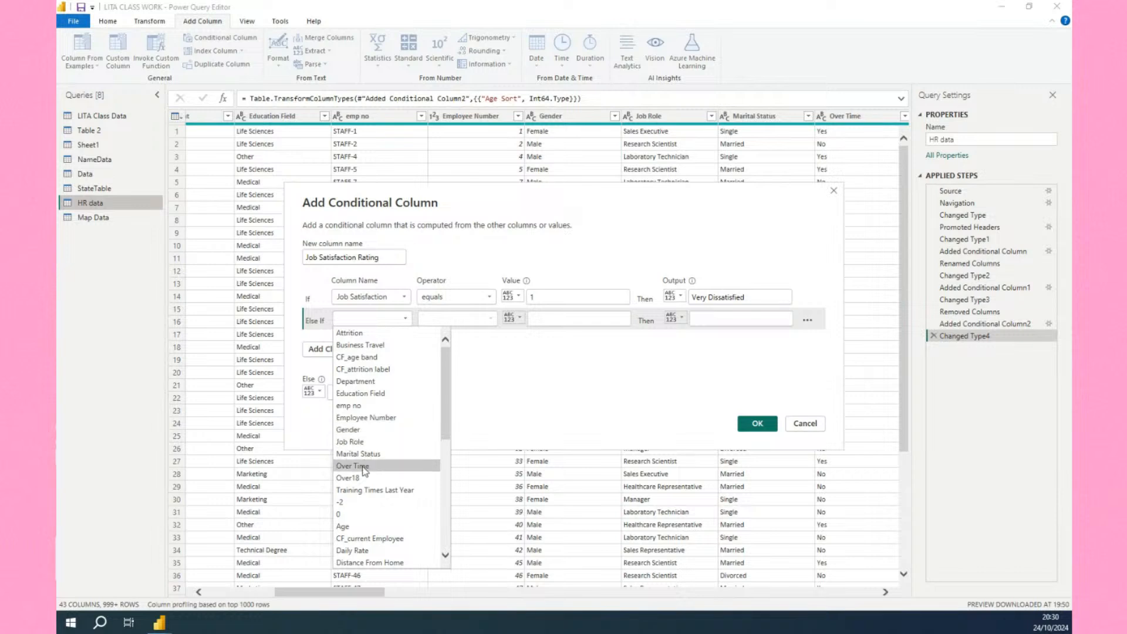
scroll(360, 505, "down", 6)
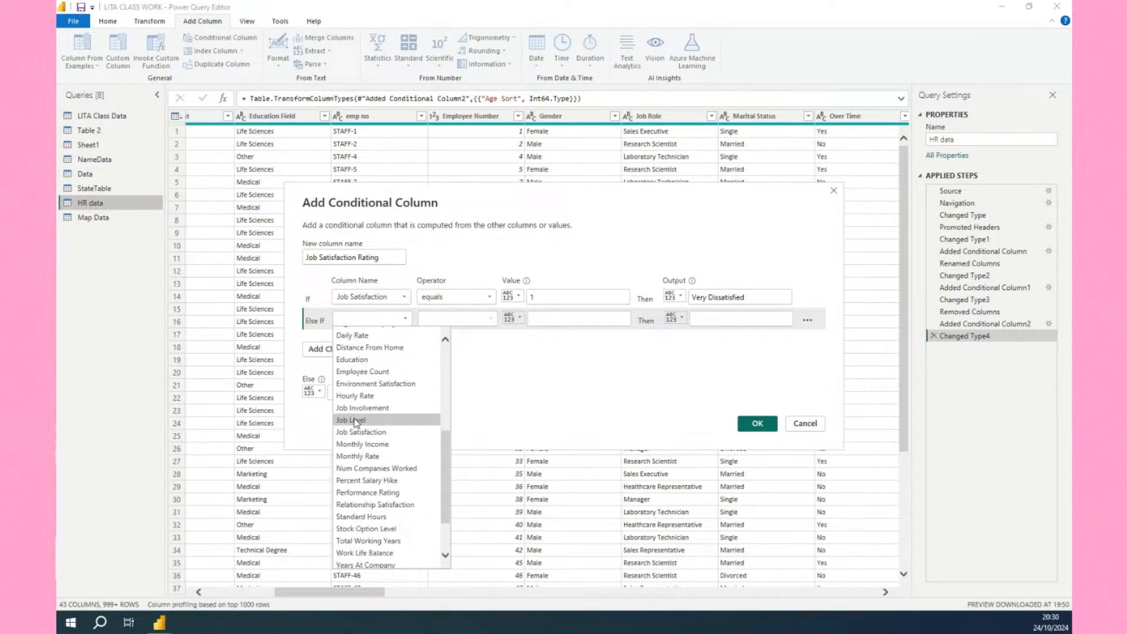
left_click(357, 432)
left_click(542, 318)
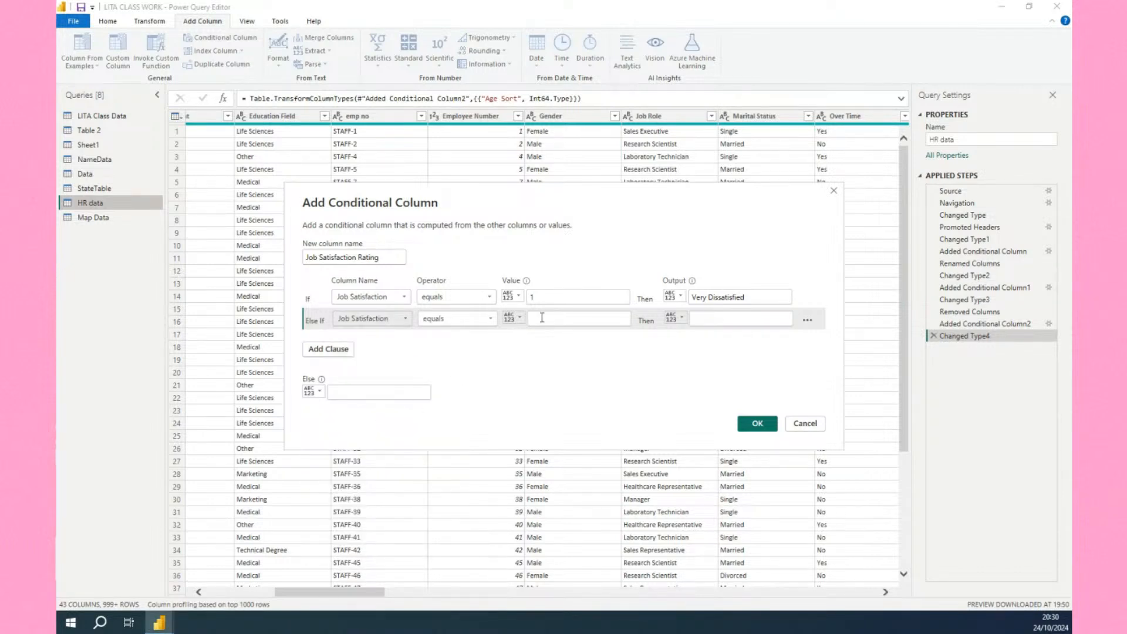
type("2")
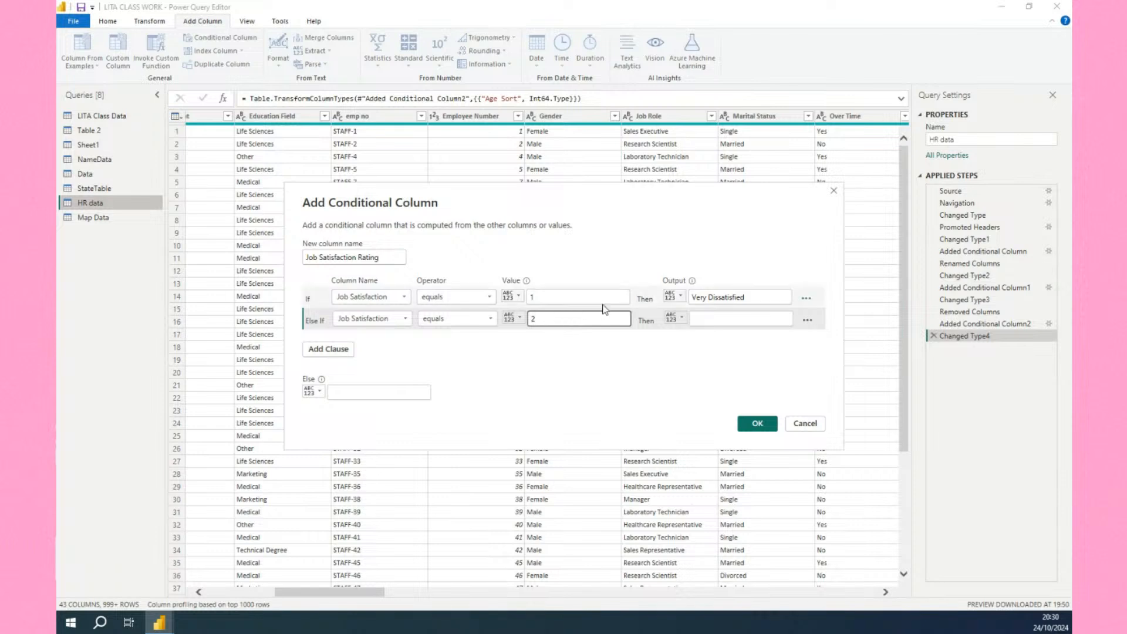
left_click(713, 317)
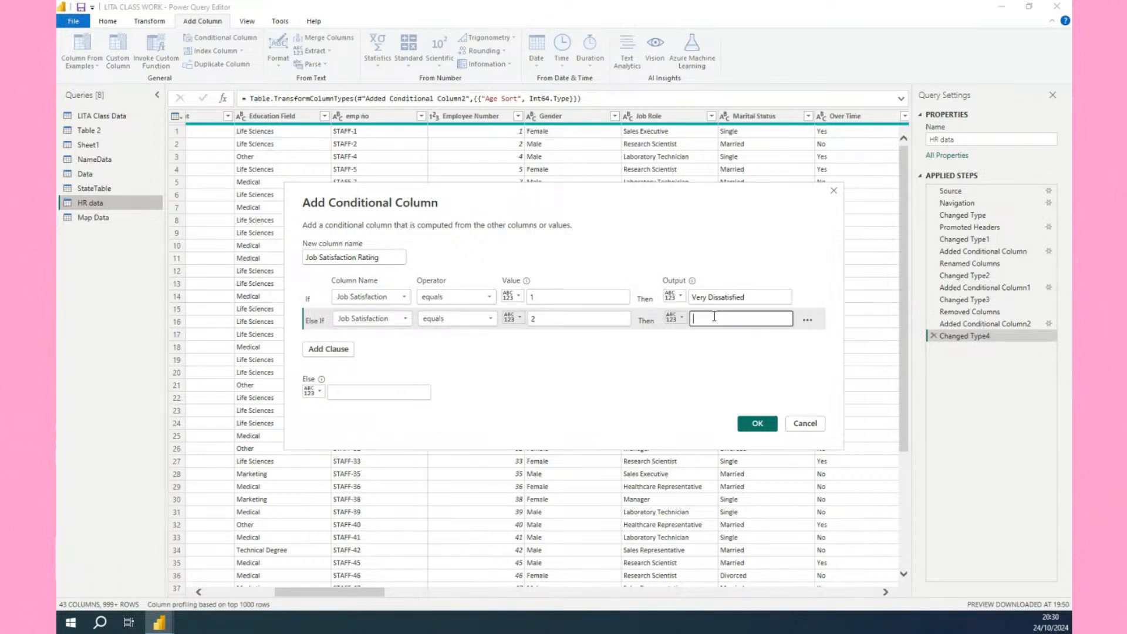
type("Dissatisfied")
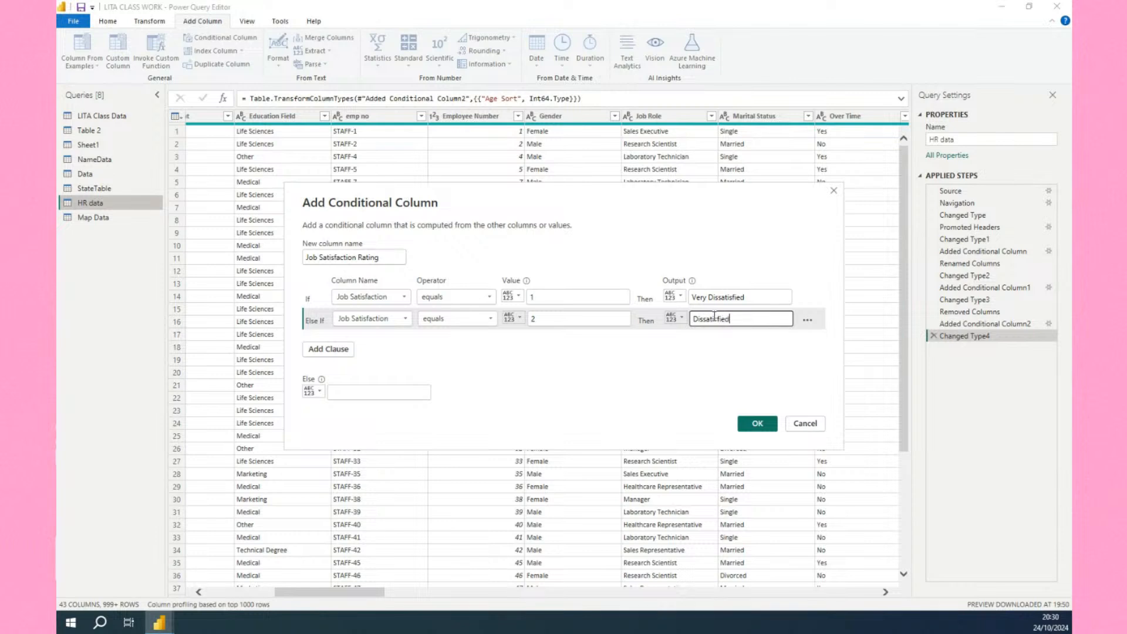
Add a rule: if Job Satisfaction equals 3, output Satisfied.
left_click(341, 350)
left_click(376, 343)
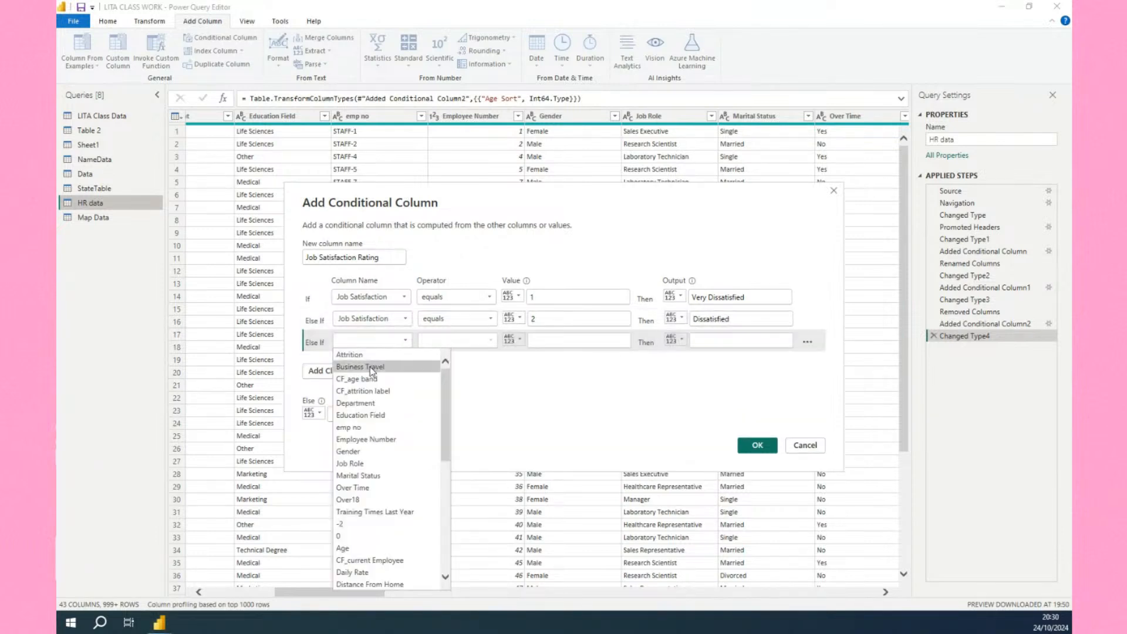
scroll(371, 505, "down", 5)
scroll(371, 505, "down", 2)
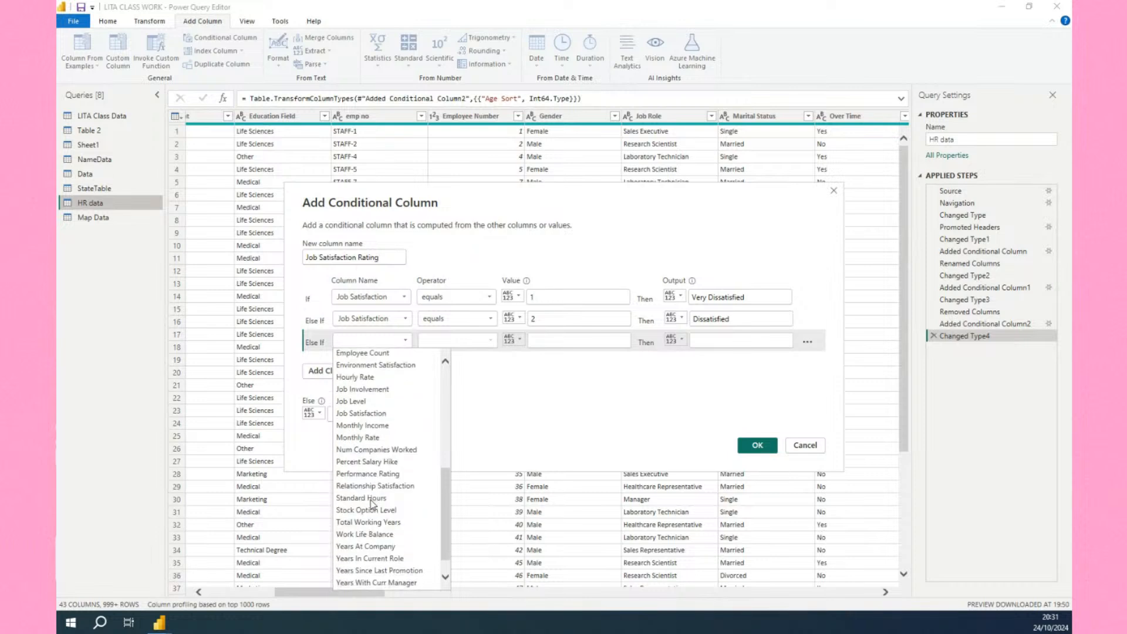
left_click(376, 413)
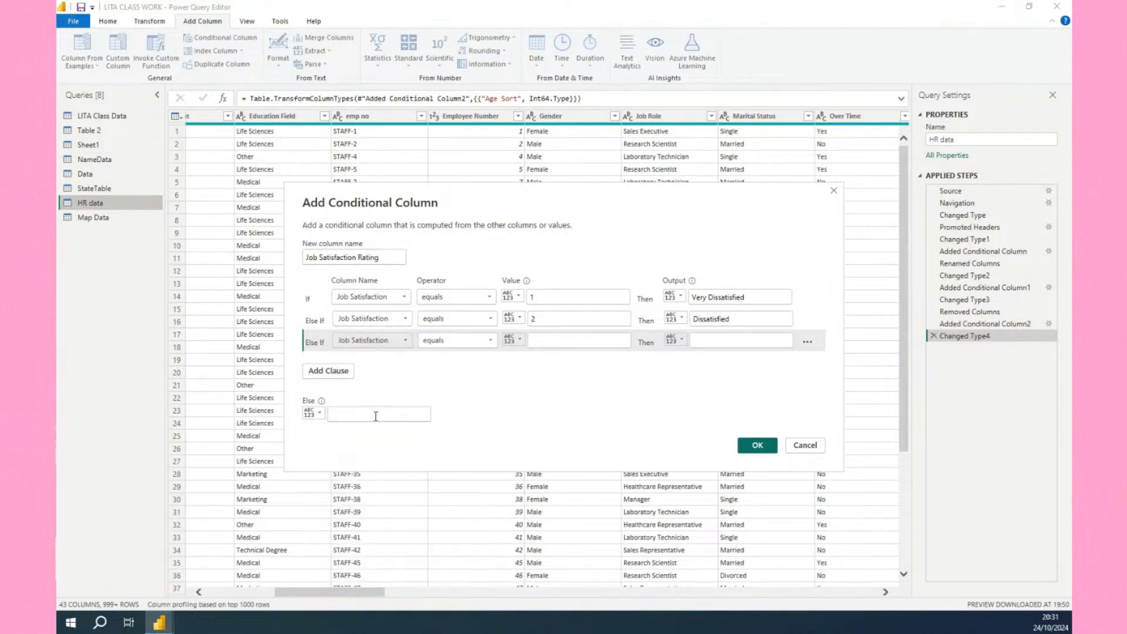
left_click(554, 342)
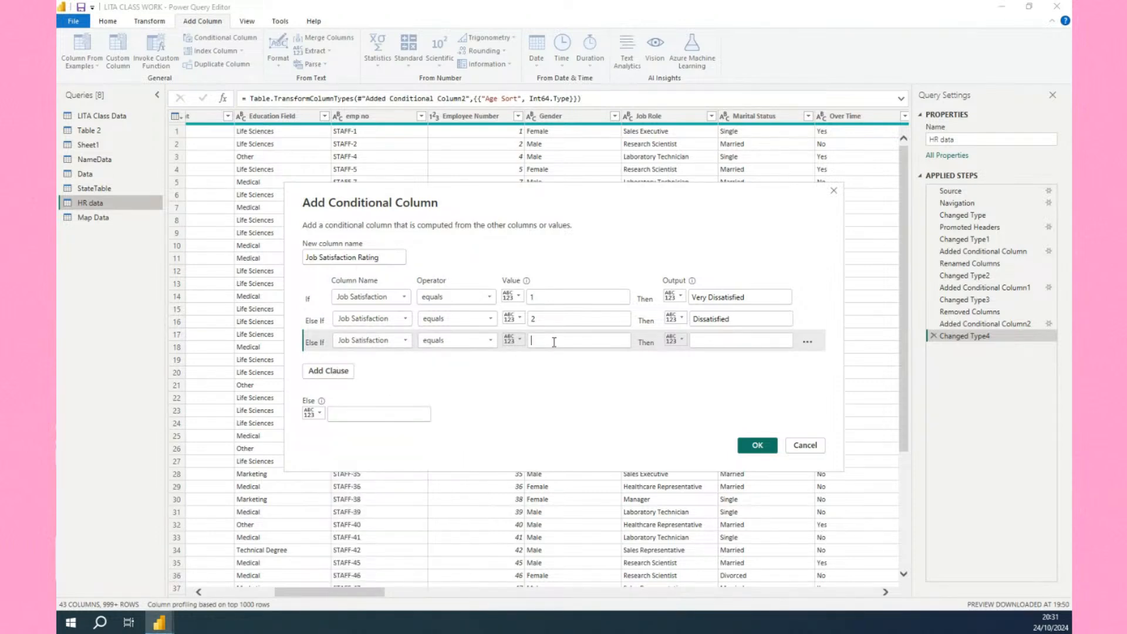
type("3")
left_click(705, 341)
type("Sat")
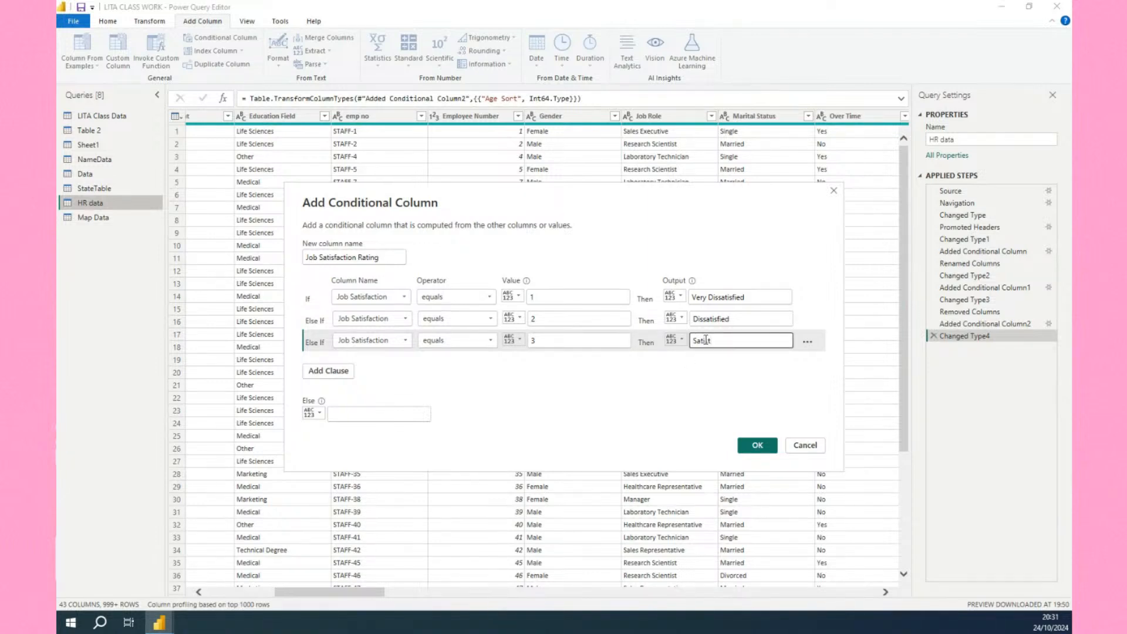
type("isfied")
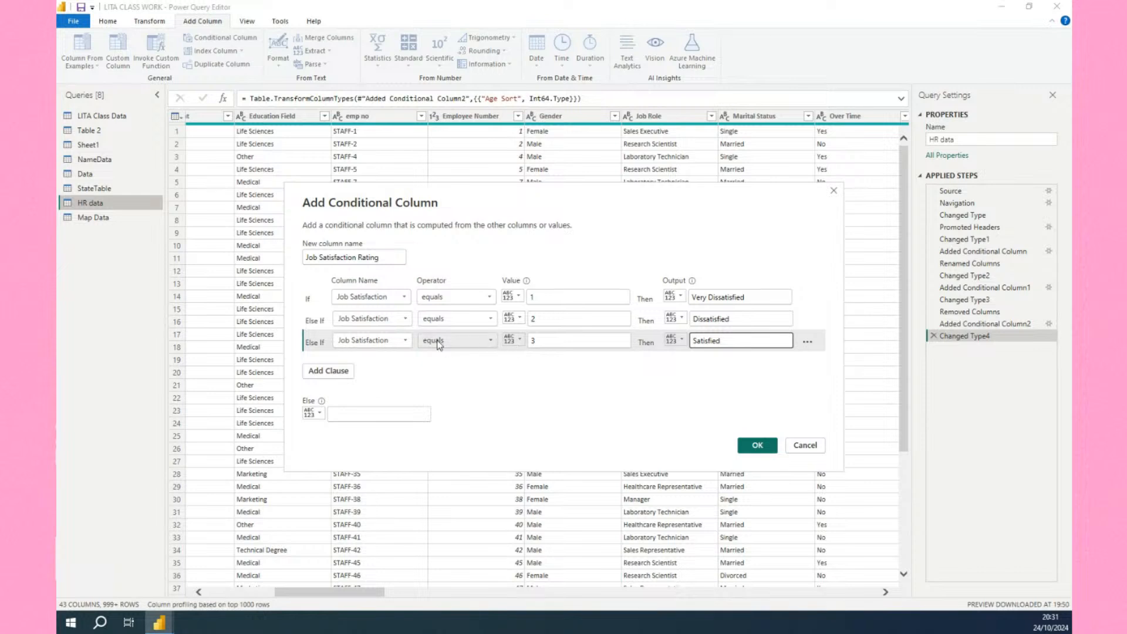
left_click(325, 372)
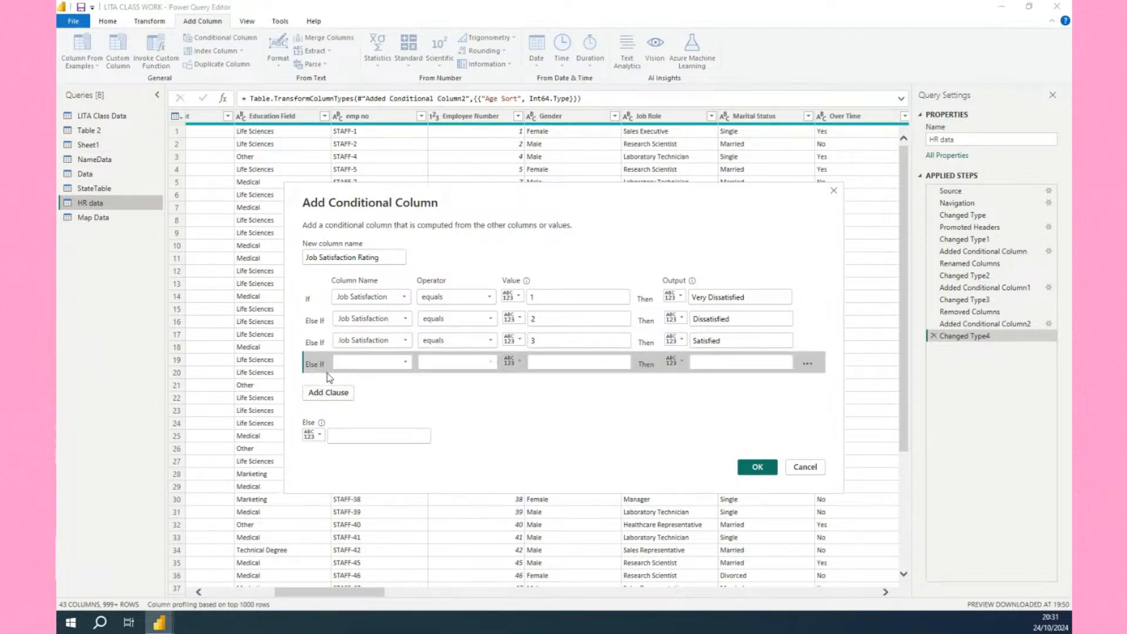
left_click(379, 362)
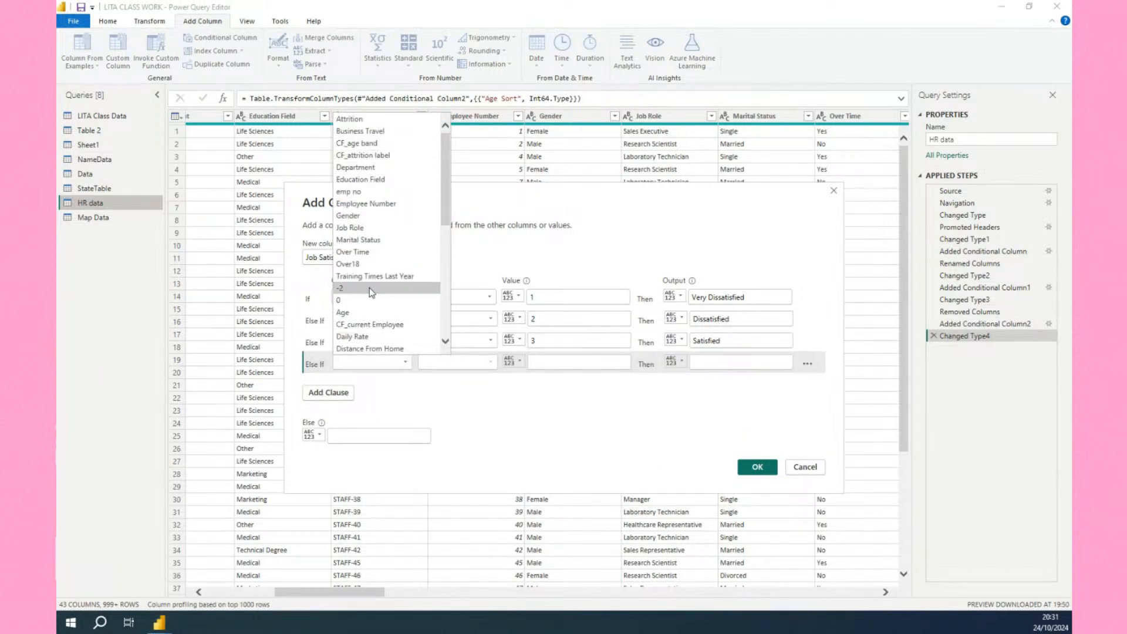
scroll(369, 288, "down", 5)
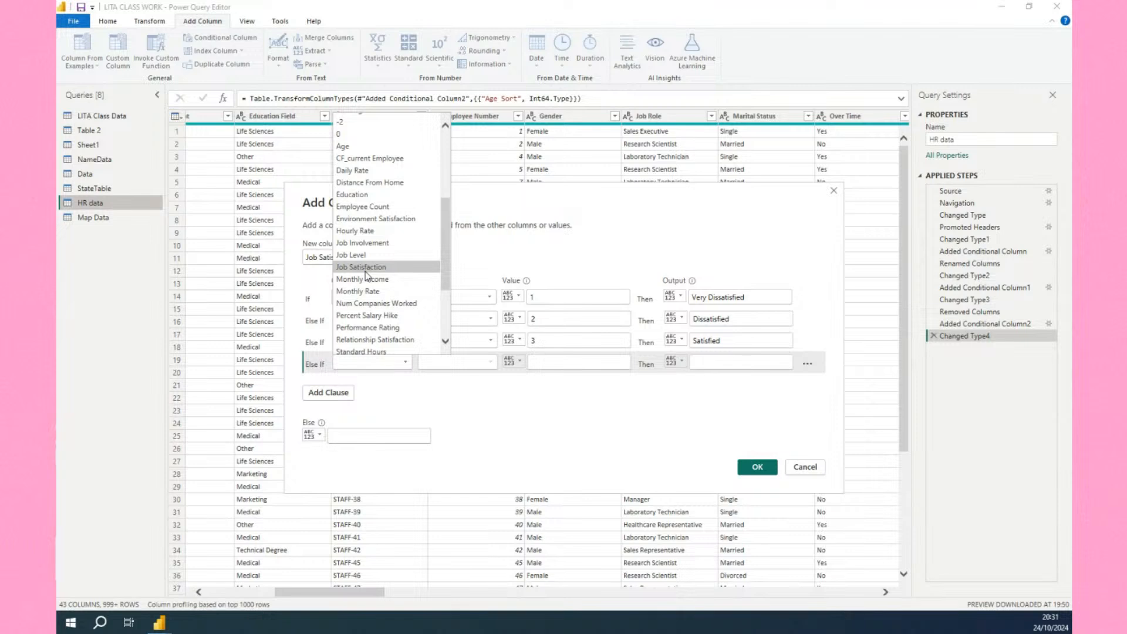
left_click(365, 272)
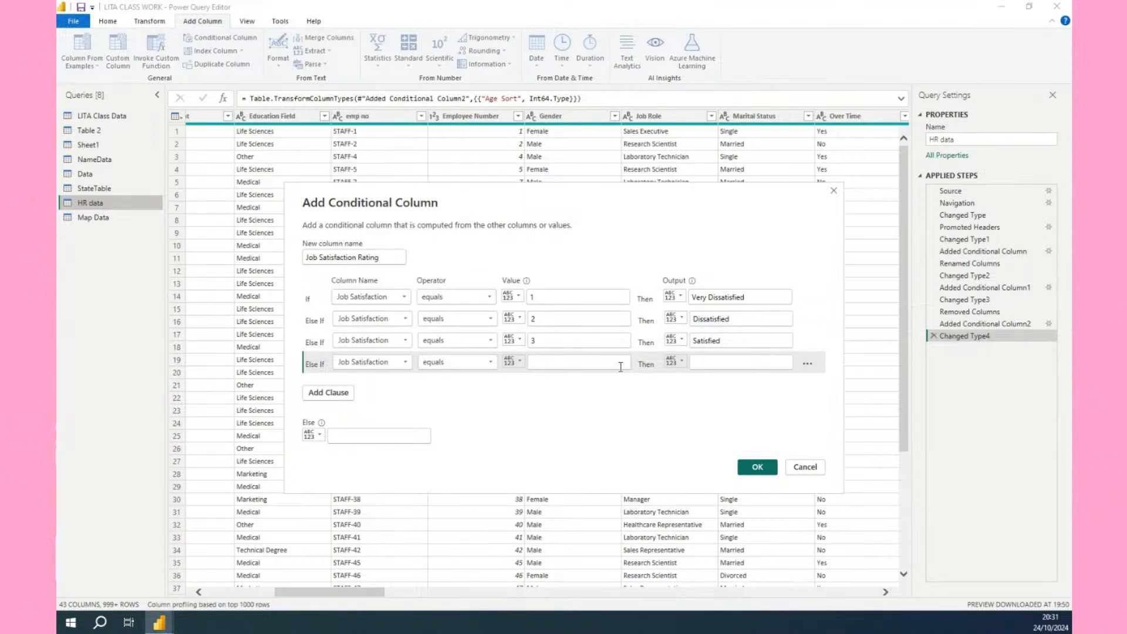
left_click(808, 364)
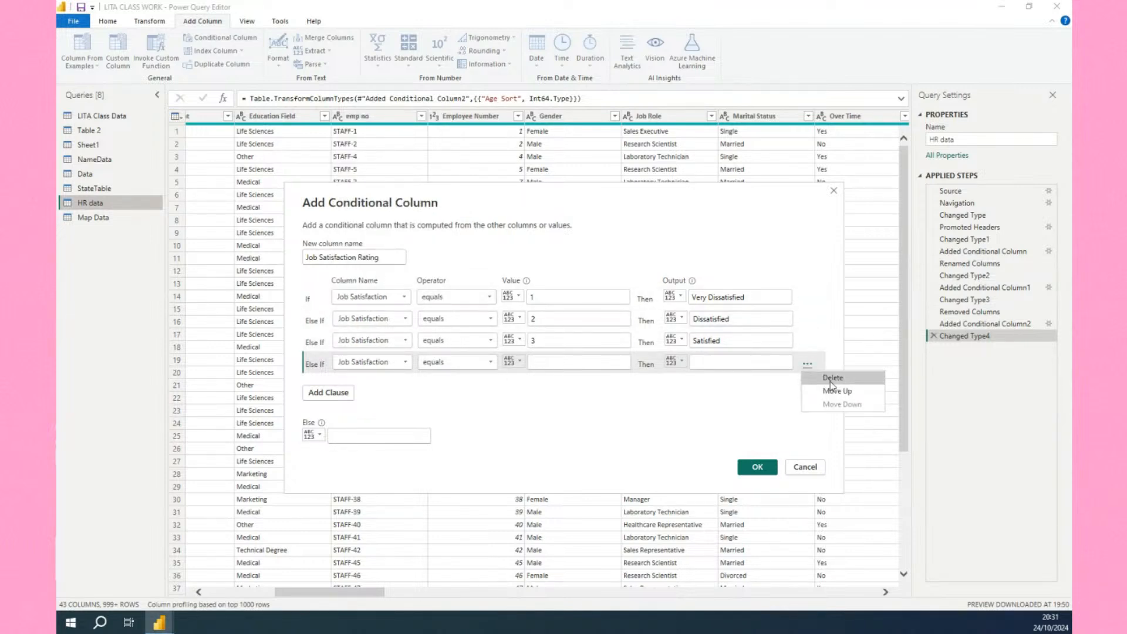
left_click(832, 378)
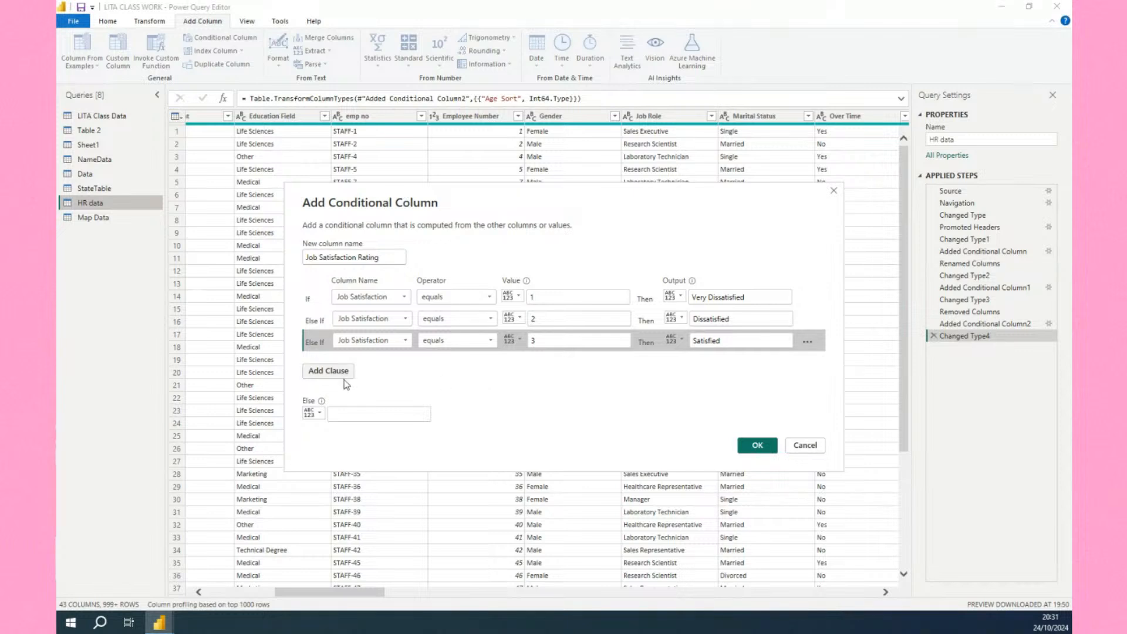
Set the Else output to Very Satisfied and create the conditional column.
left_click(362, 414)
type("4")
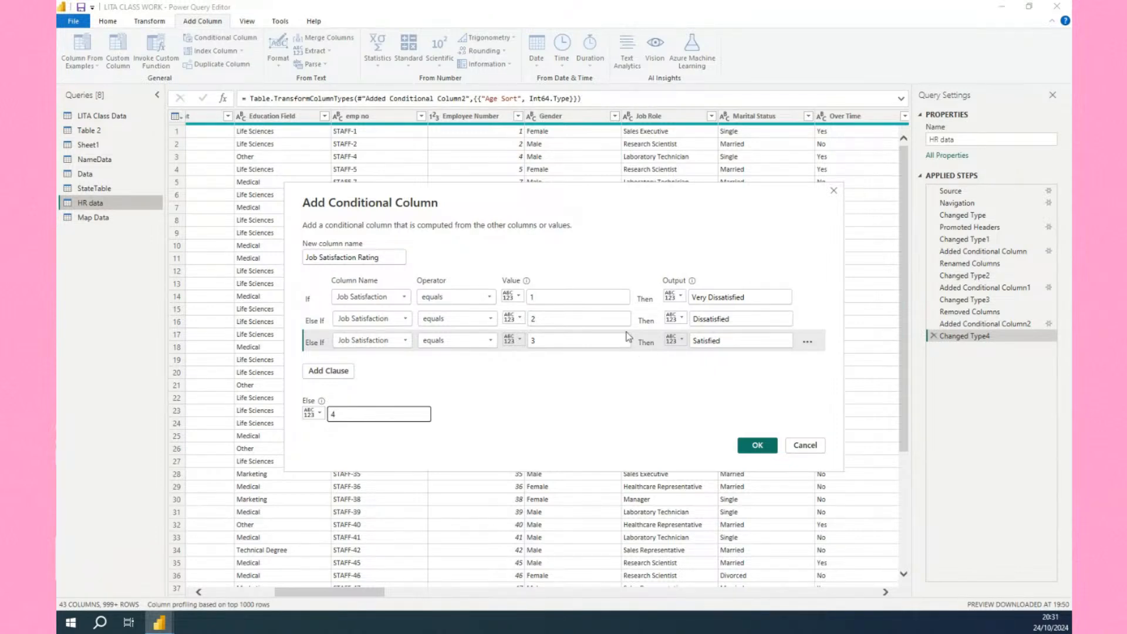
left_click(756, 445)
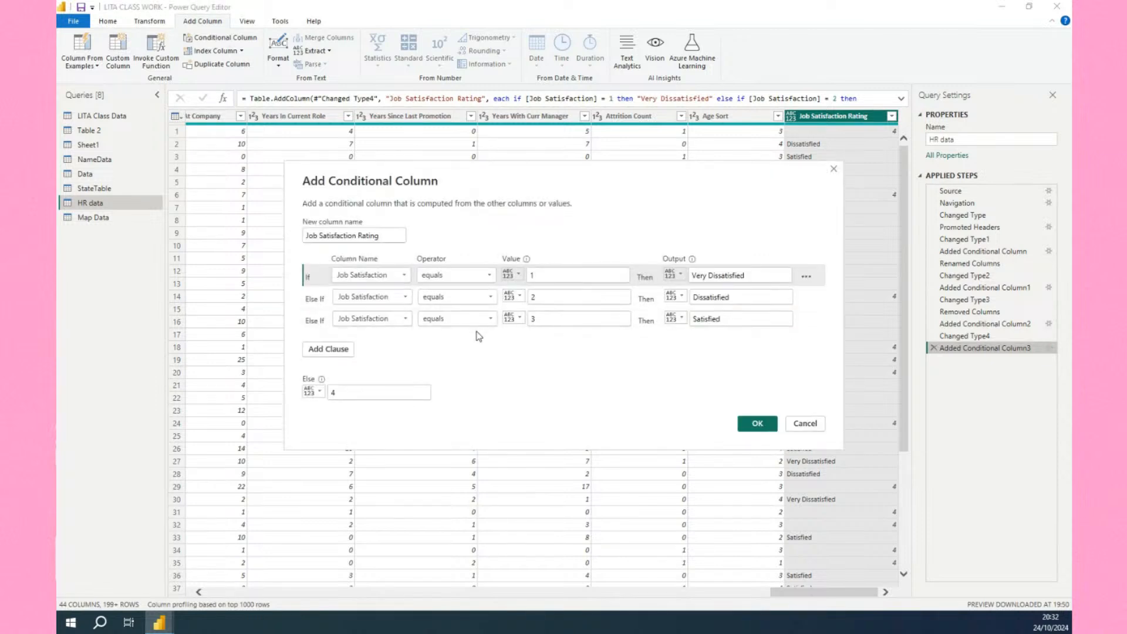
left_click(360, 391)
key("BackSpace")
type("Very Sa")
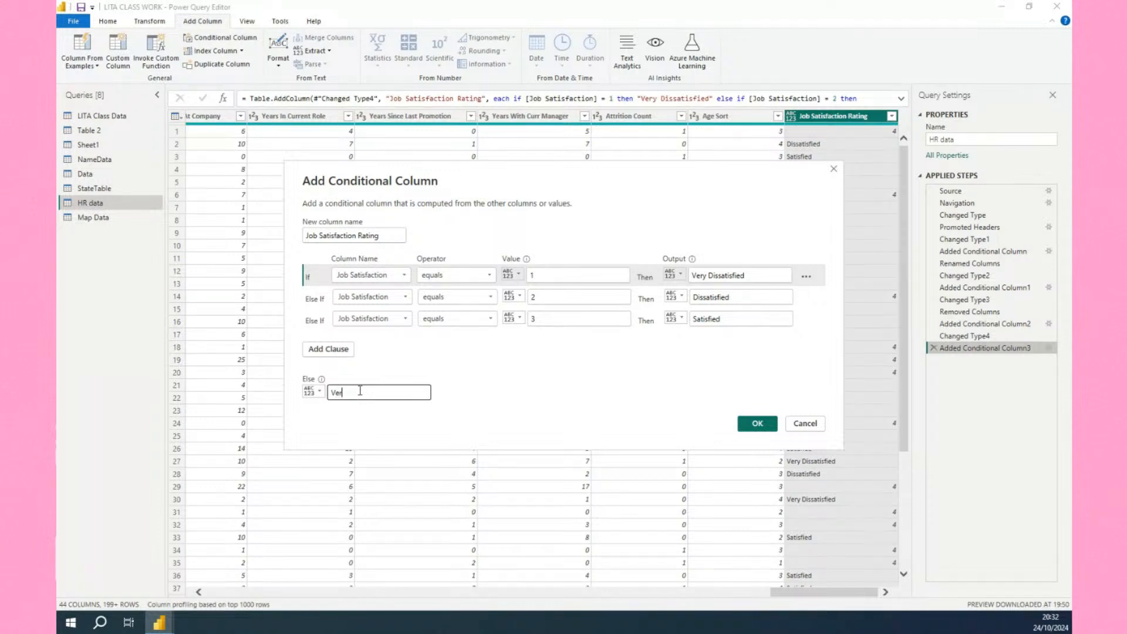
type("tis")
key("BackSpace")
type("sfied")
left_click(746, 424)
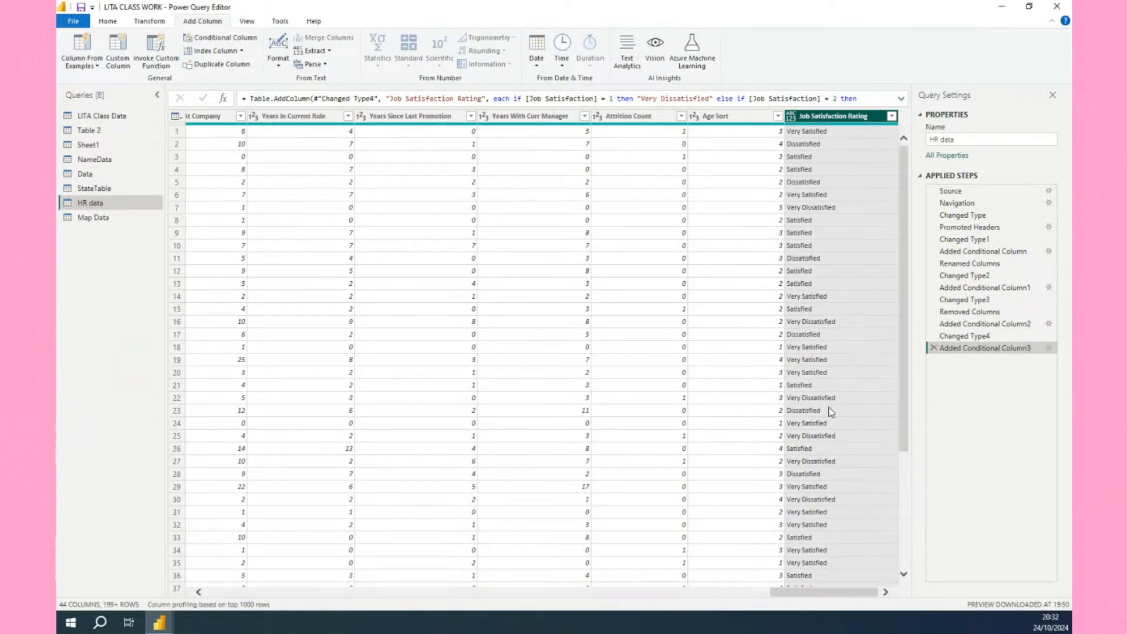
Change the Job Satisfaction Rating column's data type to Text.
left_click(790, 117)
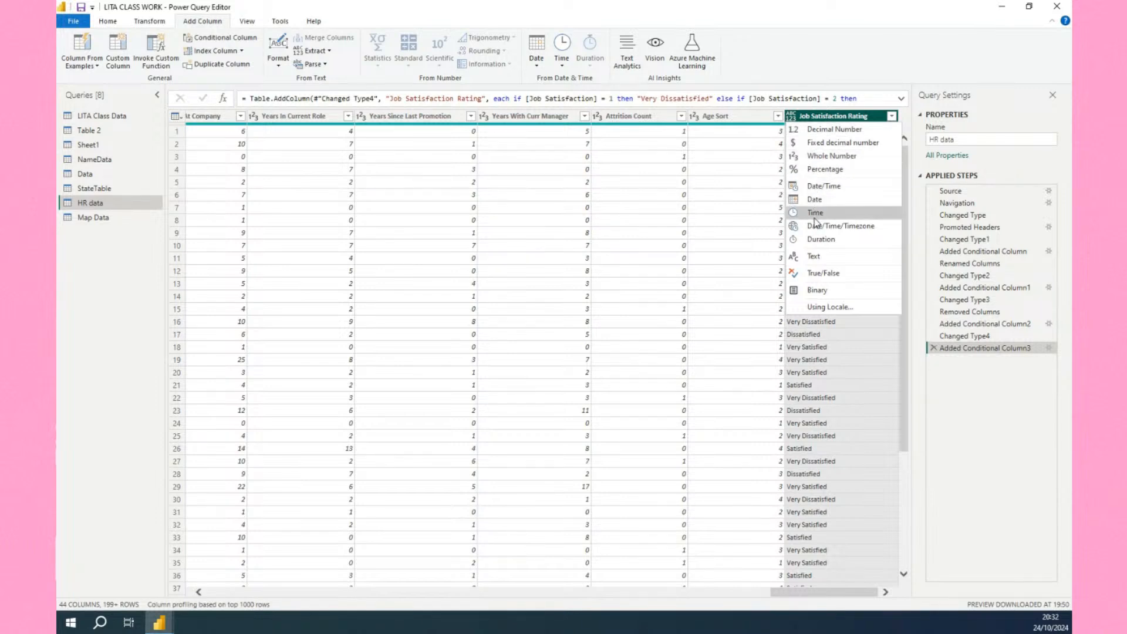
left_click(815, 258)
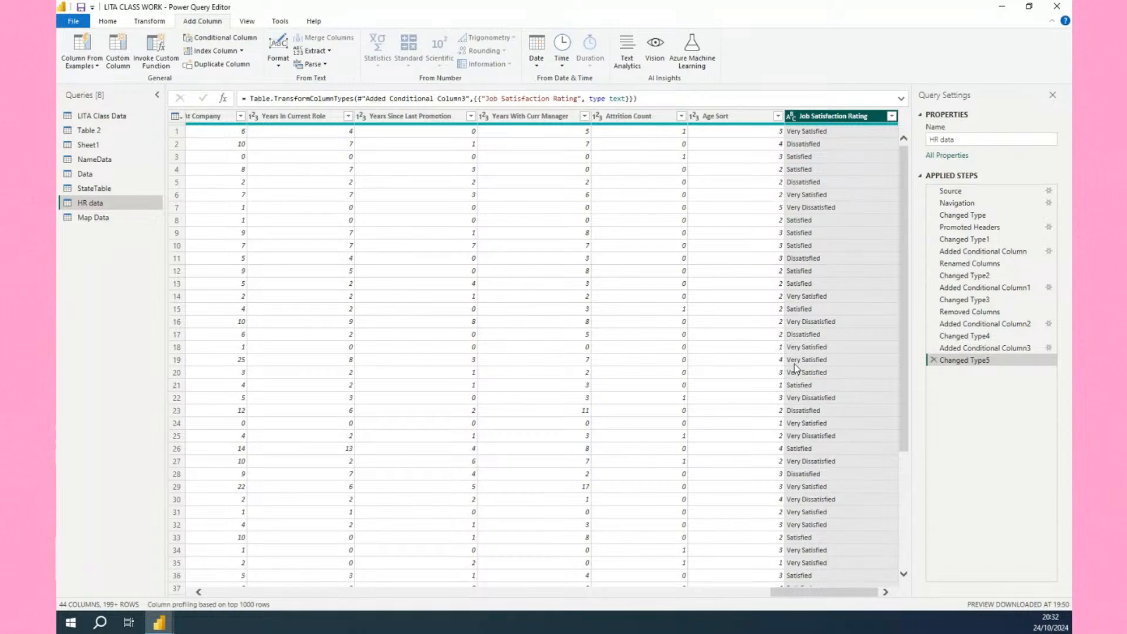
scroll(870, 406, "down", 1)
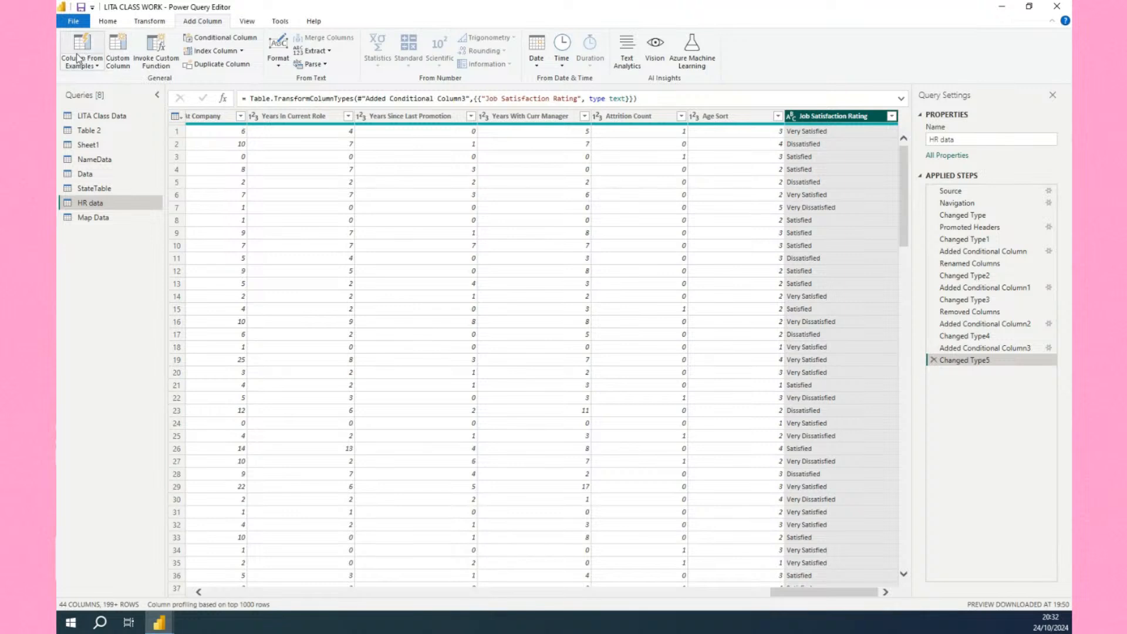
Return to the report with the query changes applied and select the empty matrix visual.
left_click(107, 21)
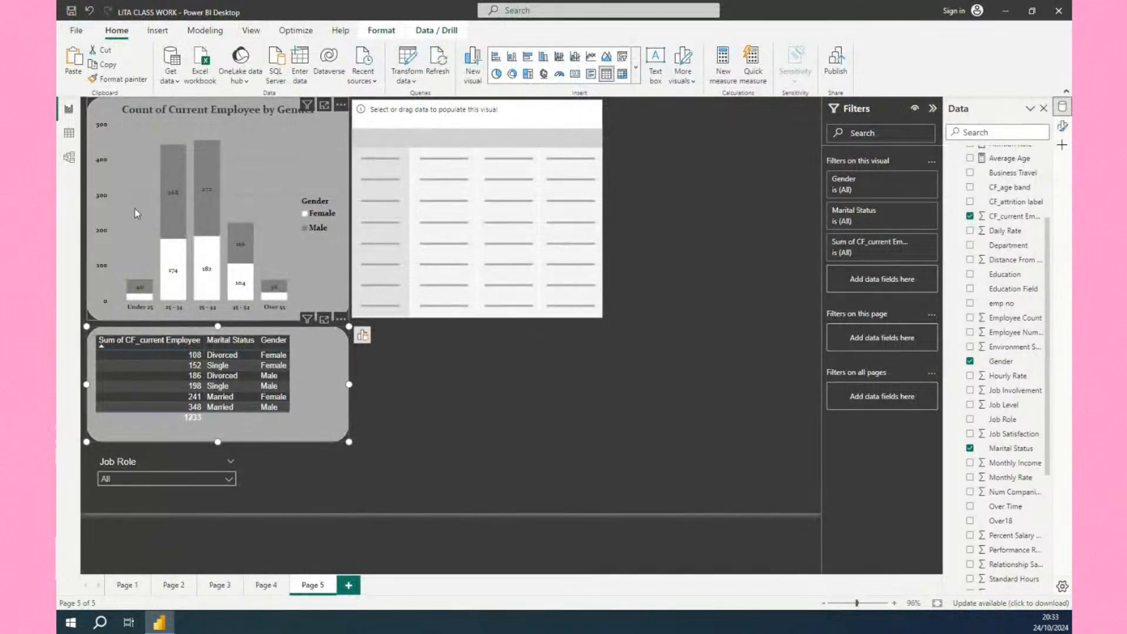
left_click(447, 296)
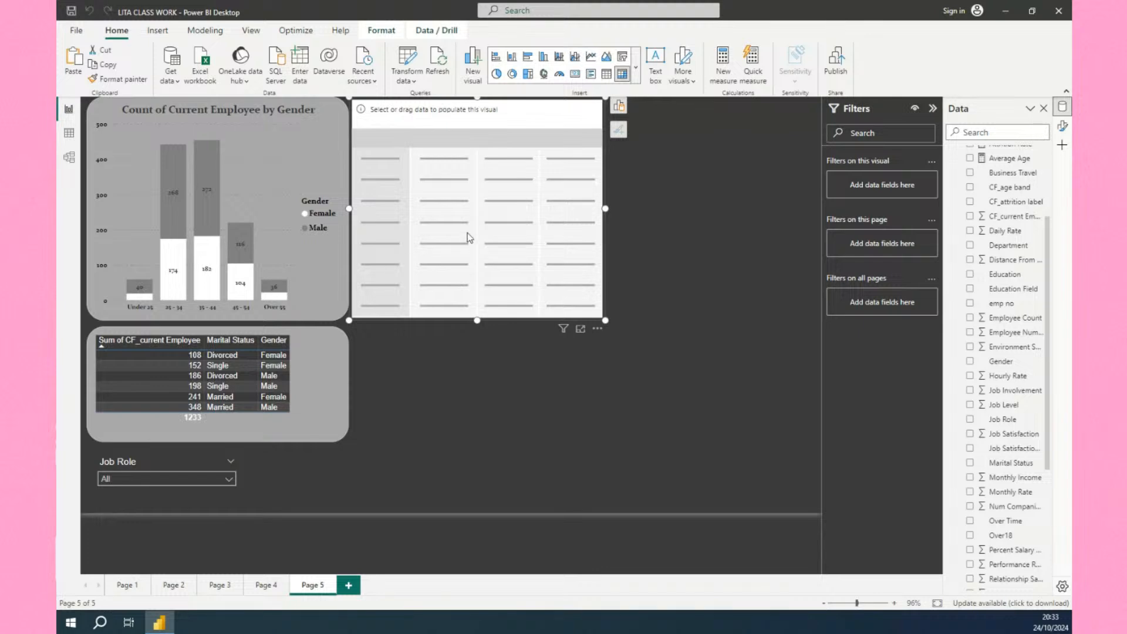
Add the Job Role field from HR data to the matrix rows.
left_click(619, 106)
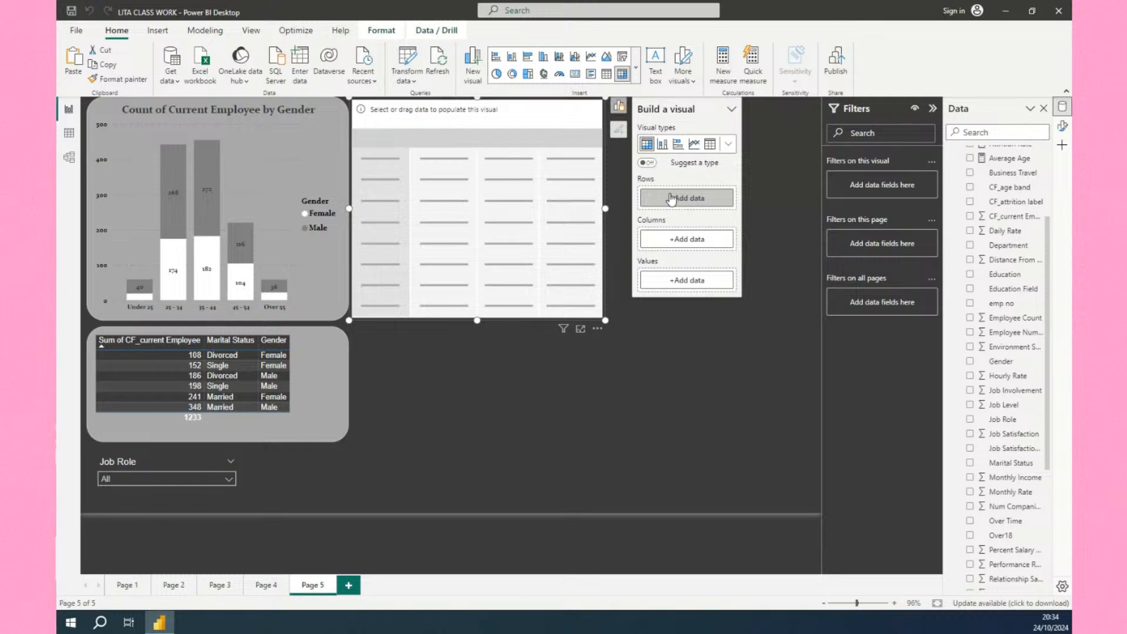
left_click(679, 202)
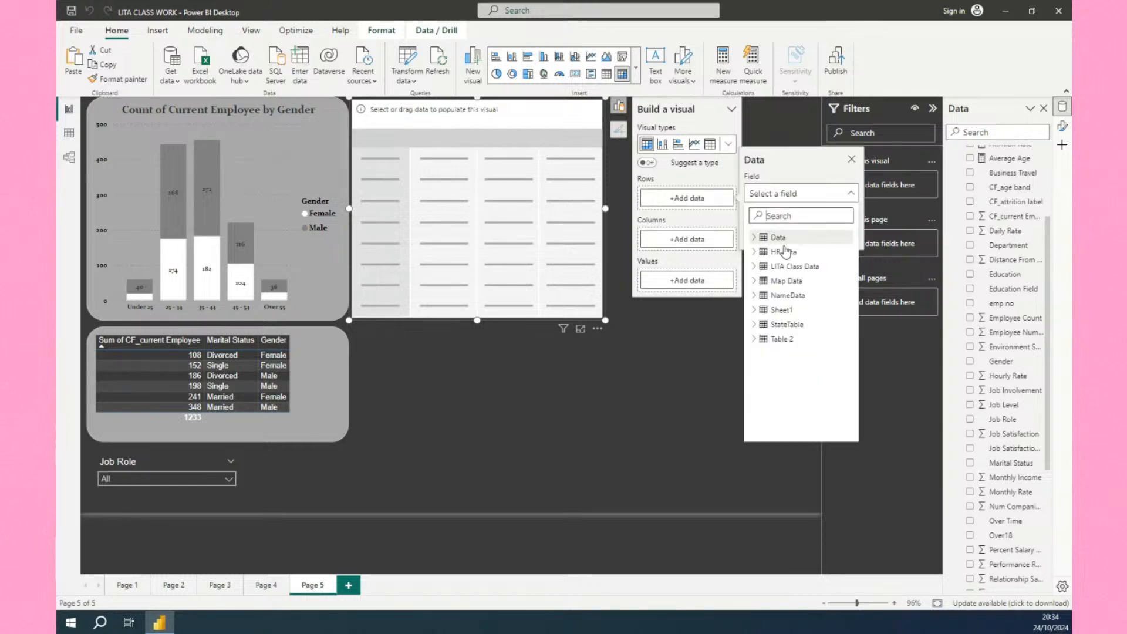
left_click(755, 252)
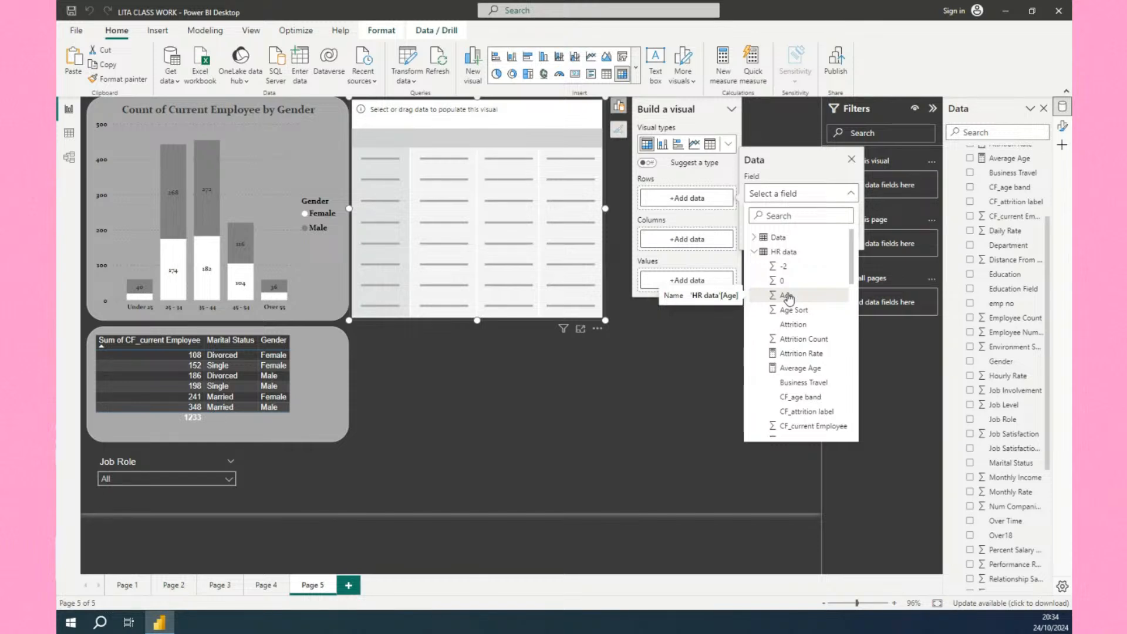
scroll(796, 361, "down", 4)
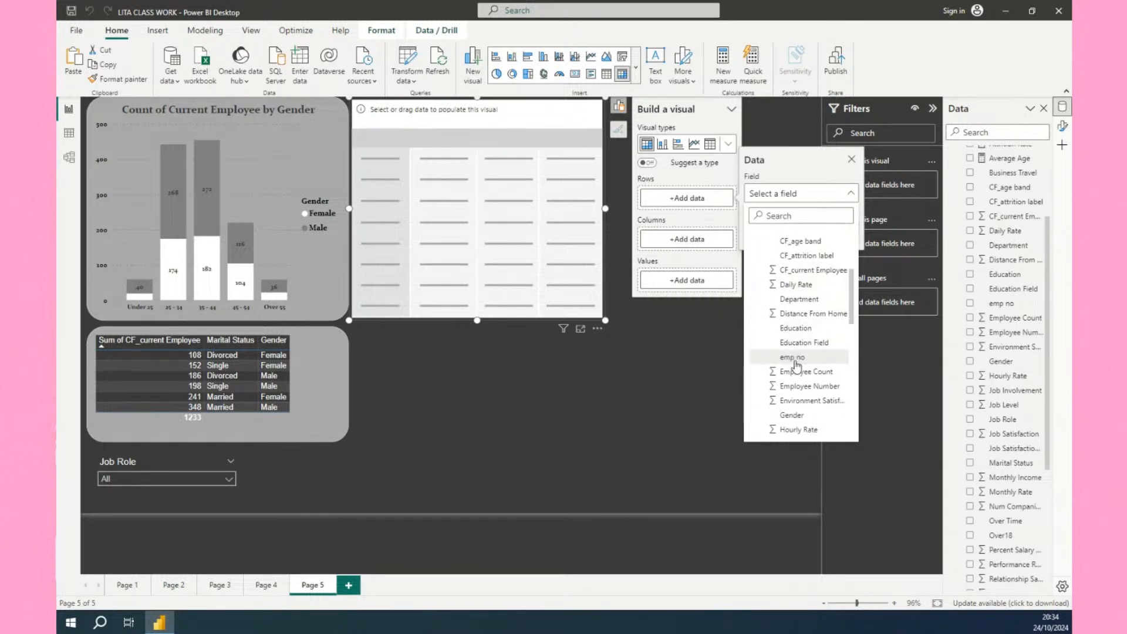
scroll(797, 365, "down", 3)
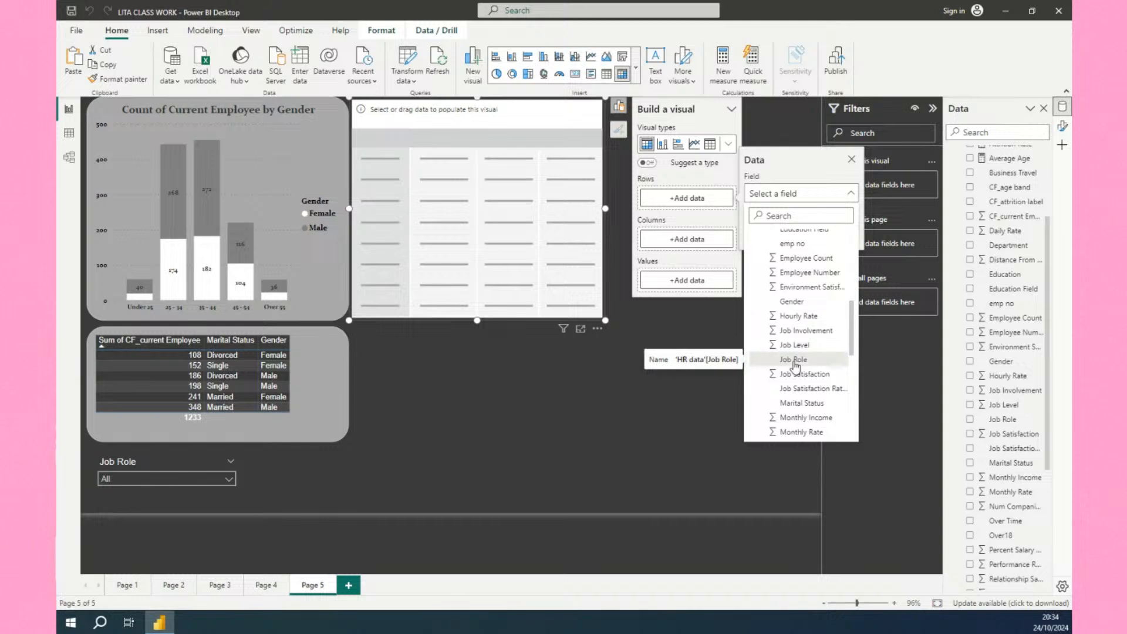
left_click(795, 360)
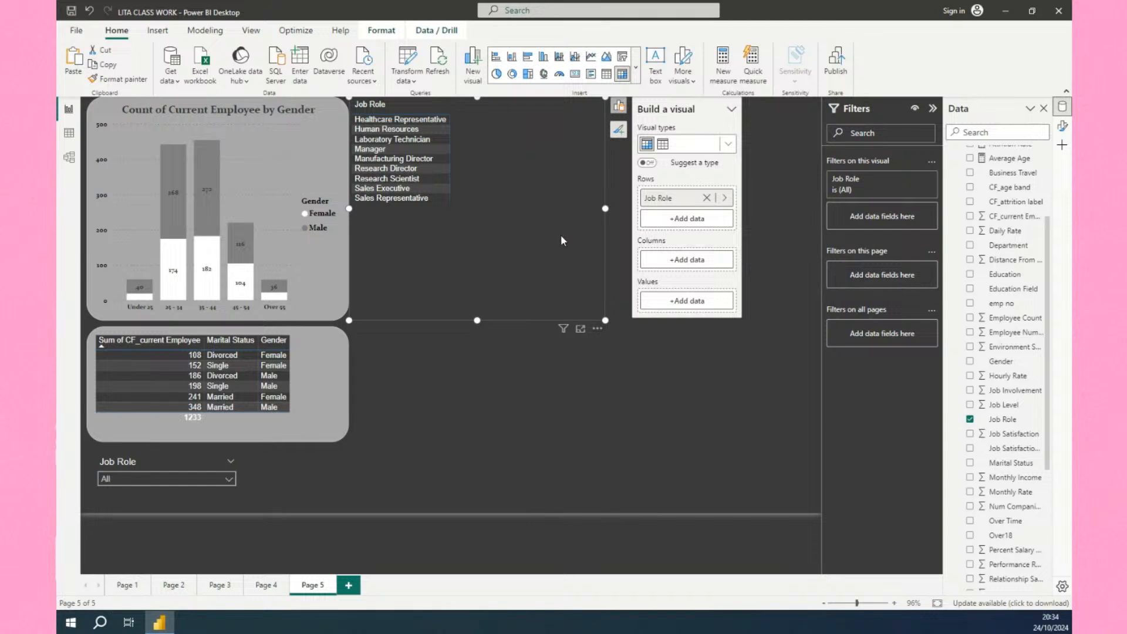
Add the Job Satisfaction Rating field to the matrix columns.
left_click(684, 260)
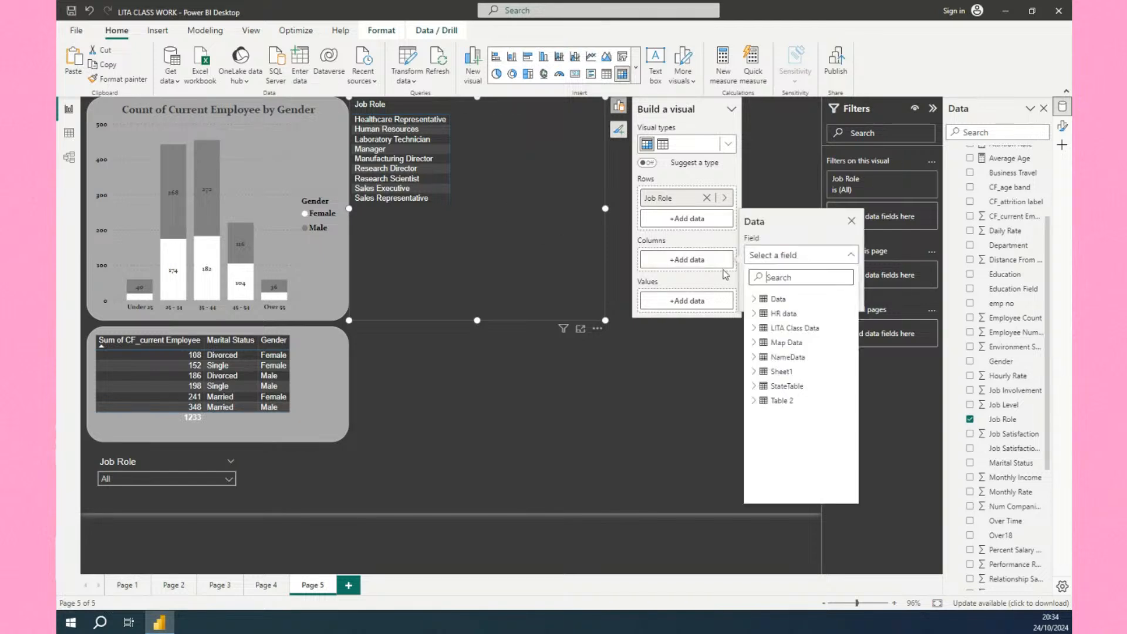
left_click(755, 314)
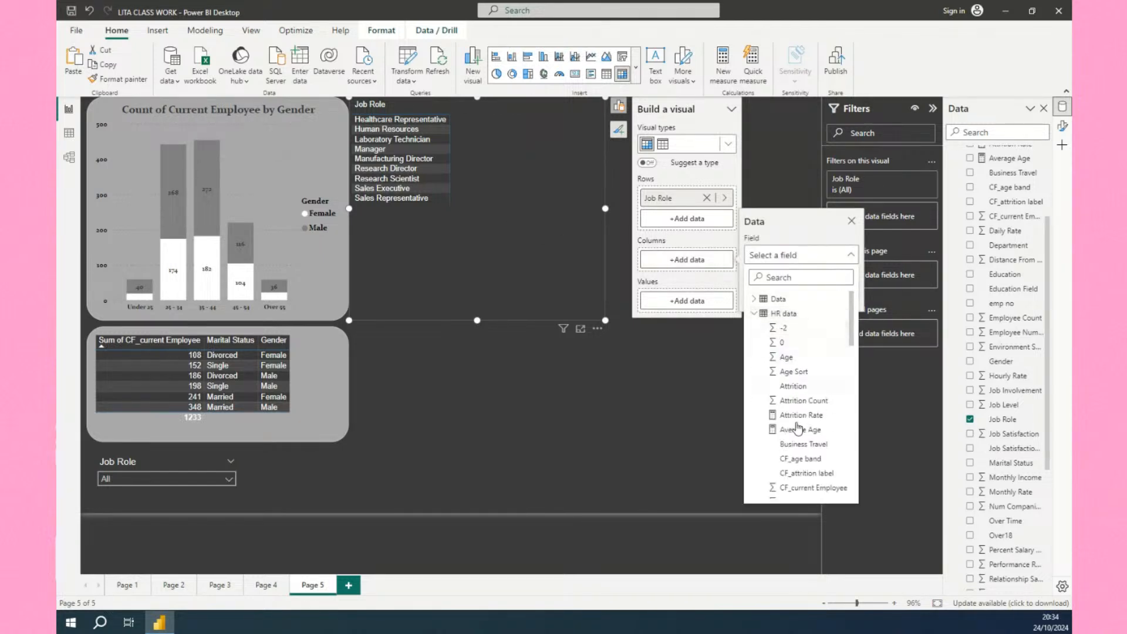
scroll(798, 429, "down", 7)
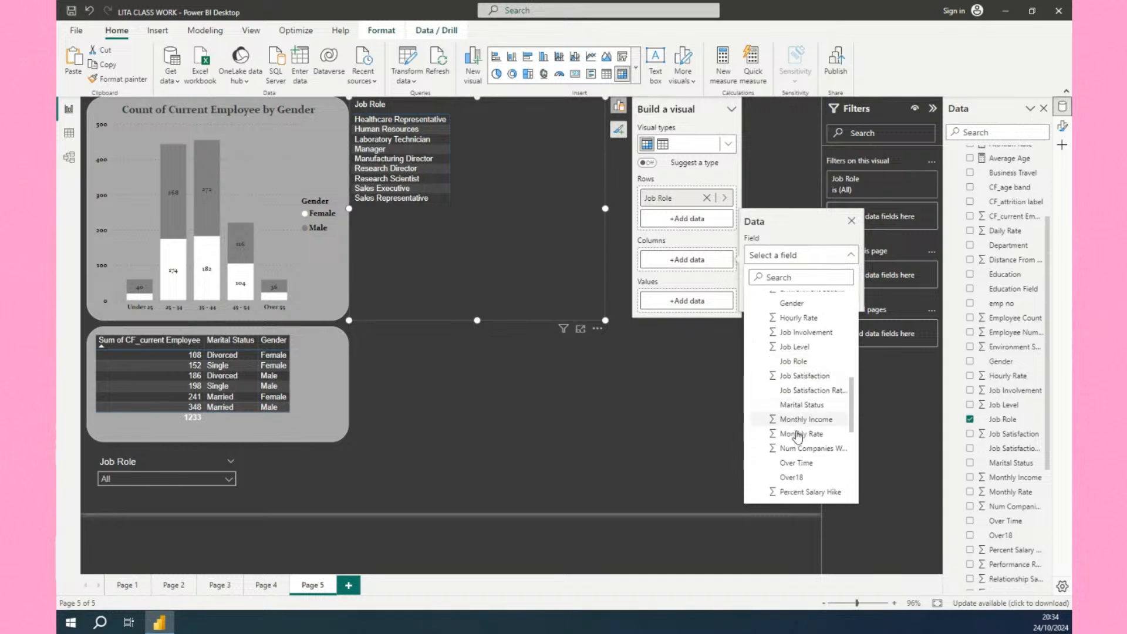
scroll(798, 436, "down", 1)
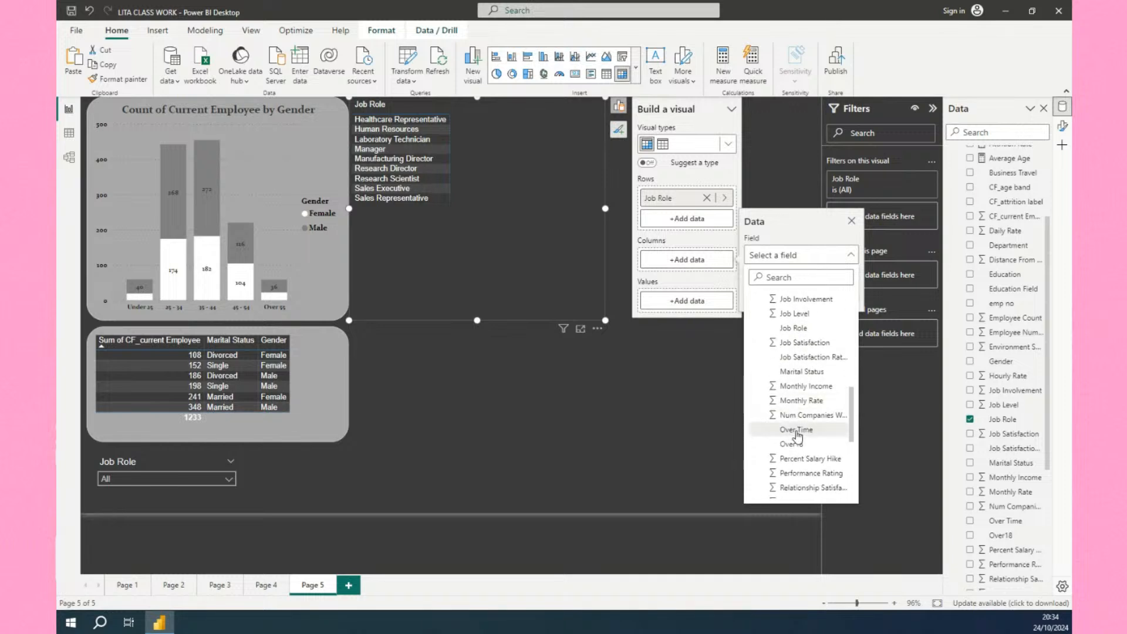
left_click(799, 357)
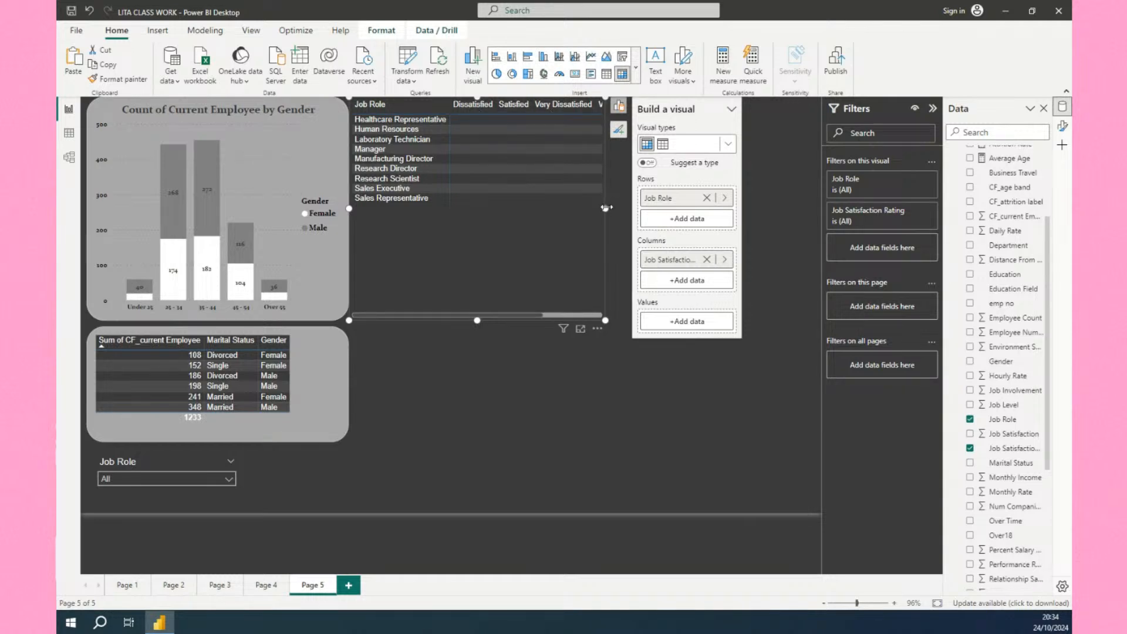
Widen the matrix and add Attrition Count as its values.
left_click_drag(605, 208, 656, 217)
left_click(655, 216)
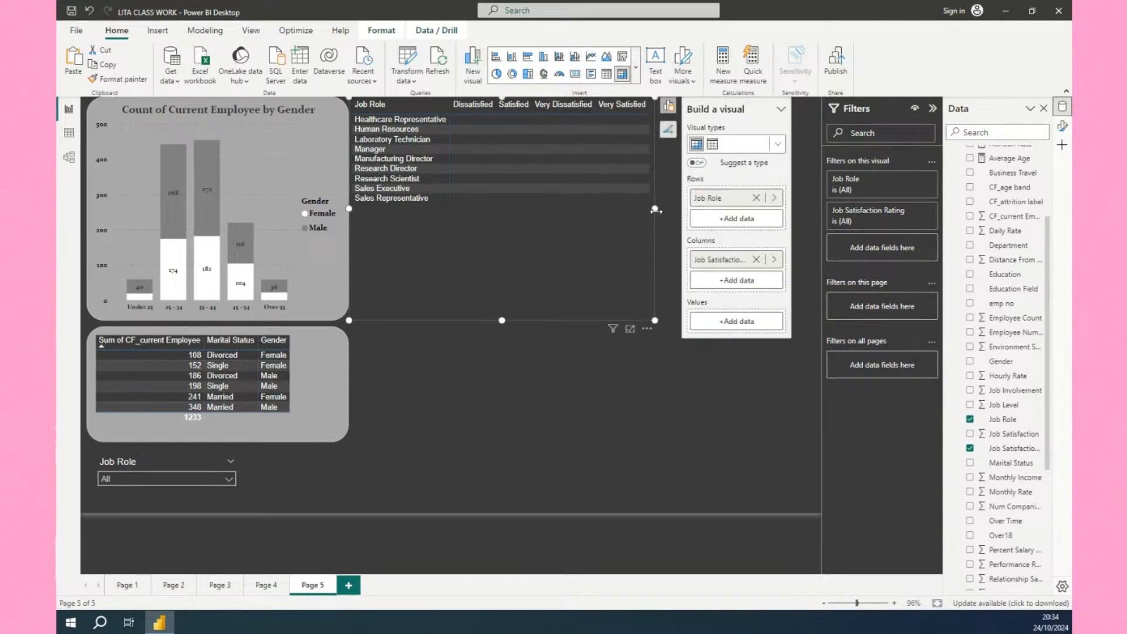
left_click(719, 324)
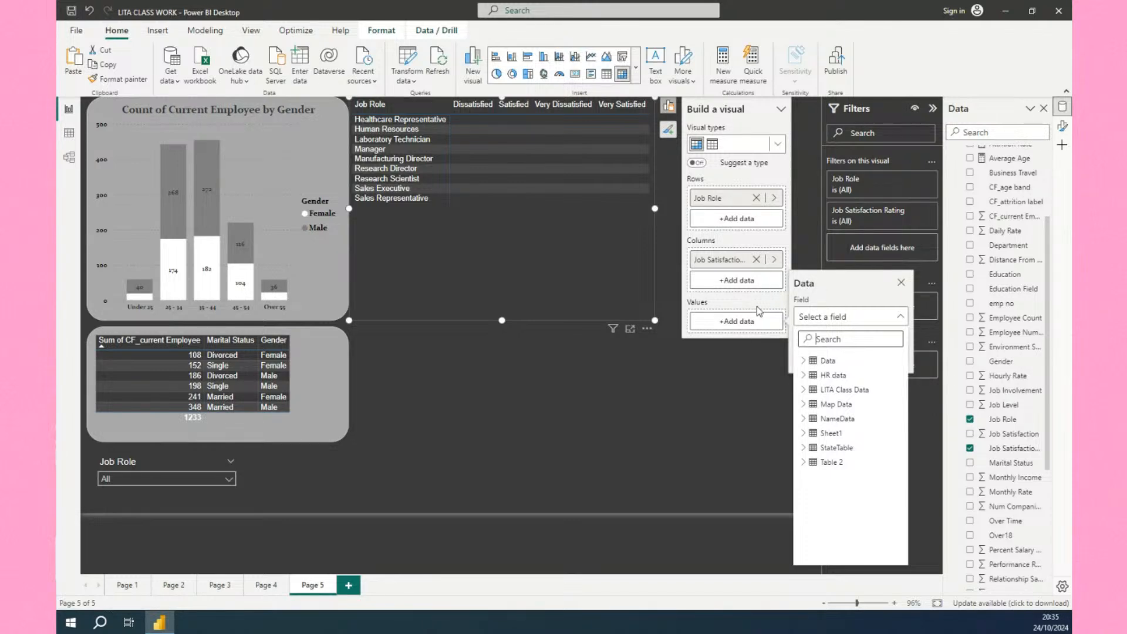
left_click(803, 375)
scroll(844, 494, "down", 2)
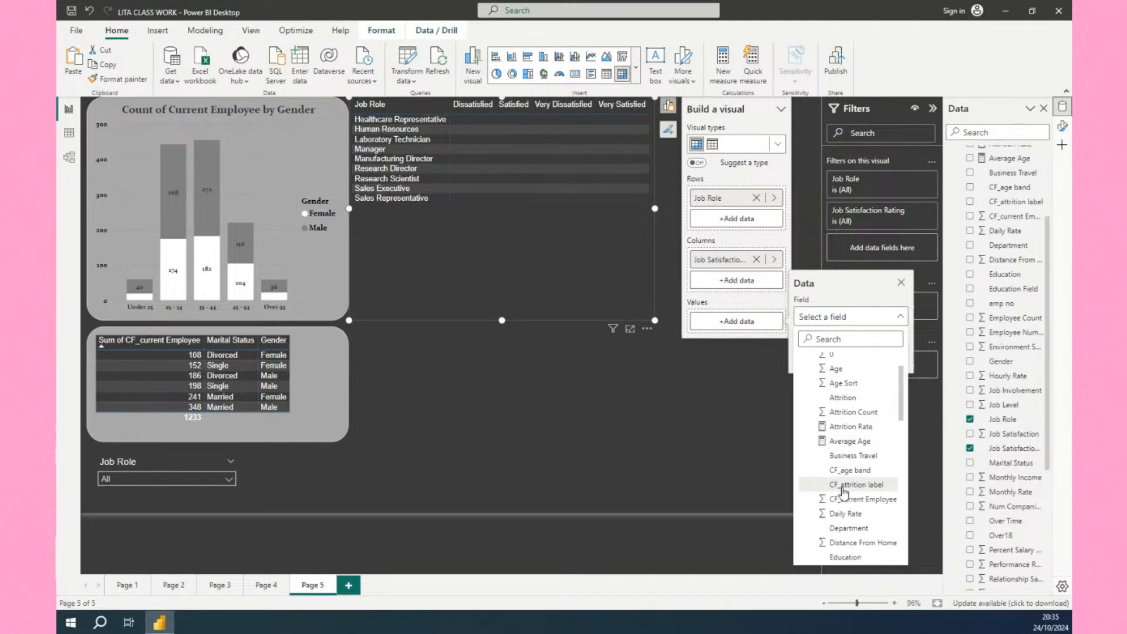
left_click(833, 414)
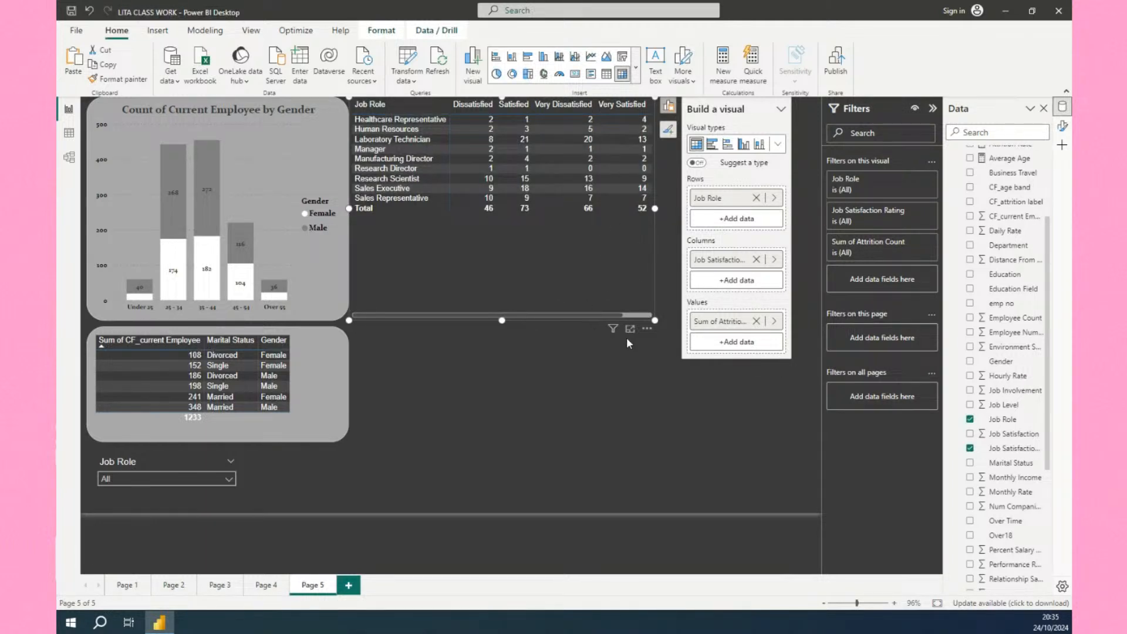
Resize the matrix to fit its rows and columns more tightly.
left_click_drag(656, 320, 685, 230)
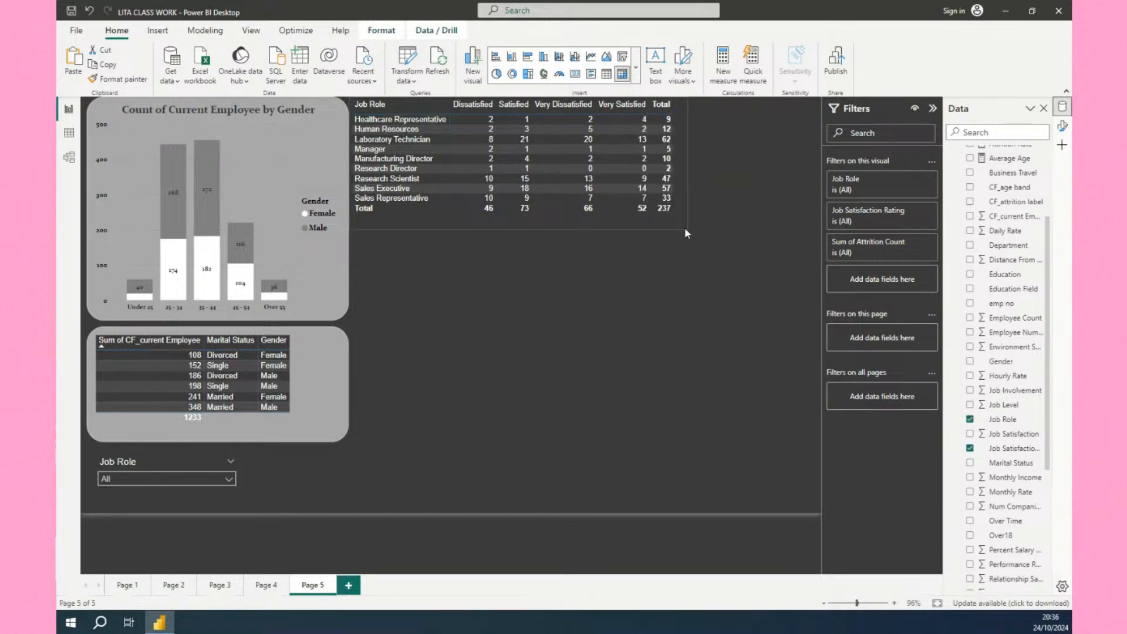
left_click(663, 205)
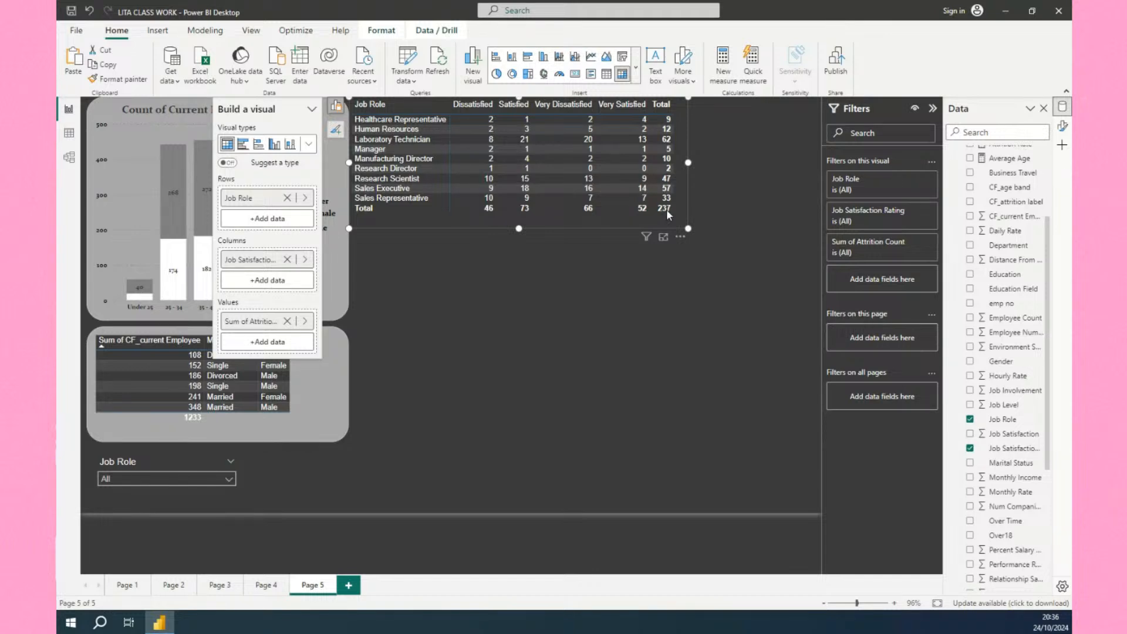
left_click(240, 592)
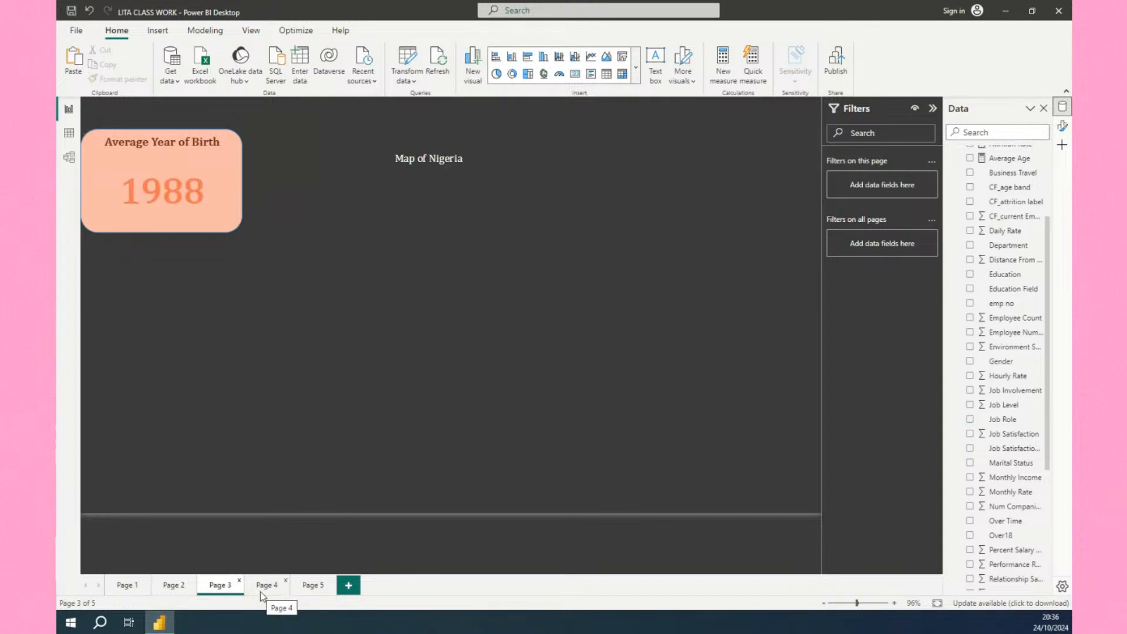
left_click(260, 591)
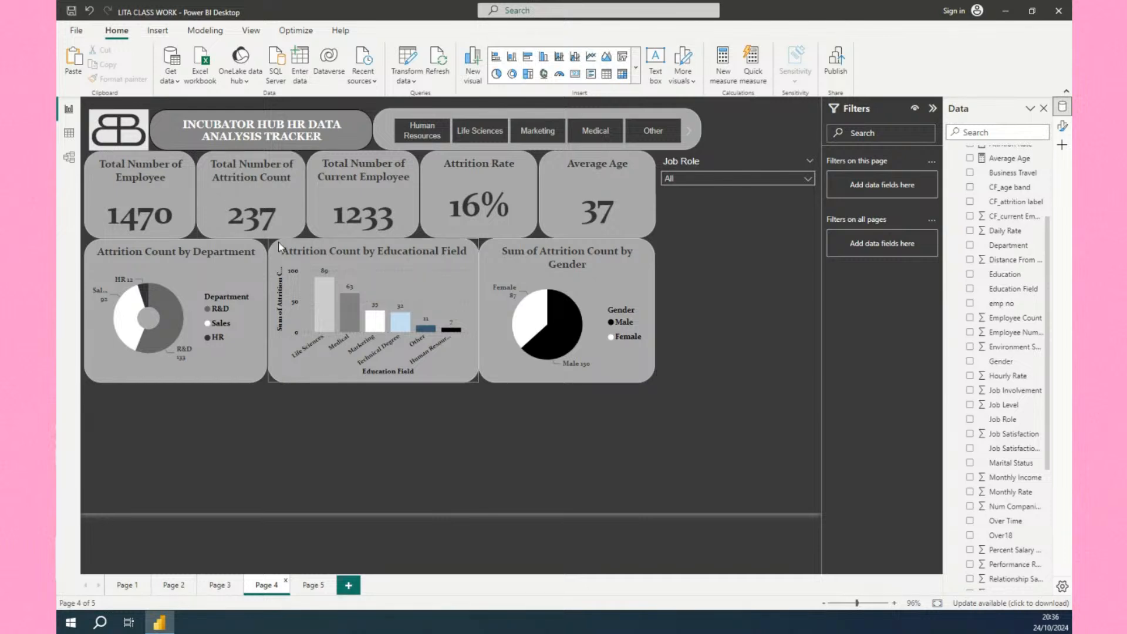
left_click(312, 586)
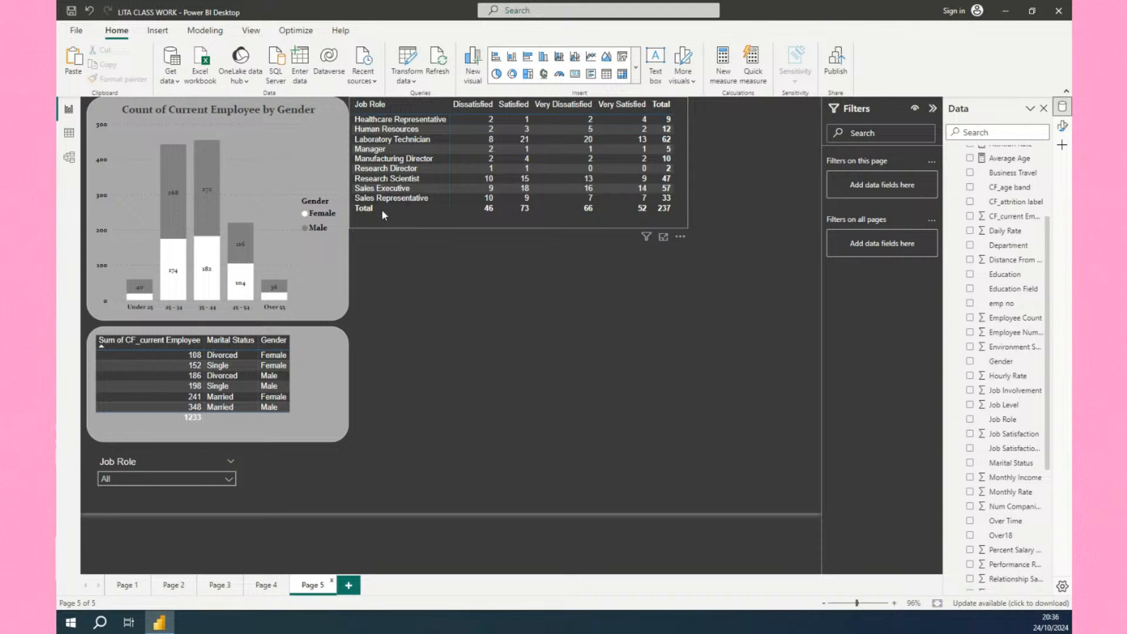
left_click(401, 105)
mouse_move(265, 308)
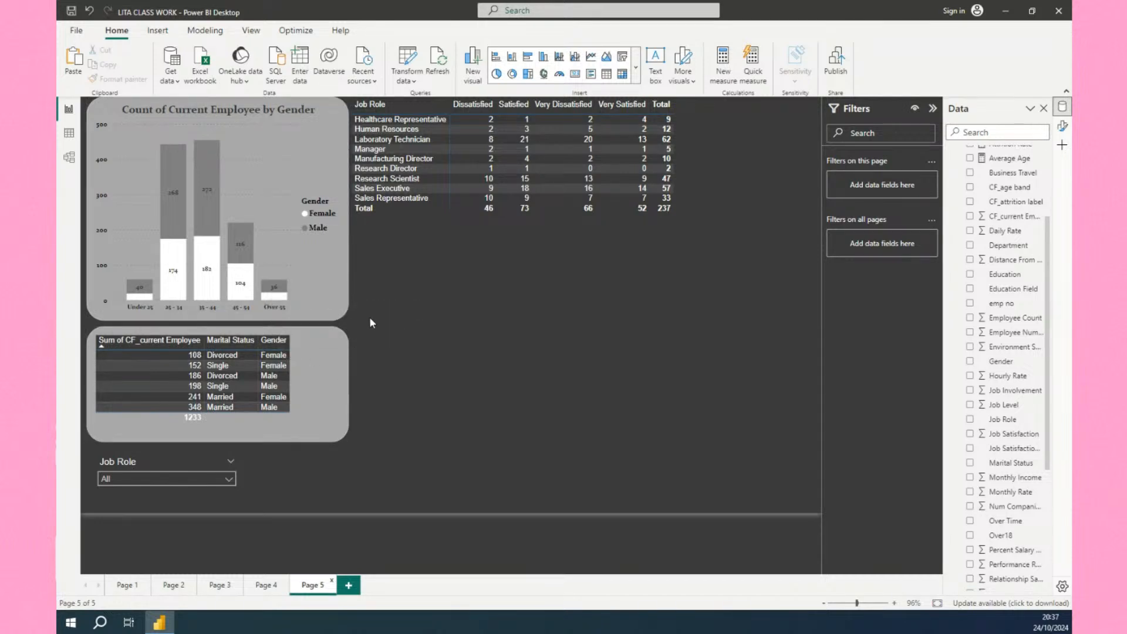
Apply the Flashy rows style preset to the matrix, trying Minimal and Bold header first.
left_click(522, 219)
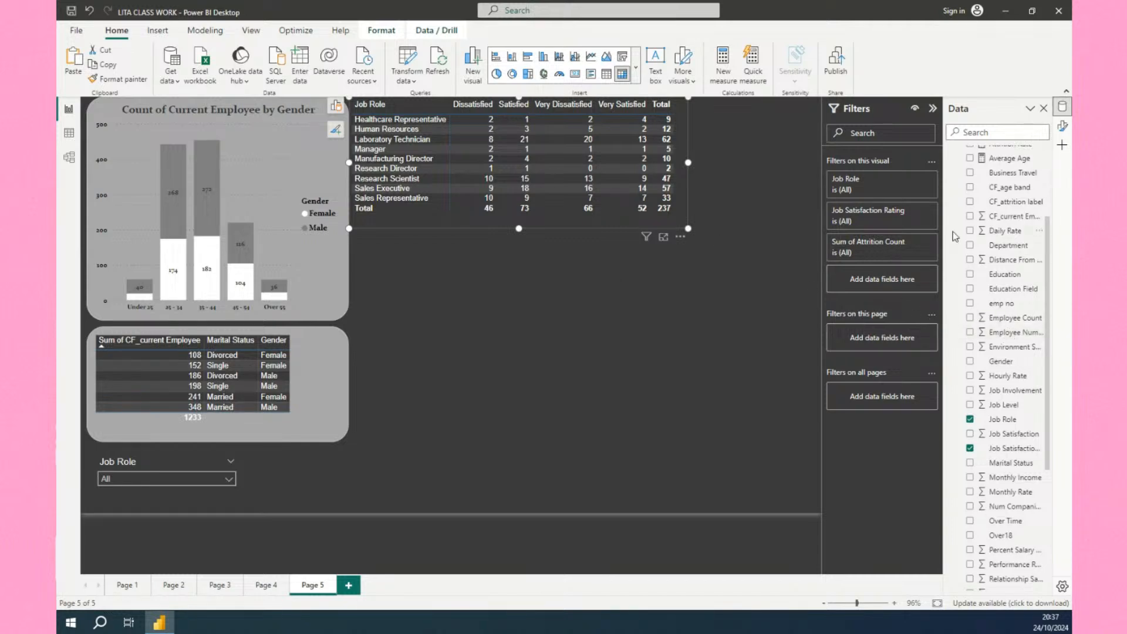
left_click(1063, 125)
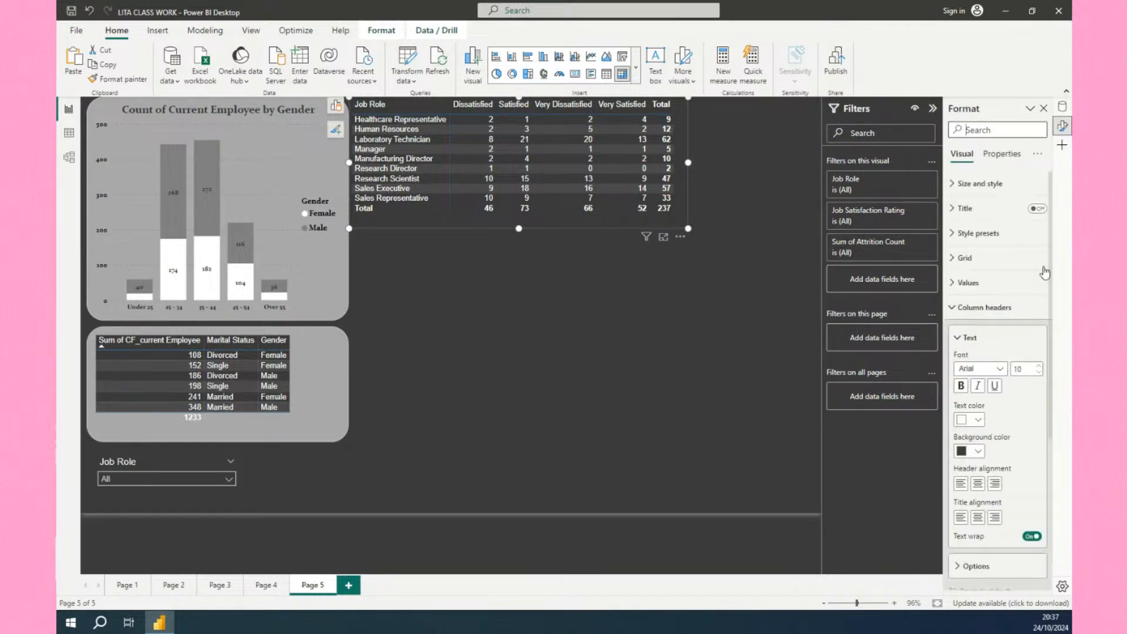
left_click(975, 234)
left_click(976, 265)
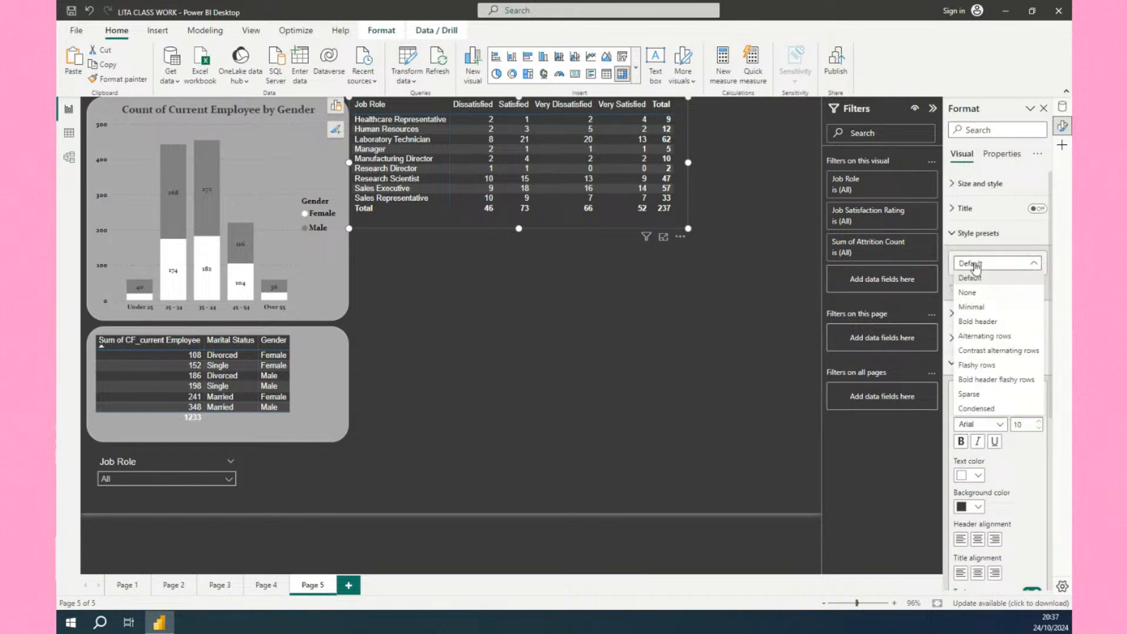
left_click(976, 307)
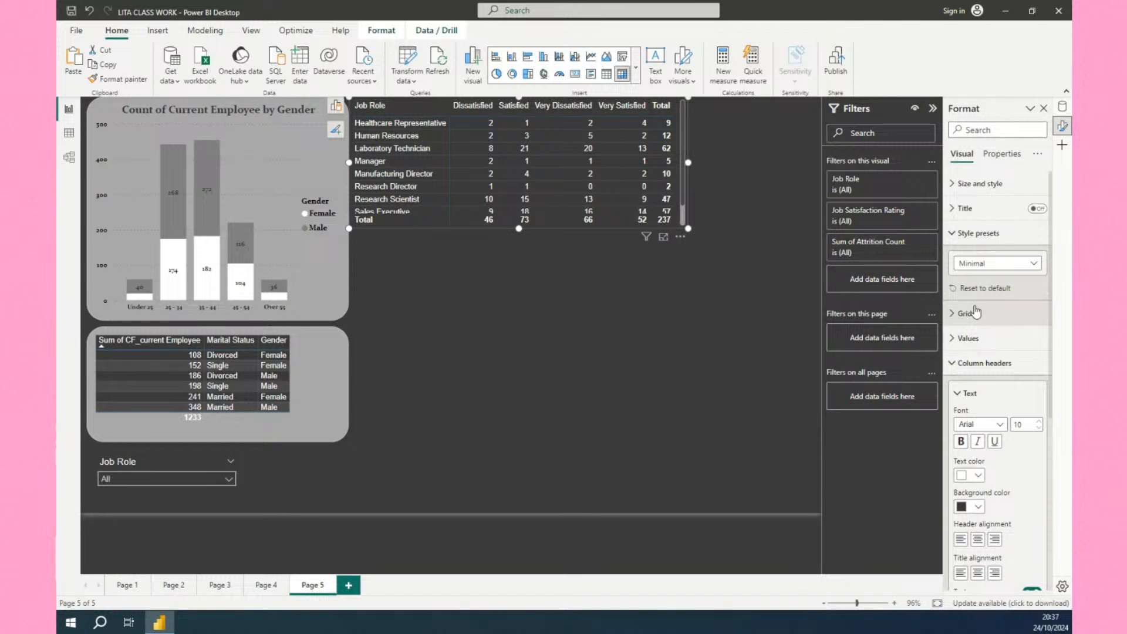
left_click(975, 266)
left_click(976, 321)
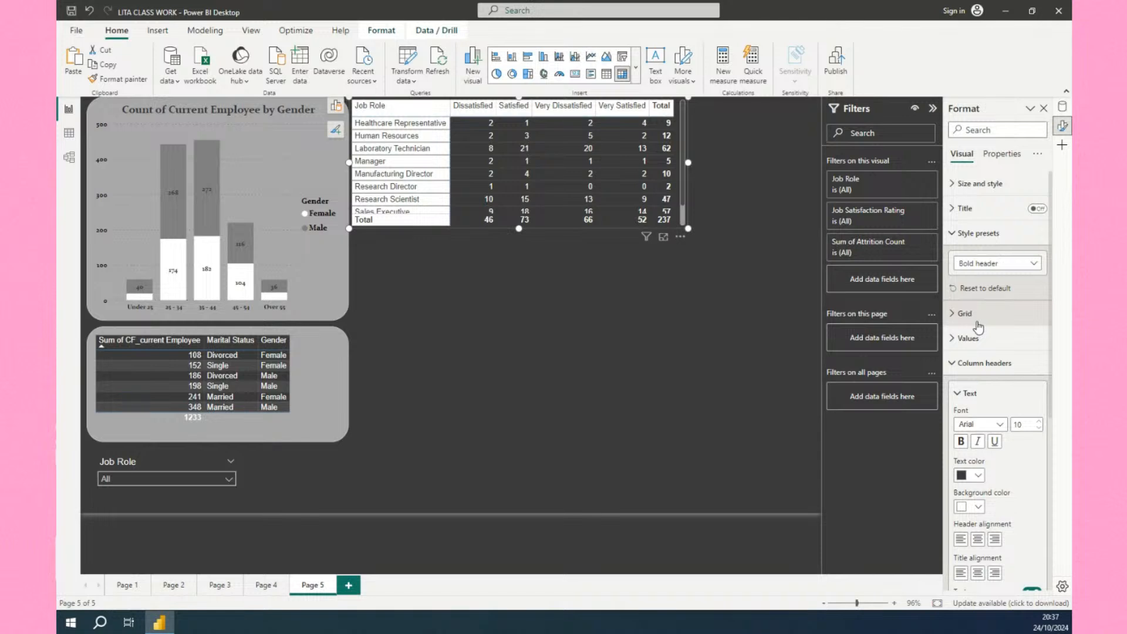
left_click(979, 263)
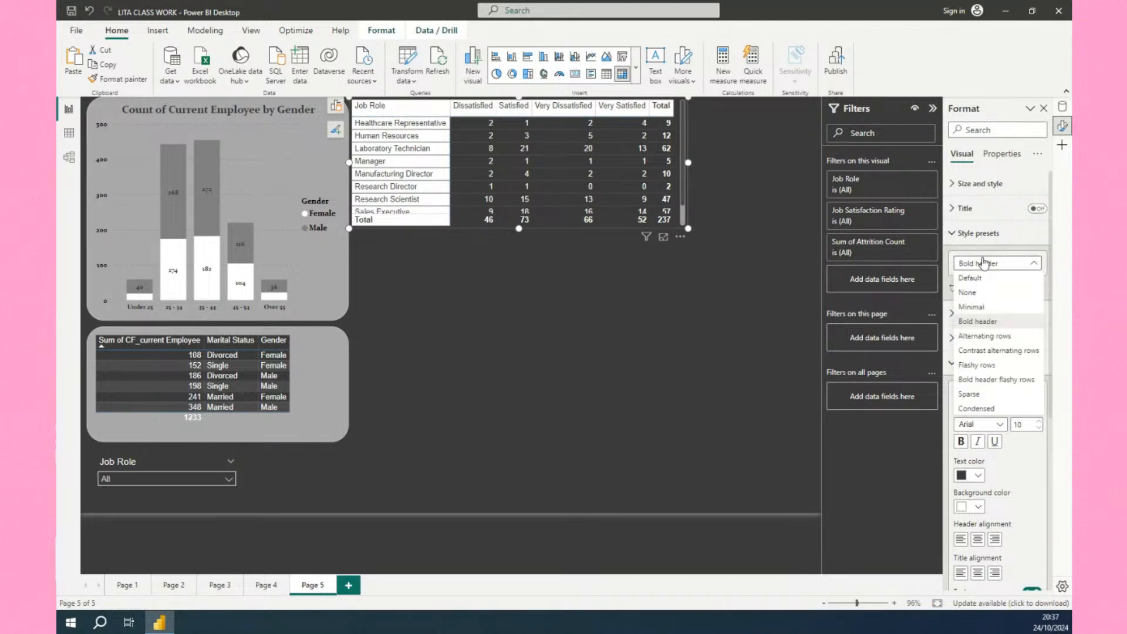
left_click(973, 365)
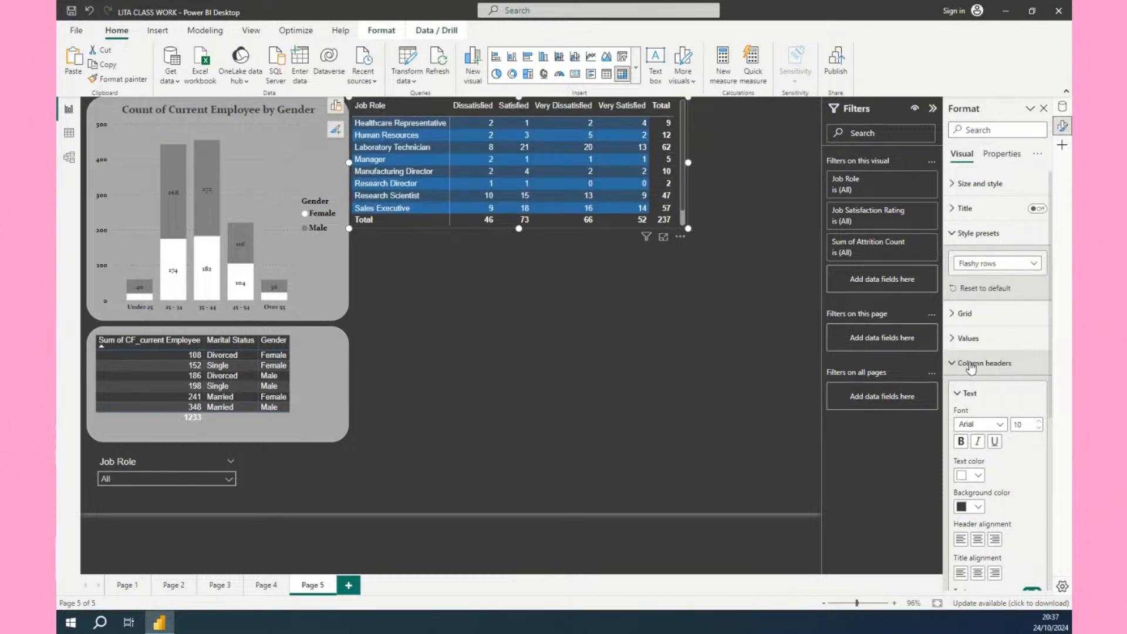
left_click(956, 366)
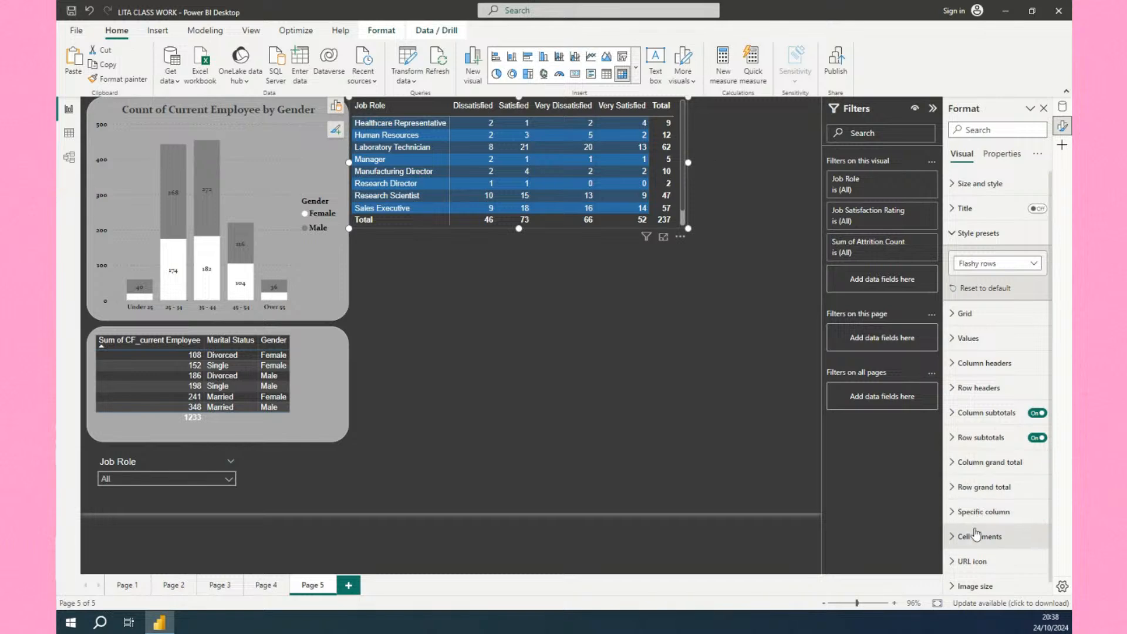
Toggle the matrix's row and column subtotals off and back on.
scroll(976, 534, "down", 1)
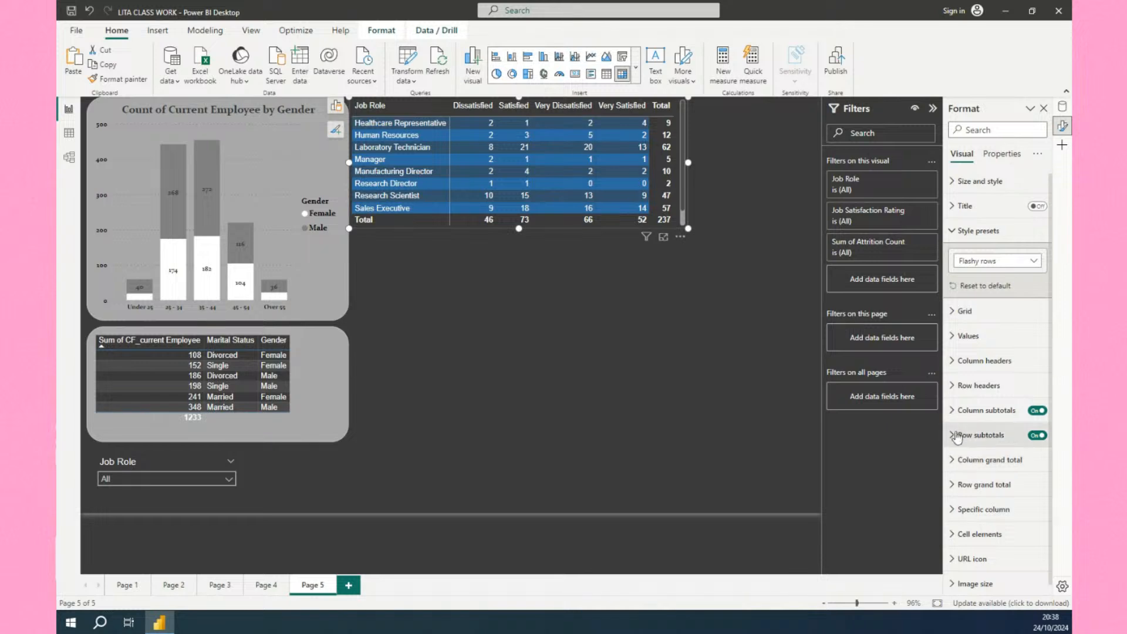
left_click(1037, 435)
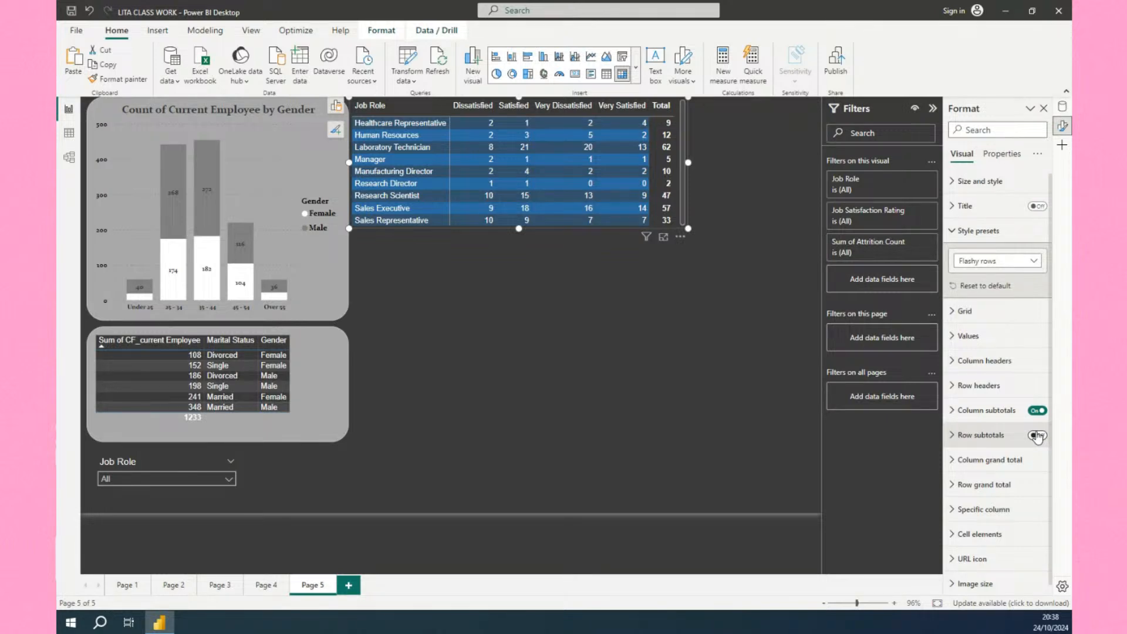
left_click(1038, 436)
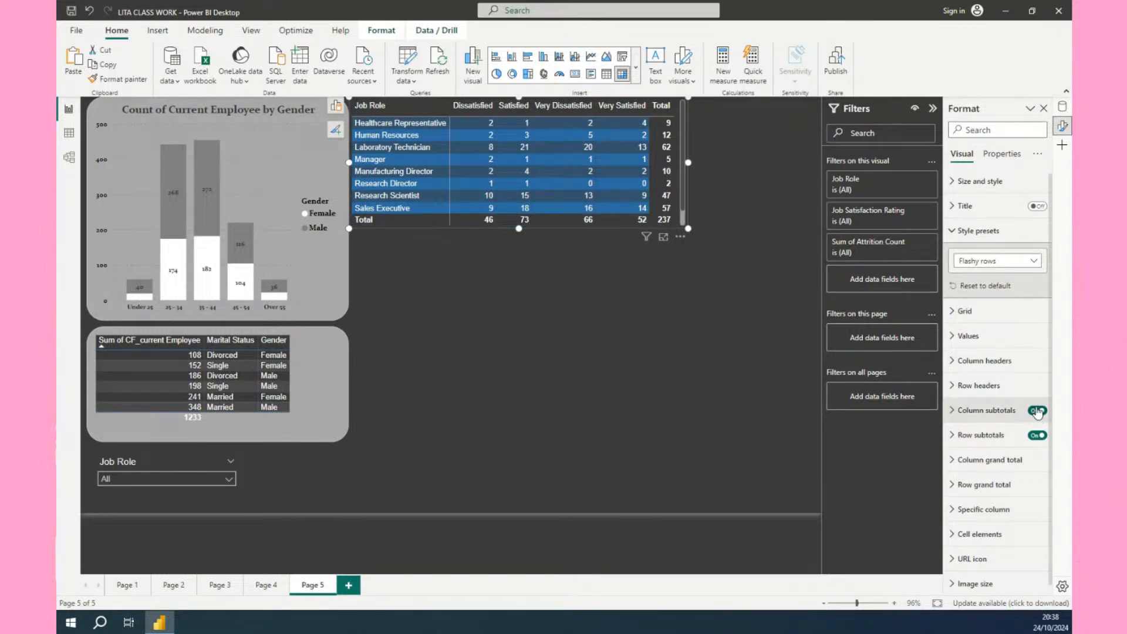
left_click(1038, 411)
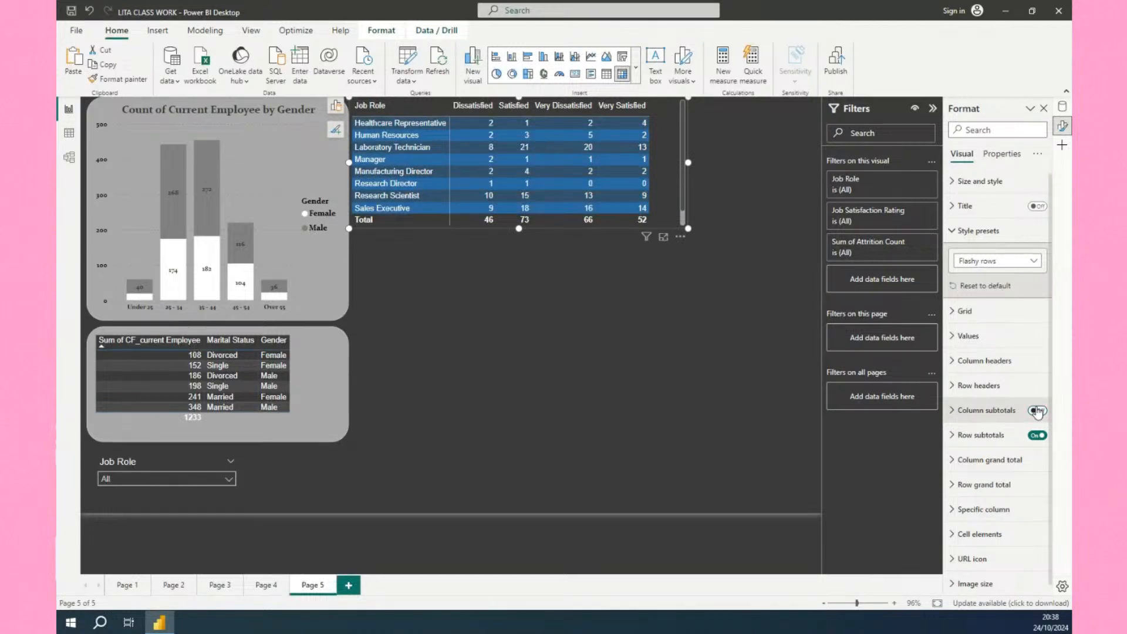
left_click(1037, 411)
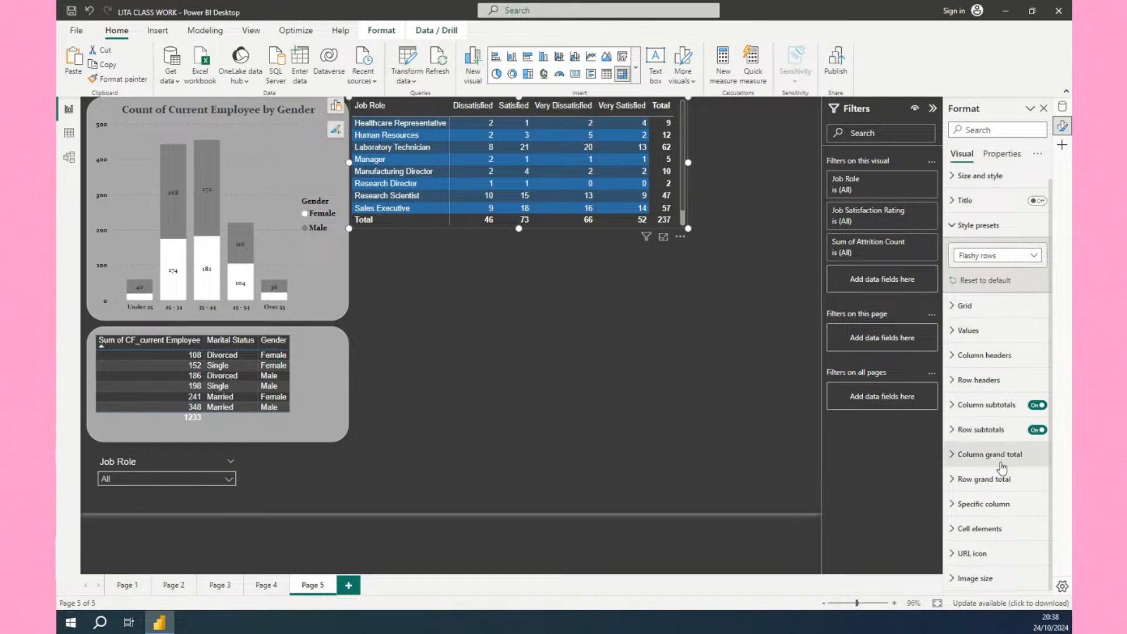
Apply the Contrast alternating rows style preset to the matrix, after inspecting the column grand total settings.
left_click(997, 458)
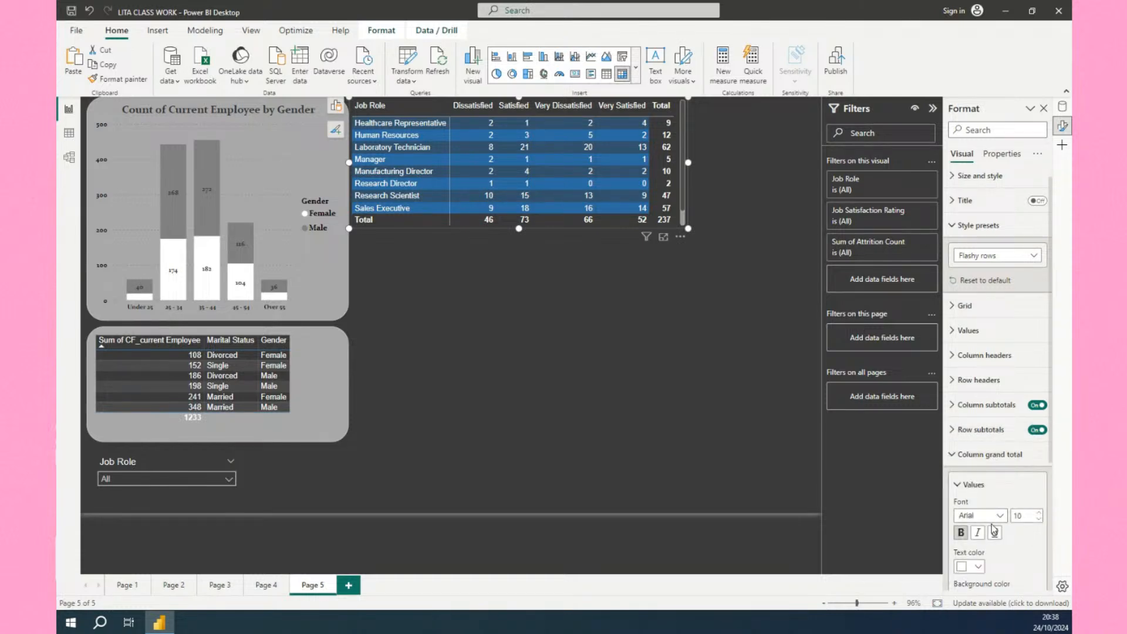
scroll(1013, 559, "down", 2)
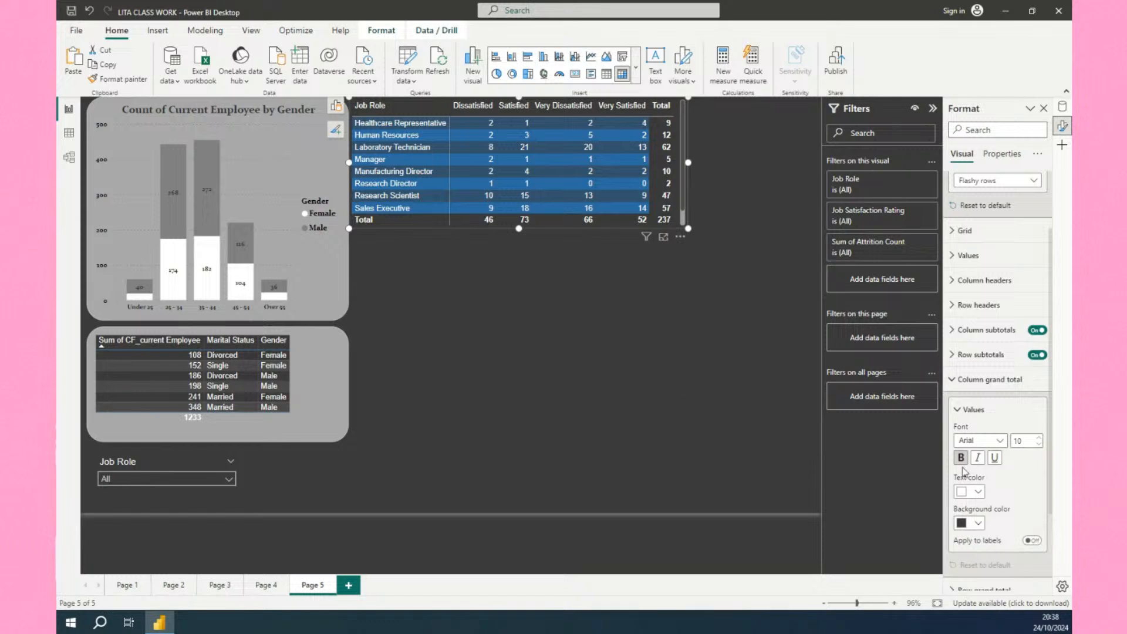
left_click(957, 410)
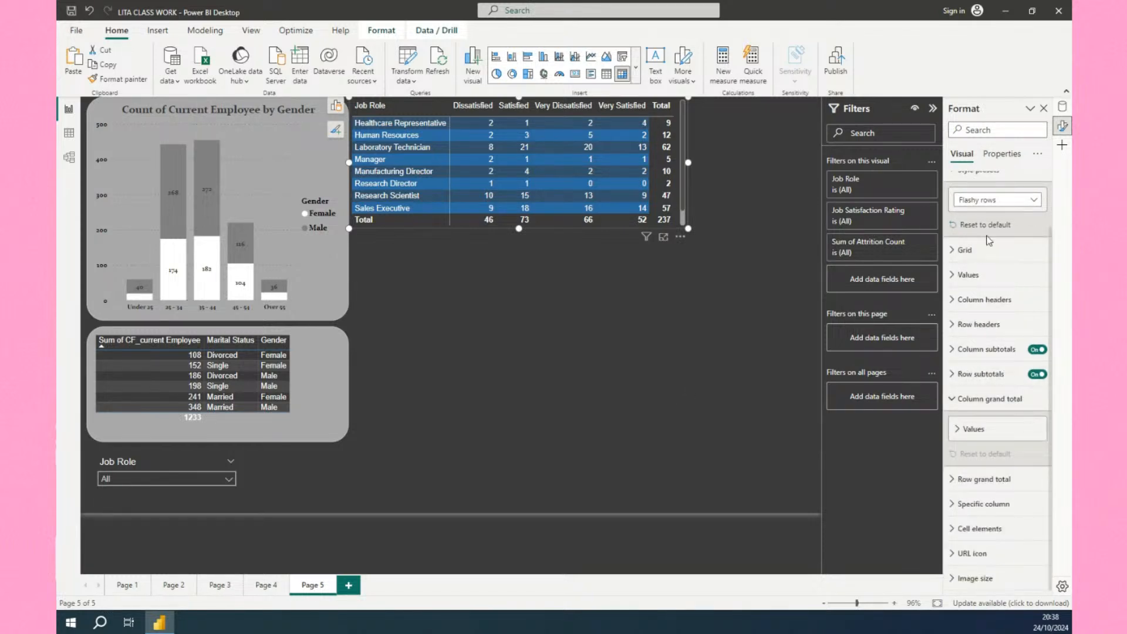
scroll(989, 241, "up", 2)
left_click(999, 253)
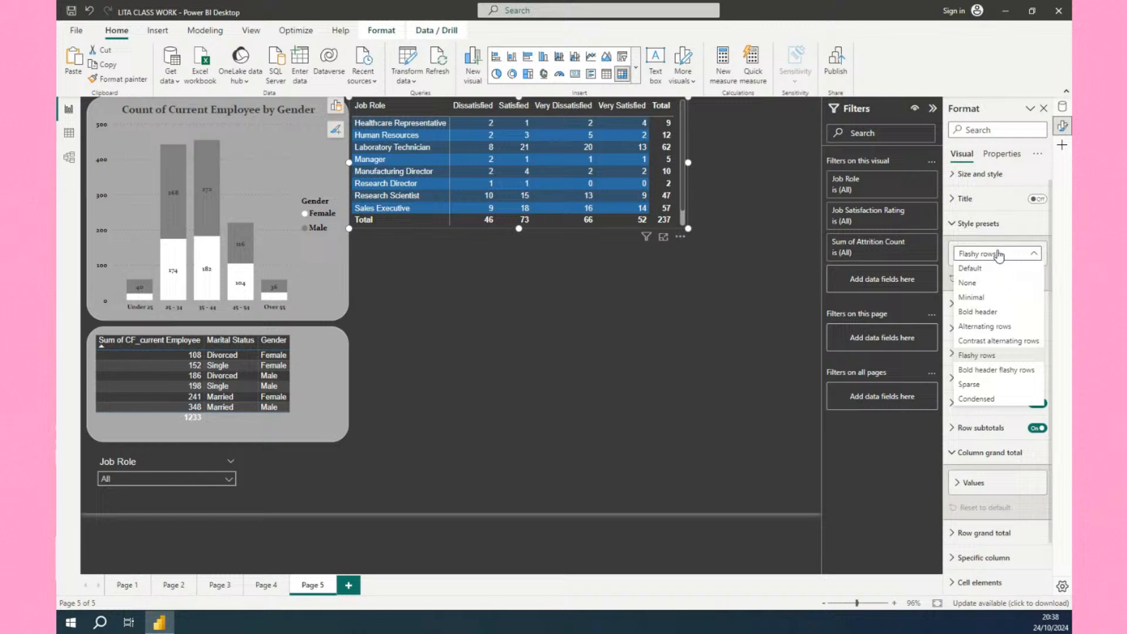
left_click(977, 342)
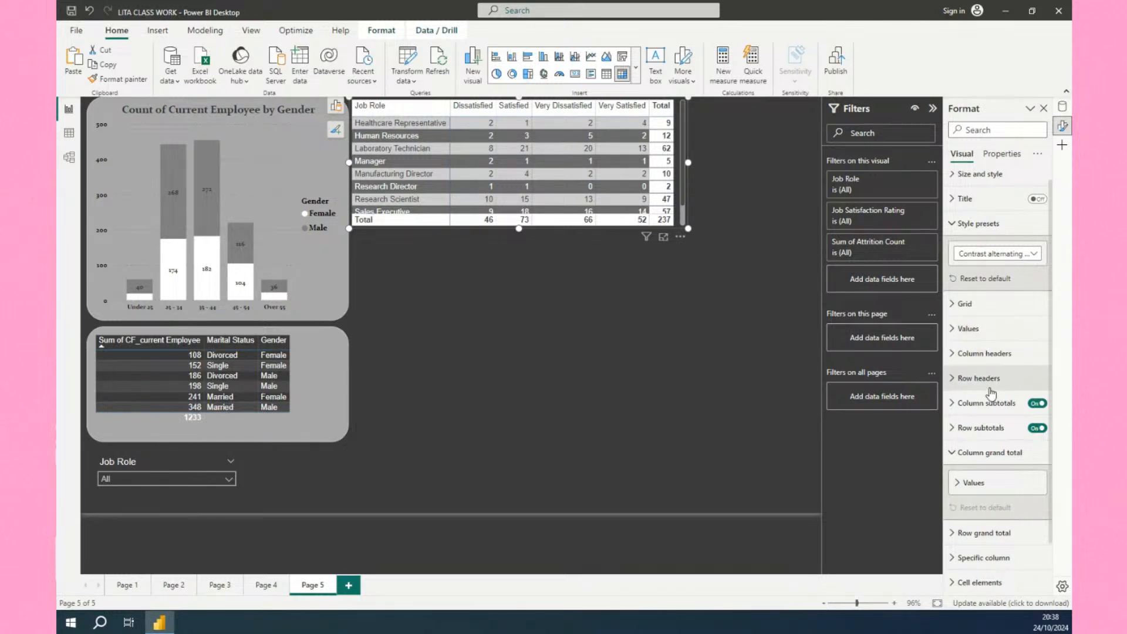
Set the matrix's value font to Cambria Math in the Values settings.
scroll(989, 382, "up", 1)
left_click(958, 338)
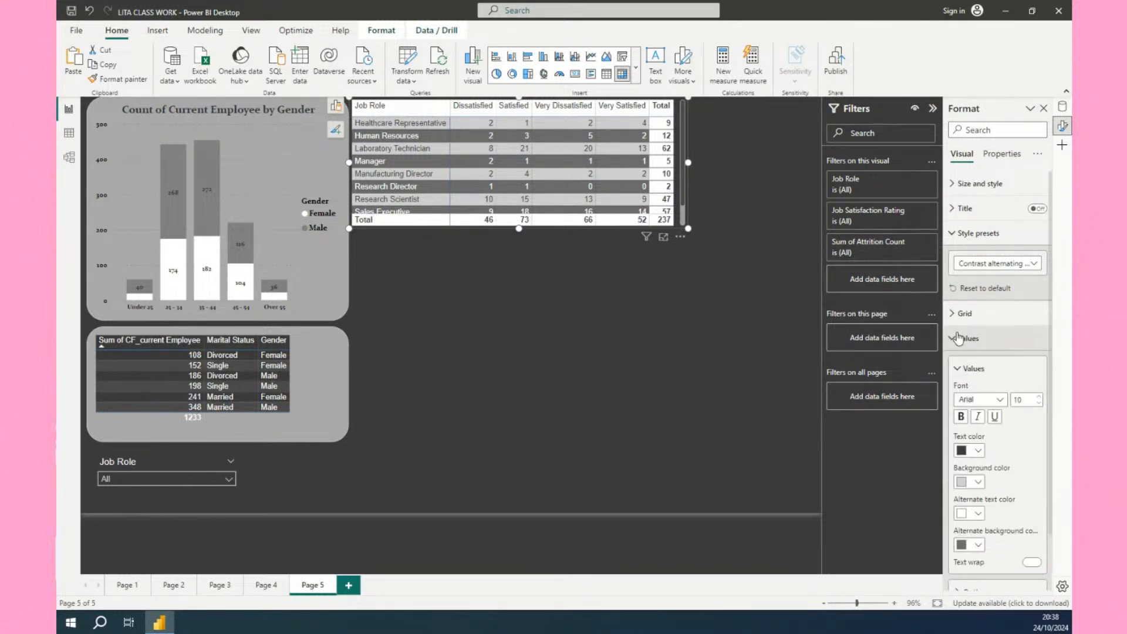
scroll(996, 432, "down", 1)
scroll(997, 433, "down", 1)
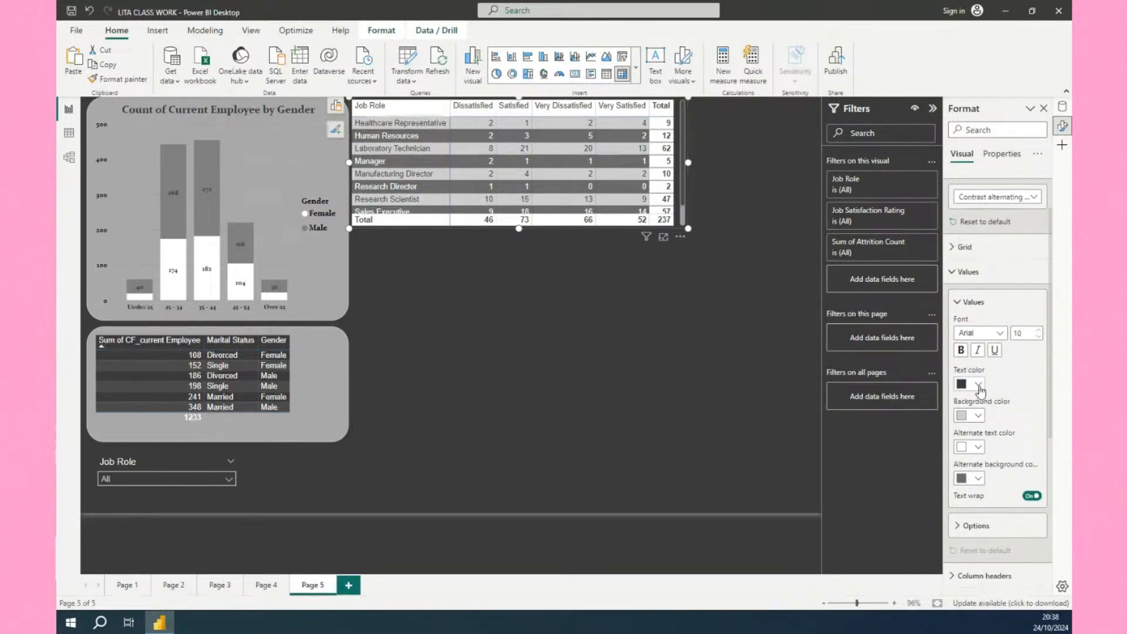
left_click(982, 415)
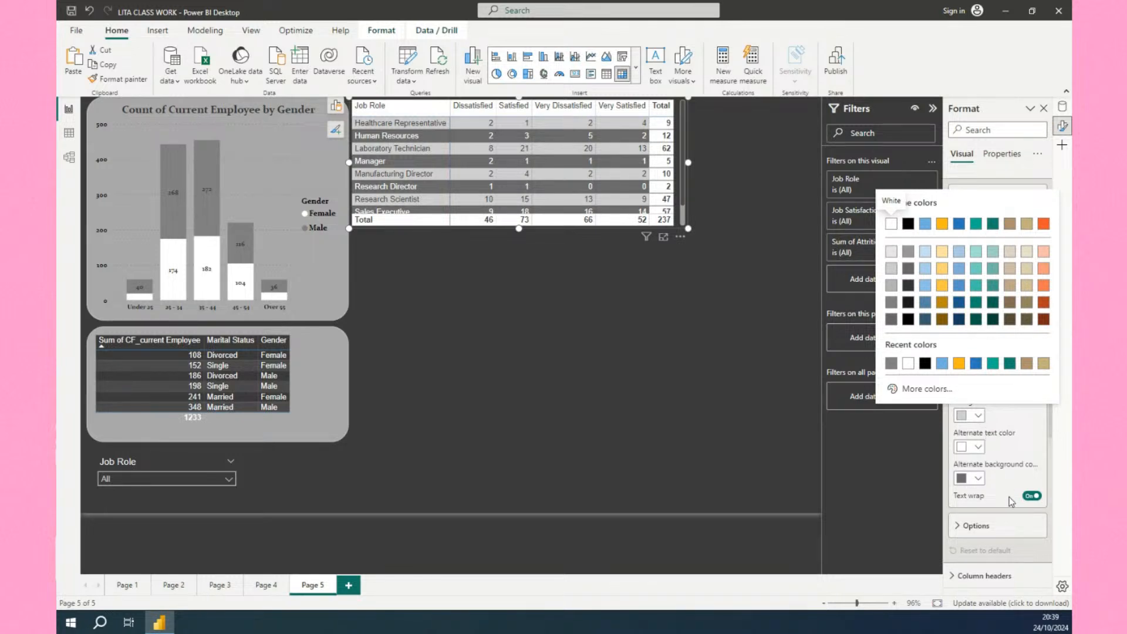
left_click(1020, 414)
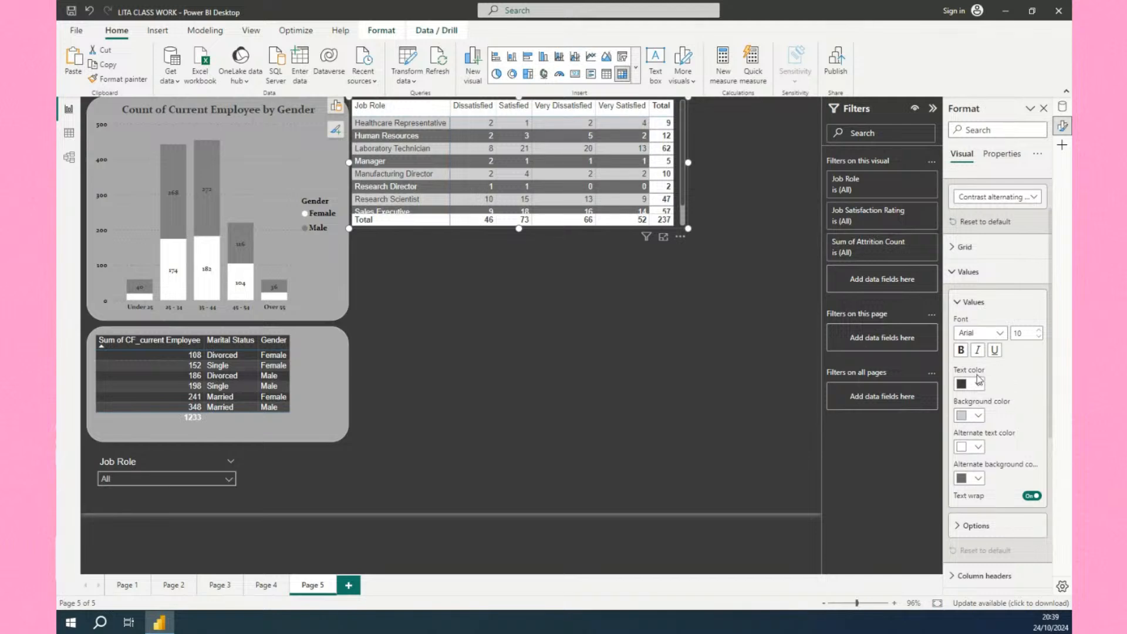
left_click(1000, 333)
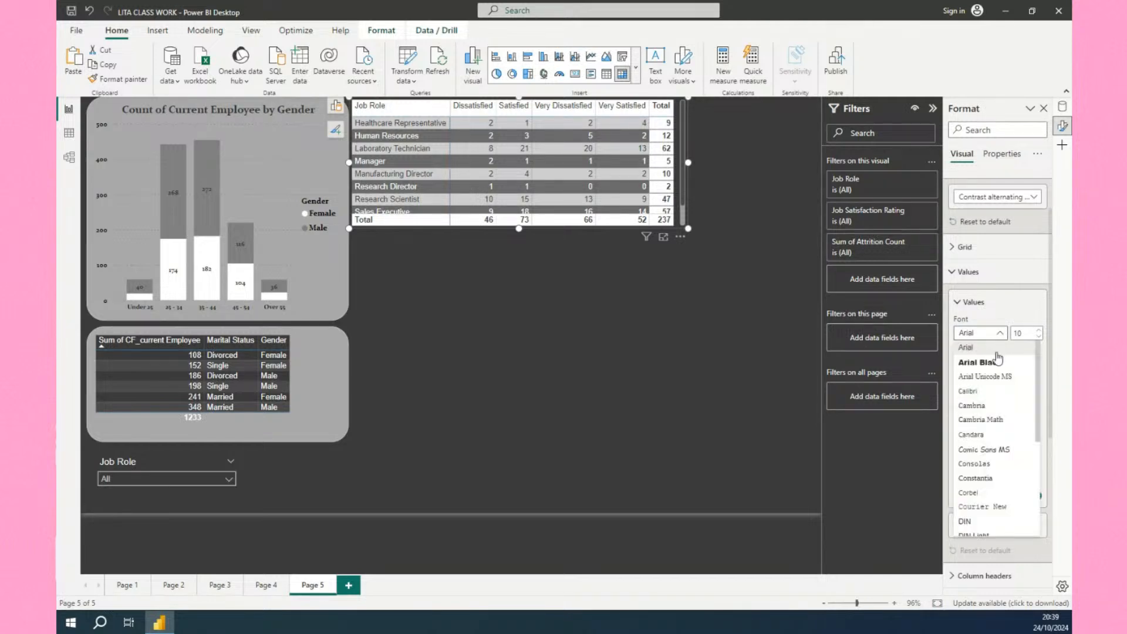
left_click(991, 419)
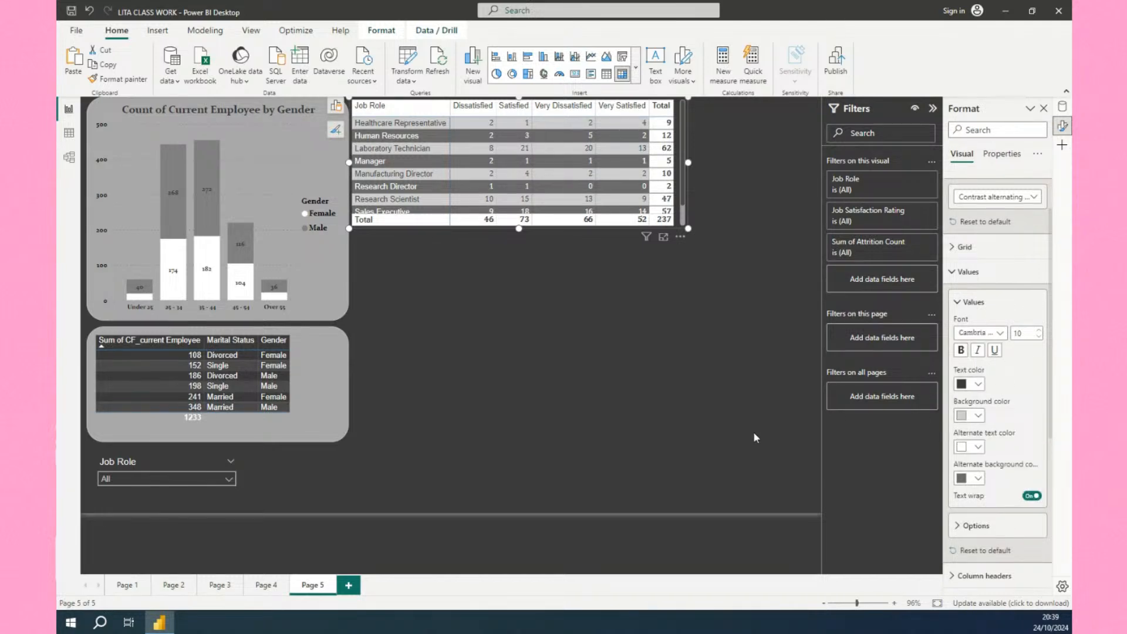
Copy the gender chart's formatting onto the attrition matrix with Format Painter and widen the matrix slightly.
left_click(678, 373)
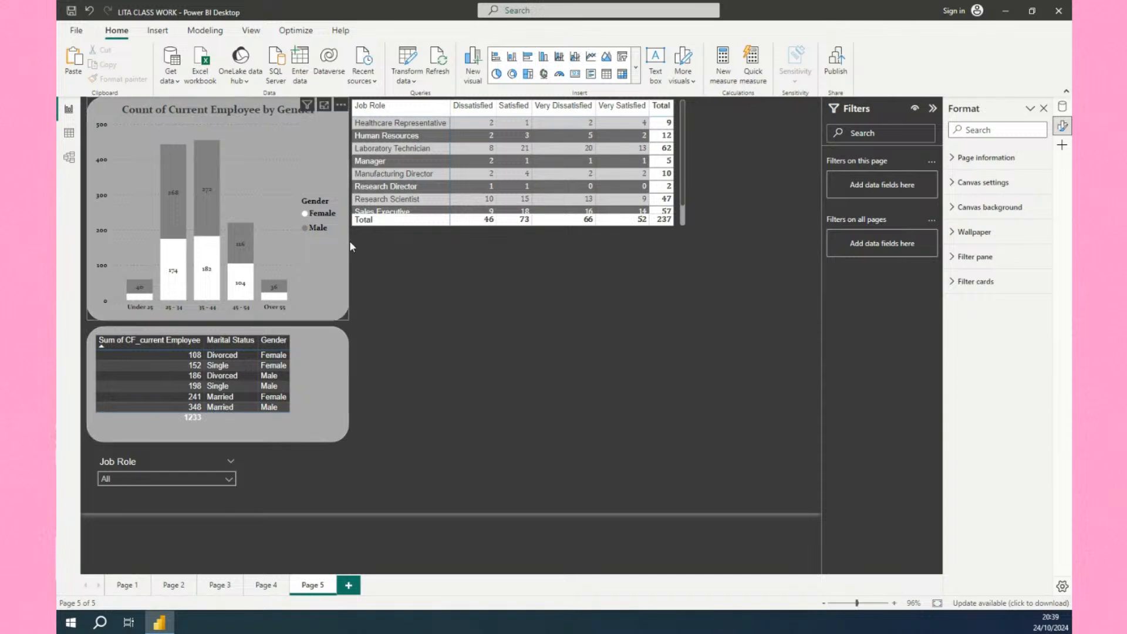
left_click(338, 283)
left_click(123, 80)
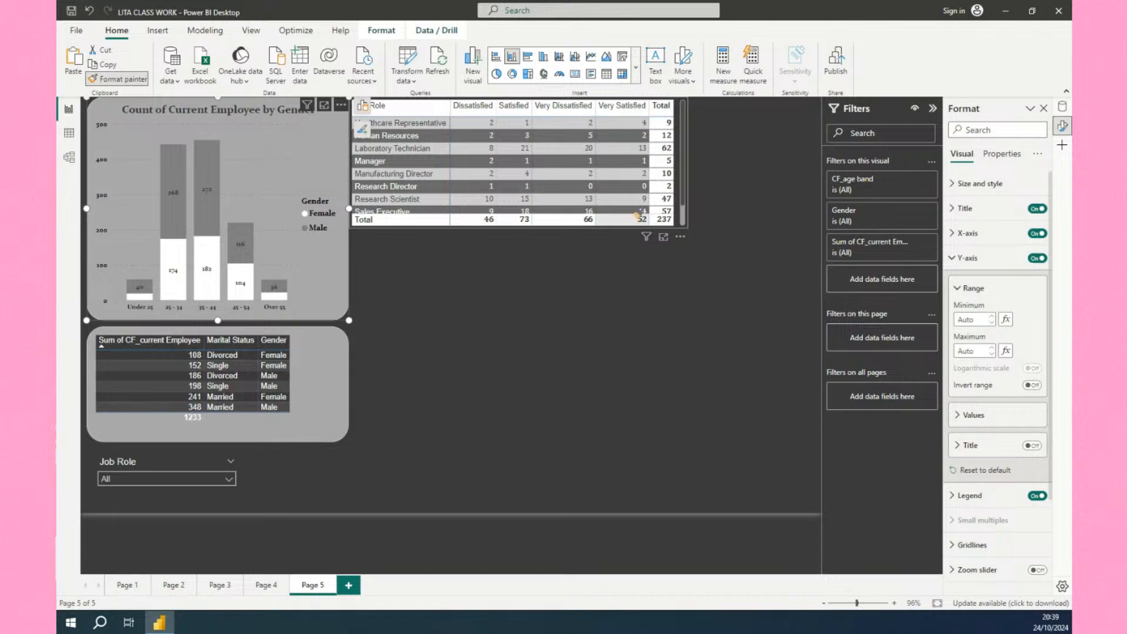
left_click(638, 219)
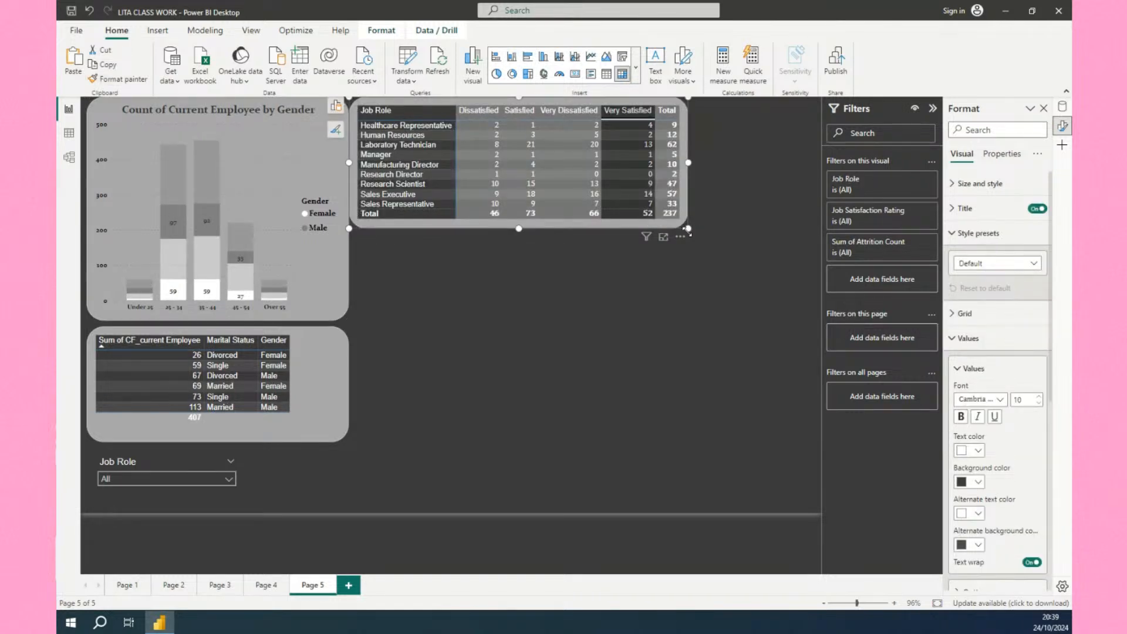
mouse_move(689, 229)
left_mouse_down()
mouse_move(745, 269)
mouse_move(726, 241)
mouse_move(697, 251)
mouse_move(693, 223)
mouse_move(698, 232)
left_mouse_up()
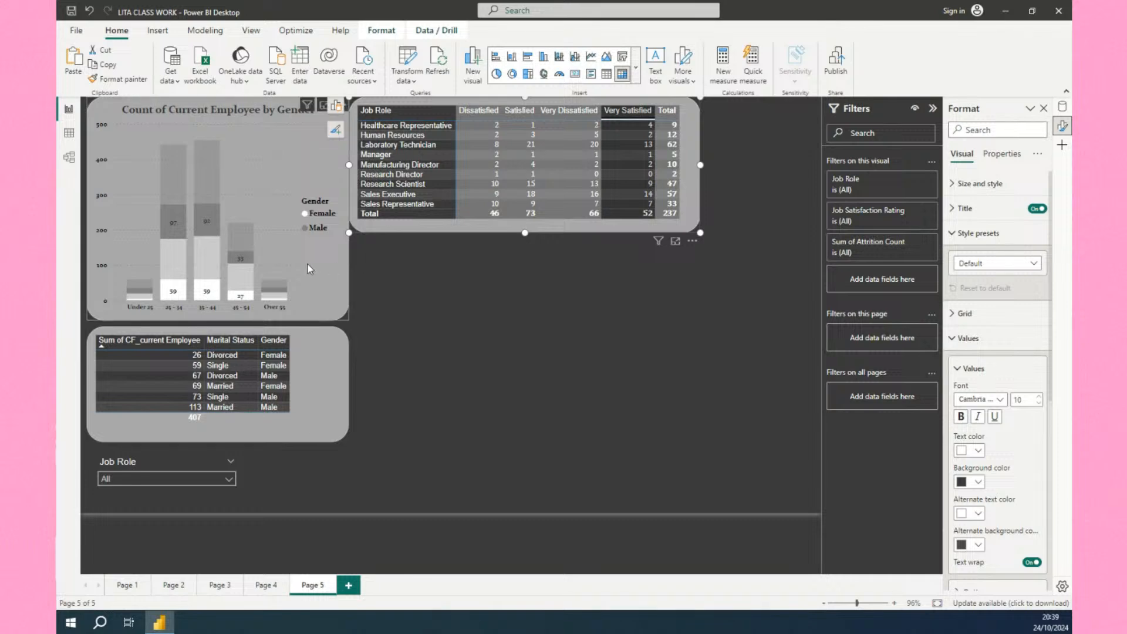
Apply the gender chart's formatting to the marital status table with Format Painter.
left_click(208, 98)
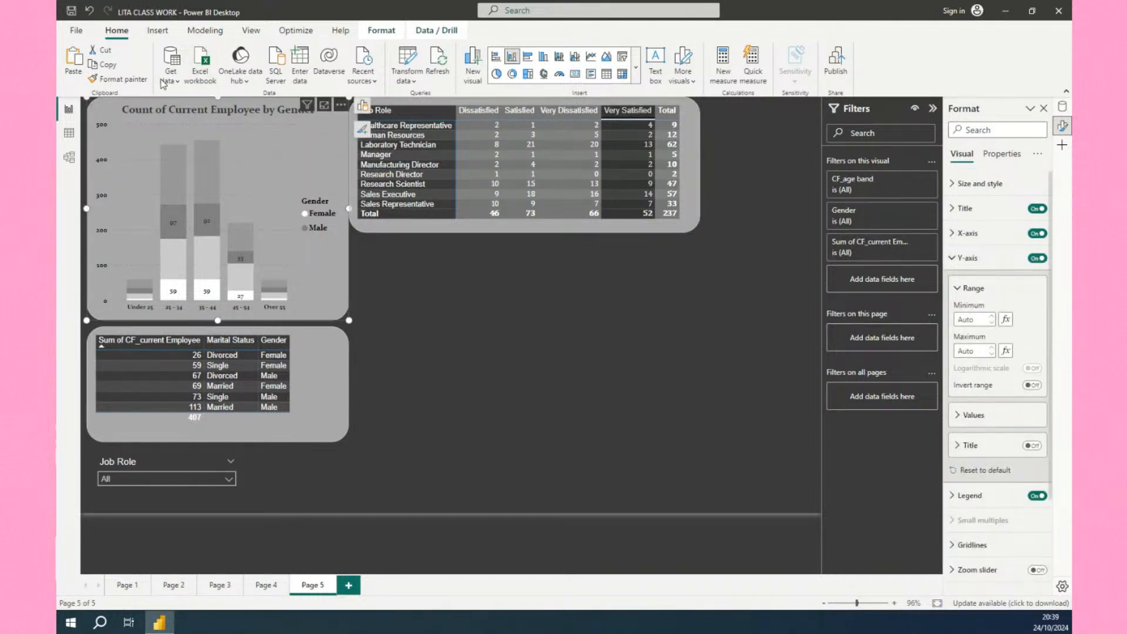
left_click(141, 82)
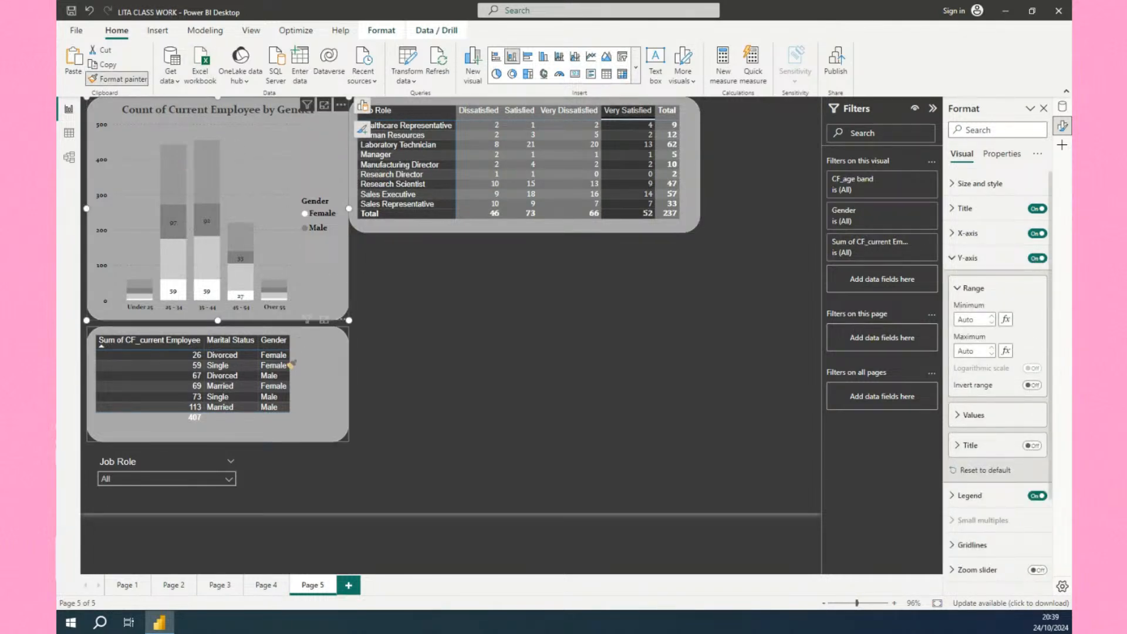
left_click(320, 385)
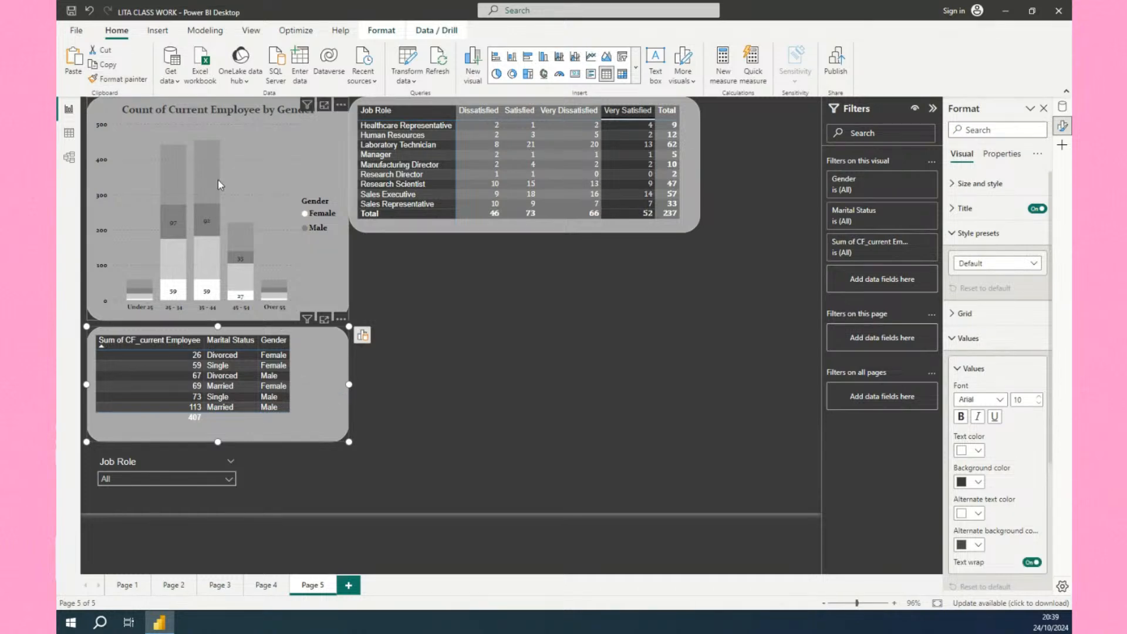
left_click(203, 103)
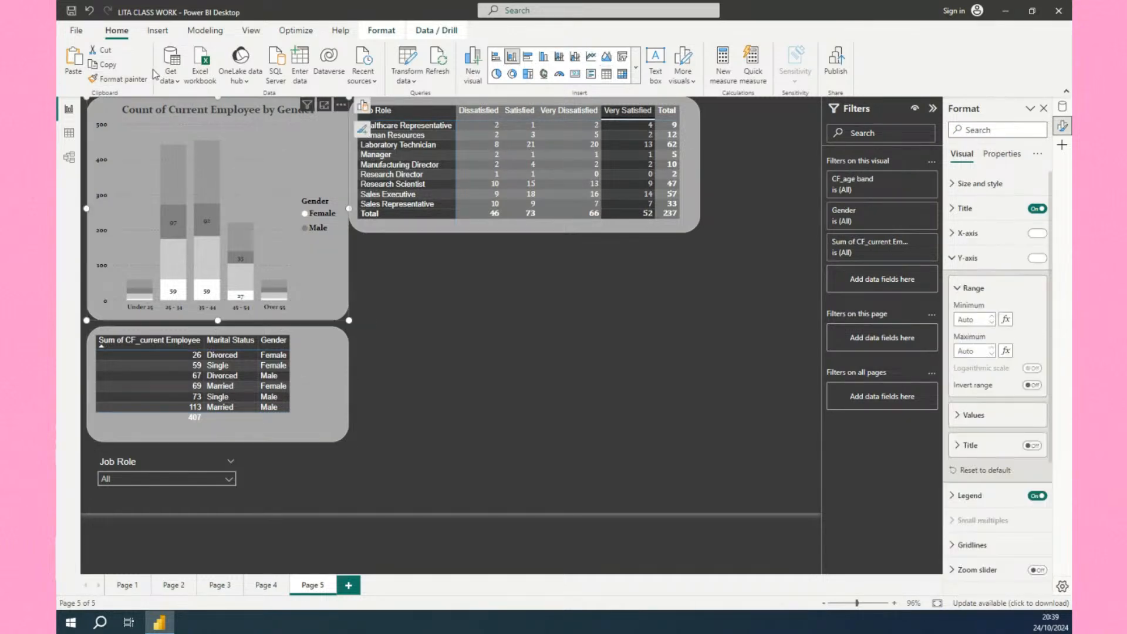
left_click(120, 78)
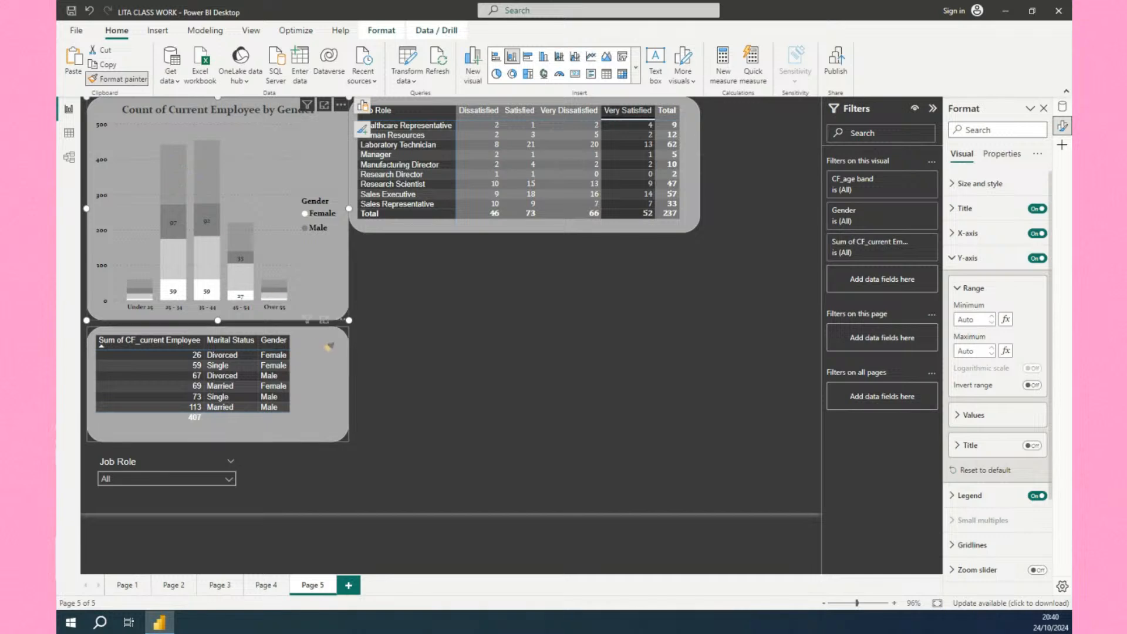
left_click(318, 361)
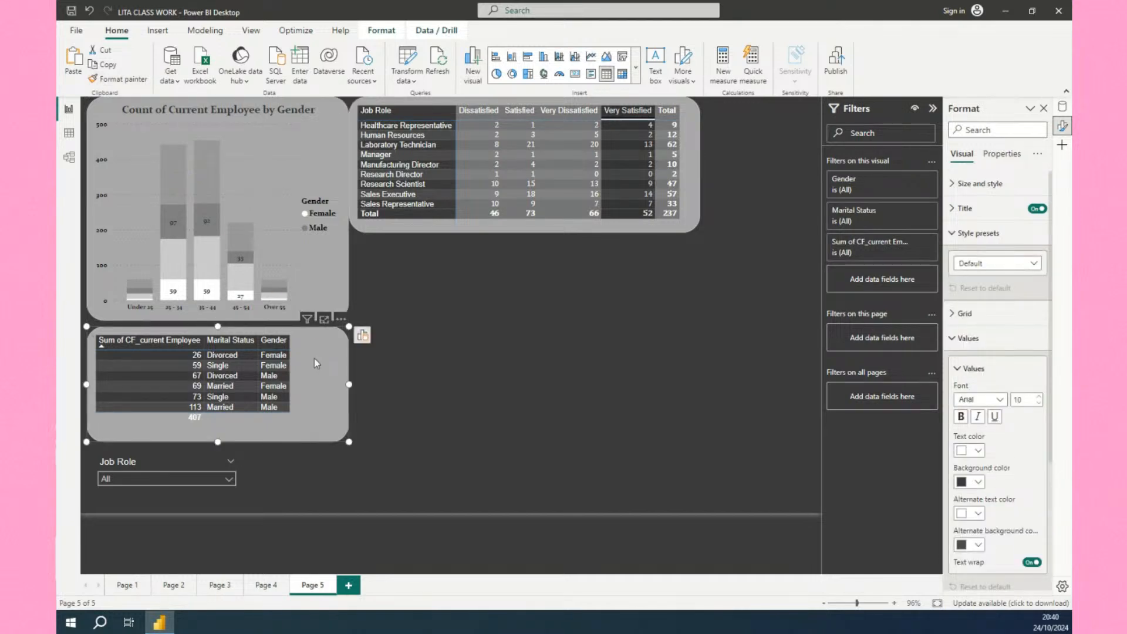
left_click(267, 161)
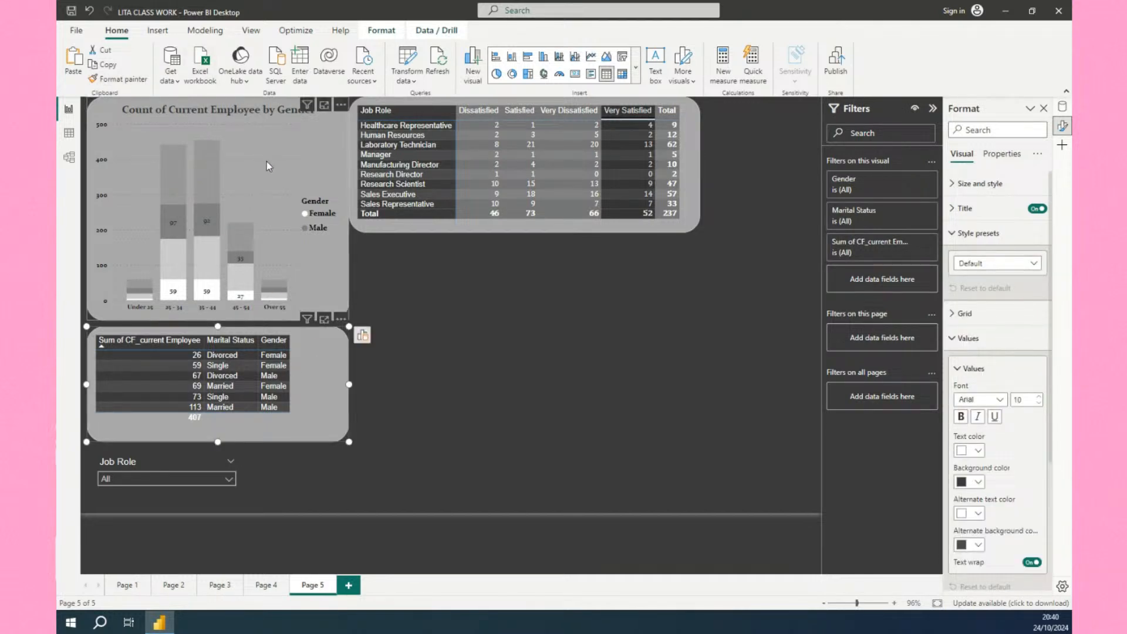
left_click(127, 79)
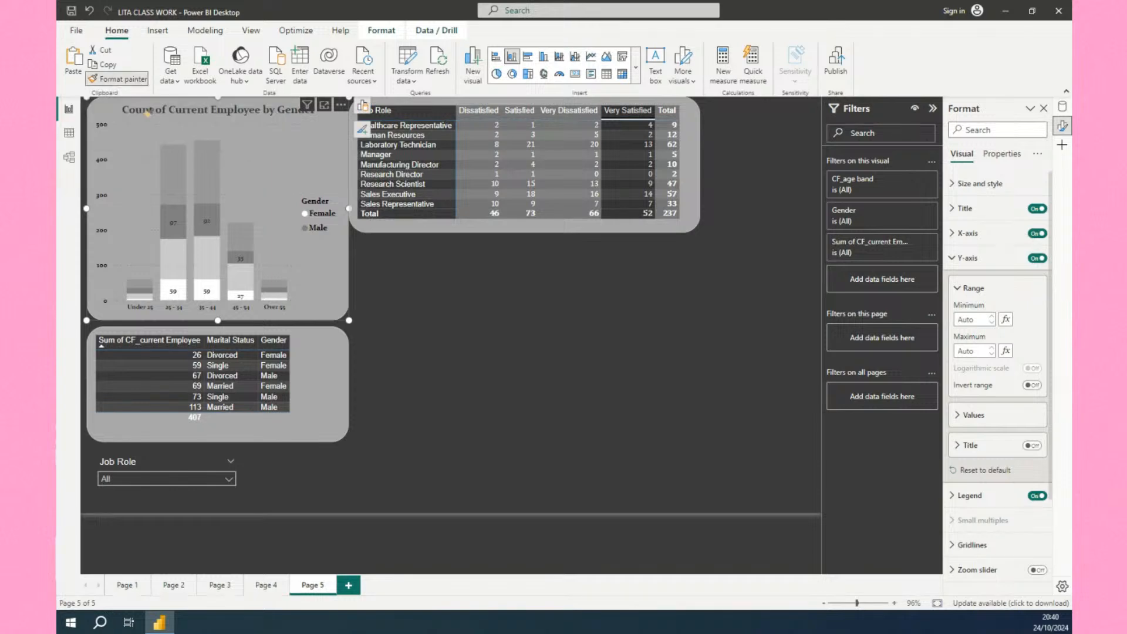
left_click(249, 366)
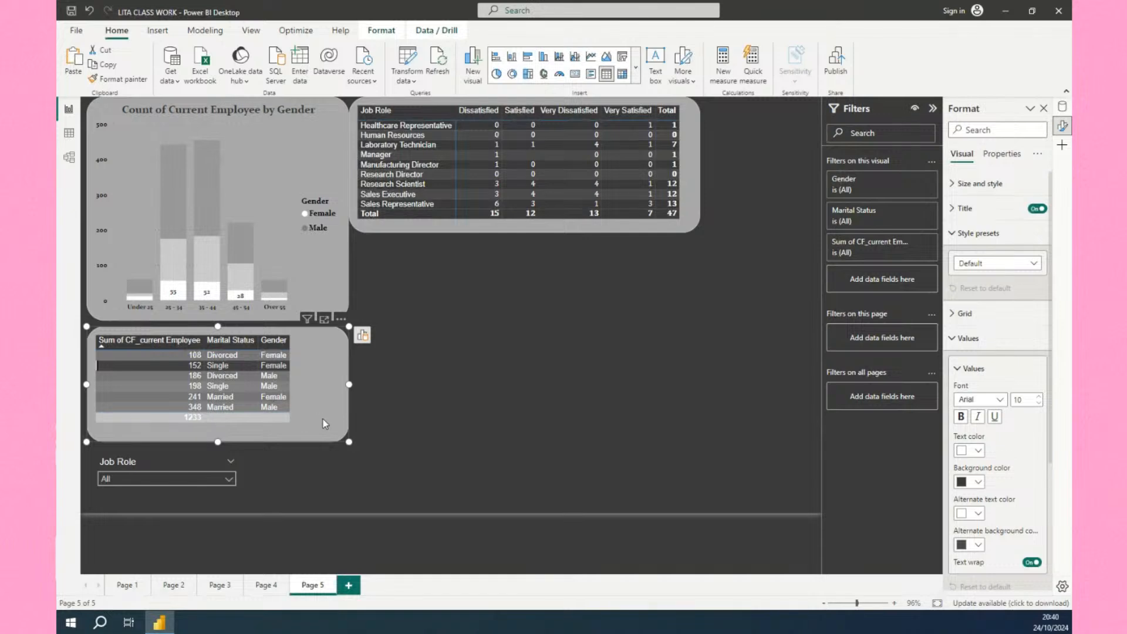
left_click(383, 432)
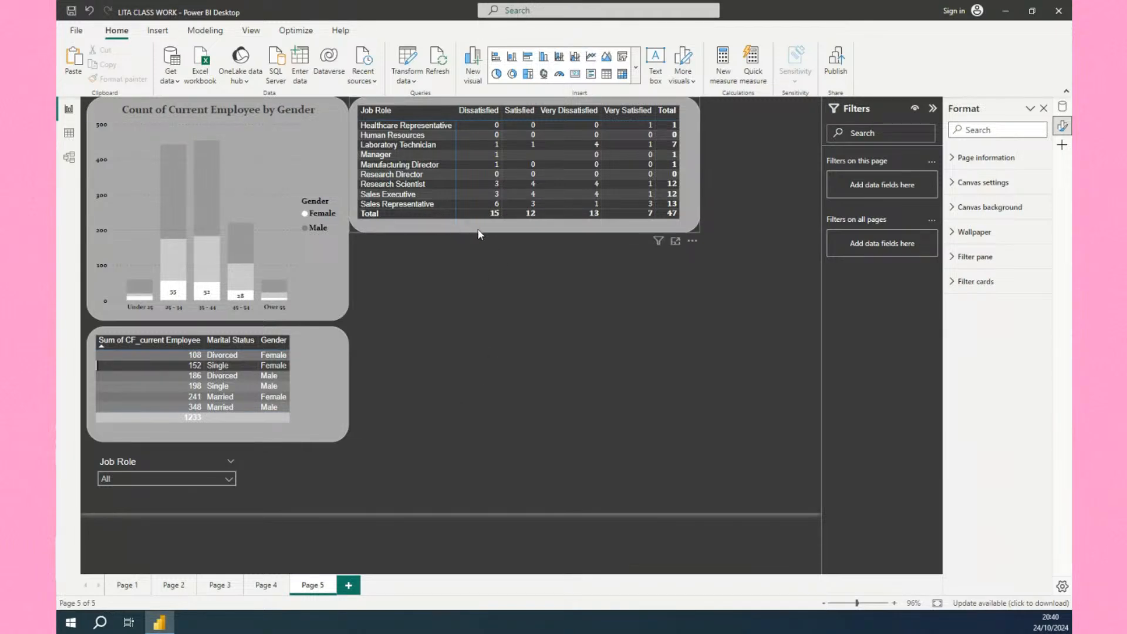
Select the Job Satisfaction field in the HR data table and choose a column to sort it by.
left_click(454, 228)
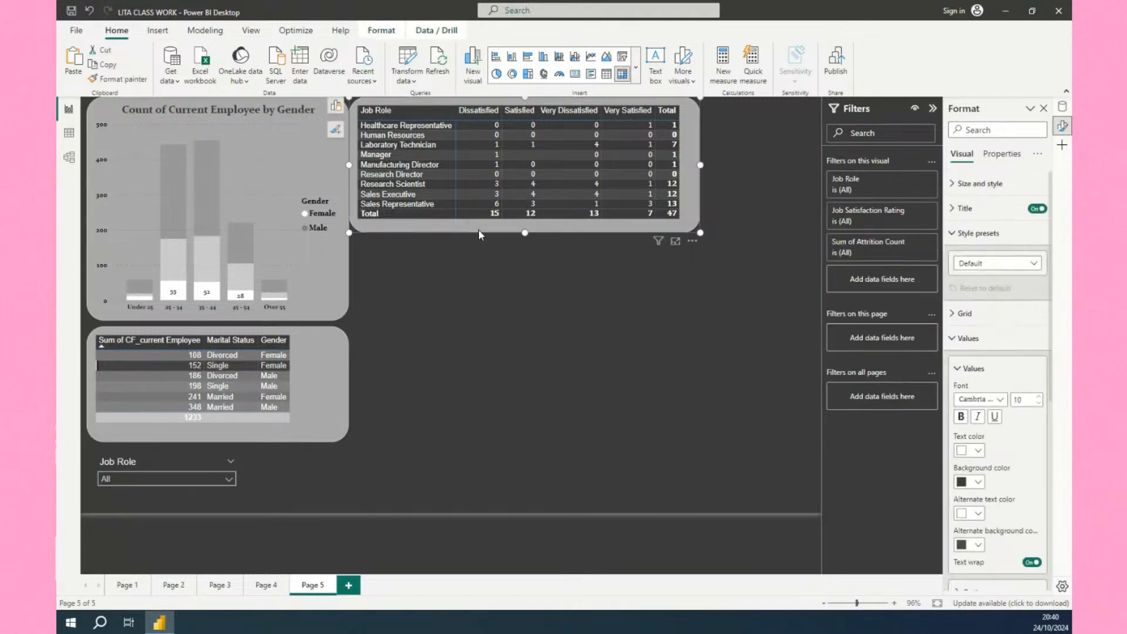
left_click(1063, 107)
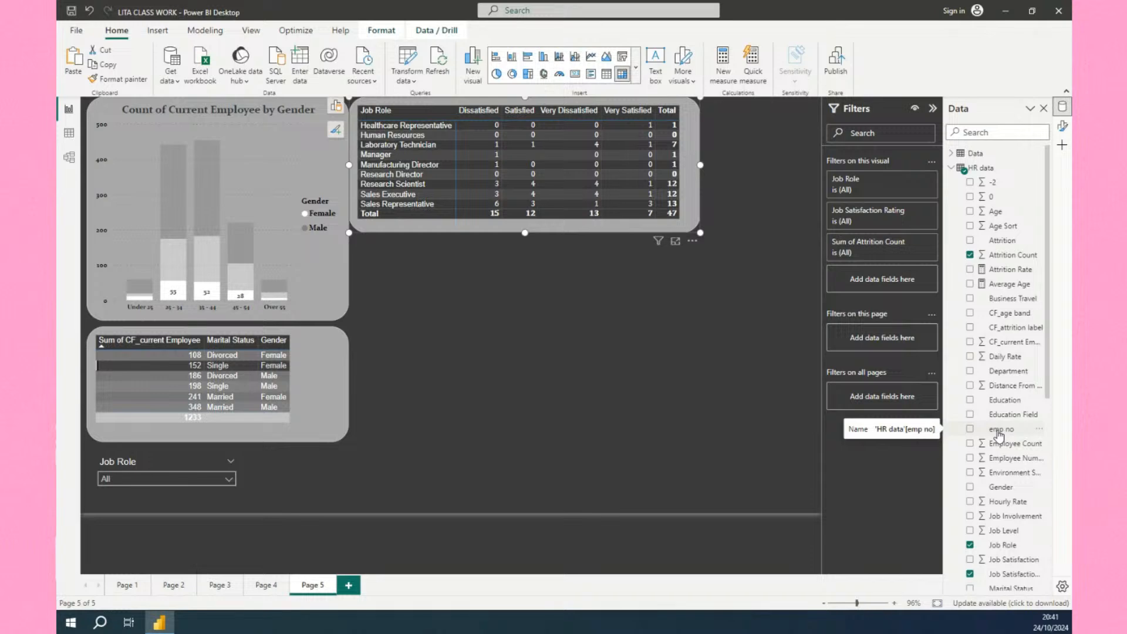
scroll(999, 436, "down", 1)
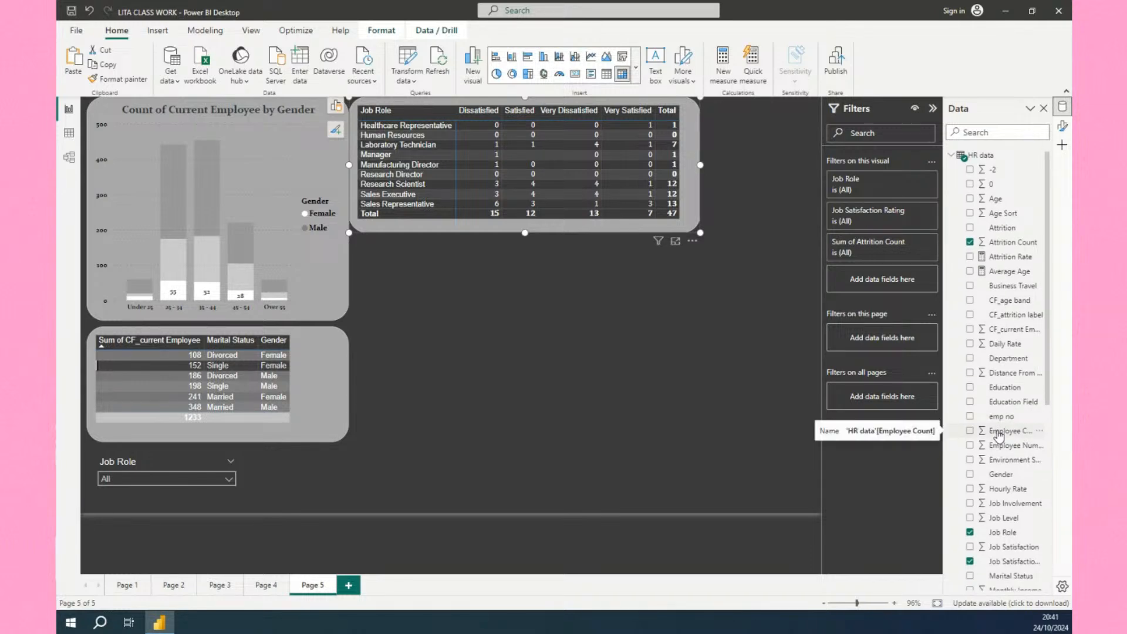
scroll(1000, 438, "down", 2)
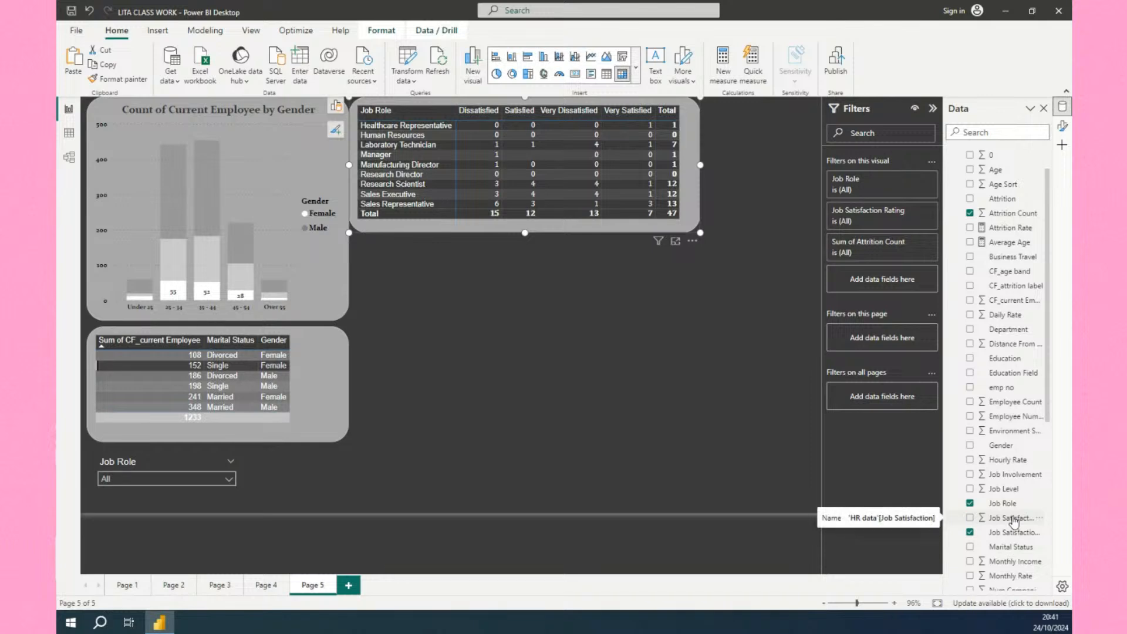
left_click(1015, 521)
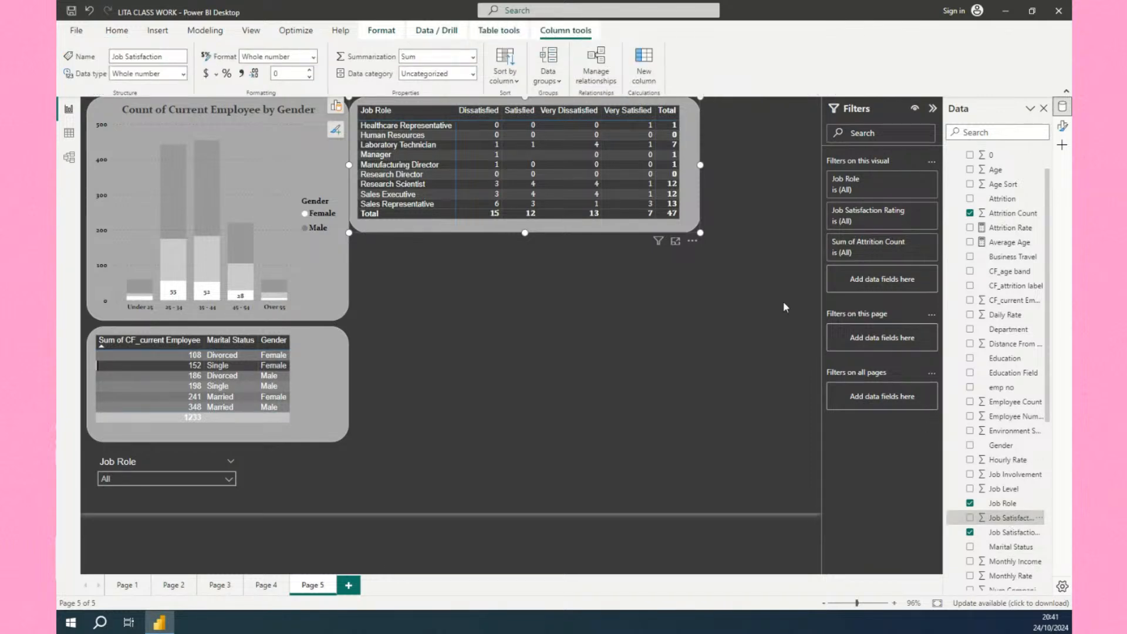
left_click(505, 68)
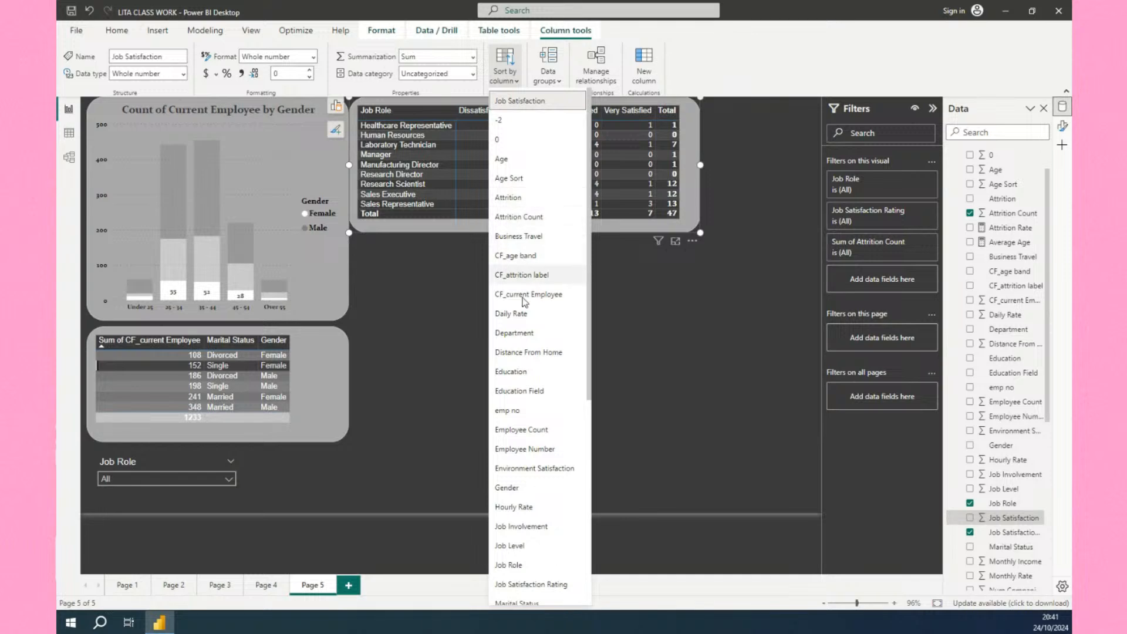
scroll(526, 556, "down", 1)
left_click(525, 540)
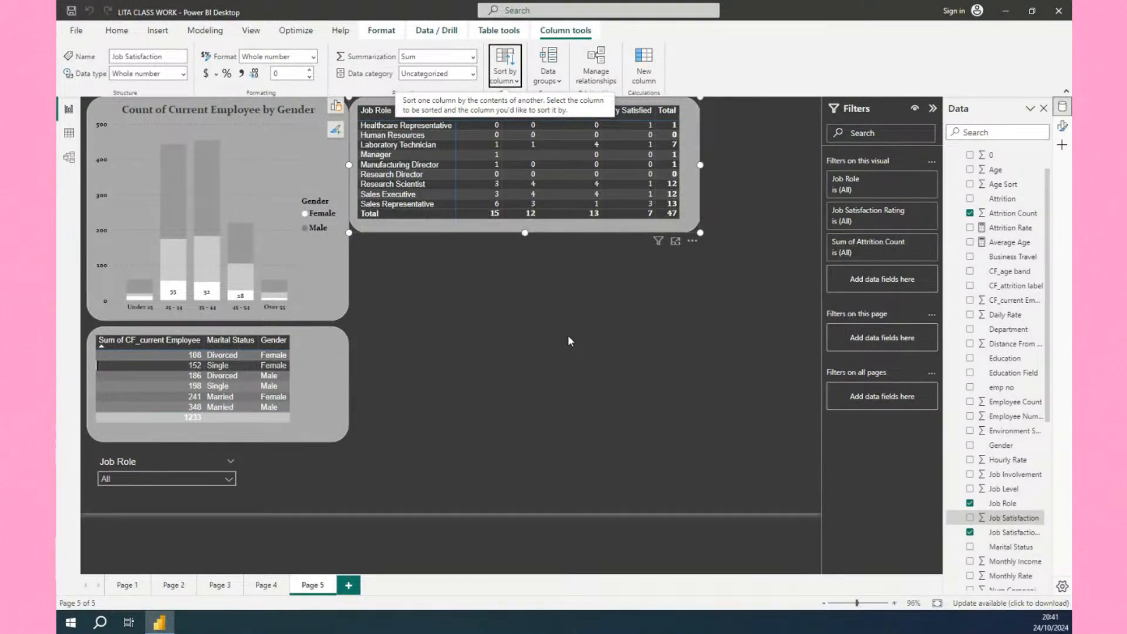
left_click(751, 170)
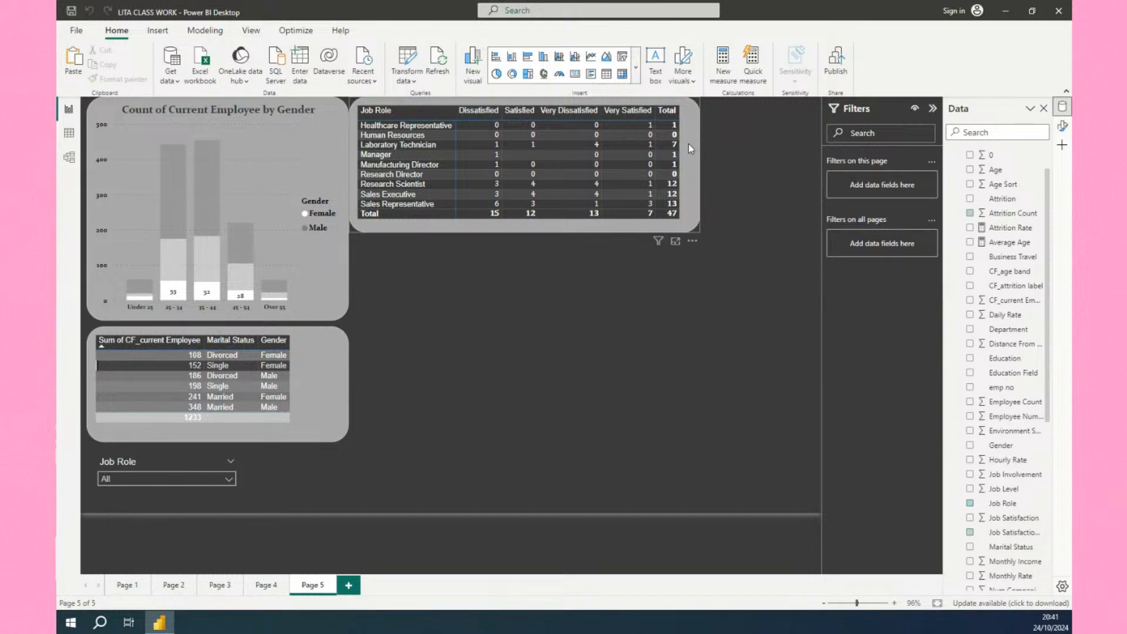
left_click(693, 243)
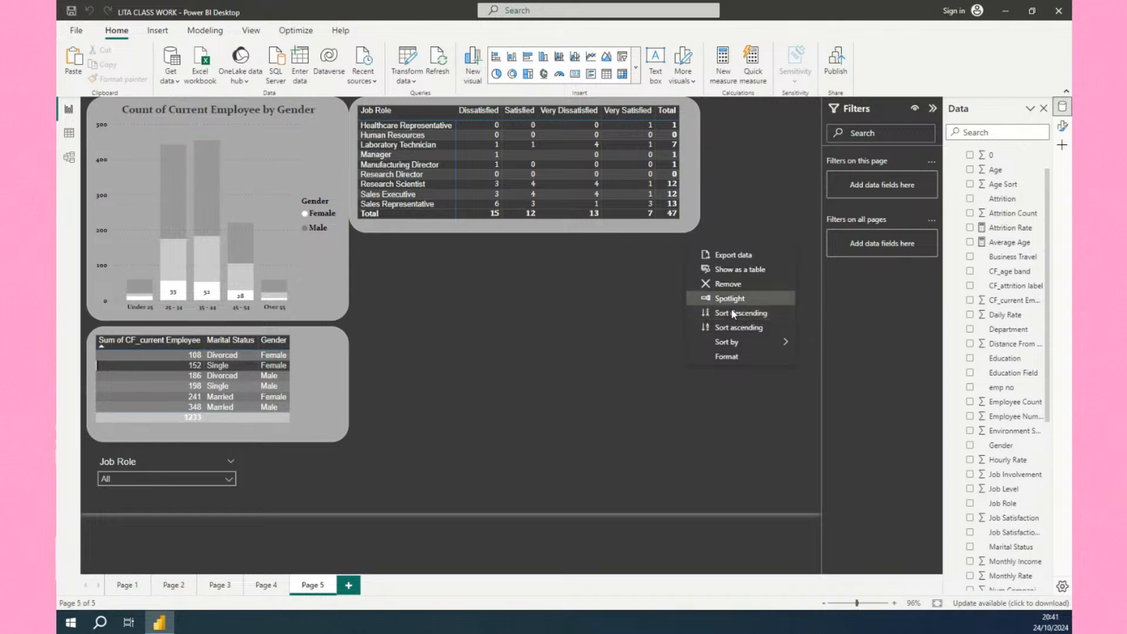
mouse_move(757, 342)
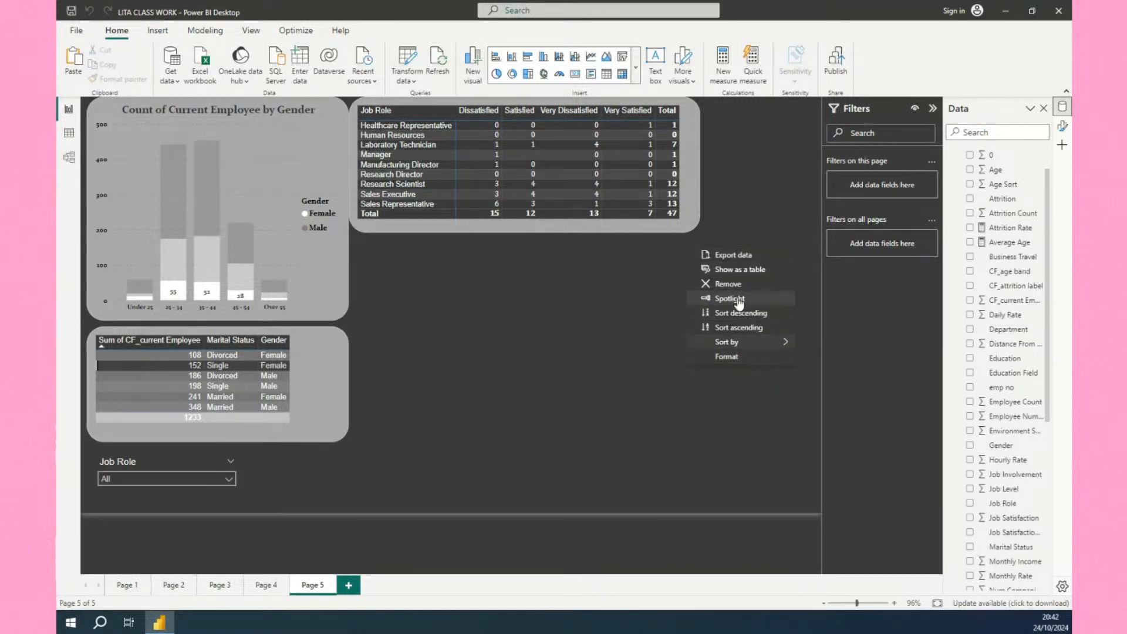
mouse_move(752, 343)
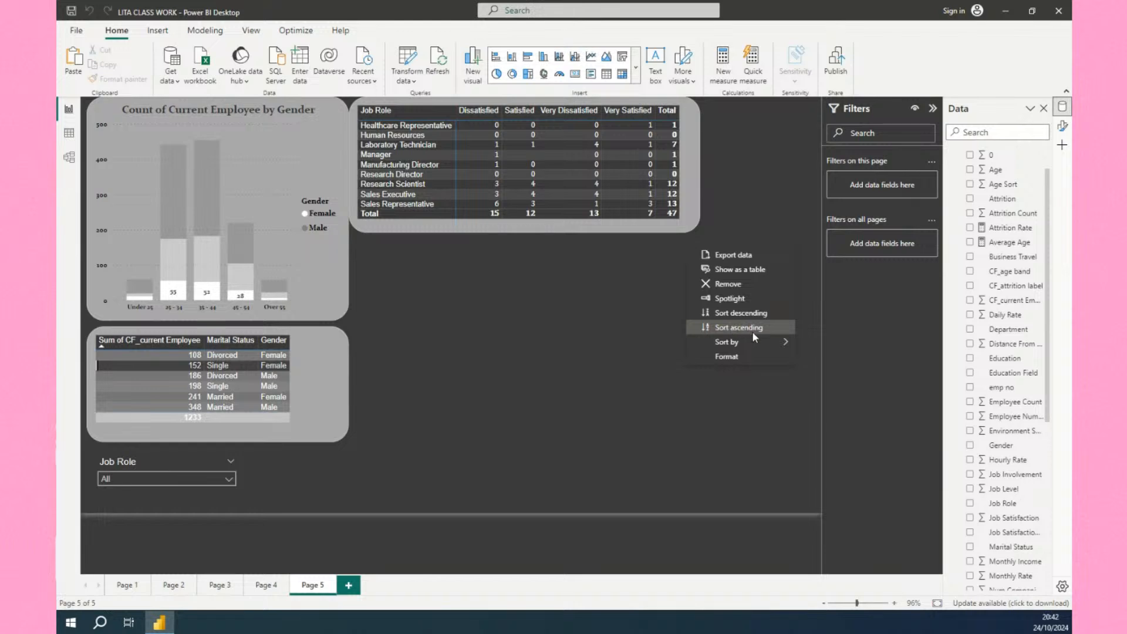
left_click(641, 302)
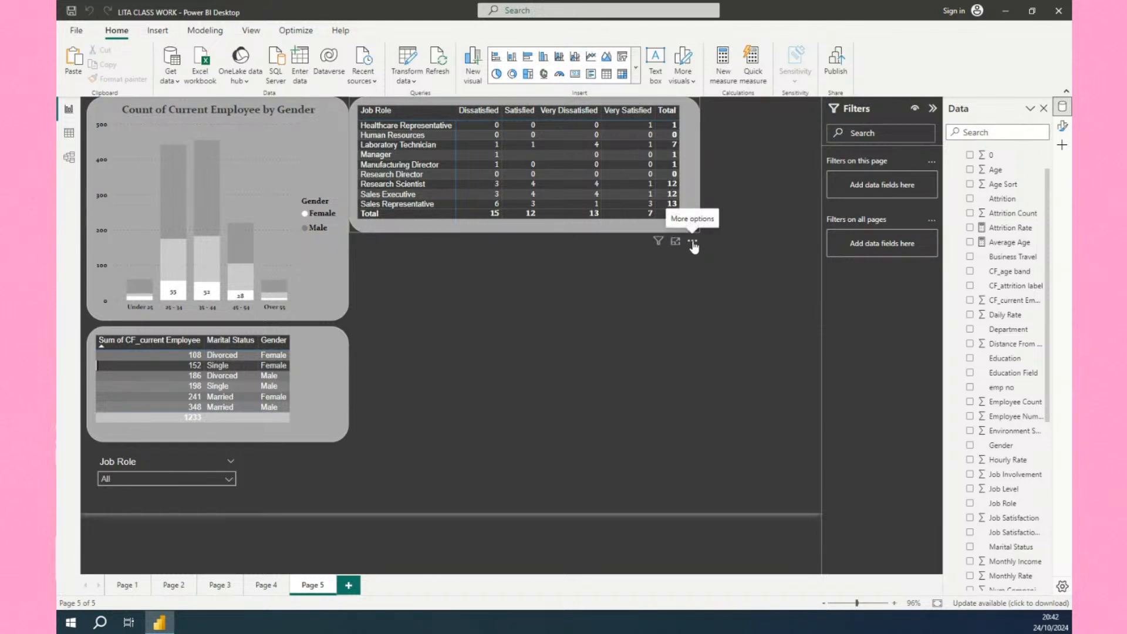
left_click(692, 243)
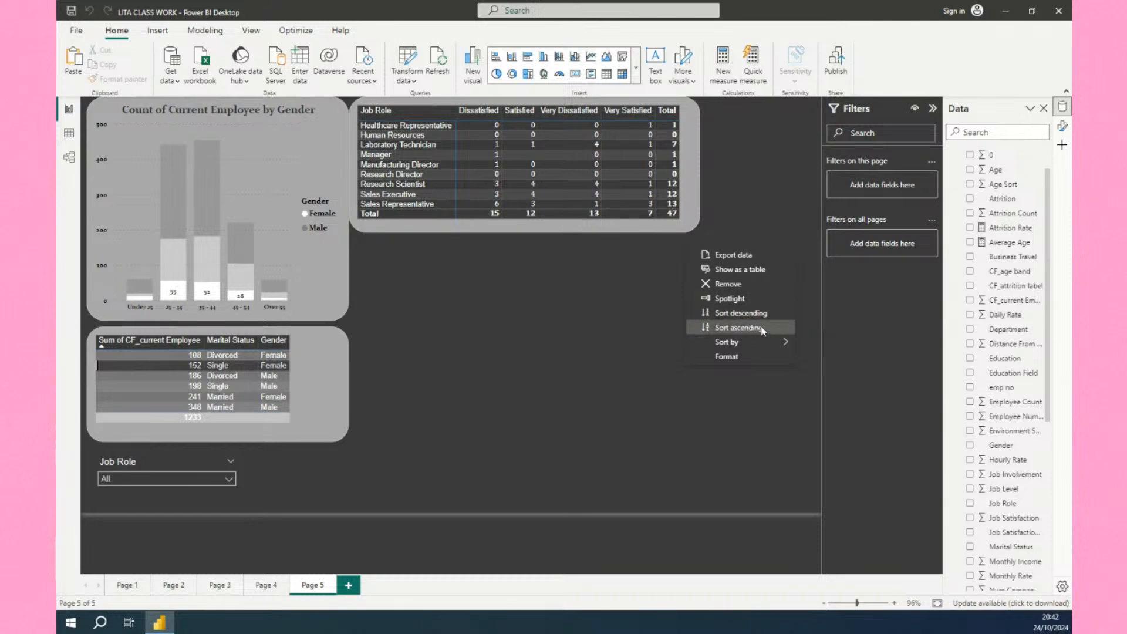
mouse_move(786, 347)
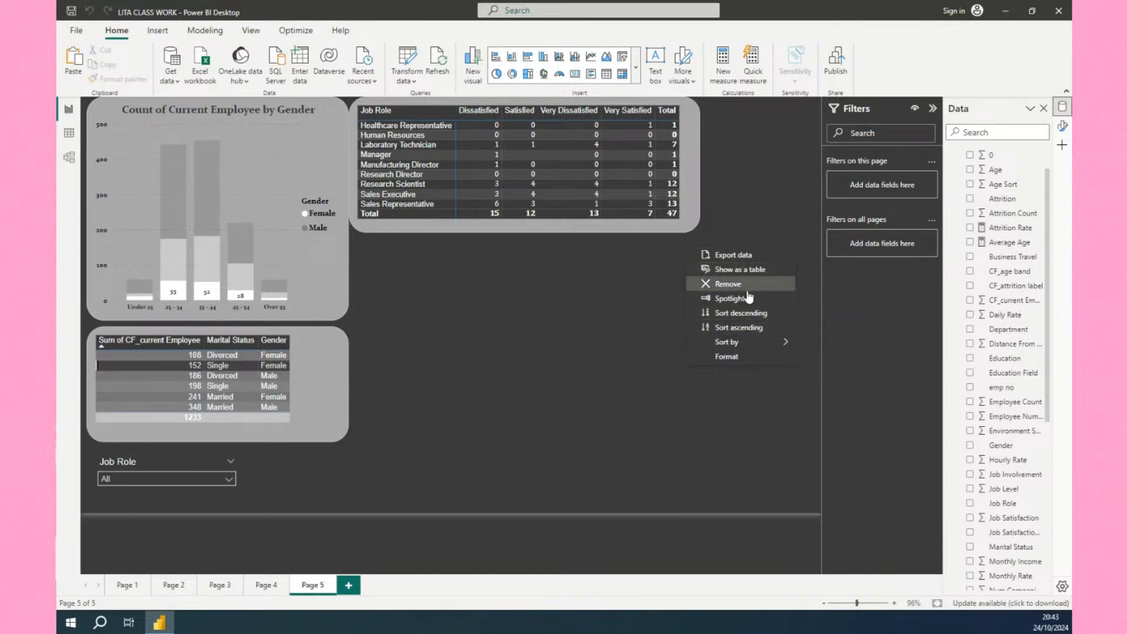
left_click(591, 229)
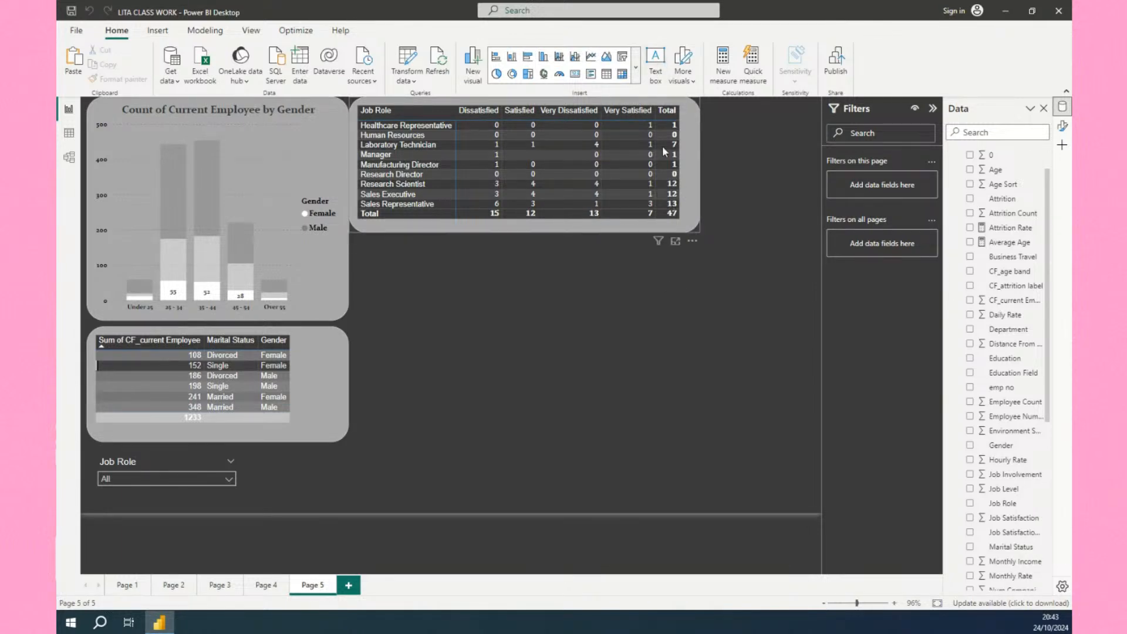
Try to sort the Job Satisfaction Rating column by the Job Satisfaction column.
left_click(1010, 539)
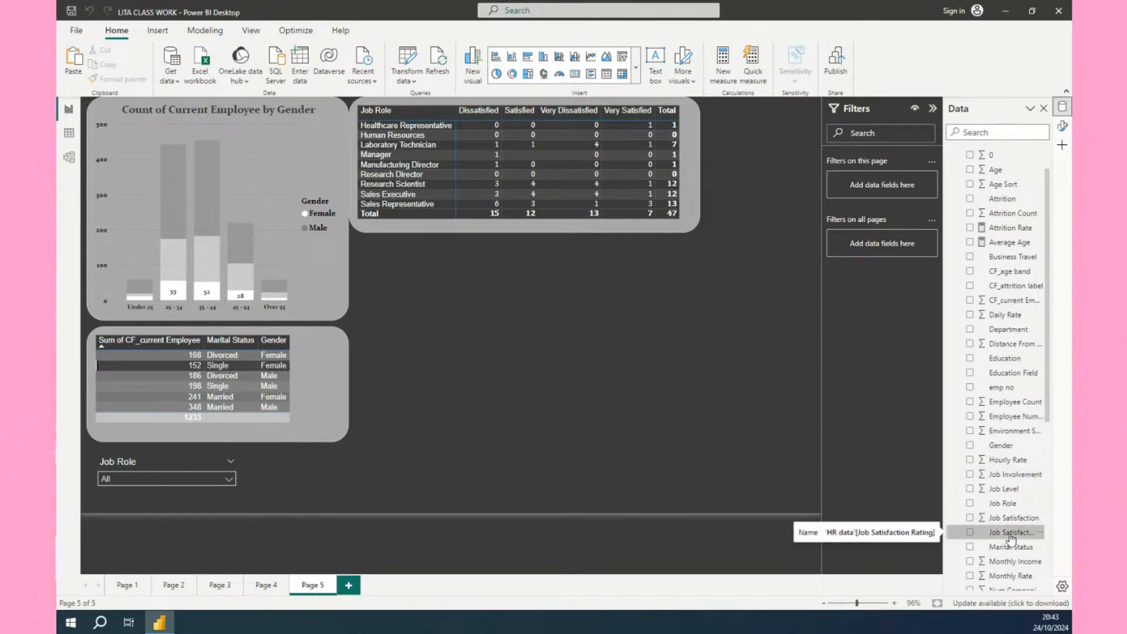
left_click(1013, 518)
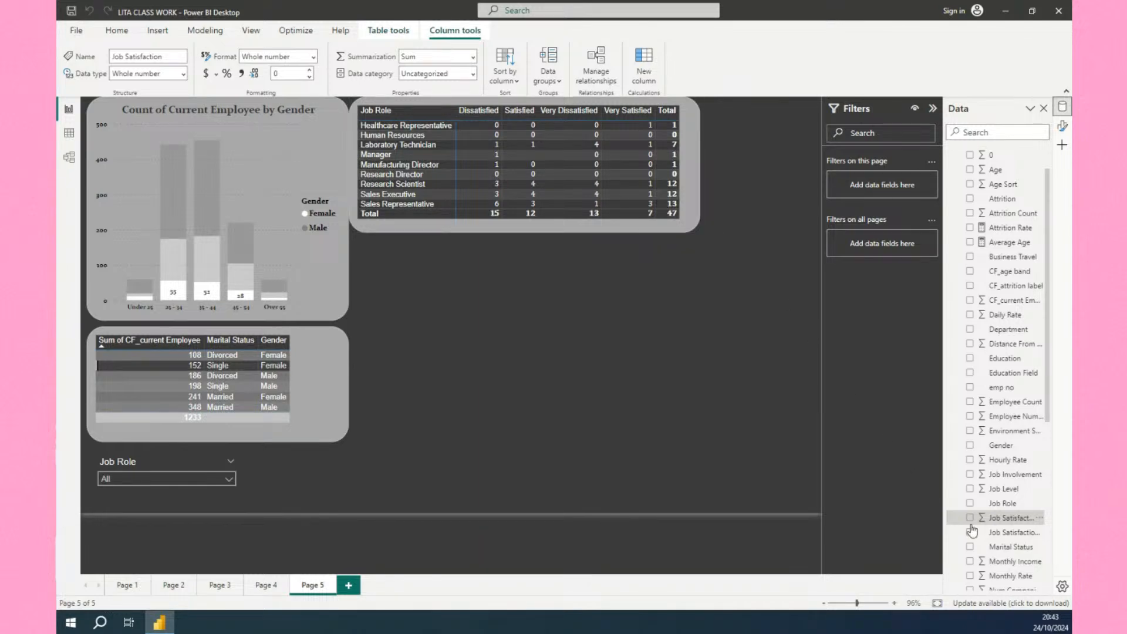
left_click(1011, 533)
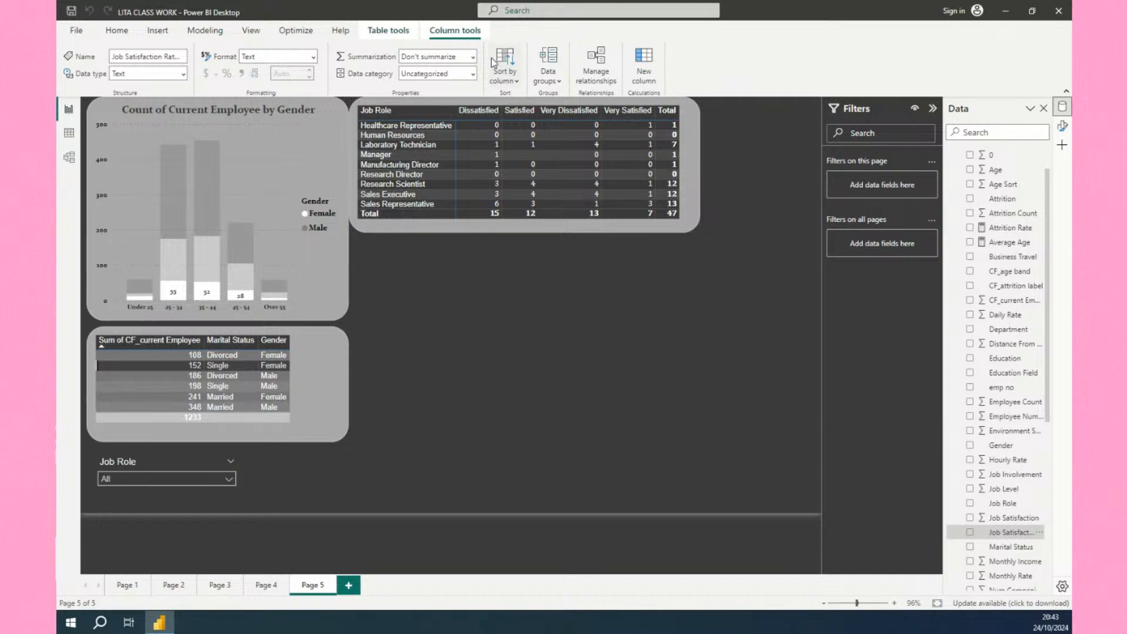
left_click(516, 85)
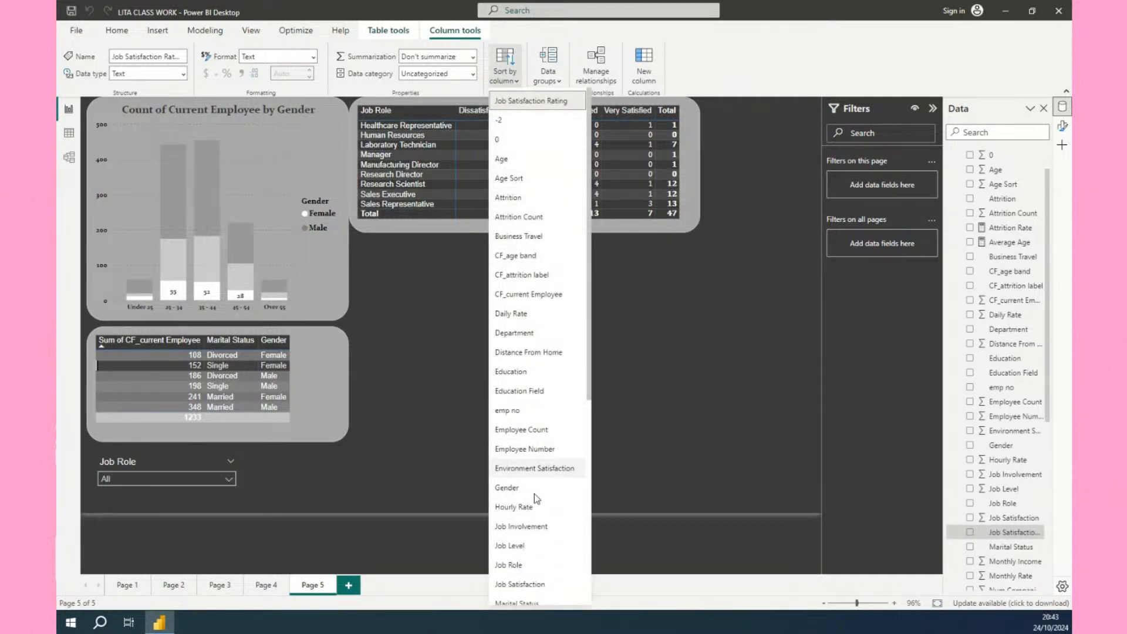
left_click(526, 584)
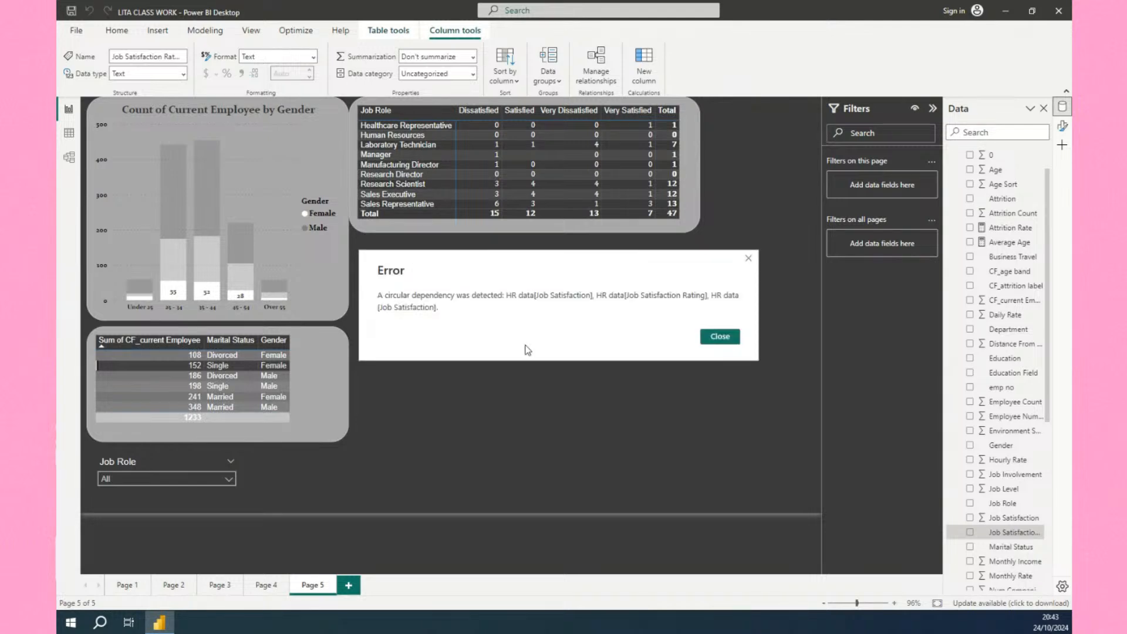
left_click(719, 341)
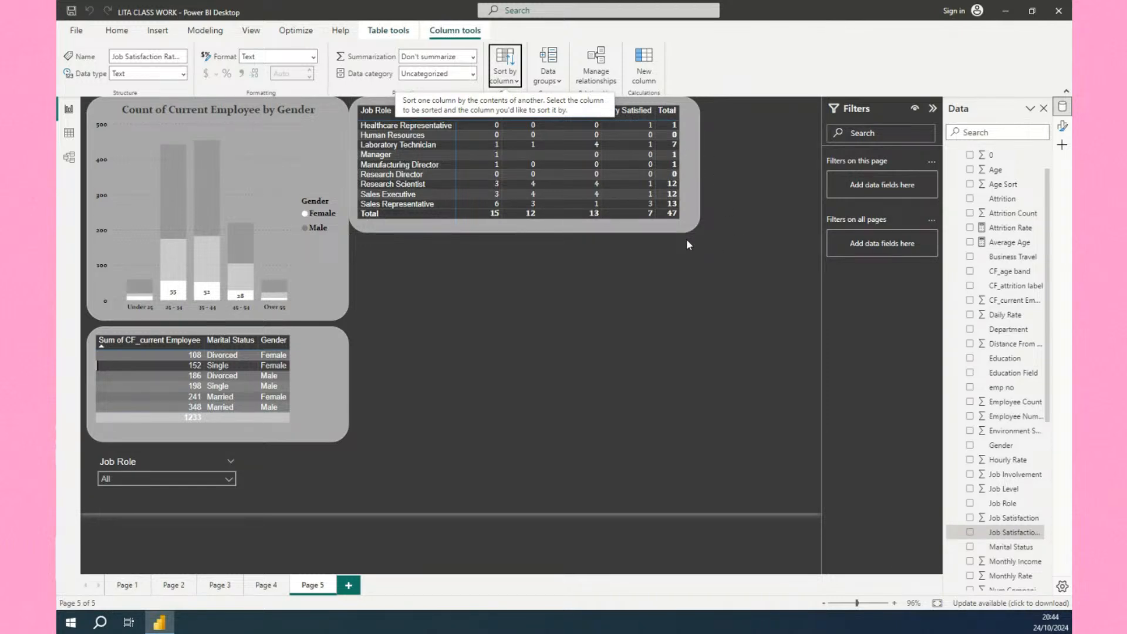
left_click(689, 238)
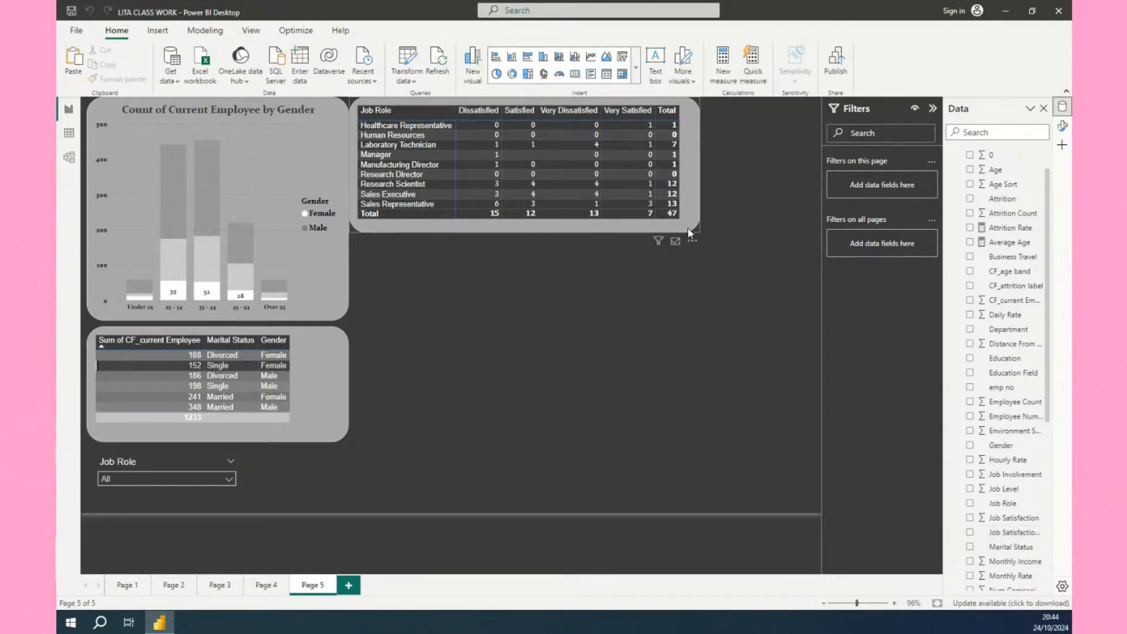
left_click(693, 241)
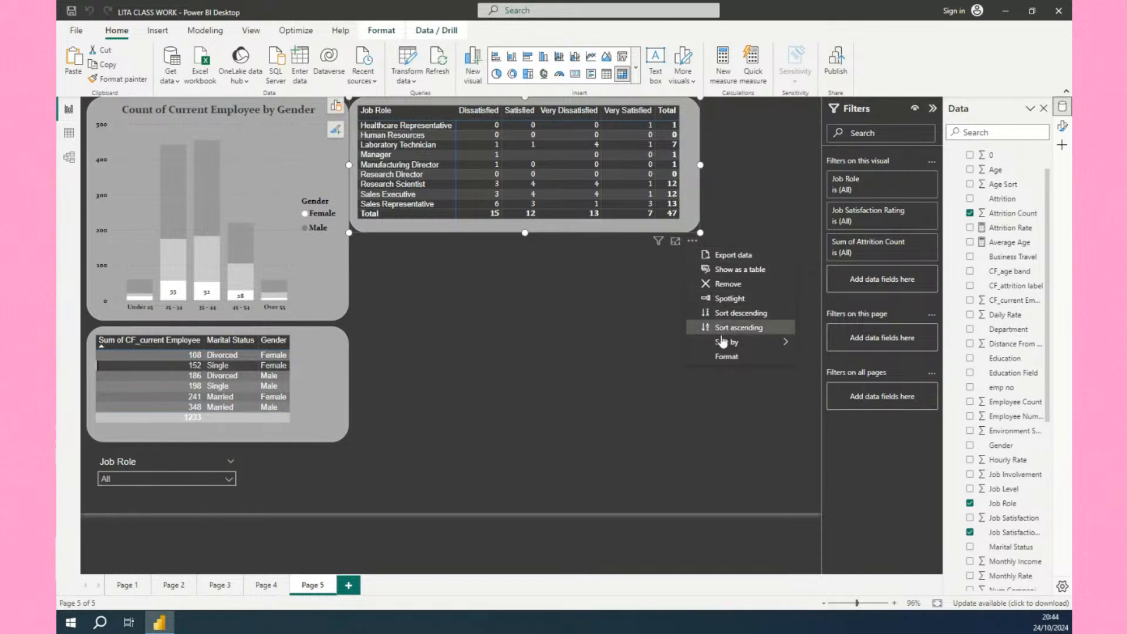
mouse_move(722, 344)
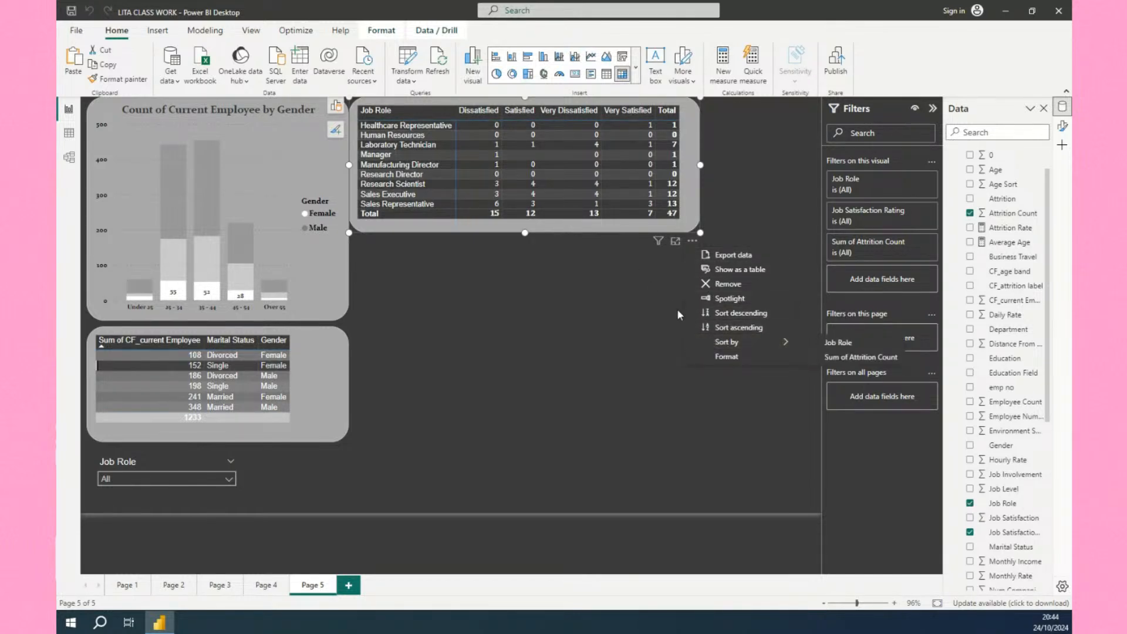
left_click(583, 274)
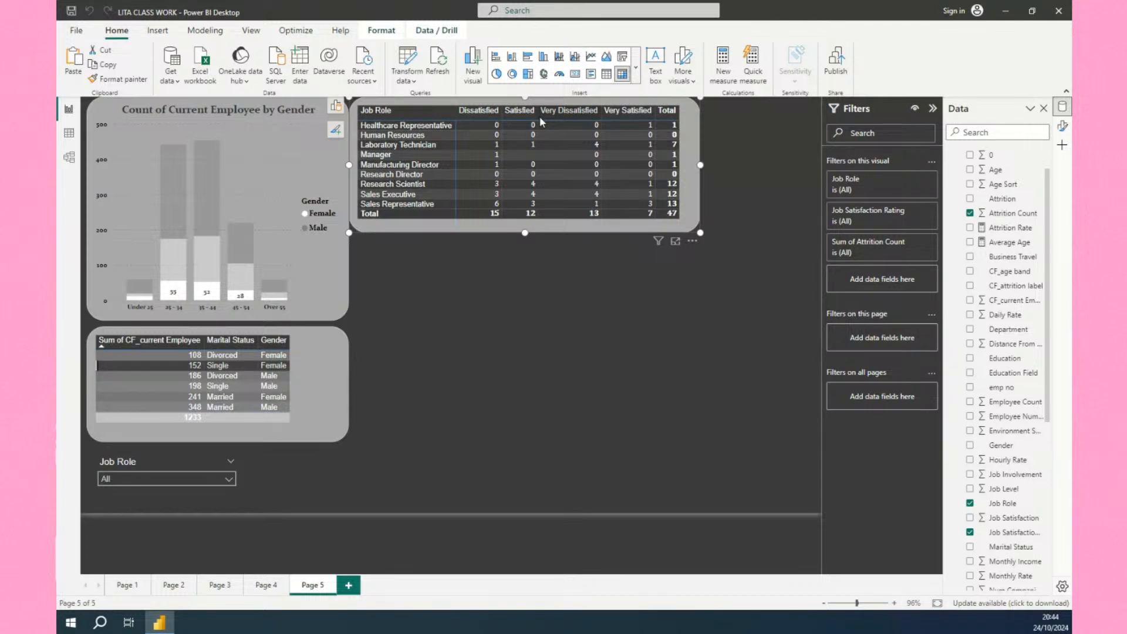
left_click(474, 281)
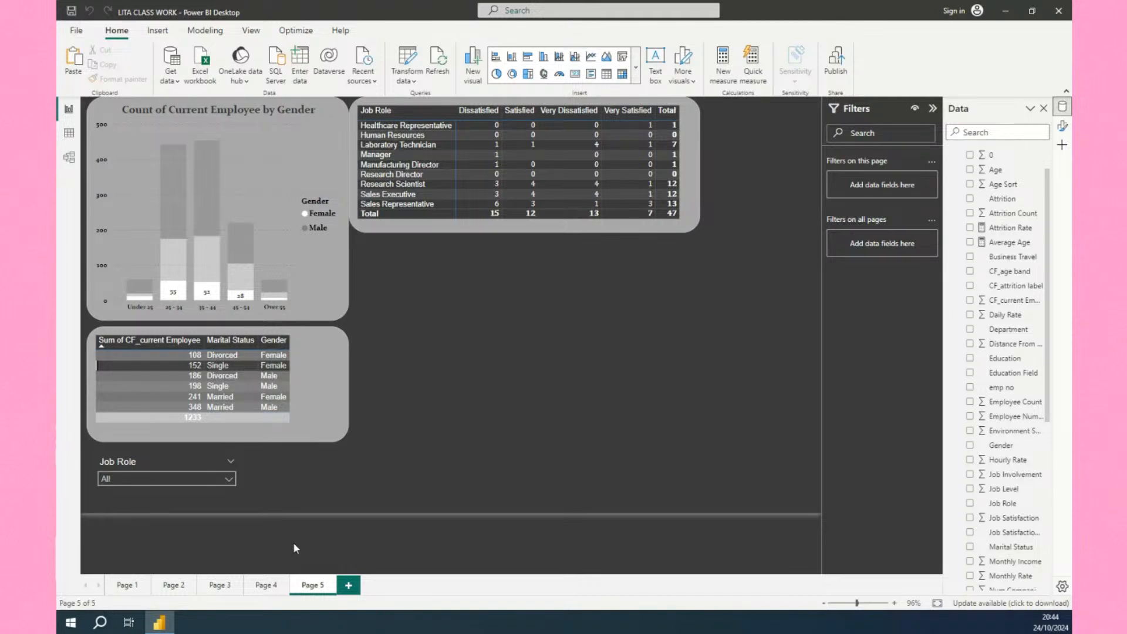
On Page 4, insert a donut chart below the department chart and shrink it slightly from the left and top.
left_click(263, 586)
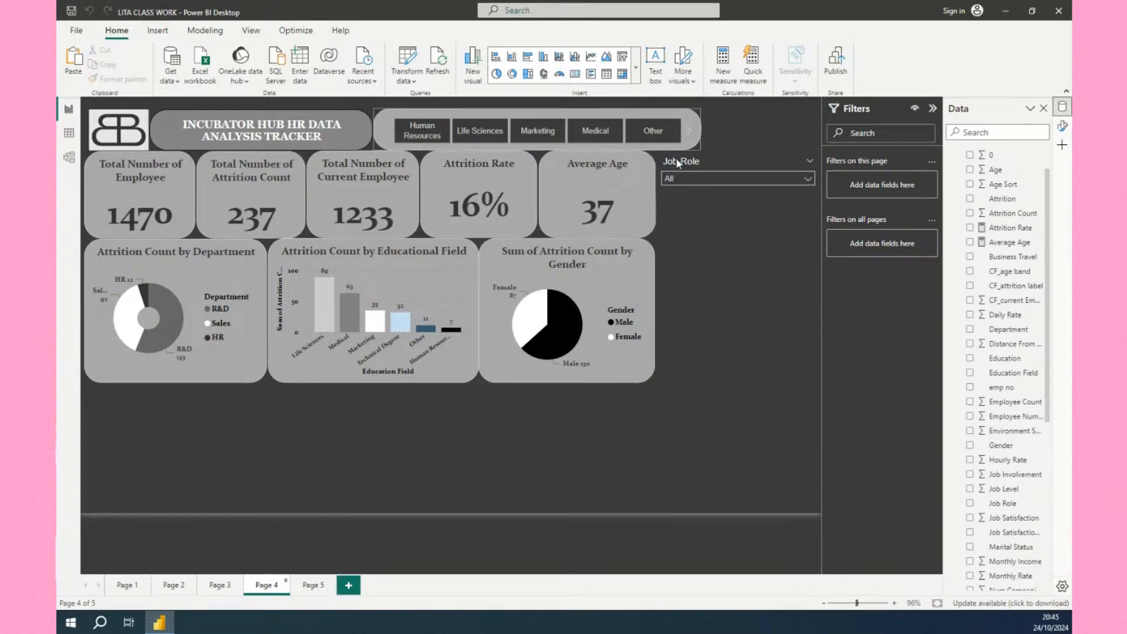
left_click(313, 586)
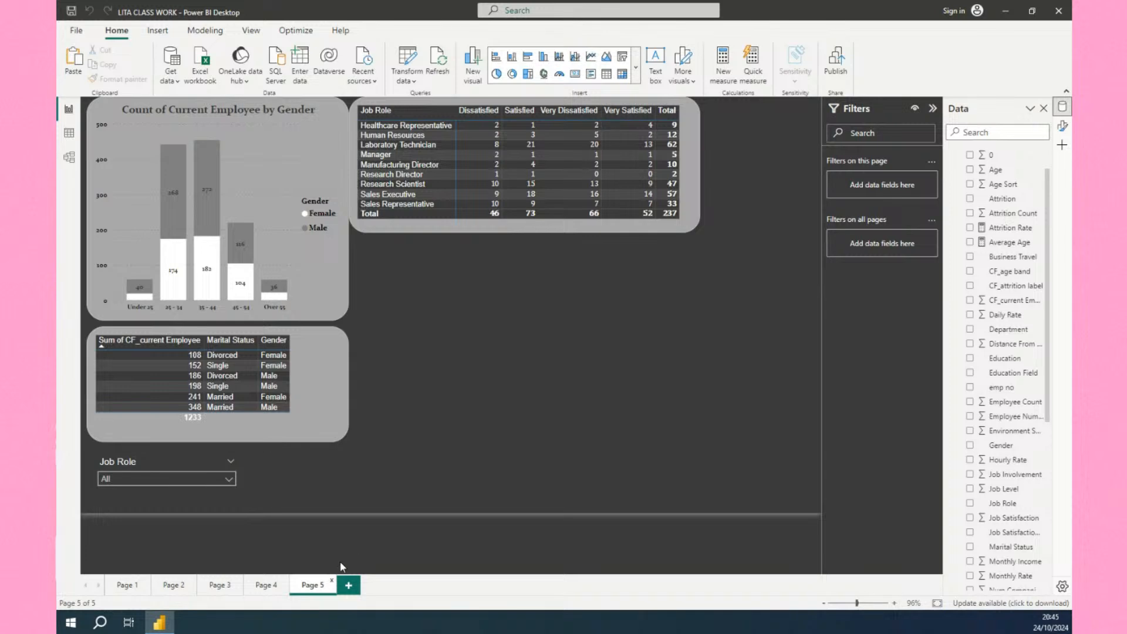
left_click(273, 586)
left_click(636, 67)
left_click(540, 302)
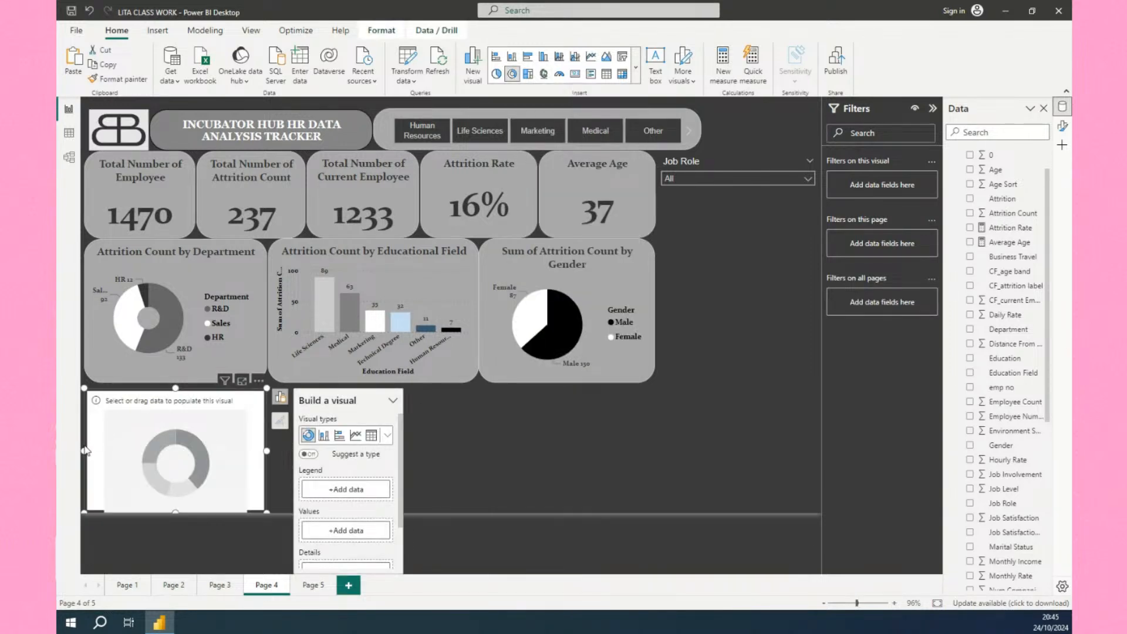
left_click_drag(85, 451, 143, 461)
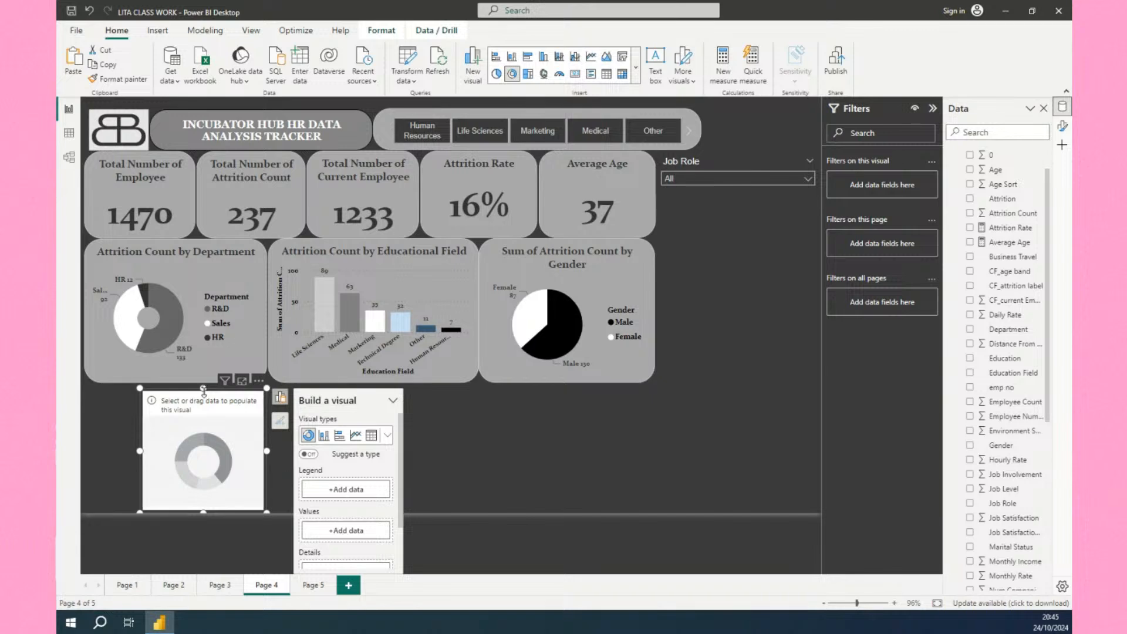
left_click_drag(204, 391, 204, 403)
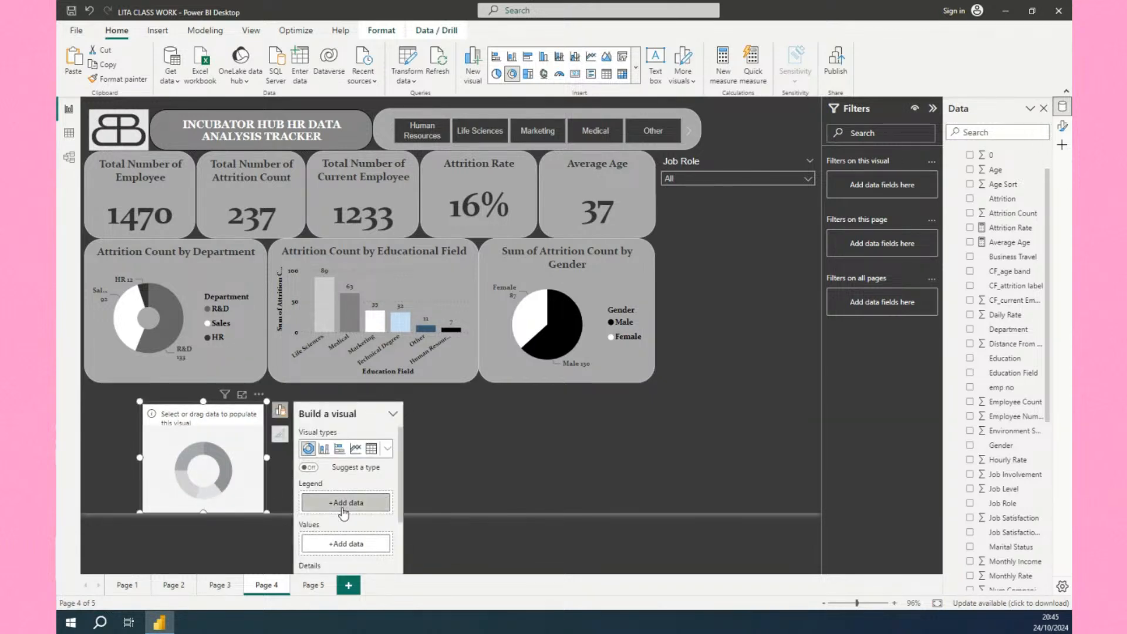
Add Attrition Count from the HR data table as the donut chart's values.
scroll(346, 512, "down", 2)
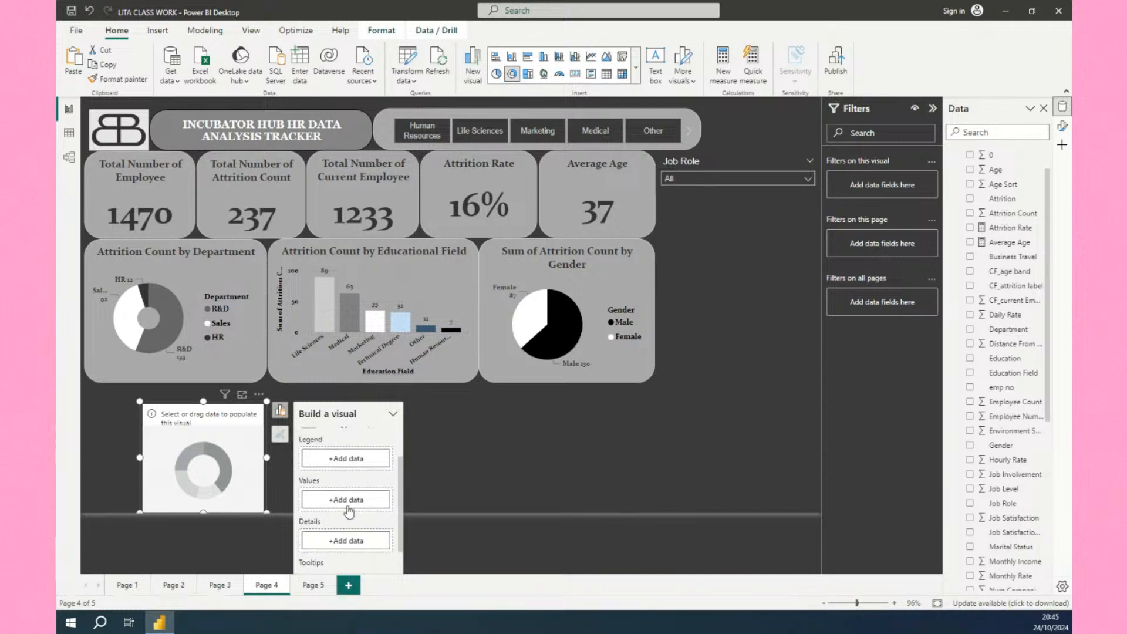
left_click(347, 504)
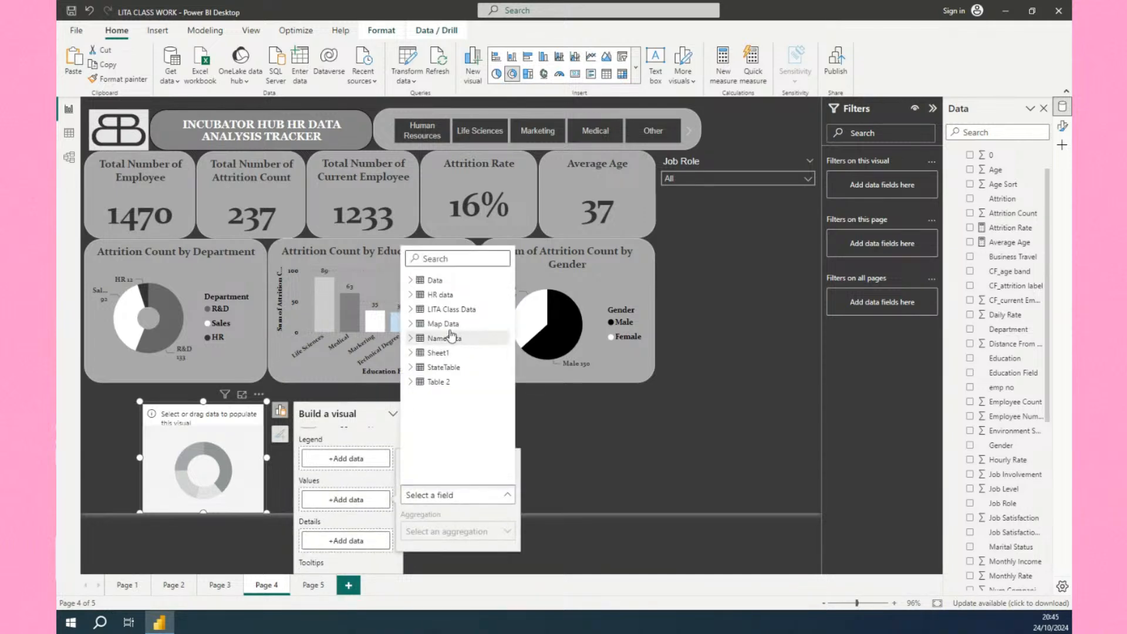
left_click(410, 295)
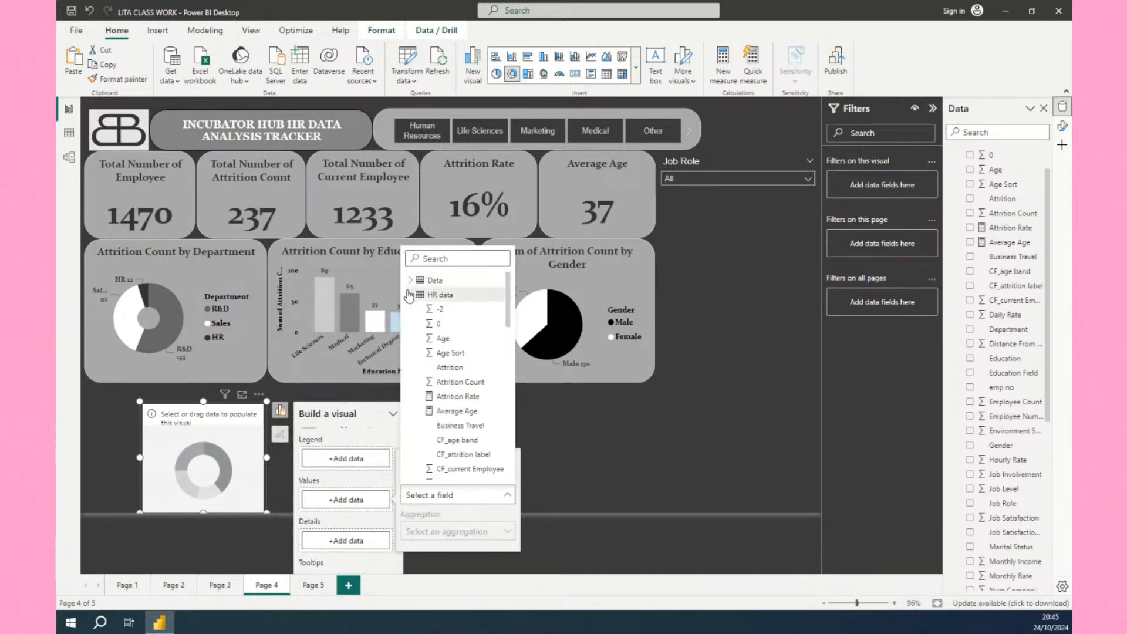
left_click(461, 381)
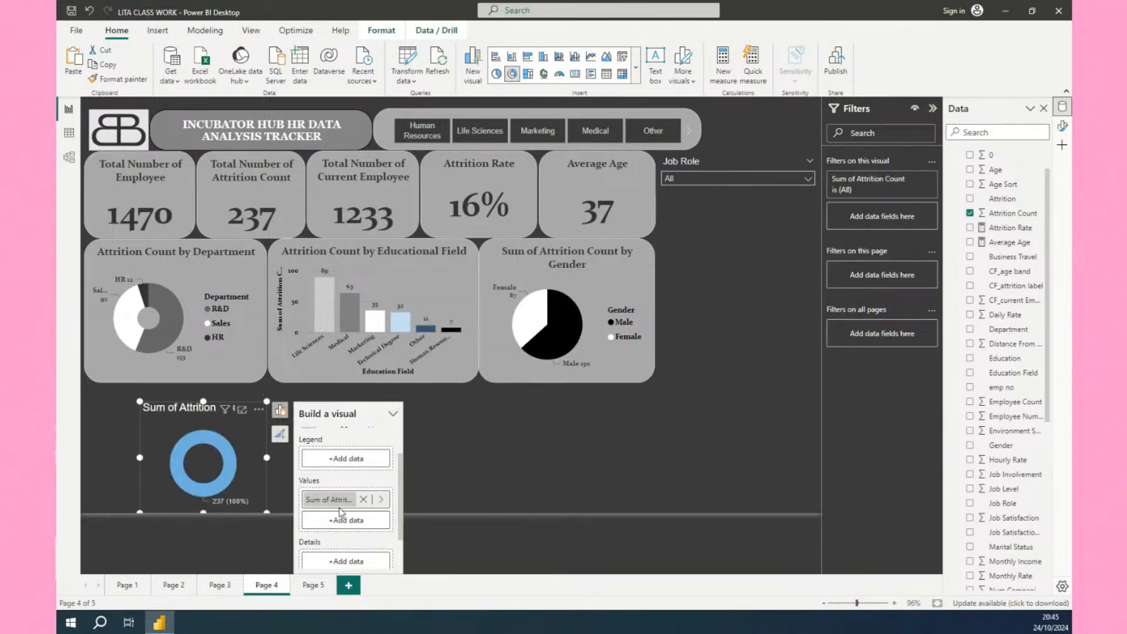
Add Gender from the HR data table as the donut chart's legend.
left_click(347, 462)
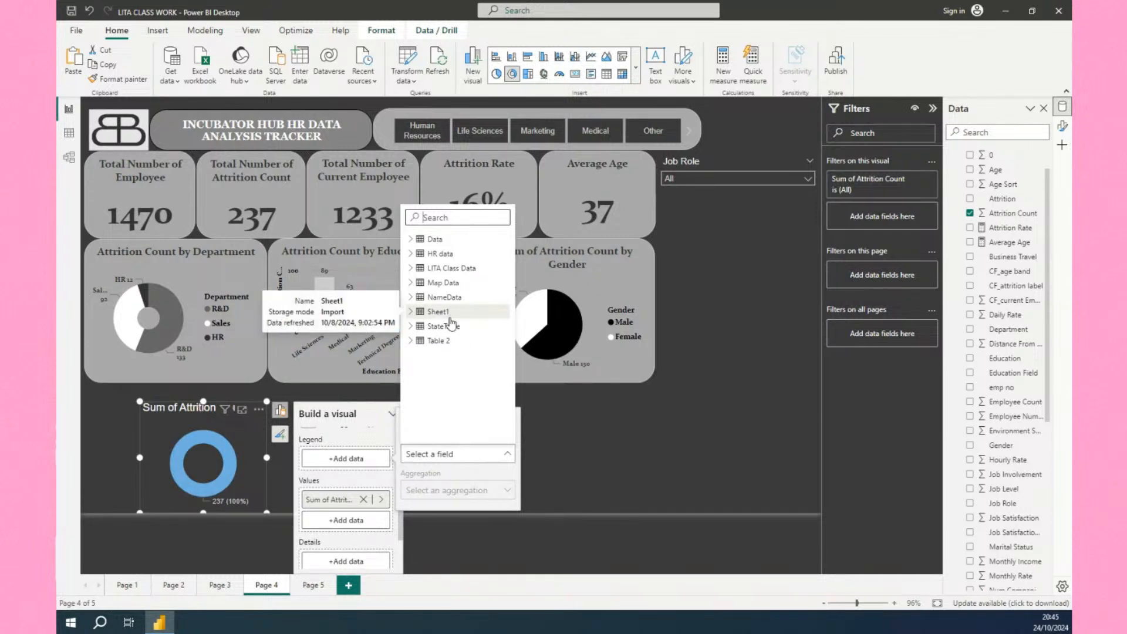
left_click(412, 254)
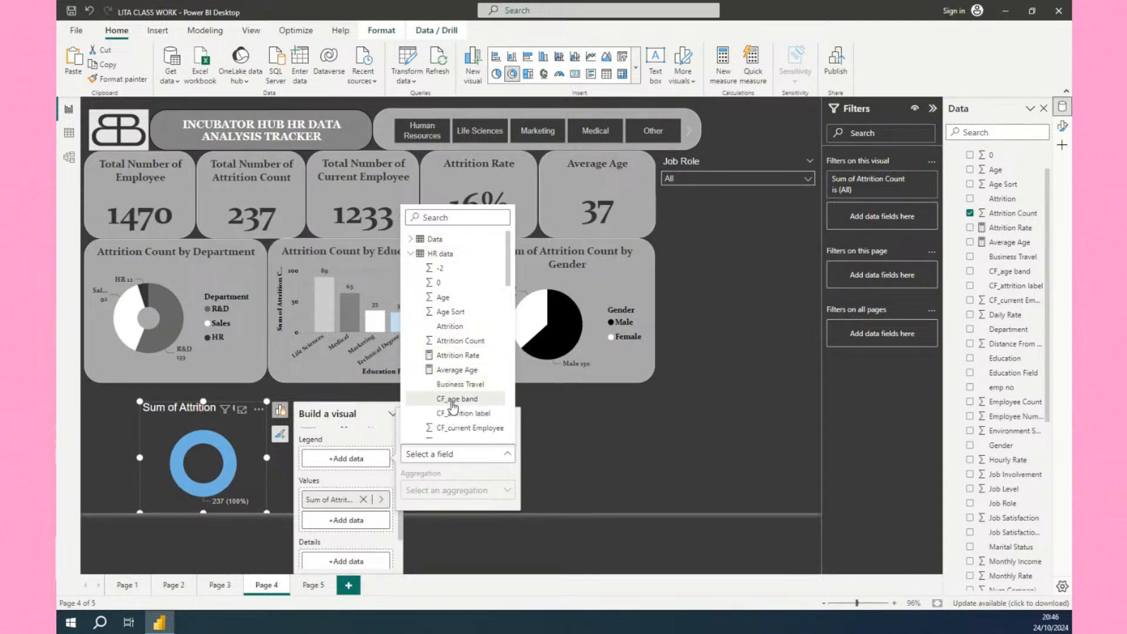
scroll(453, 405, "down", 5)
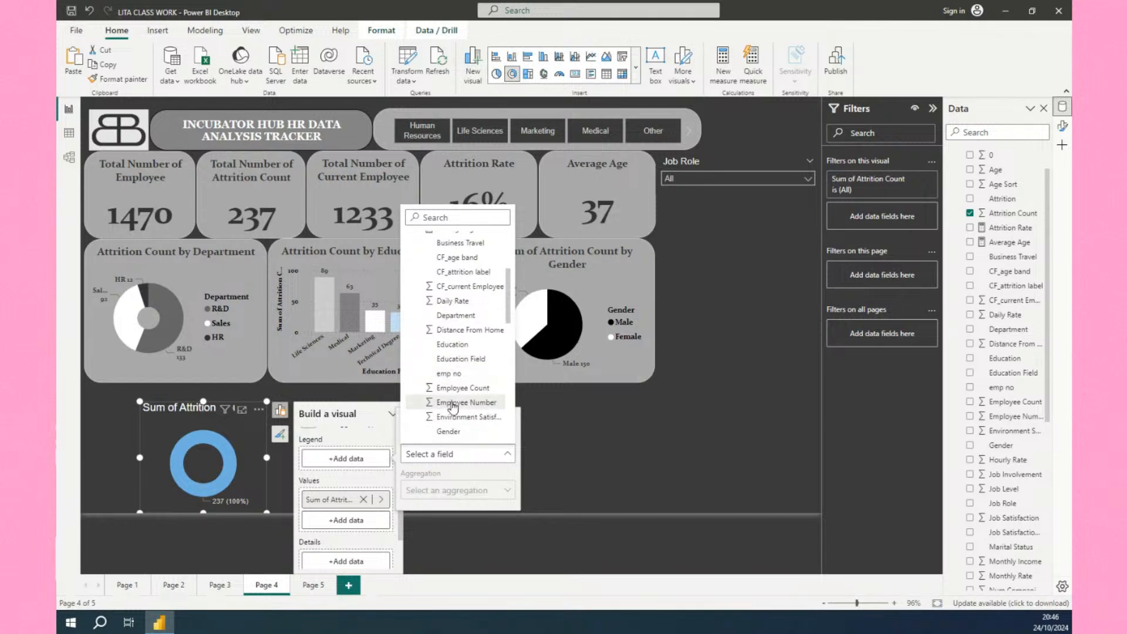
left_click(450, 406)
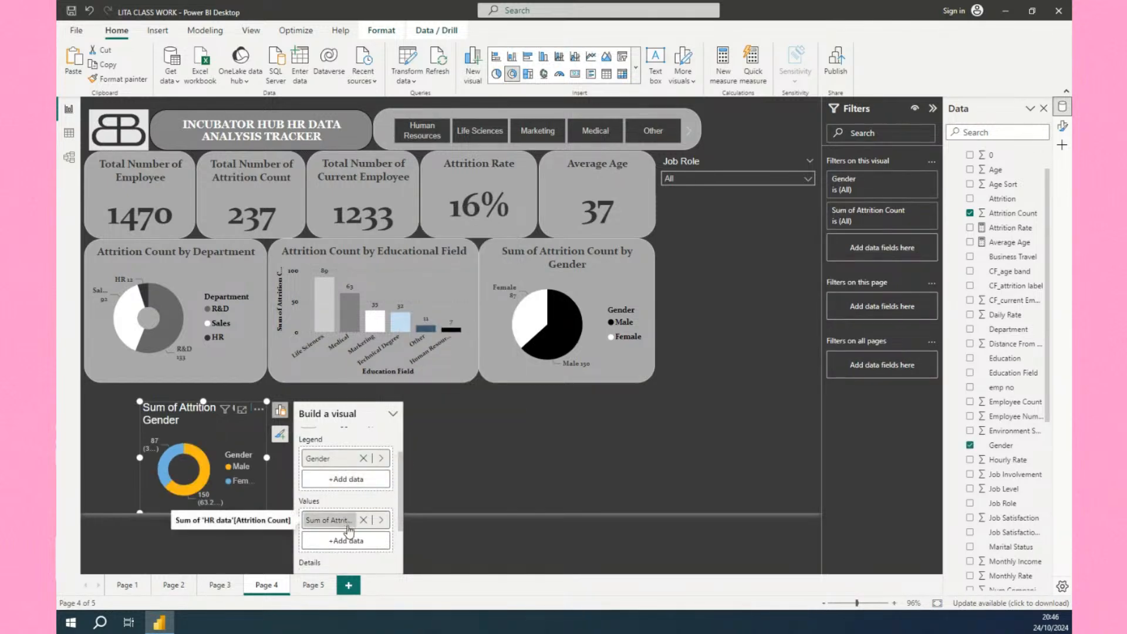
Add CF_age band from the HR data table as the donut chart's details.
scroll(349, 528, "down", 3)
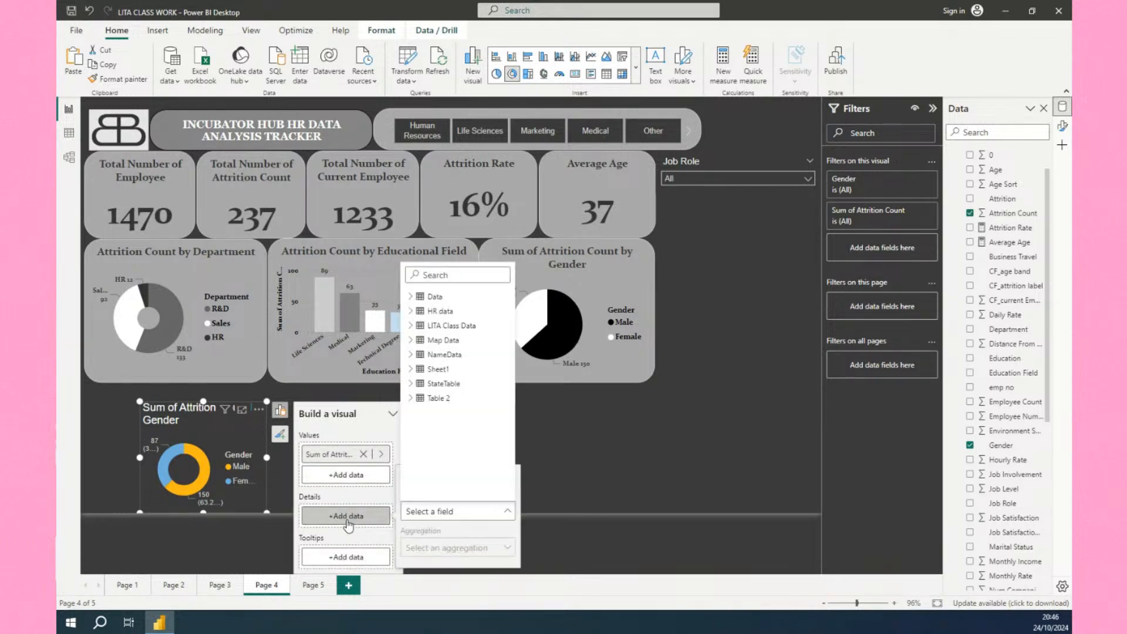
left_click(349, 520)
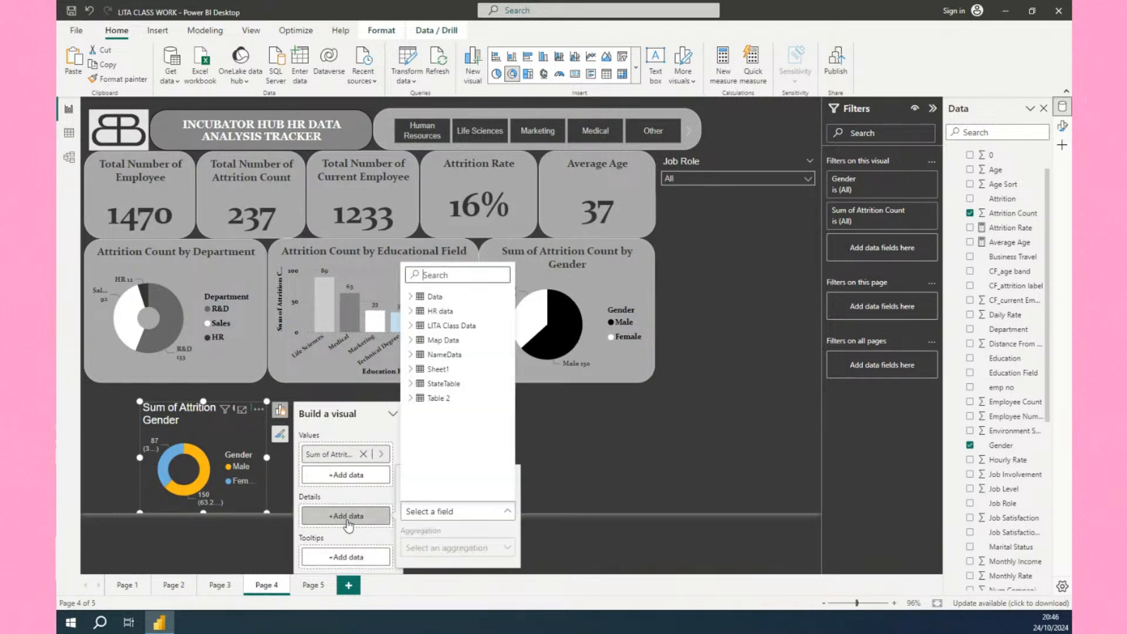
left_click(411, 310)
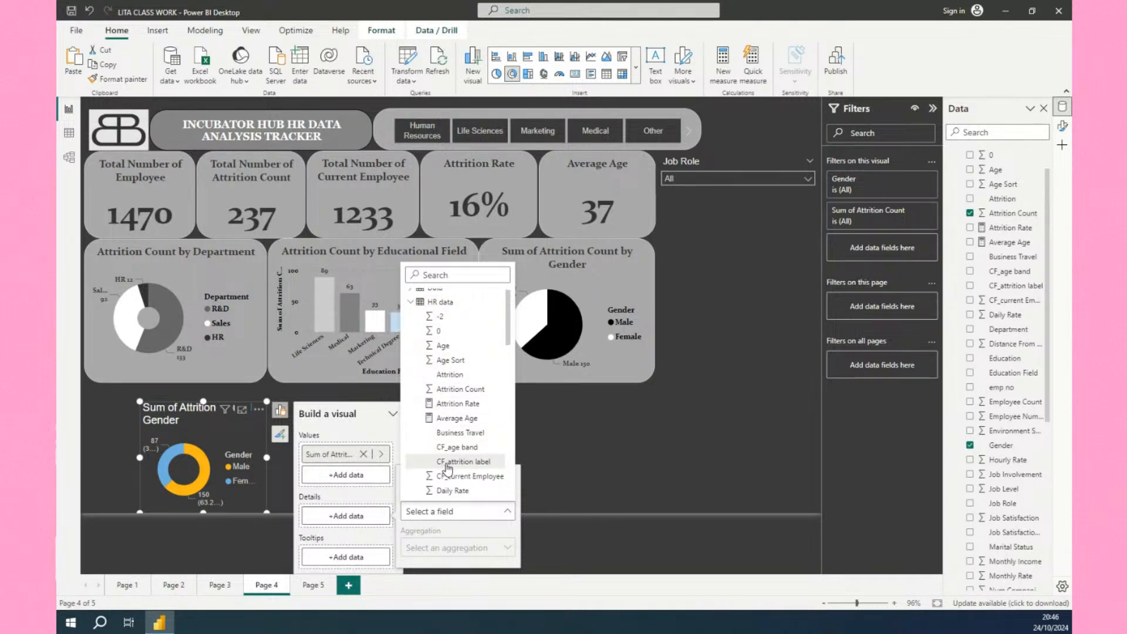
scroll(448, 470, "down", 1)
scroll(448, 470, "down", 1)
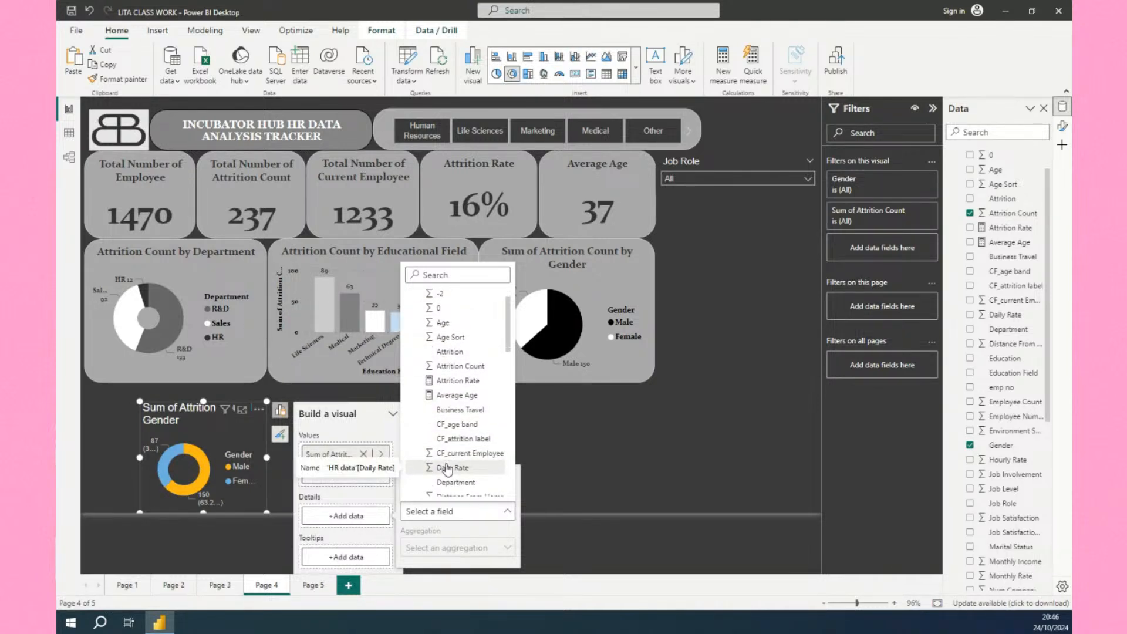
left_click(443, 425)
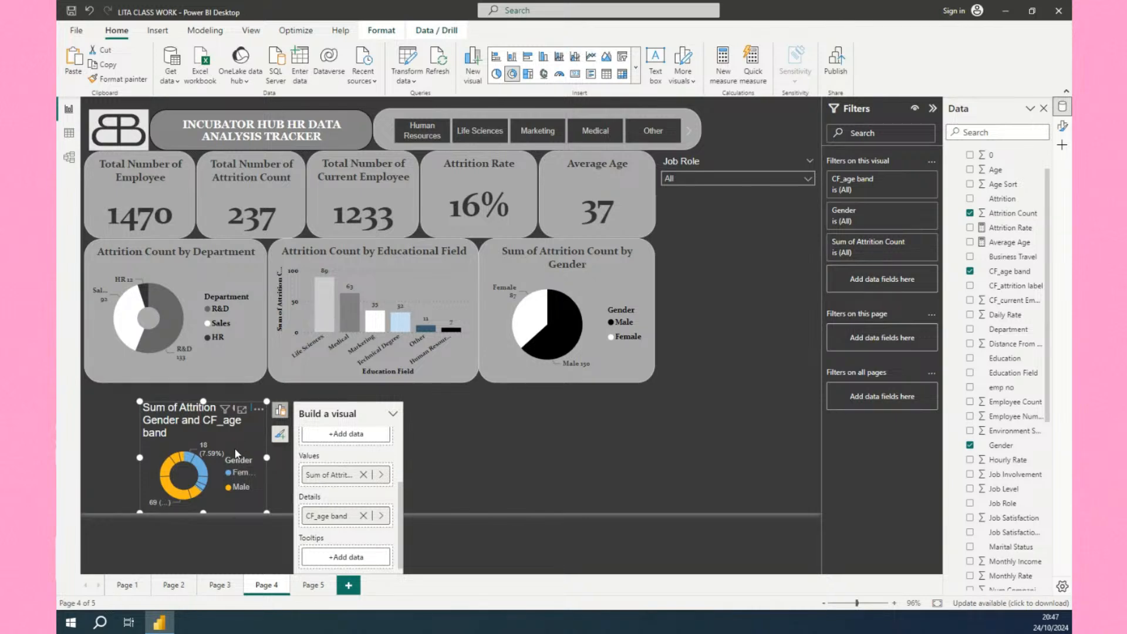
Move the donut chart left and filter it to the Under 25 age band only.
left_click_drag(236, 453, 198, 454)
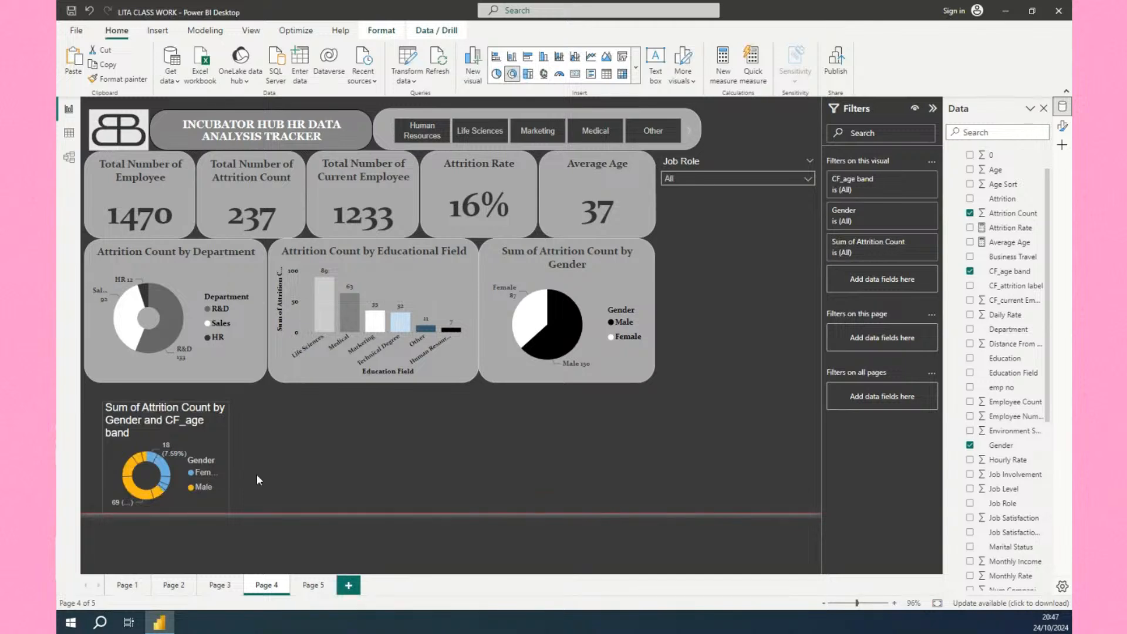
left_click(197, 464)
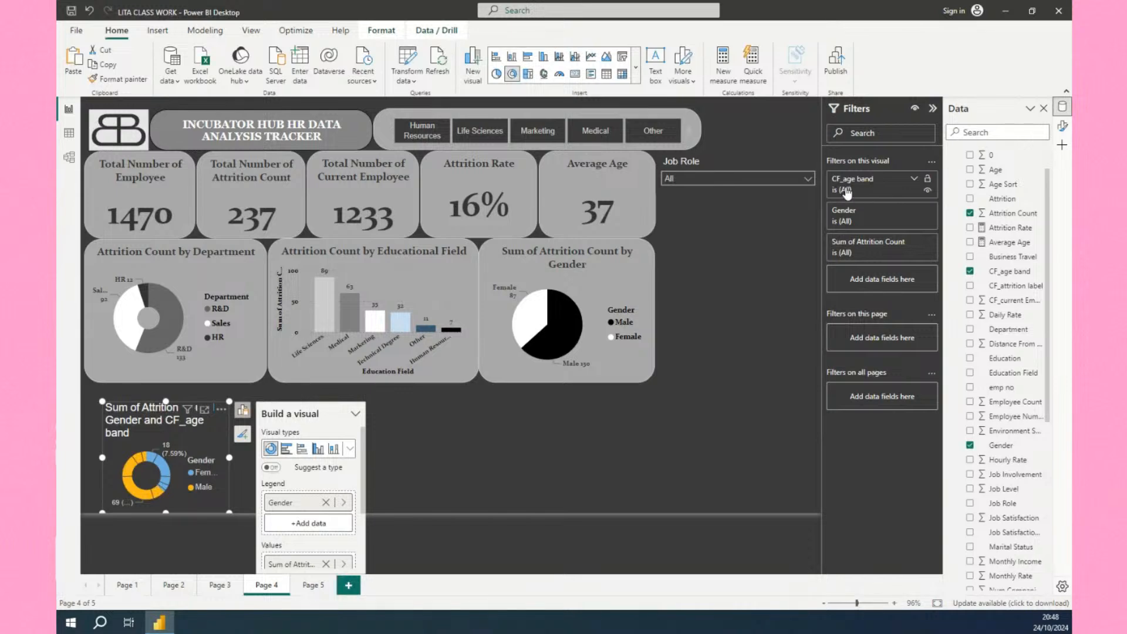
left_click(913, 184)
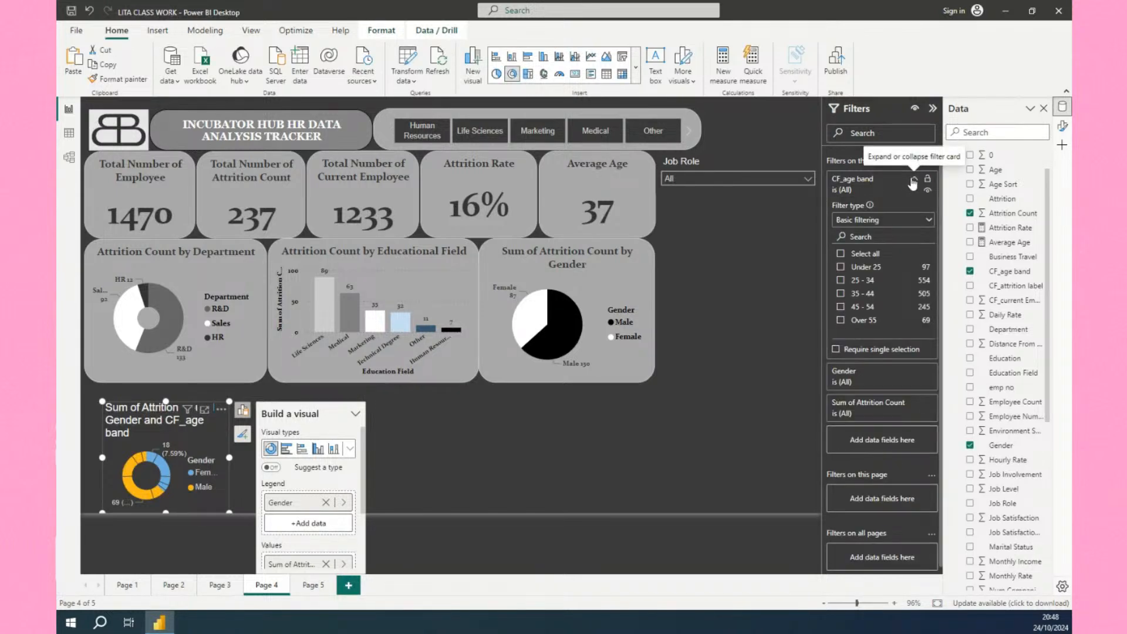
left_click(841, 267)
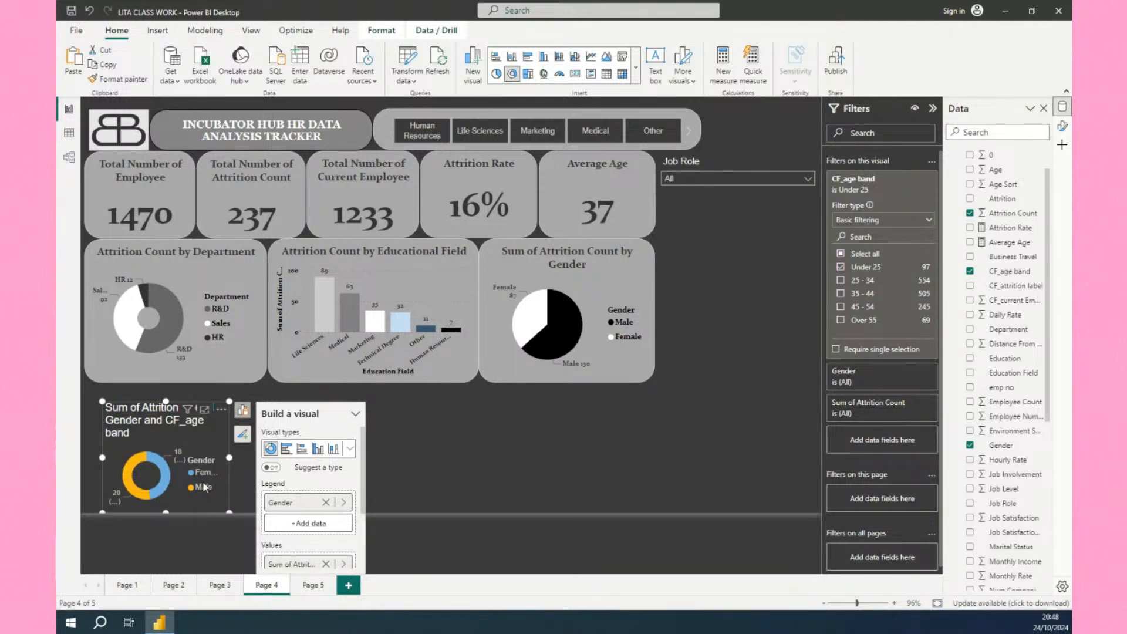
Insert a clustered bar chart beside the pie chart and resize it to a tall narrow box.
left_click(379, 463)
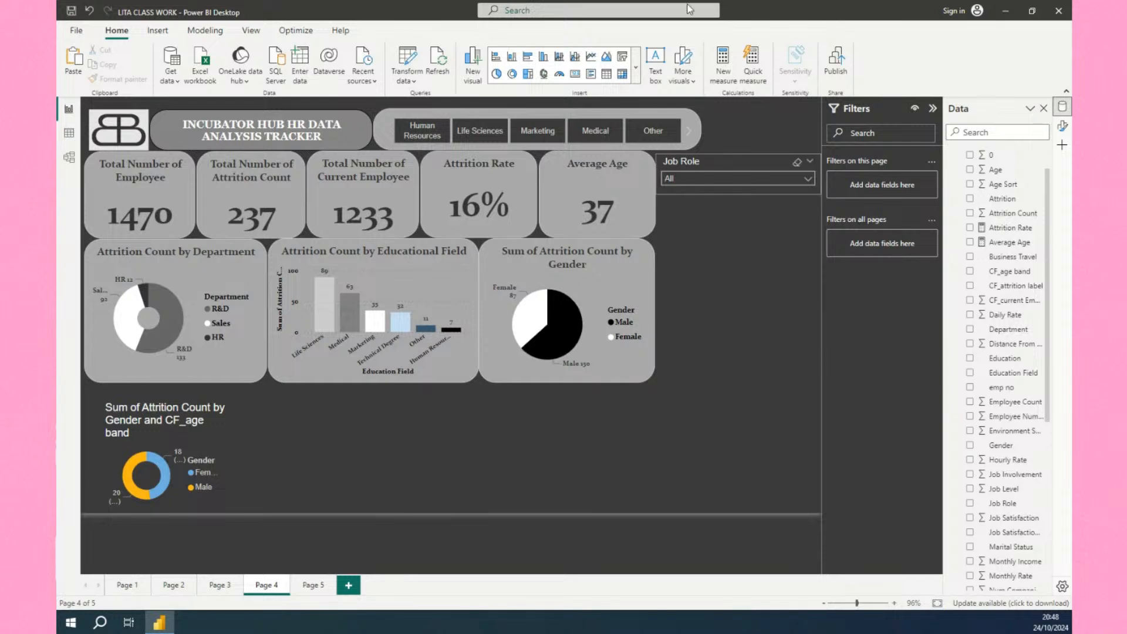
left_click(634, 73)
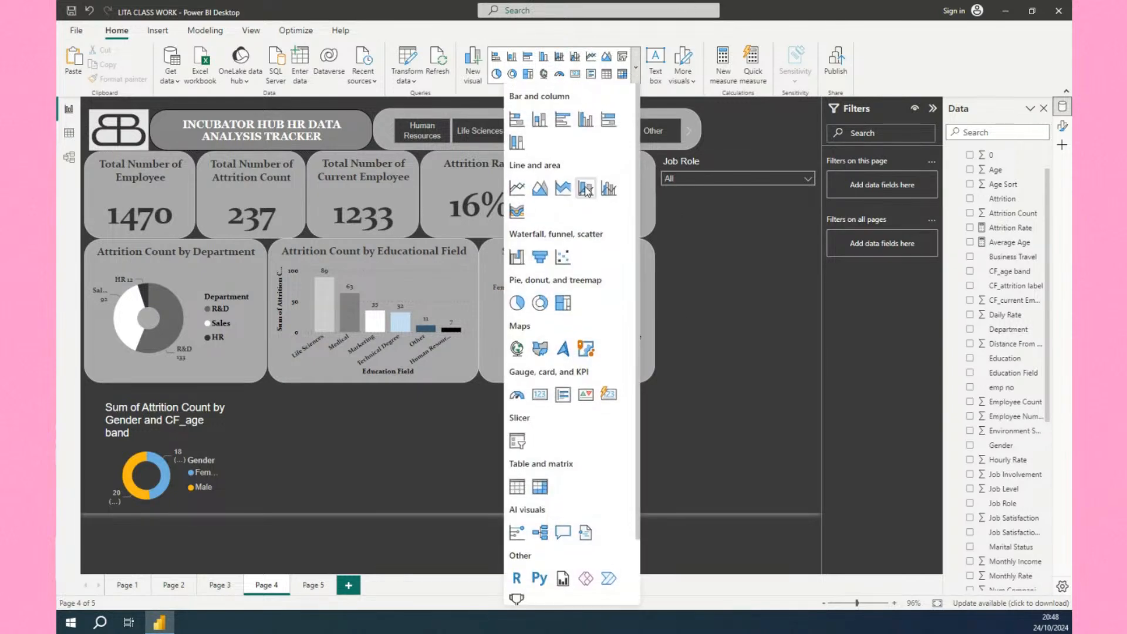
left_click(565, 125)
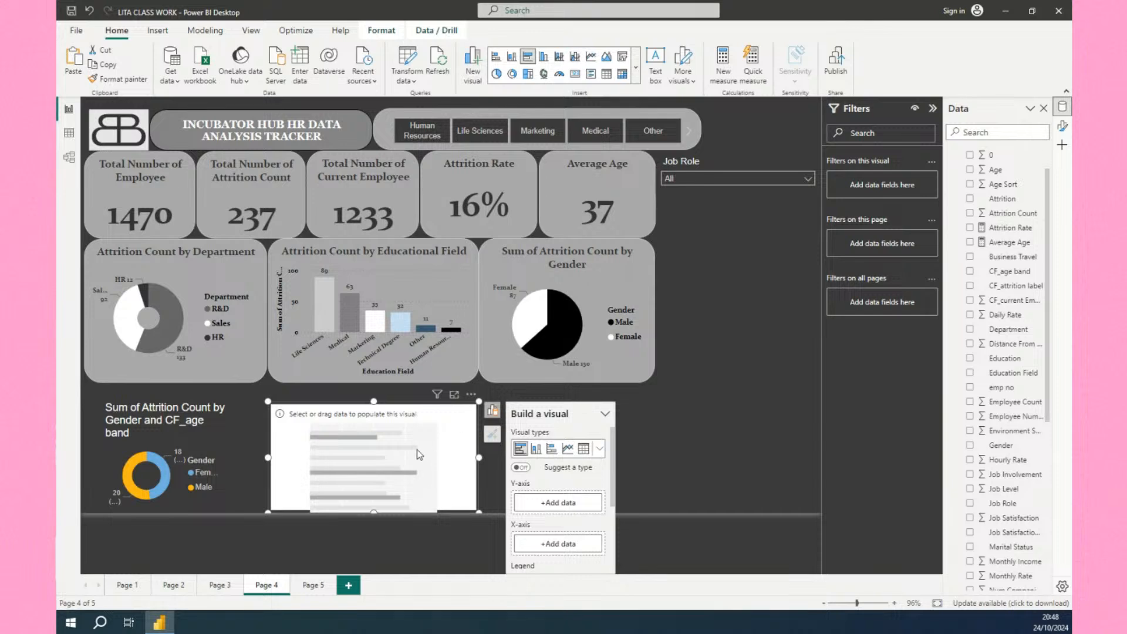
left_click_drag(428, 438, 778, 455)
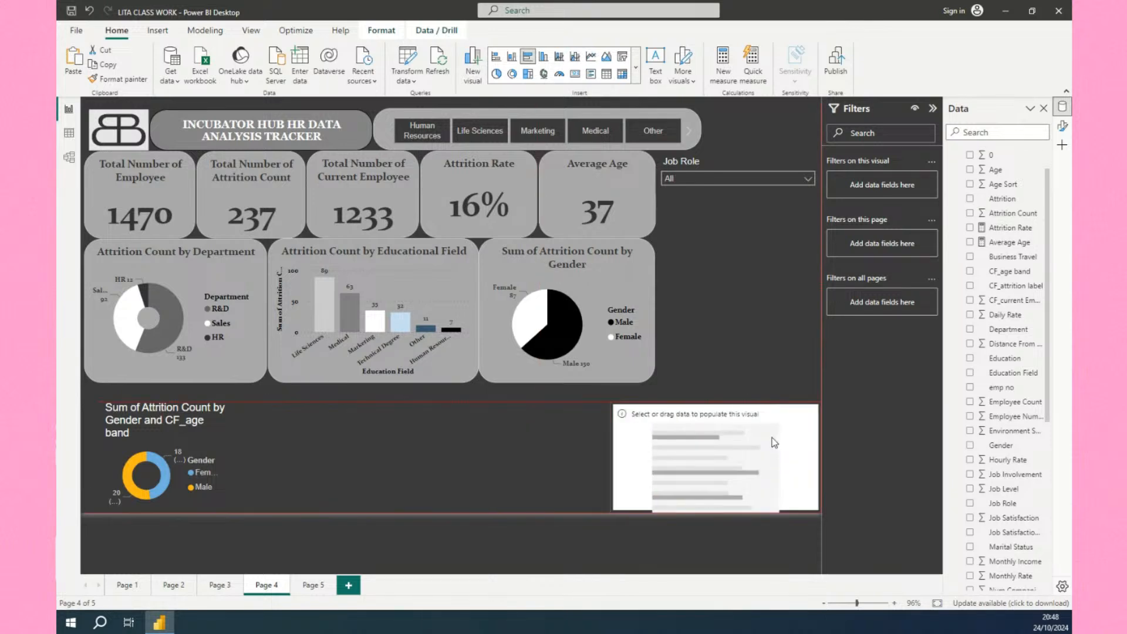
left_click(726, 417)
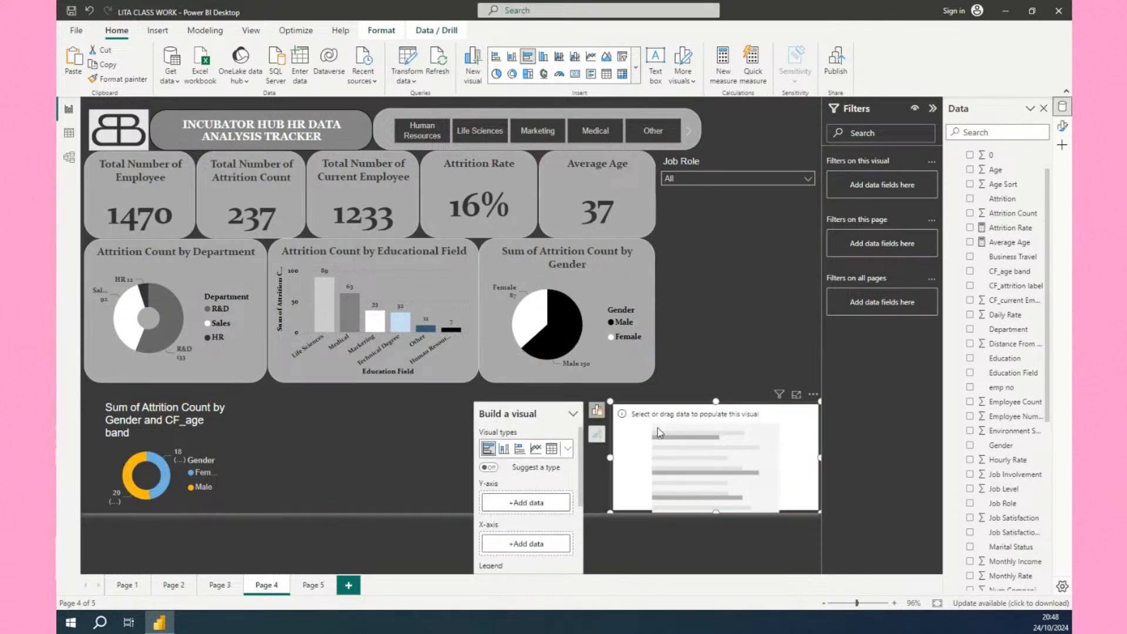
left_click_drag(610, 458, 683, 458)
left_click(688, 442)
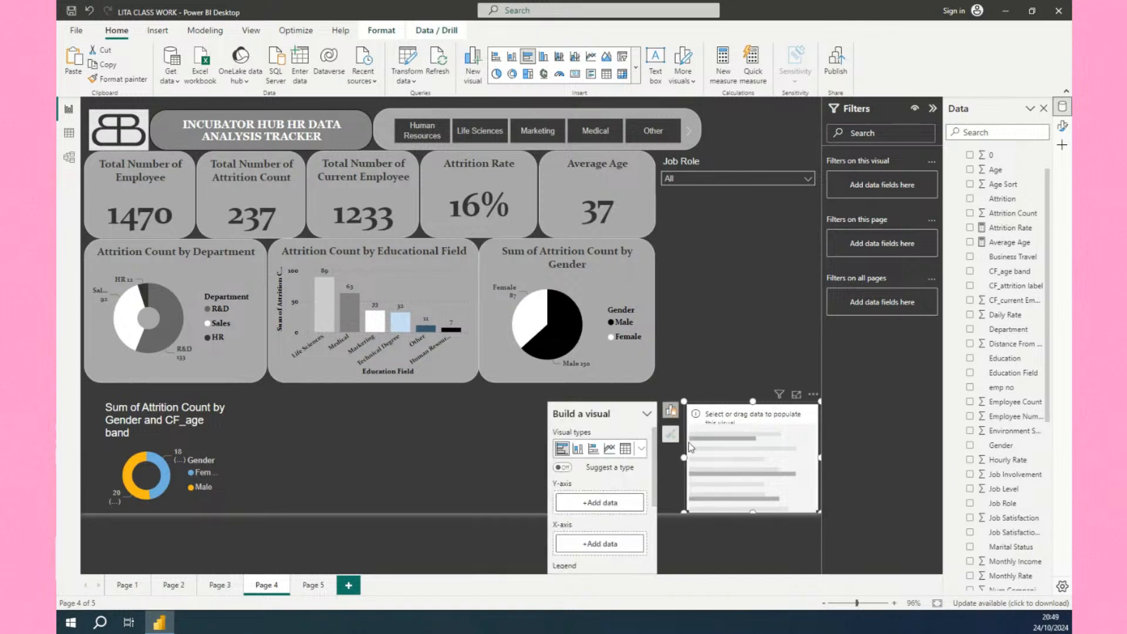
left_click_drag(751, 404, 730, 316)
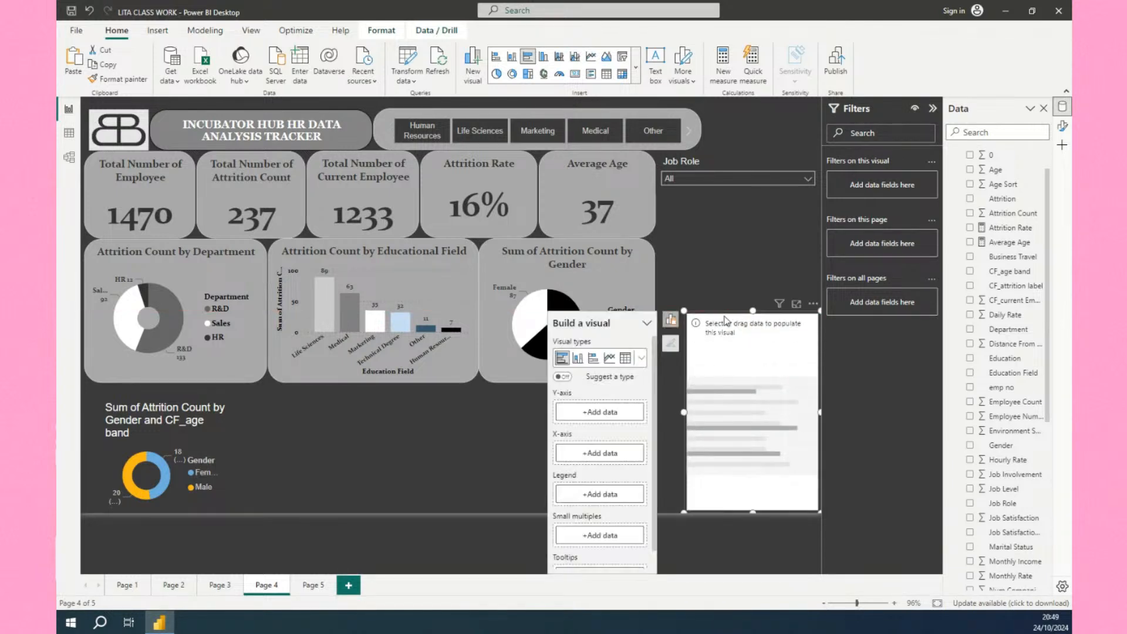
left_click_drag(681, 414, 658, 413)
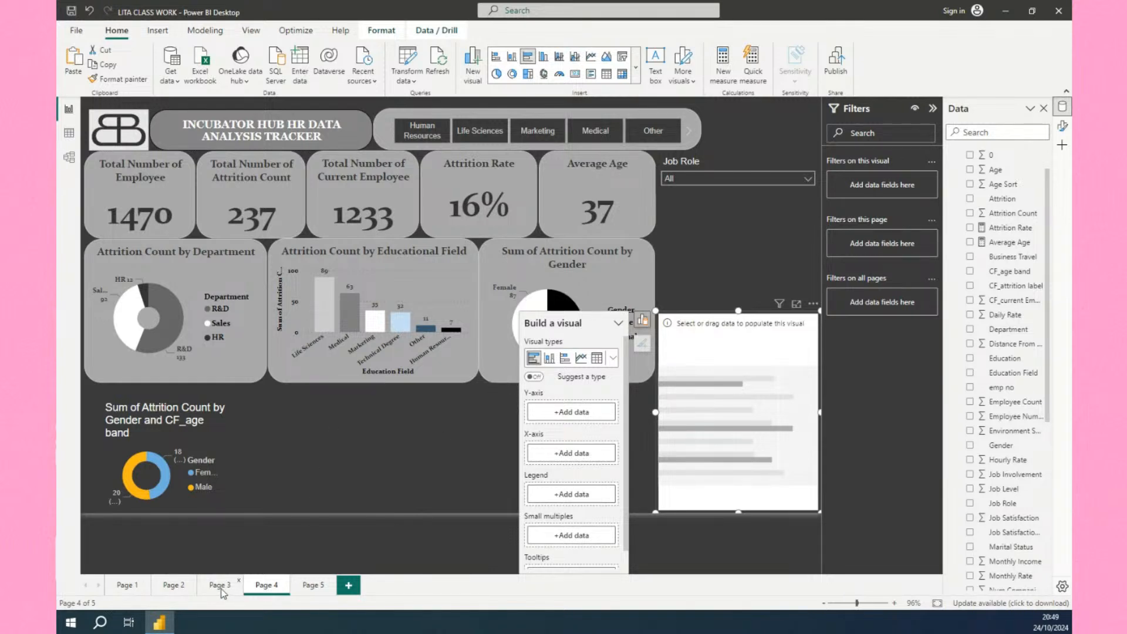
Switch to Page 5 to view its charts and return to Page 4.
left_click(313, 585)
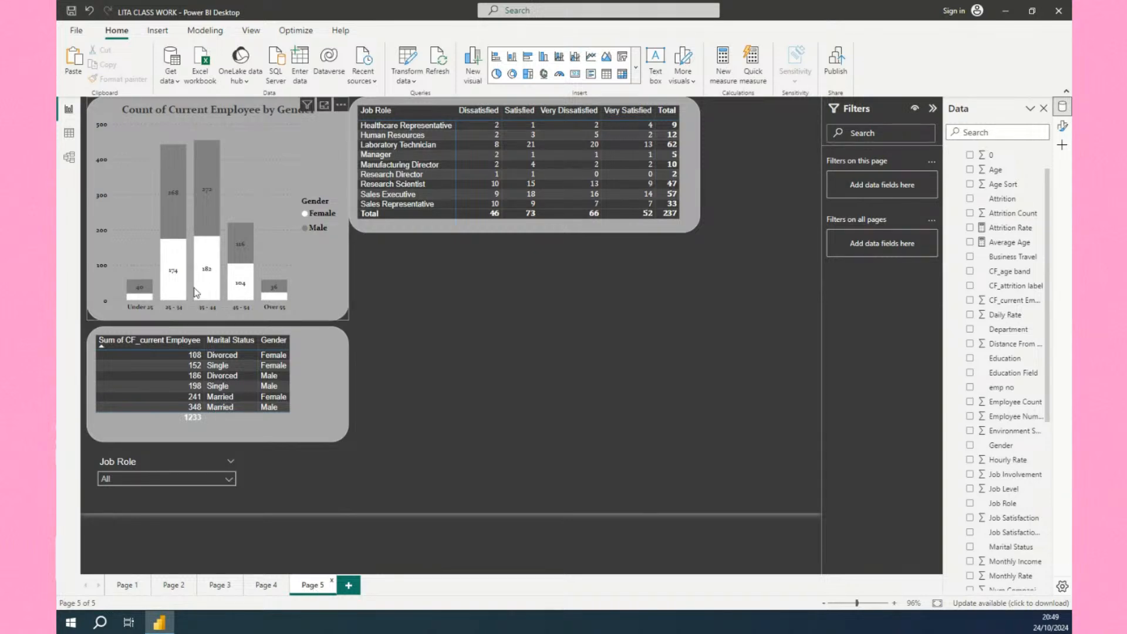
mouse_move(185, 295)
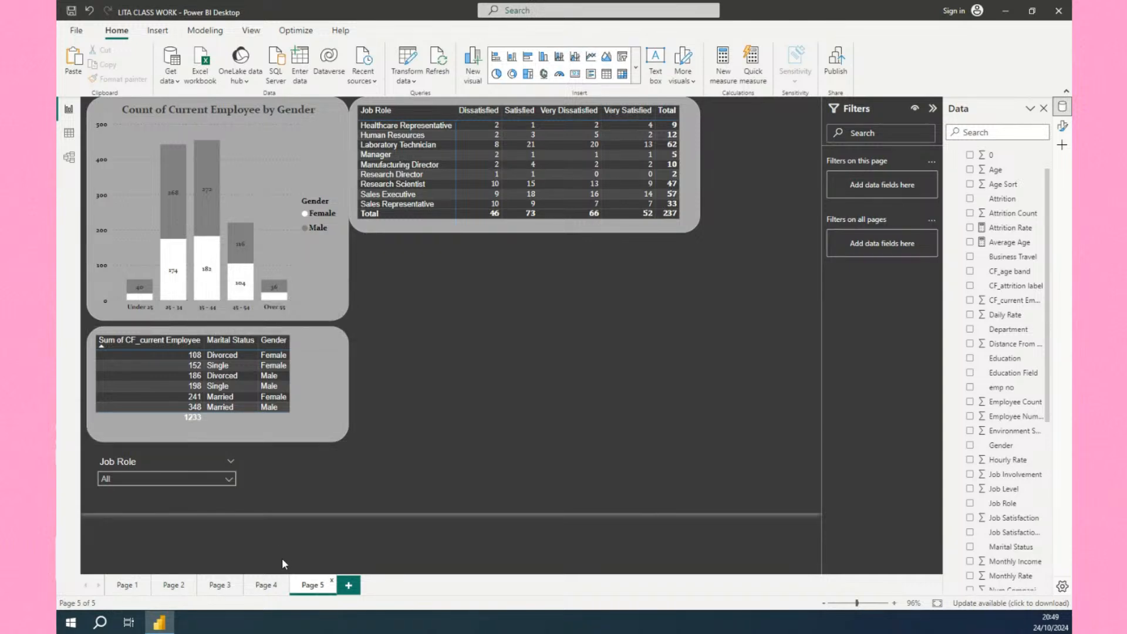
left_click(263, 589)
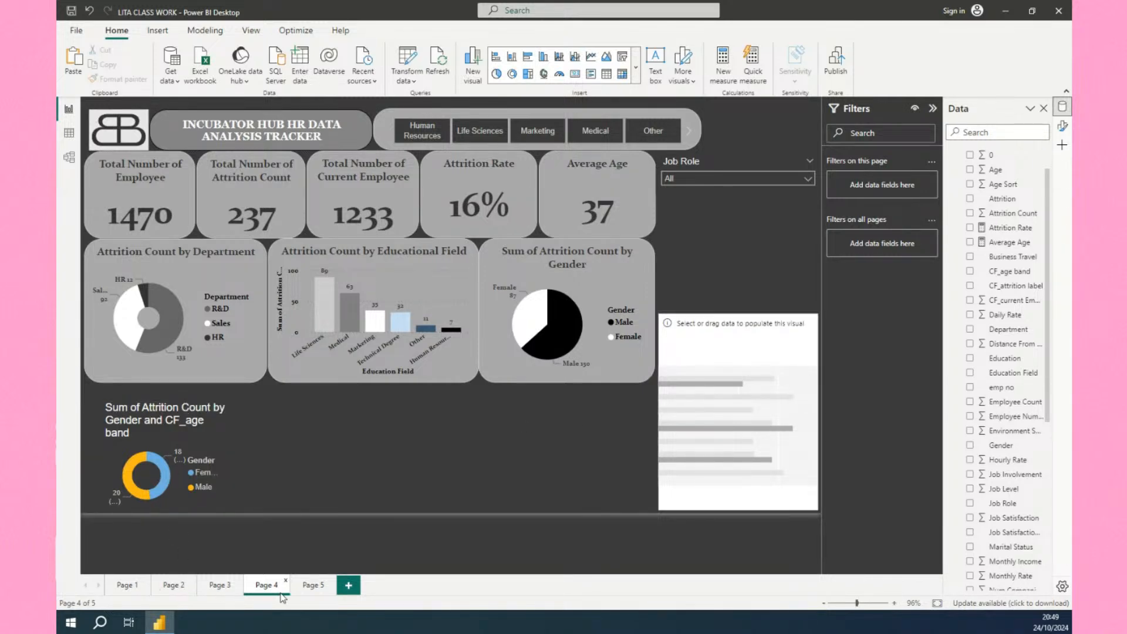
left_click(312, 585)
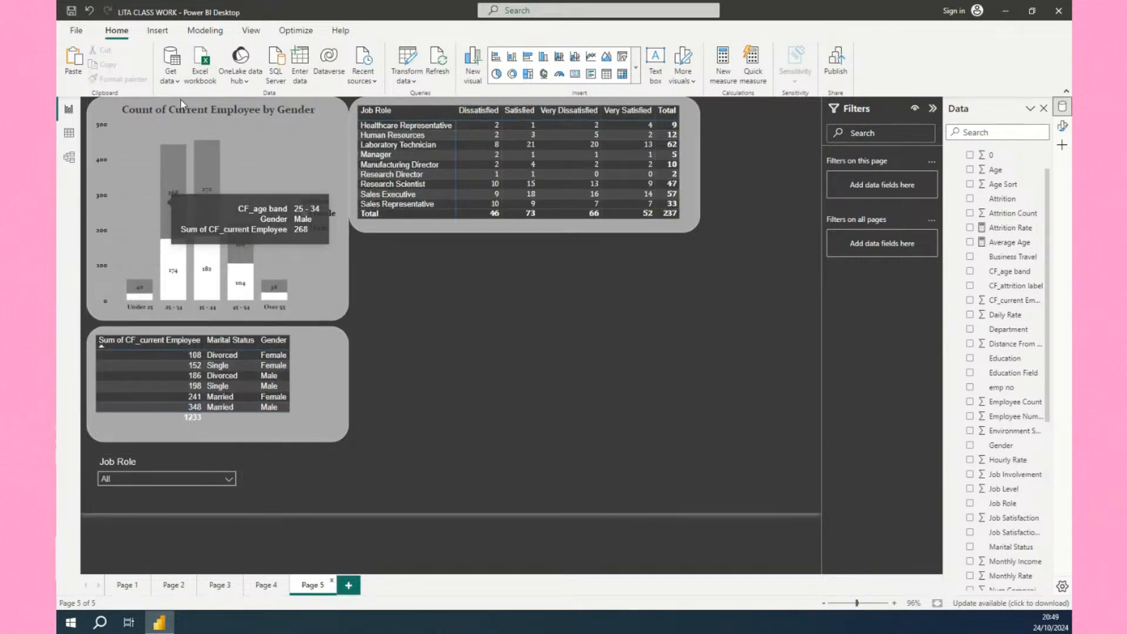
left_click(267, 585)
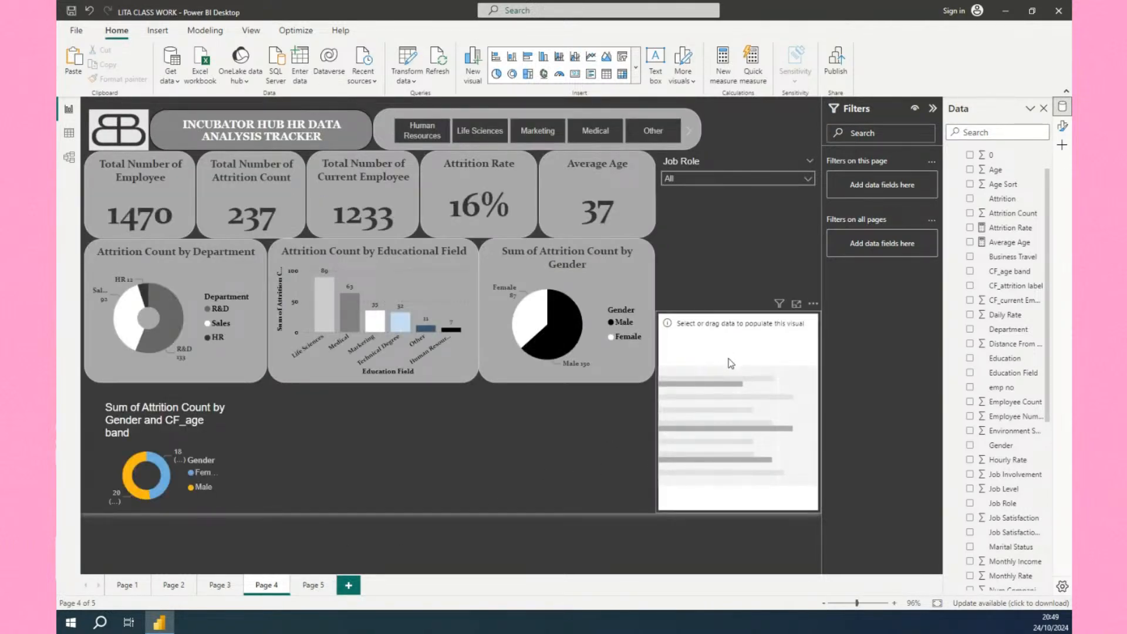
Add CF_age band from the HR data table to the new bar chart's X-axis.
left_click(717, 330)
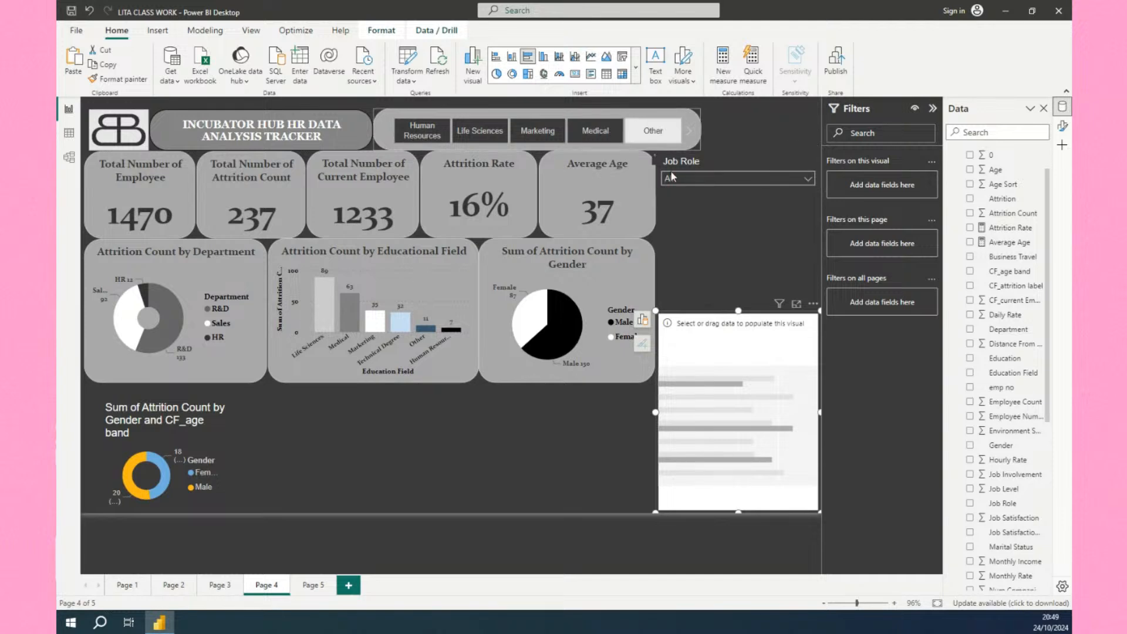
left_click(643, 320)
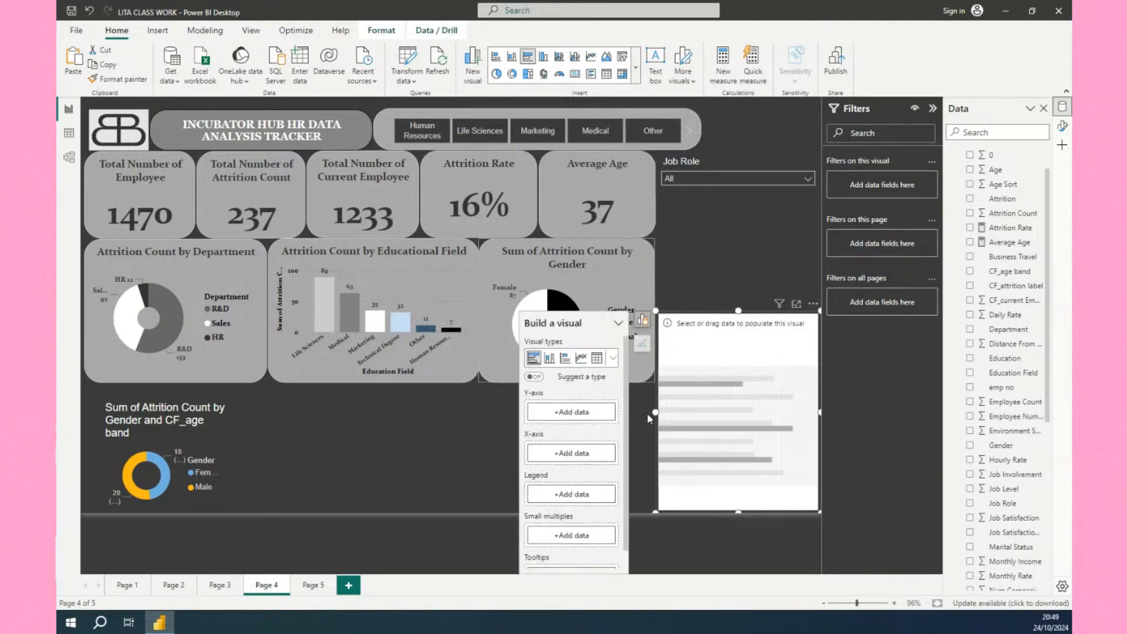
scroll(575, 506, "down", 1)
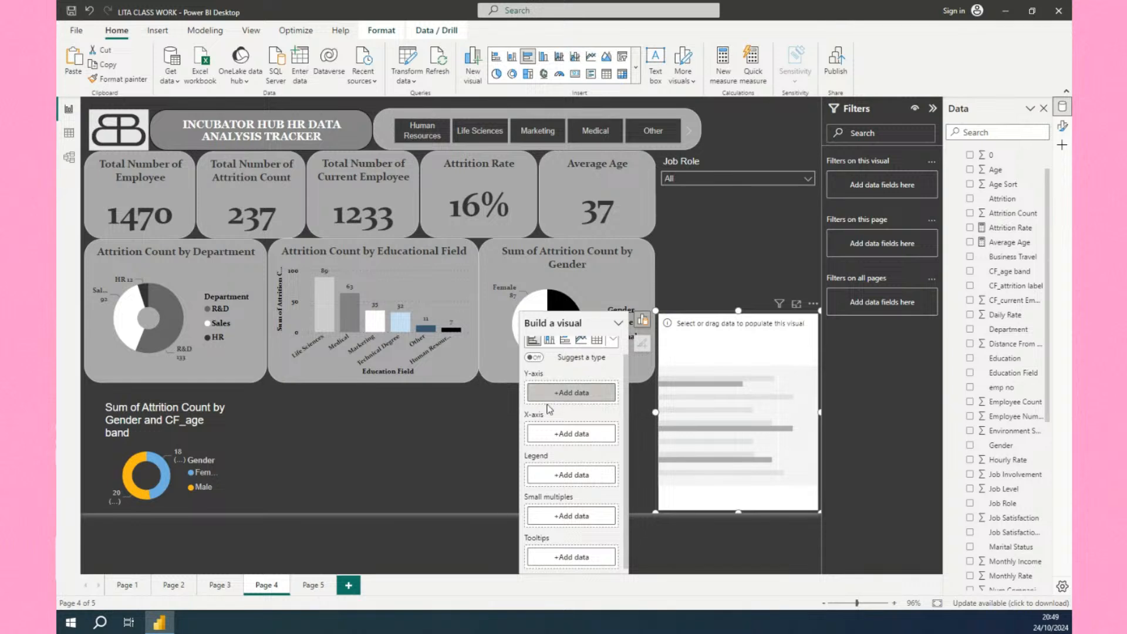
left_click(543, 441)
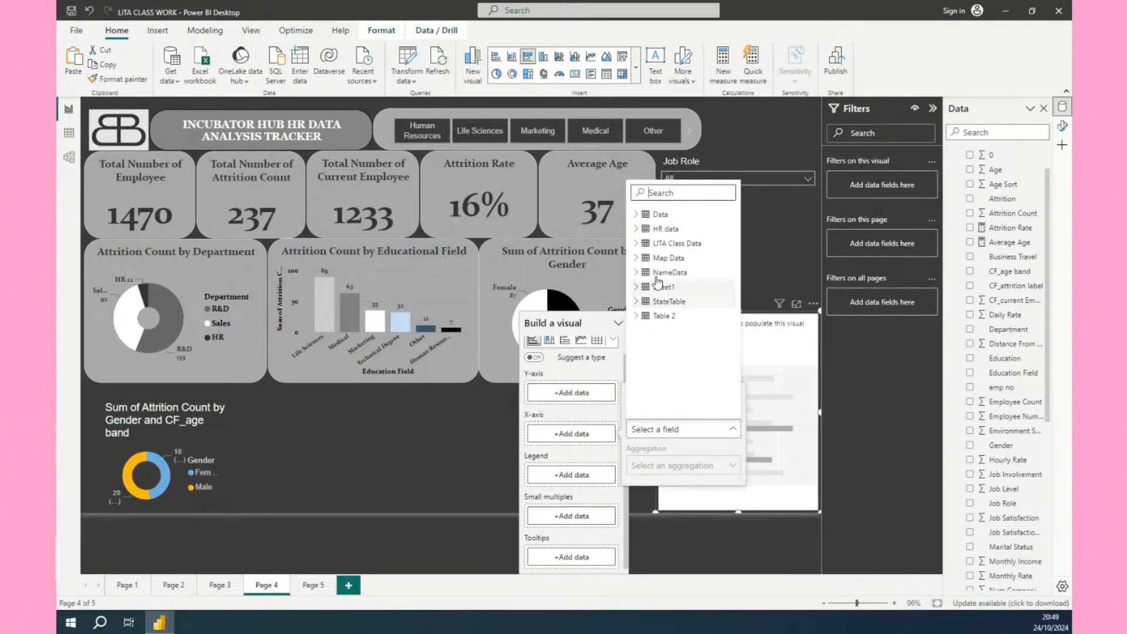
left_click(637, 229)
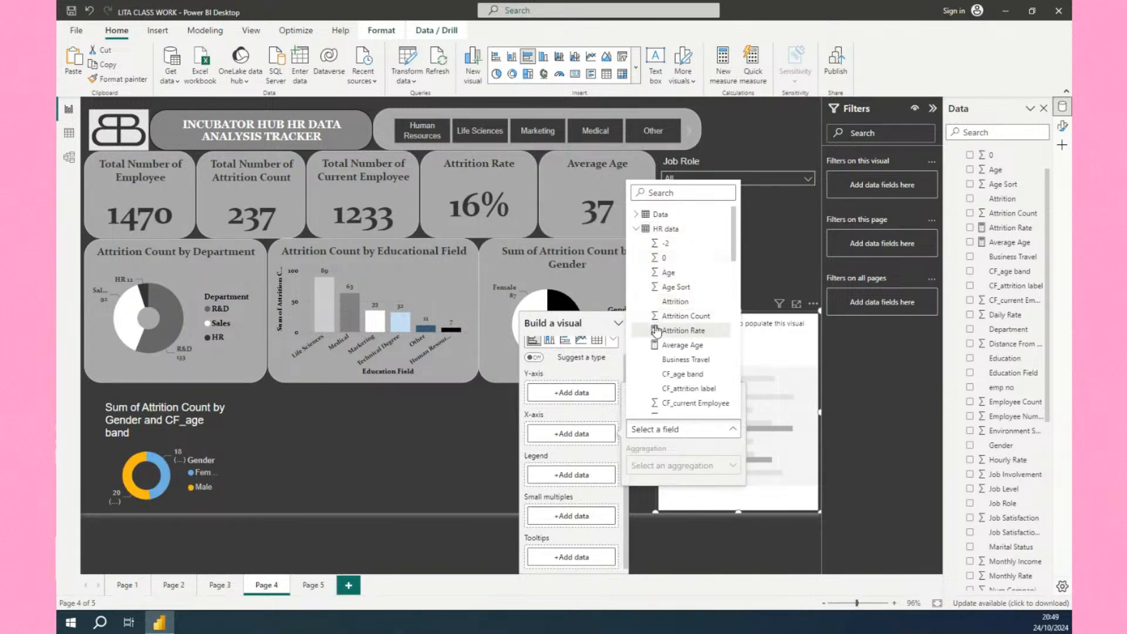
left_click(666, 381)
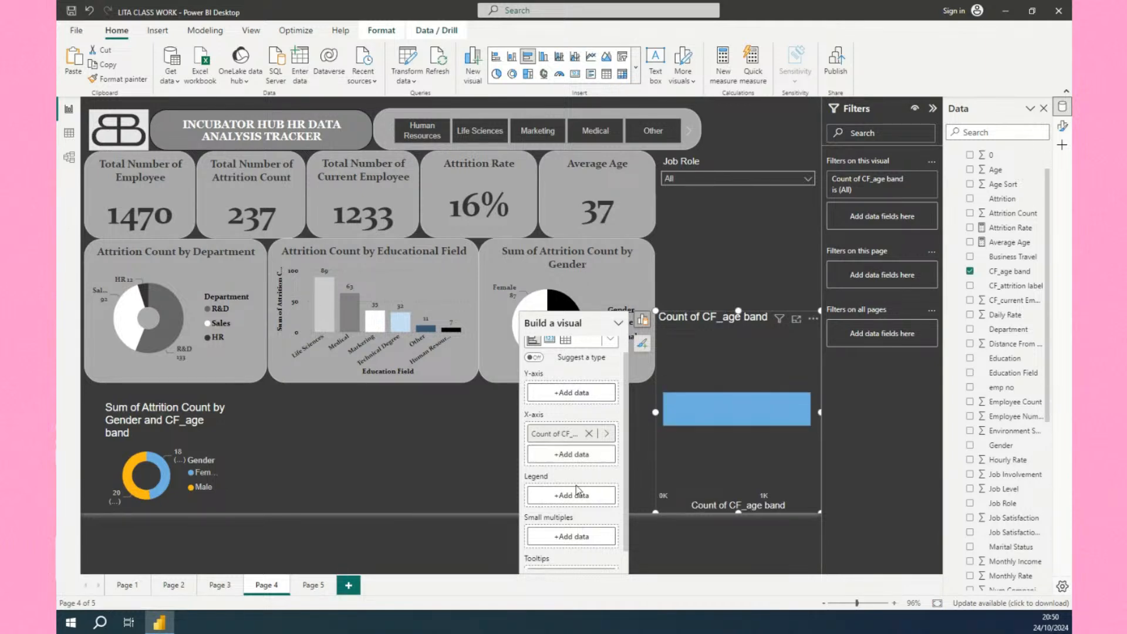
Add Attrition Count from the HR data table to the bar chart's Y-axis.
left_click(562, 393)
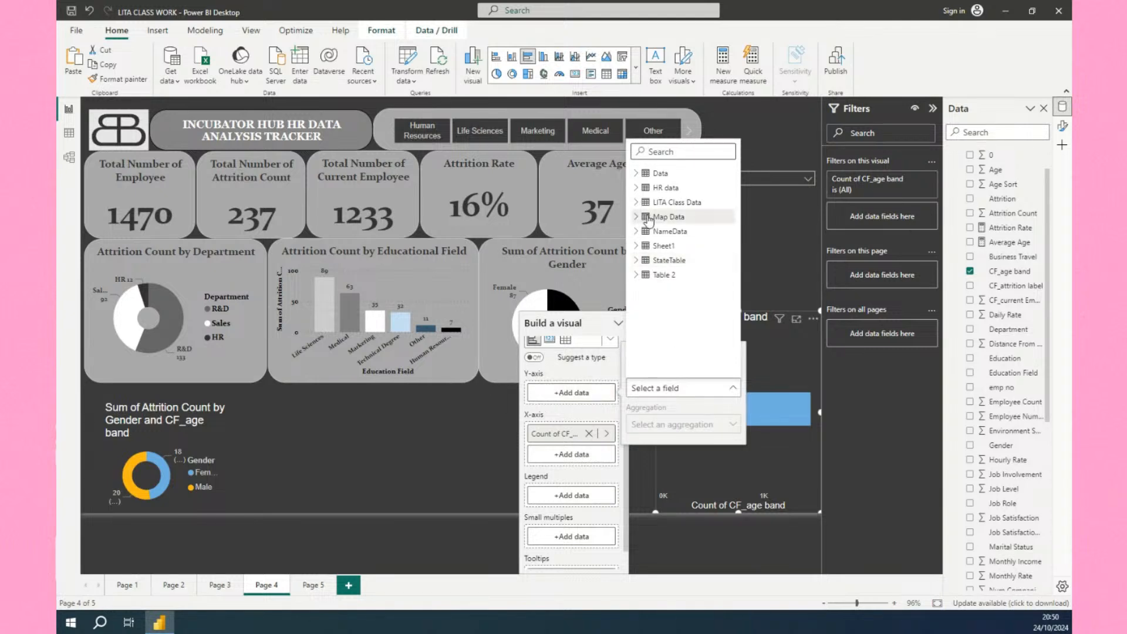
left_click(638, 188)
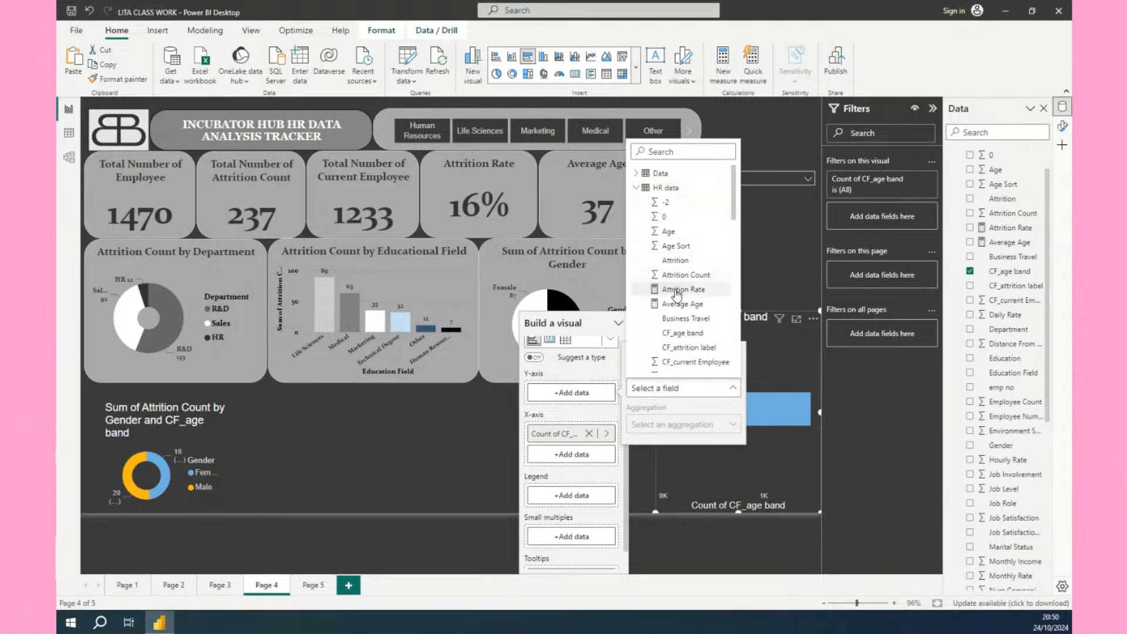
left_click(667, 276)
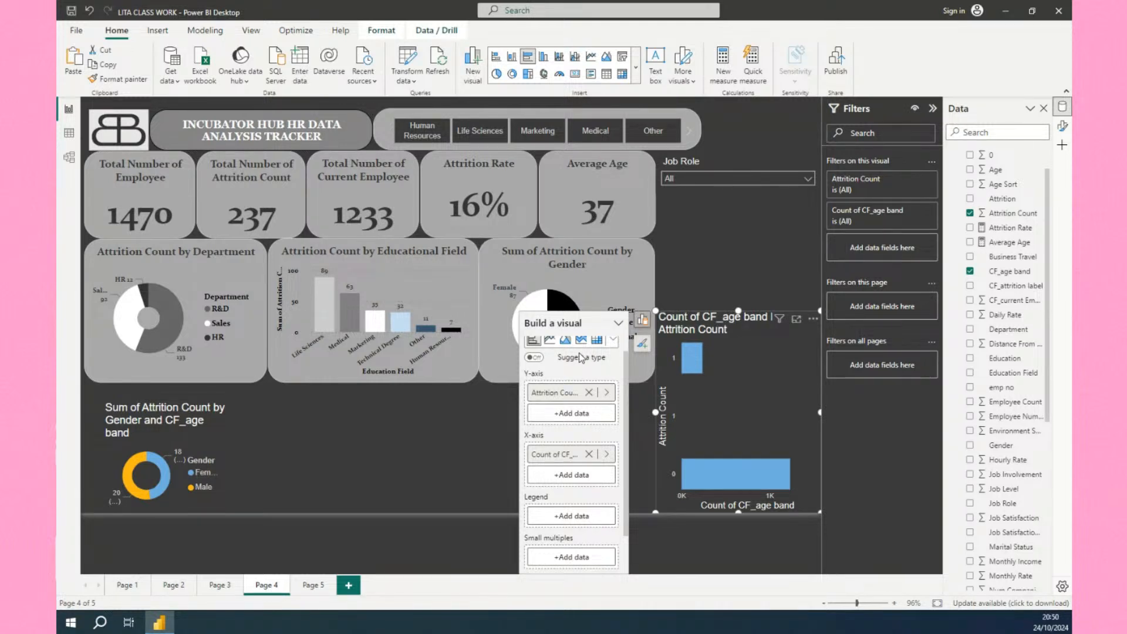
Change the new chart to a clustered column chart and delete the chart.
scroll(581, 358, "up", 1)
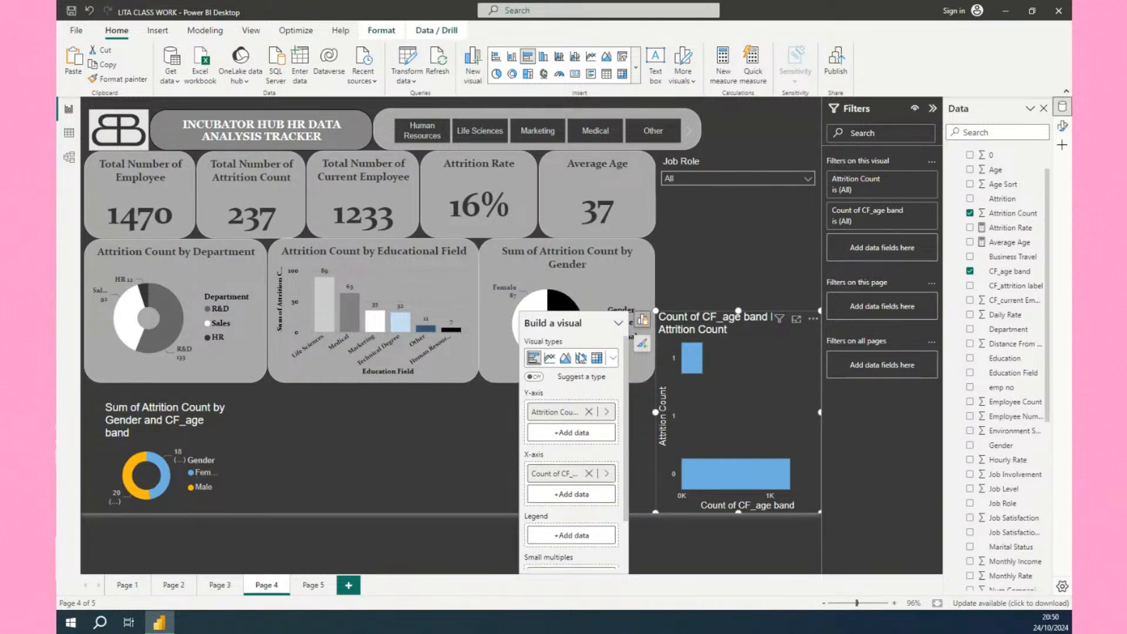
left_click(612, 360)
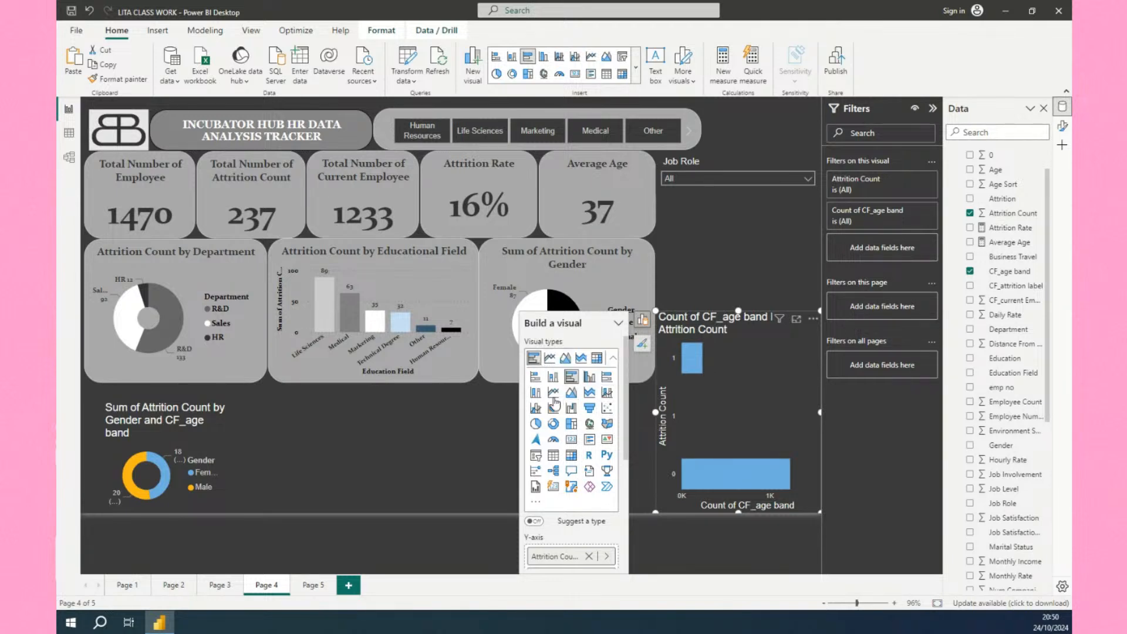
left_click(554, 377)
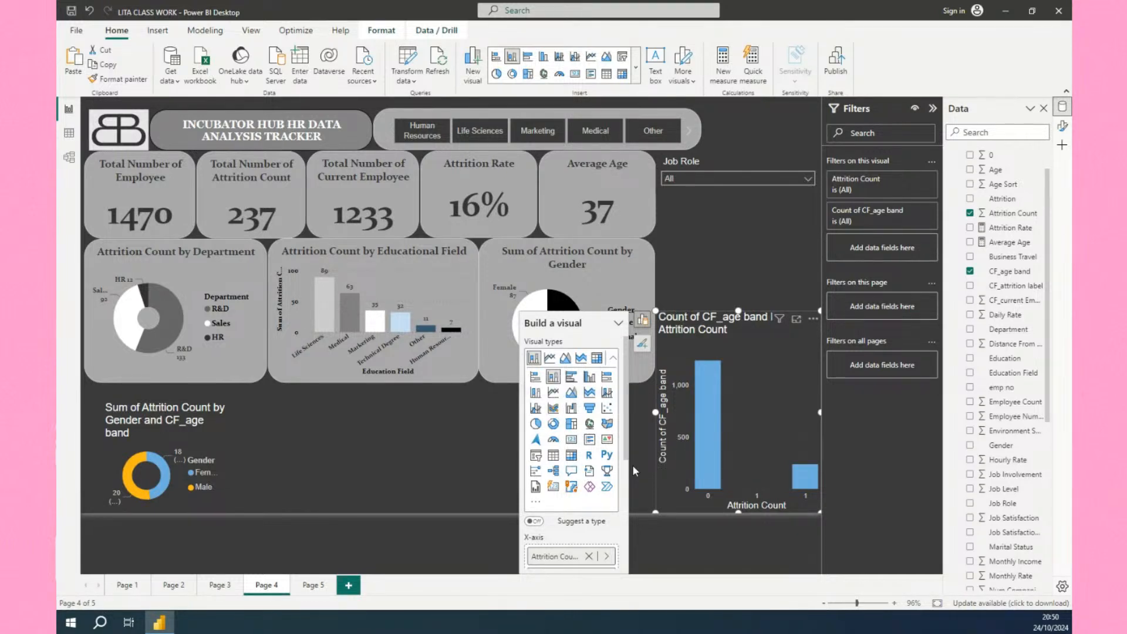
key("Delete")
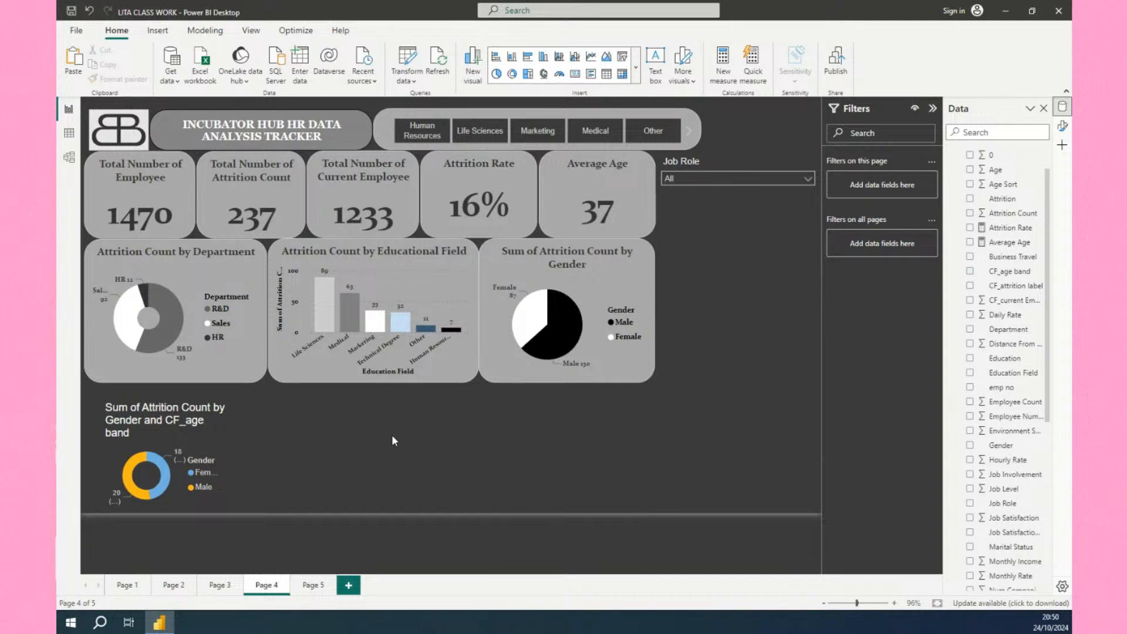
Move the donut chart further left to the canvas edge.
left_click(224, 477)
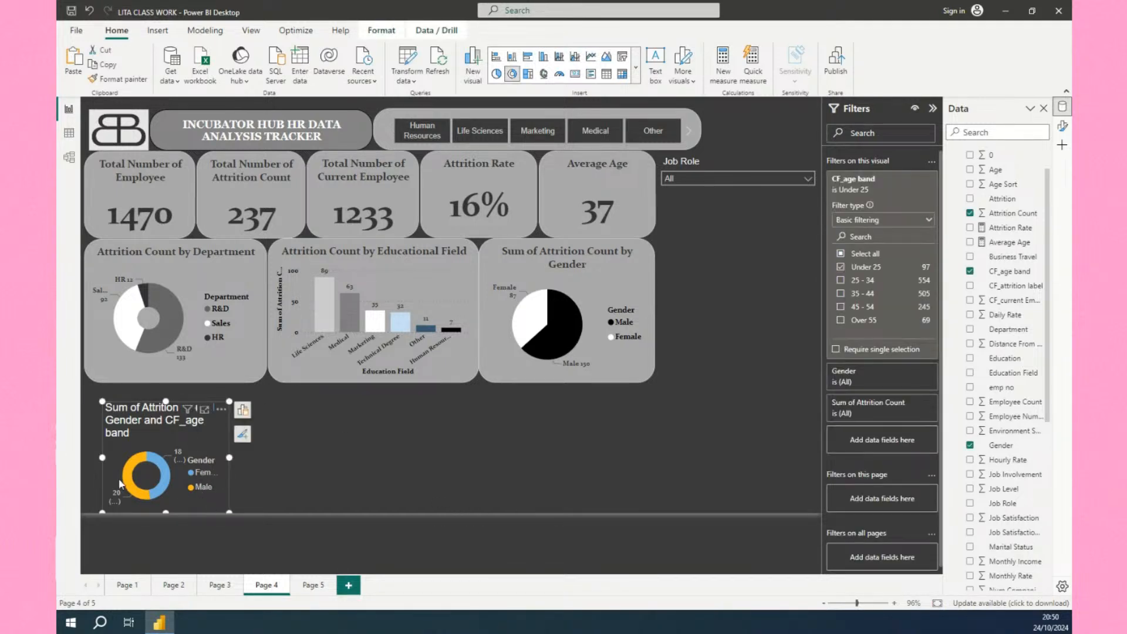
mouse_move(133, 438)
left_mouse_down()
mouse_move(128, 427)
mouse_move(115, 447)
left_mouse_up()
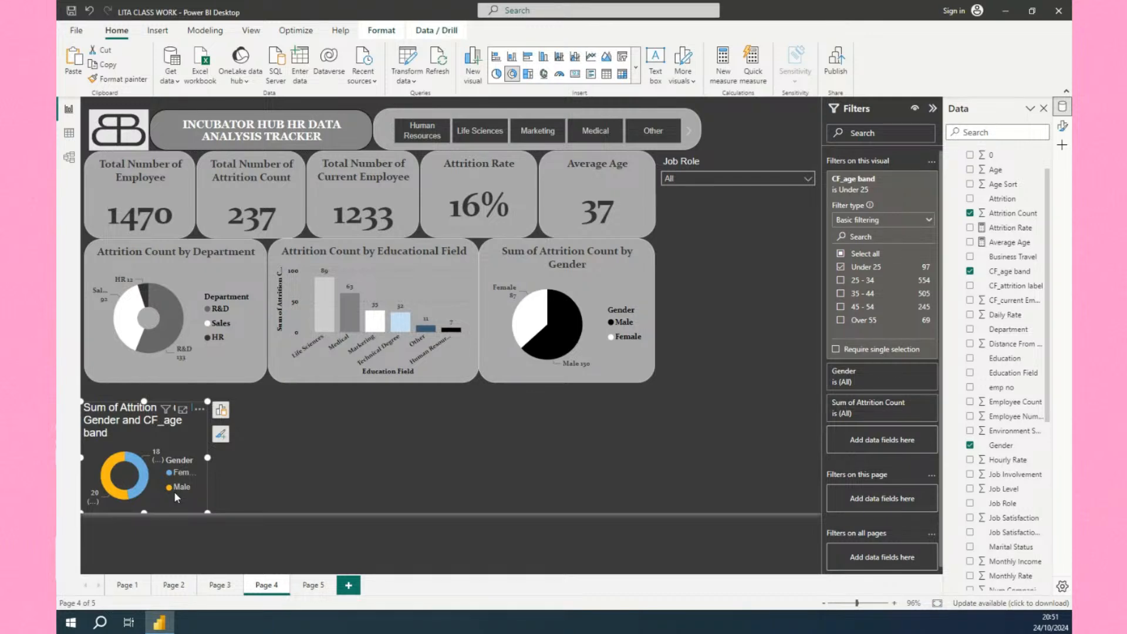
Open the donut chart's format options and retitle it "Attrition of Under 25".
left_click(221, 433)
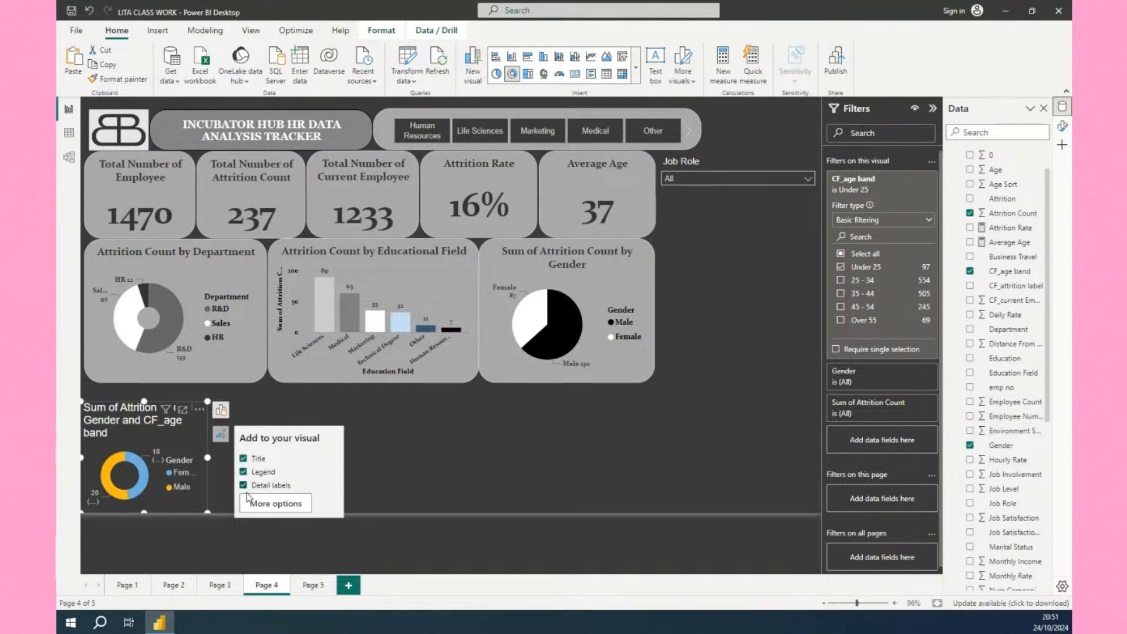
left_click(267, 504)
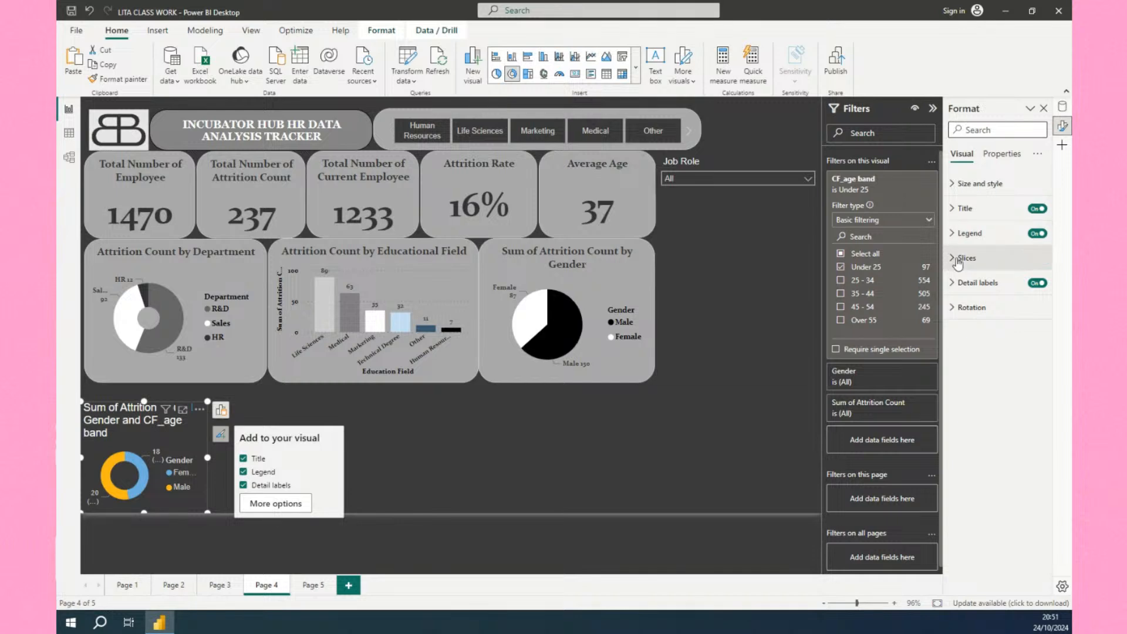
left_click(949, 215)
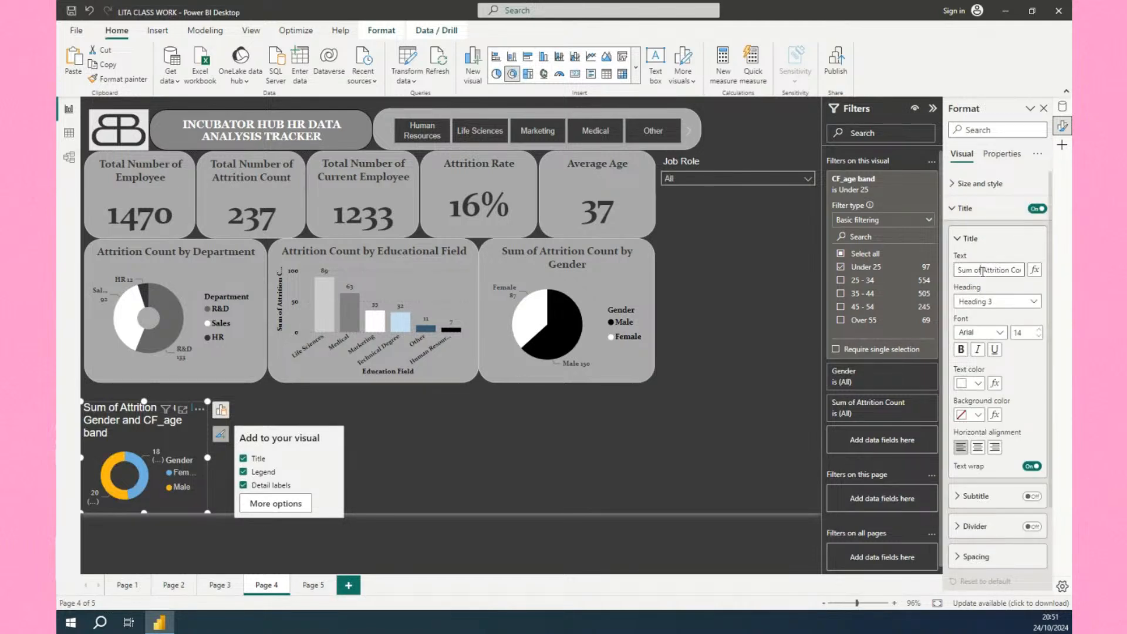
triple_click(984, 271)
key("BackSpace")
type("Attrit")
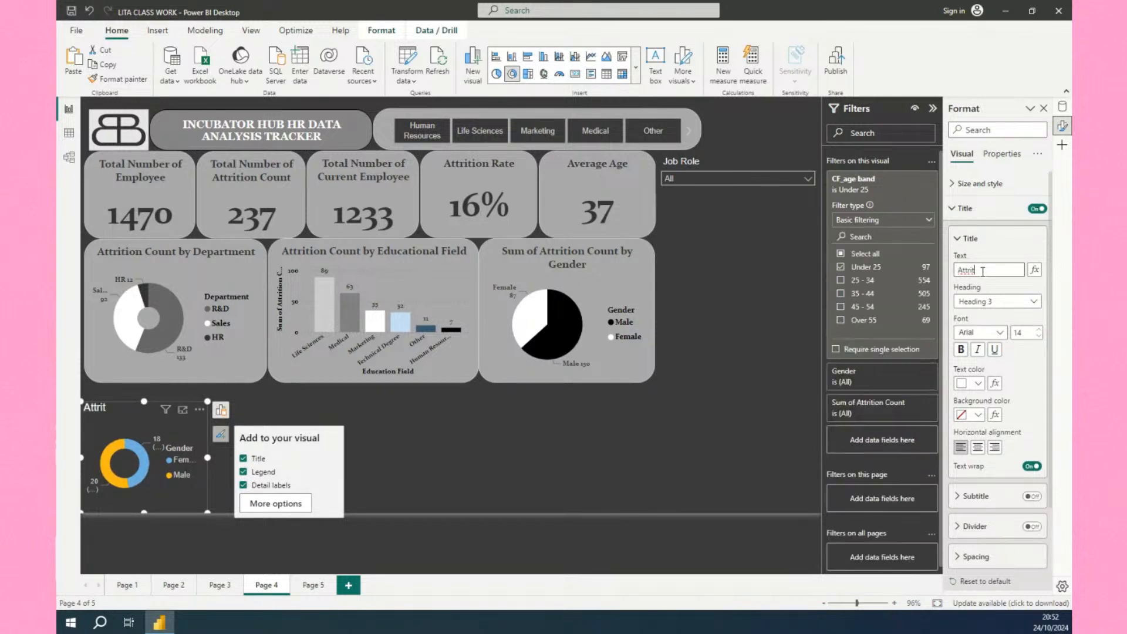
type("ion of Under 25")
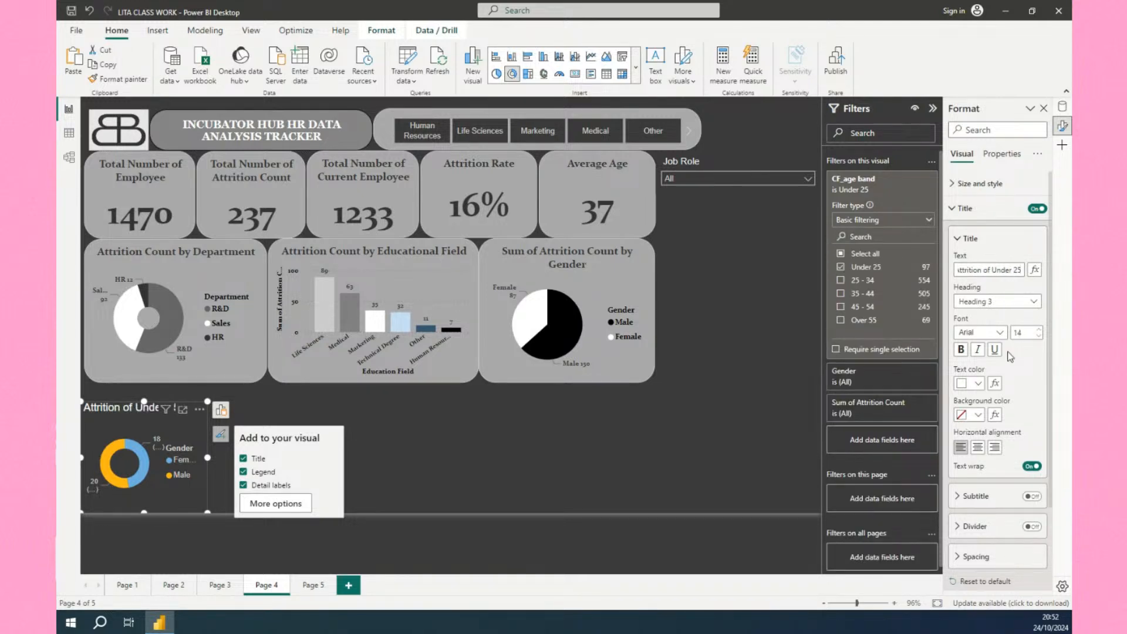
Reduce the donut title's font size to 12 and center-align it.
left_click(1039, 336)
left_click(1039, 336)
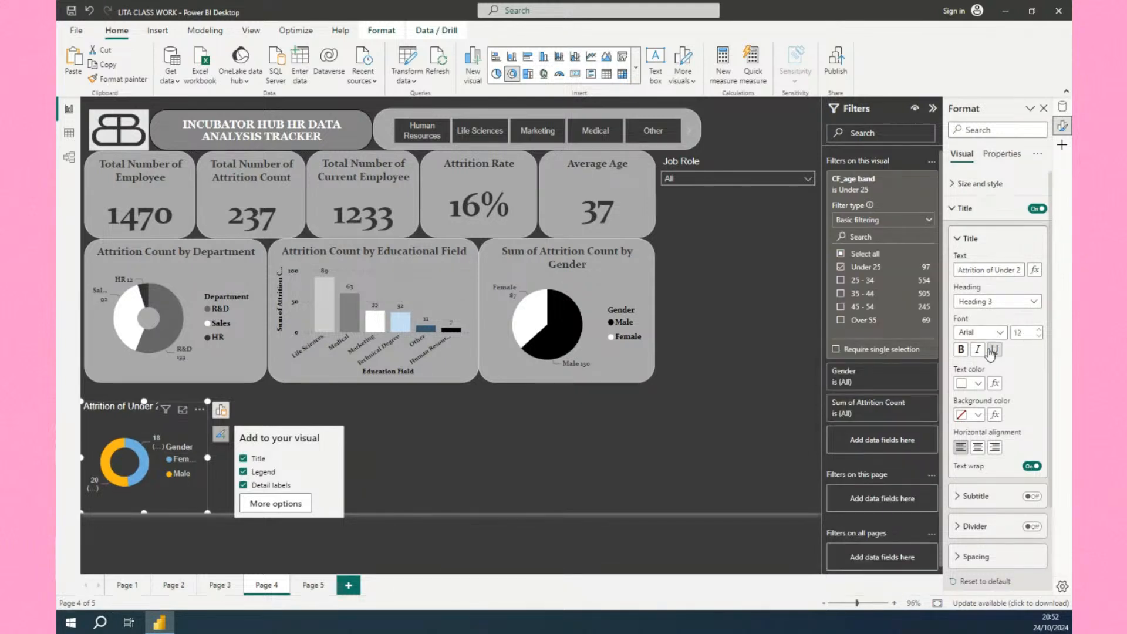
left_click(977, 451)
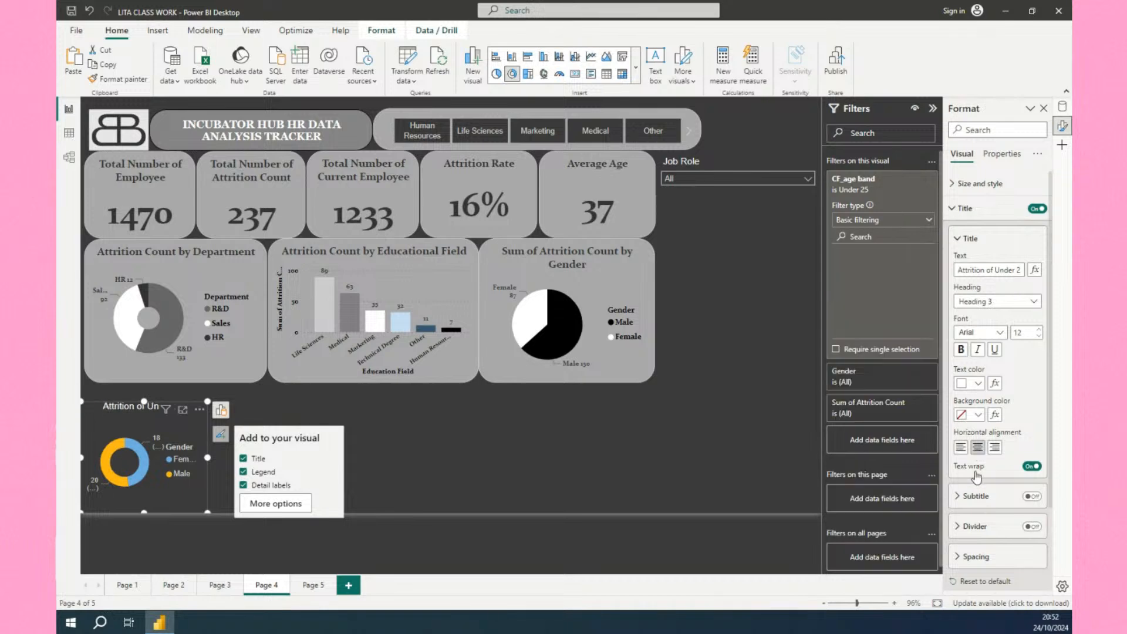
Set the donut's detail label contents to Category, data value.
scroll(979, 481, "down", 2)
scroll(980, 484, "down", 2)
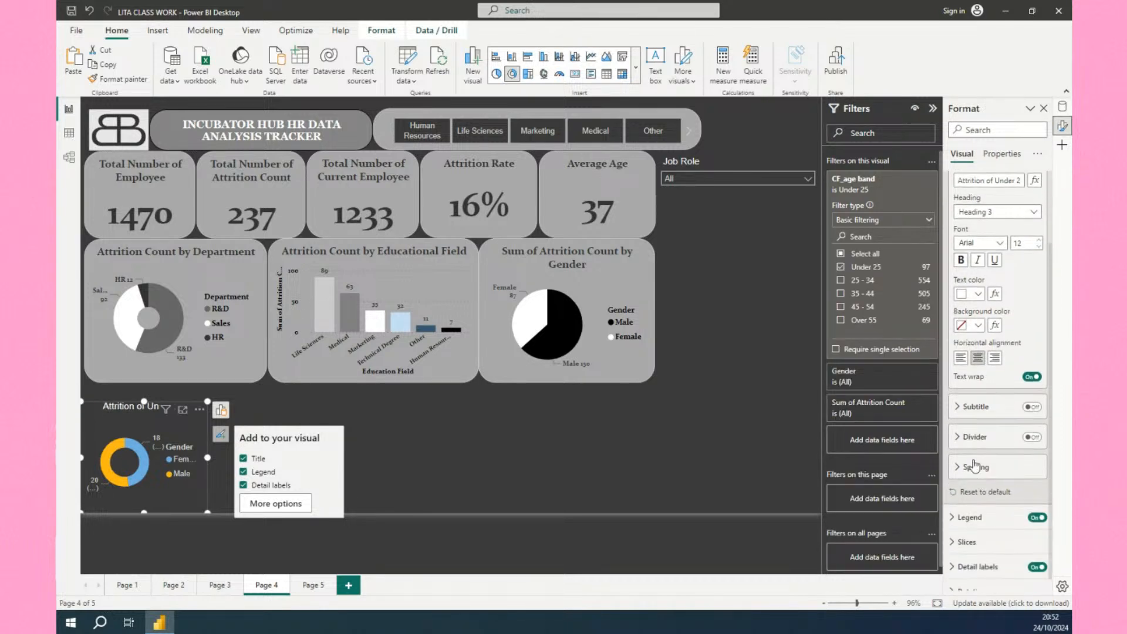
left_click(965, 530)
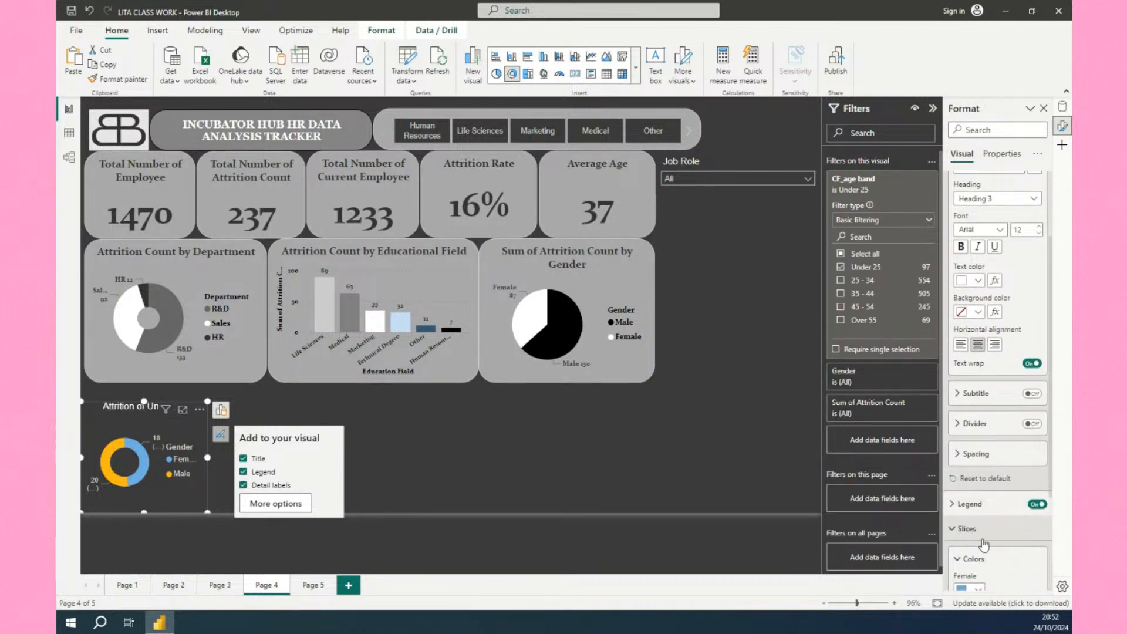
scroll(968, 505, "down", 4)
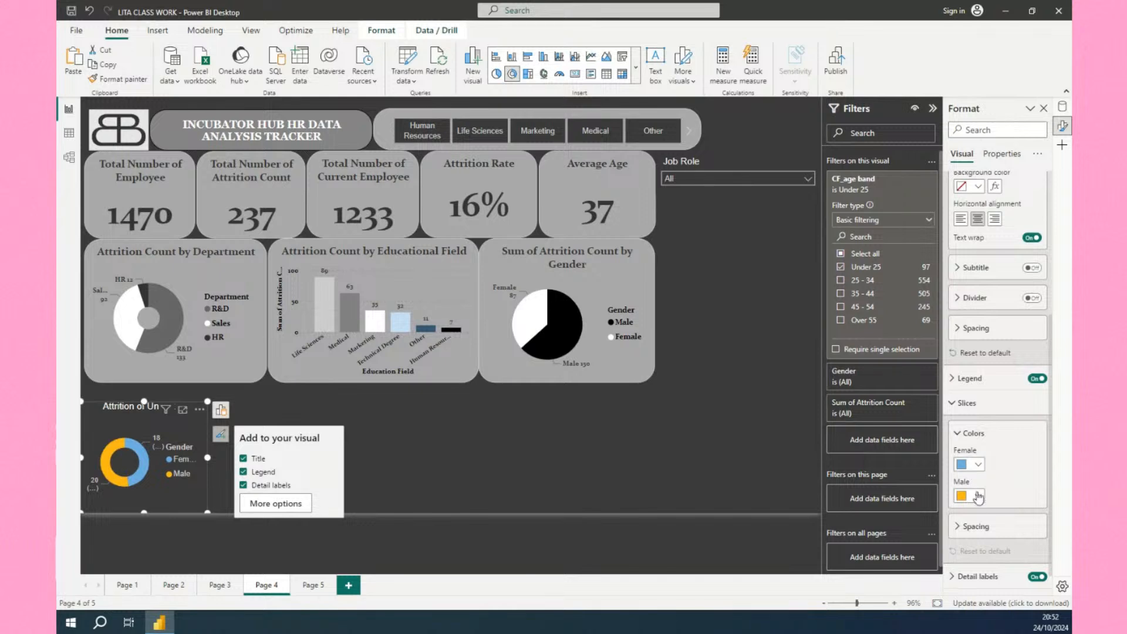
scroll(975, 464, "up", 1)
left_click(955, 433)
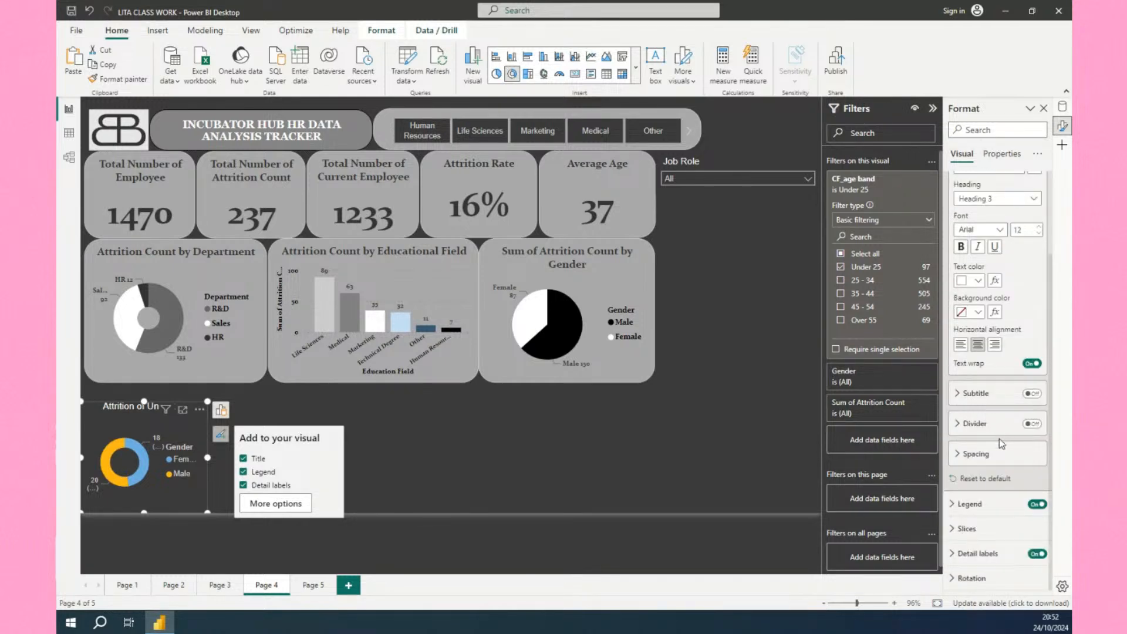
left_click(996, 554)
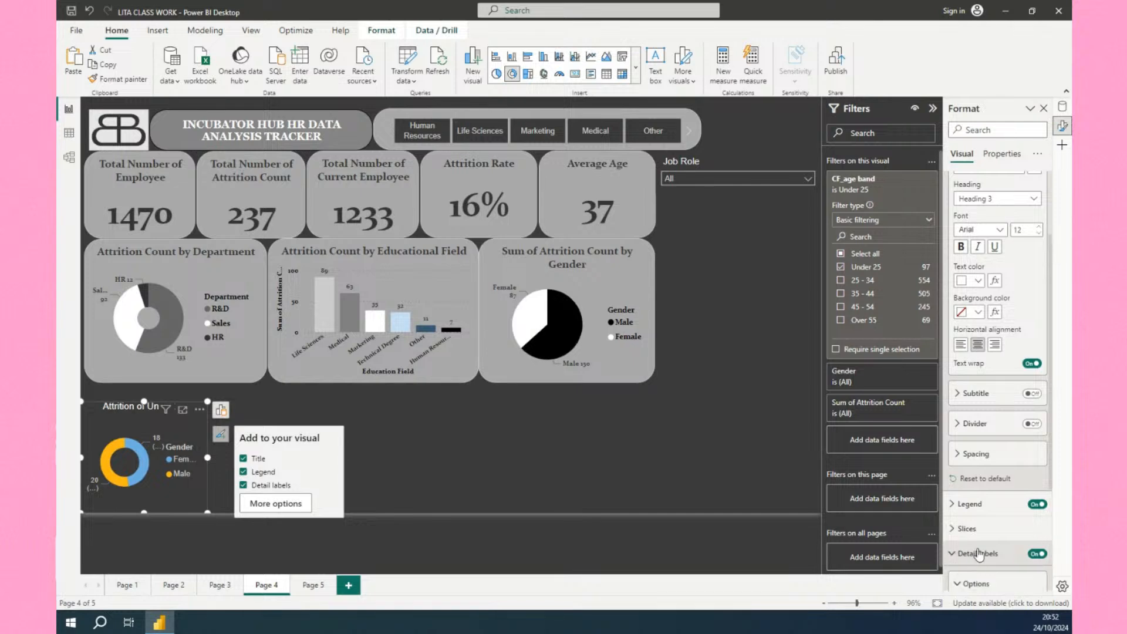
scroll(1000, 514, "down", 5)
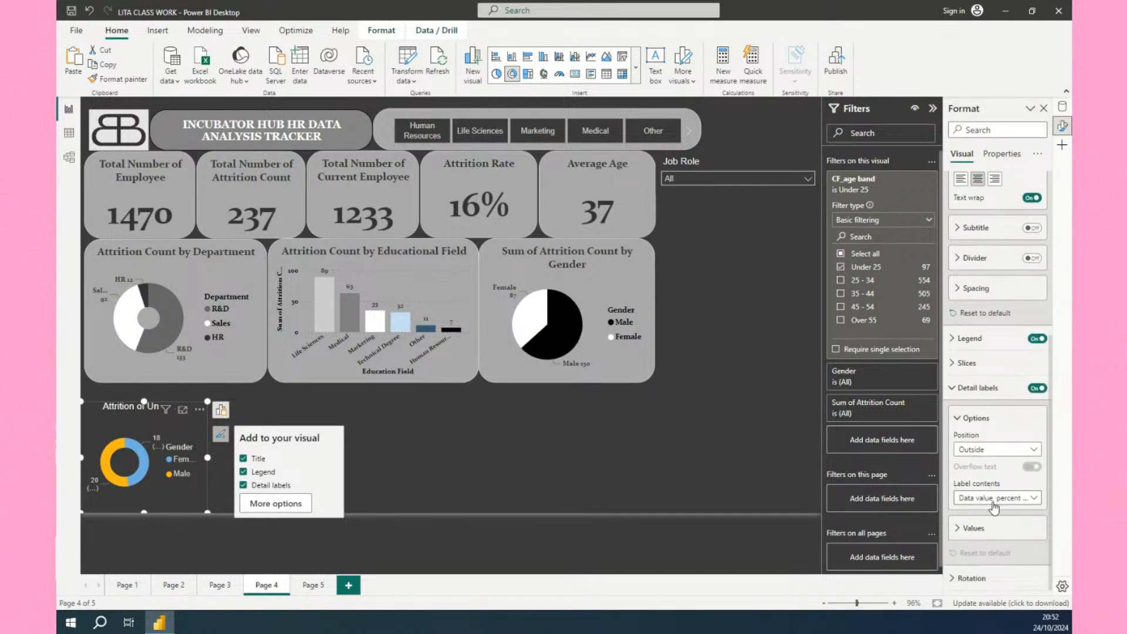
left_click(994, 502)
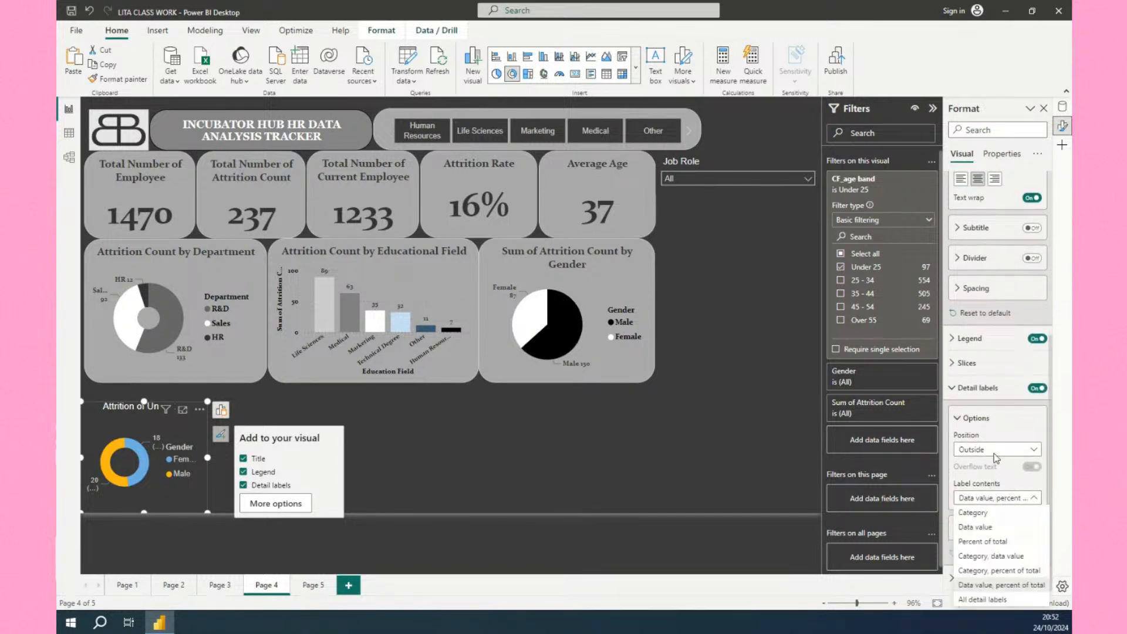
left_click(992, 557)
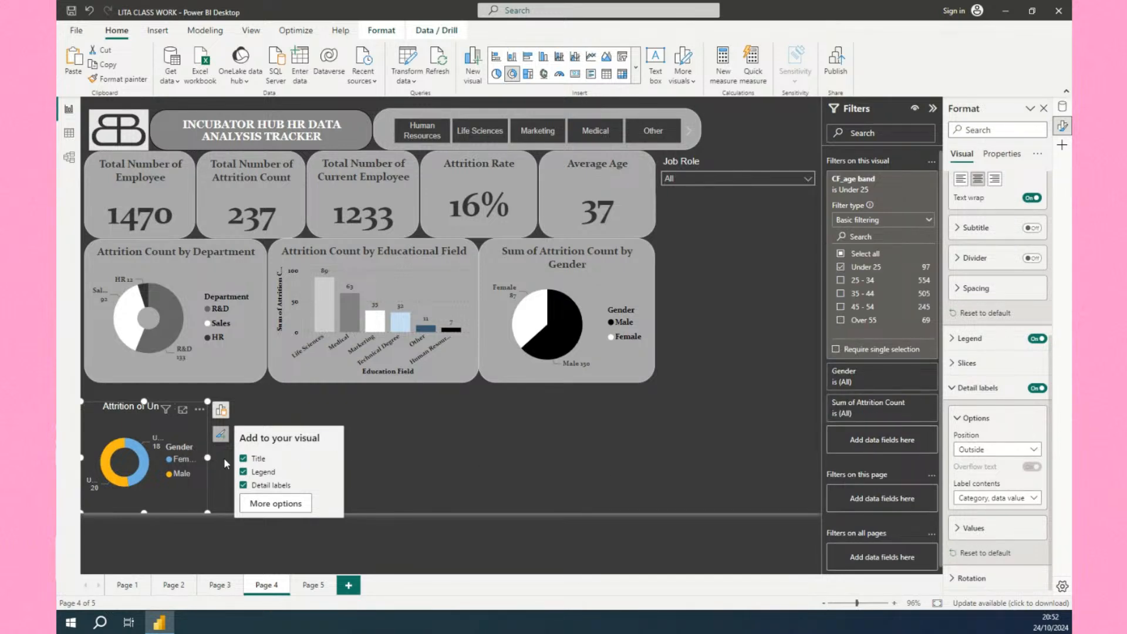
Widen the donut chart to meet the chart above's edge and set its label contents to Data value.
left_click_drag(225, 463, 266, 475)
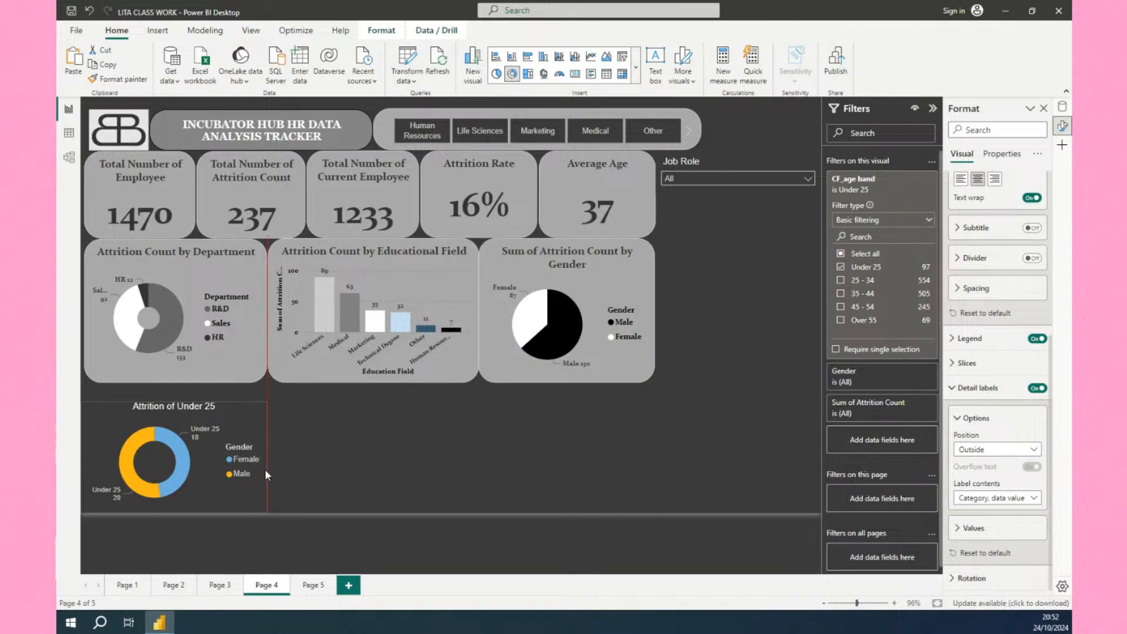
left_click_drag(265, 470, 266, 469)
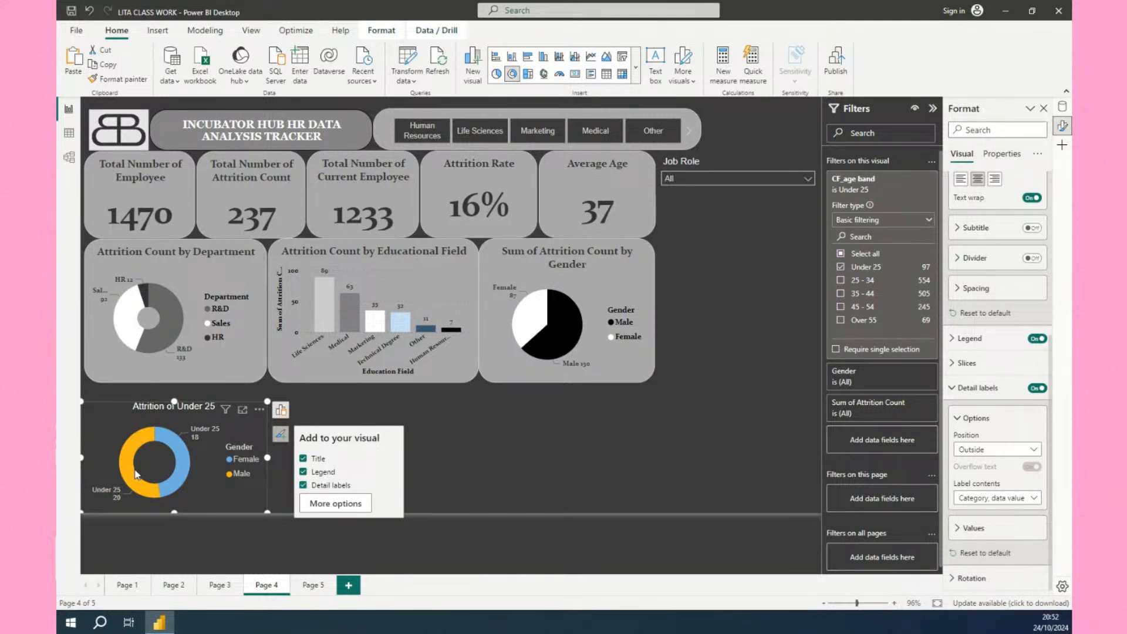
mouse_move(132, 479)
mouse_move(196, 445)
left_click(989, 505)
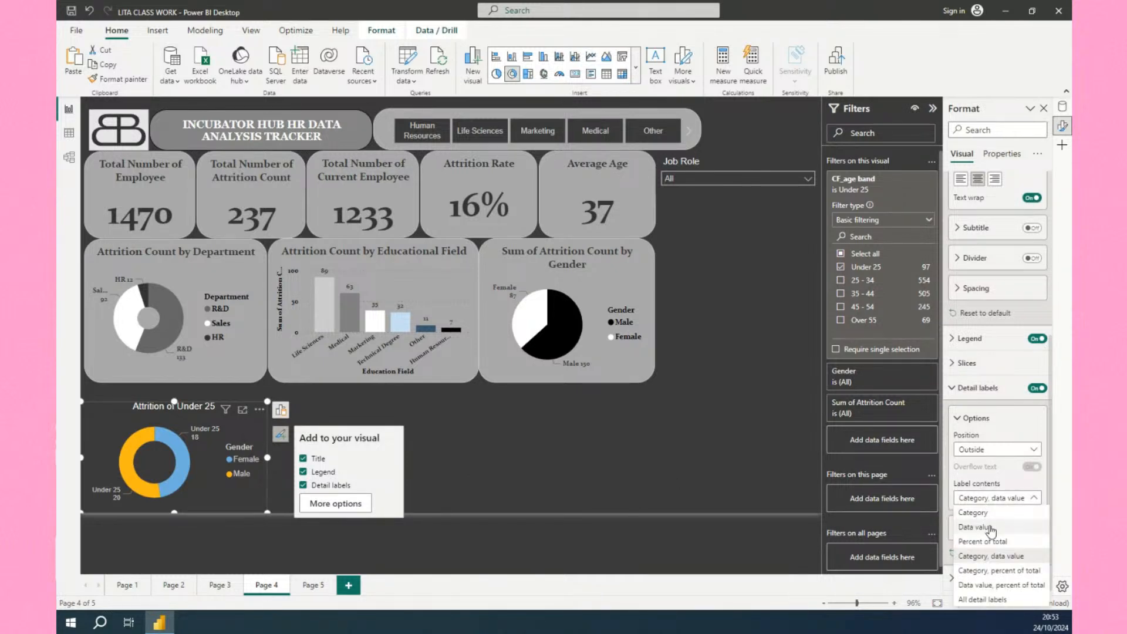
left_click(990, 527)
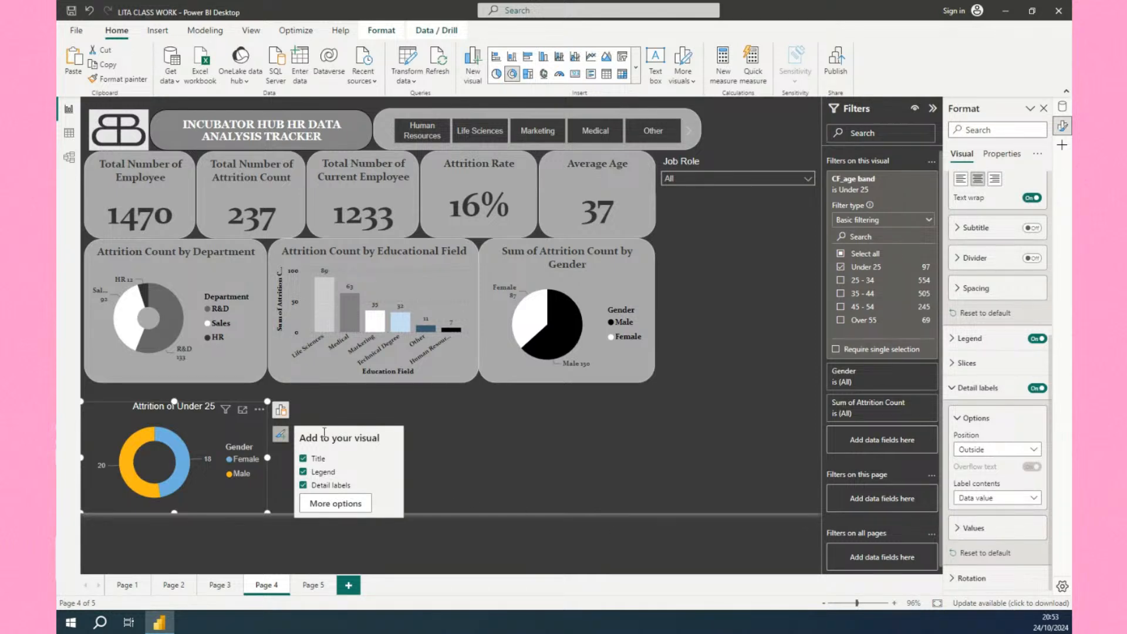
Copy the Attrition Count by Department chart's formatting onto the donut chart with Format Painter.
left_click(462, 468)
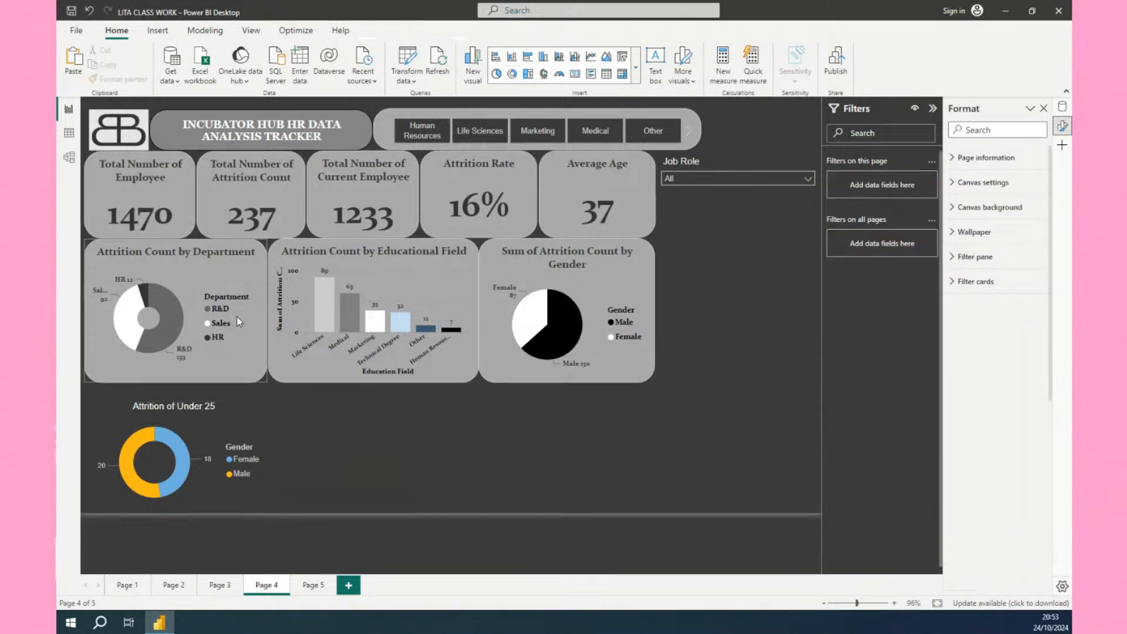
left_click(188, 276)
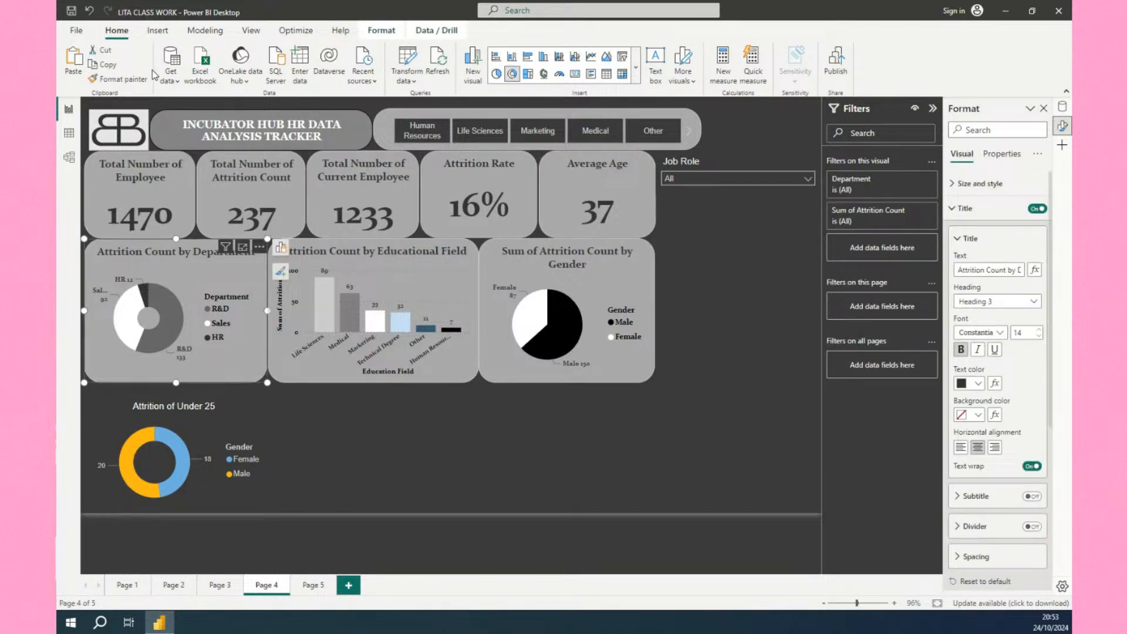
left_click(134, 82)
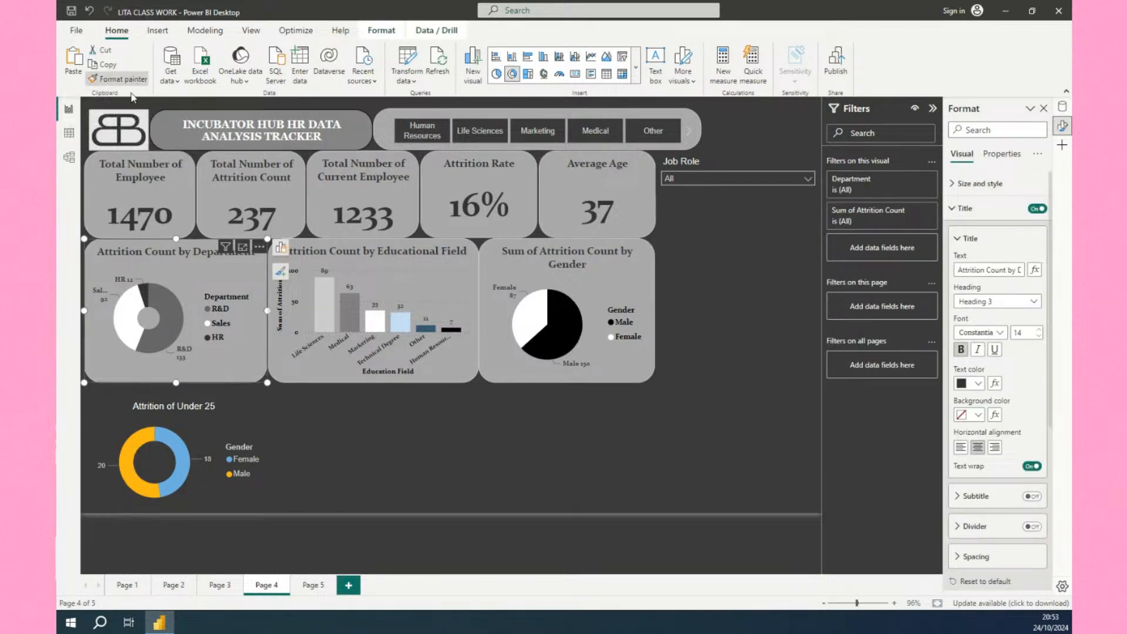
left_click(266, 438)
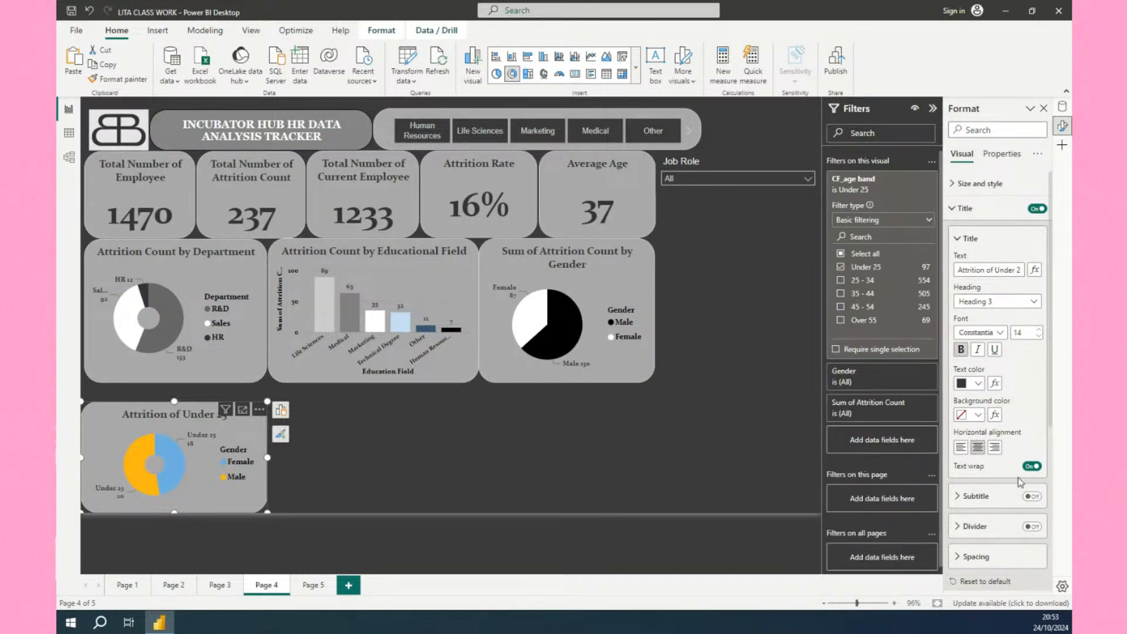
Set the donut's detail label contents to Data value.
scroll(984, 470, "down", 5)
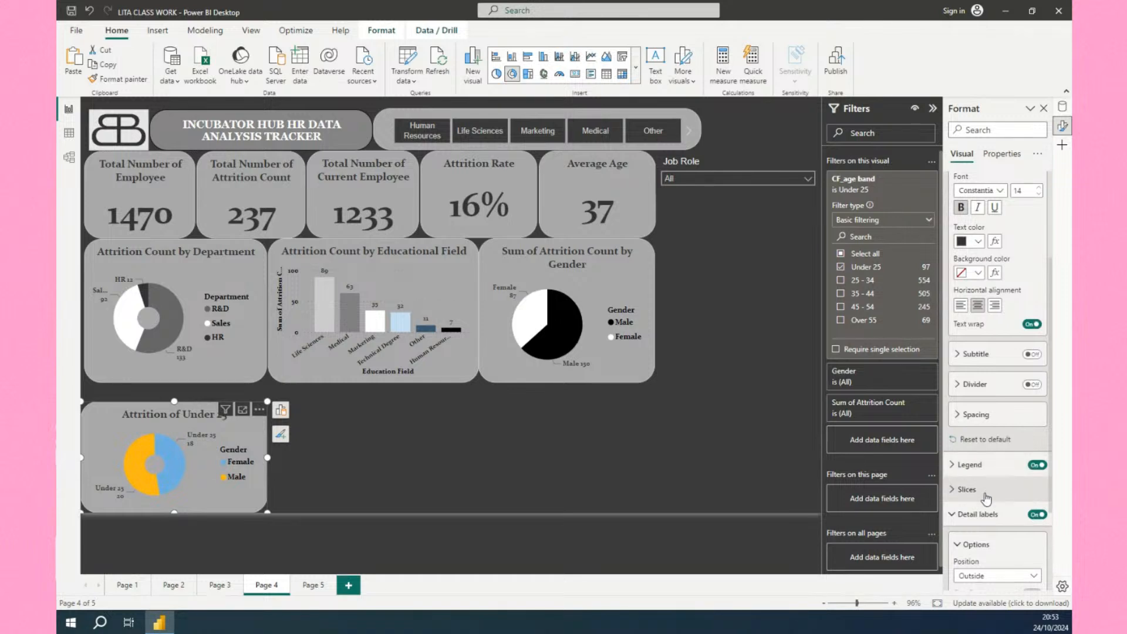
scroll(987, 498, "down", 2)
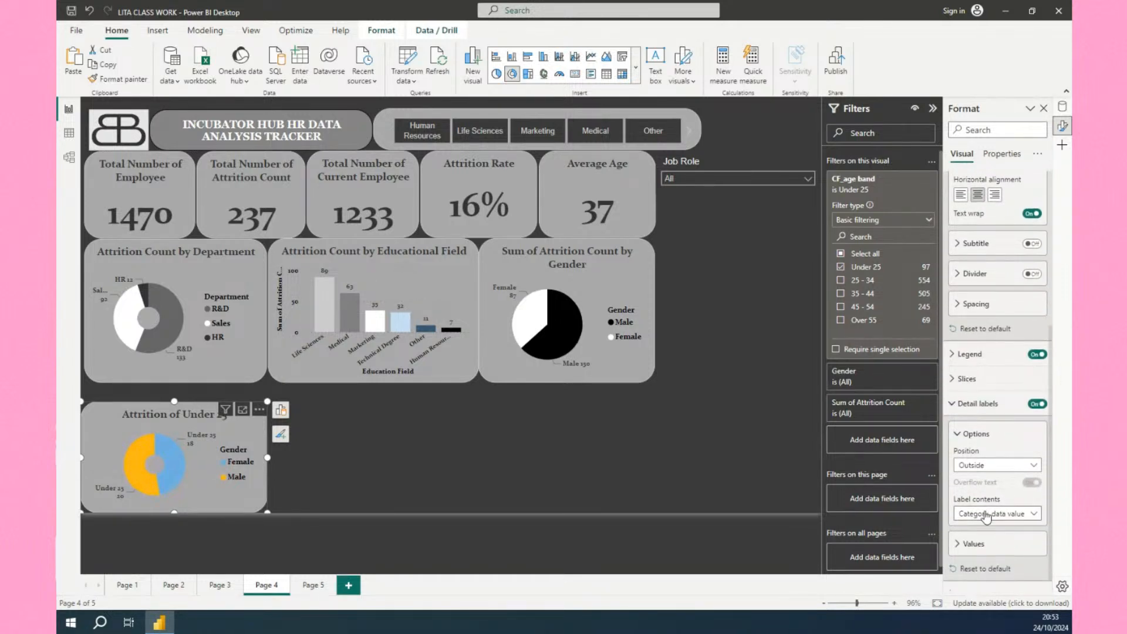
left_click(978, 514)
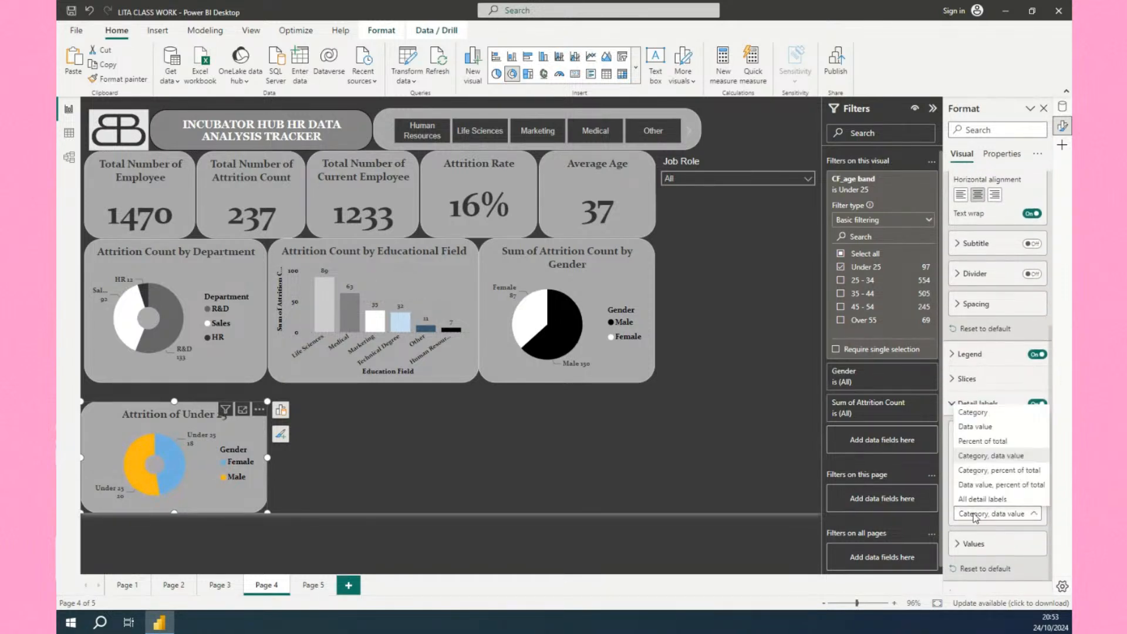
left_click(980, 425)
Color the donut's Female slice white and its Male slice black.
scroll(1001, 425, "up", 2)
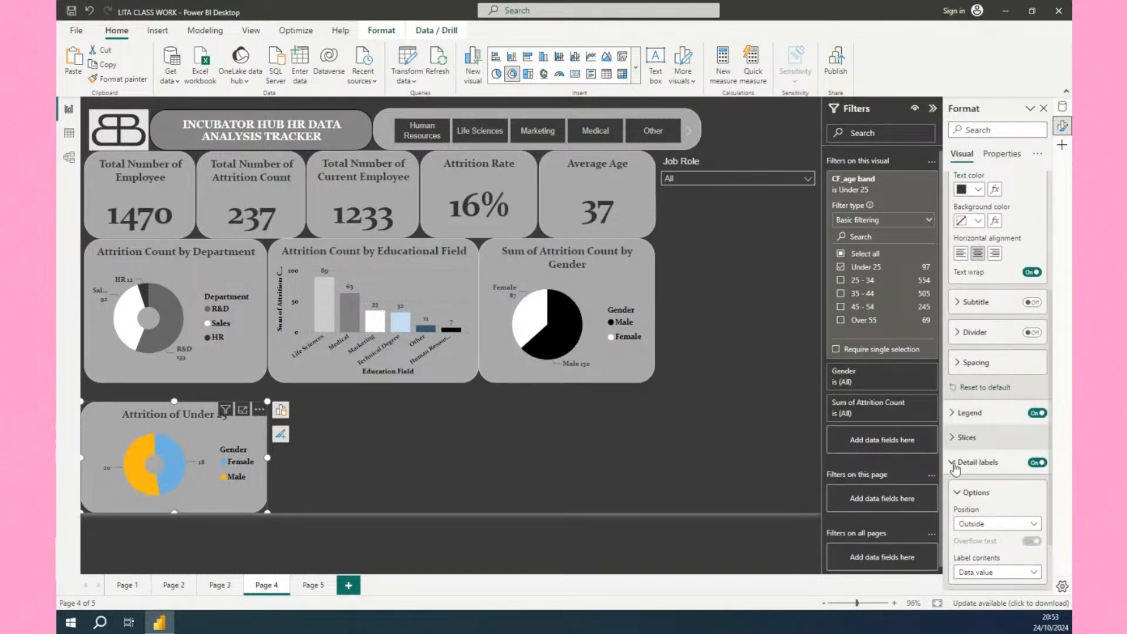
left_click(969, 438)
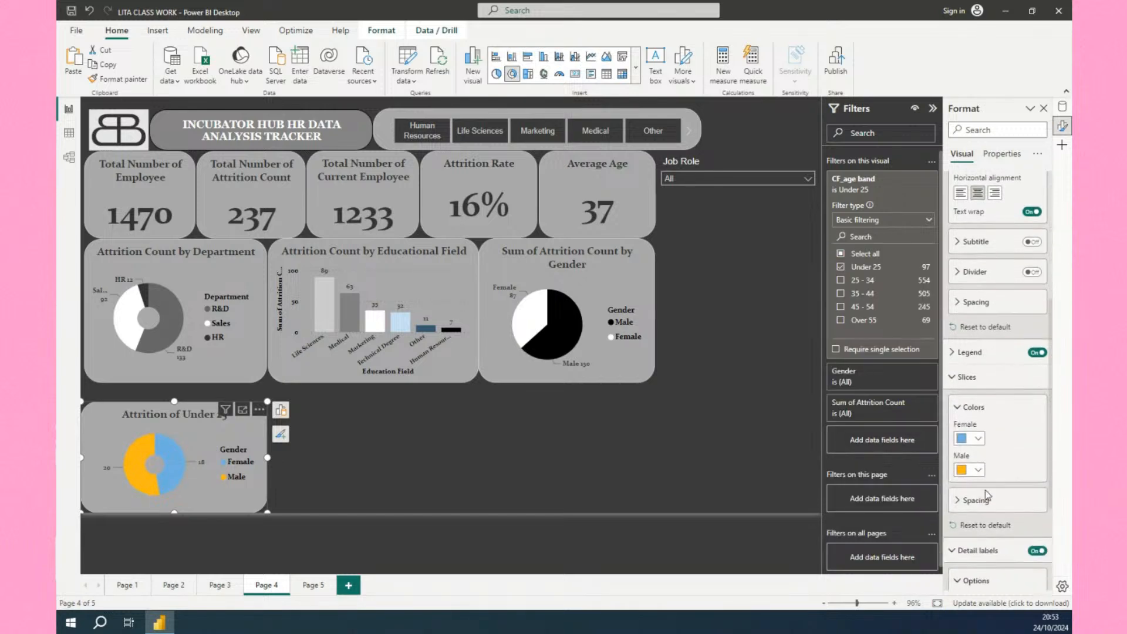
left_click(977, 436)
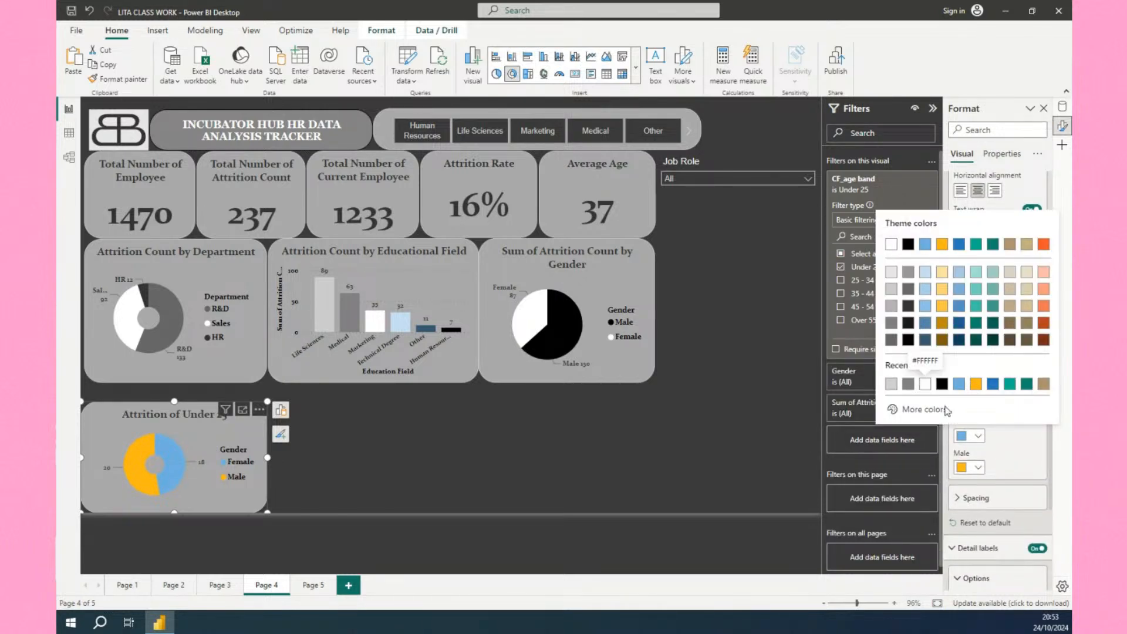
left_click(925, 384)
left_click(978, 467)
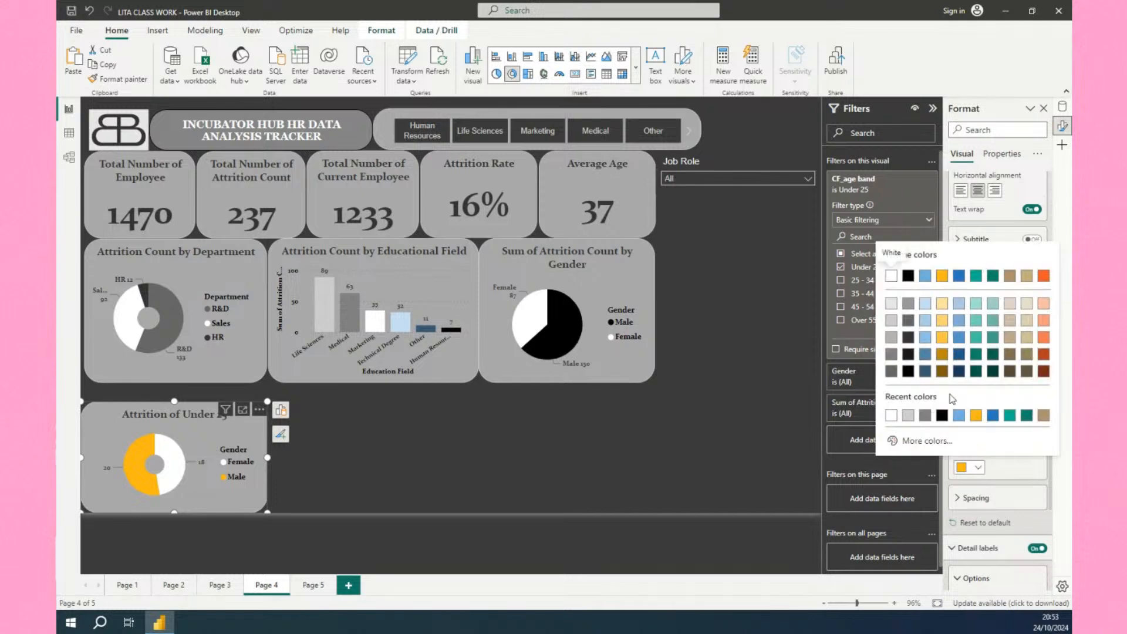
left_click(944, 416)
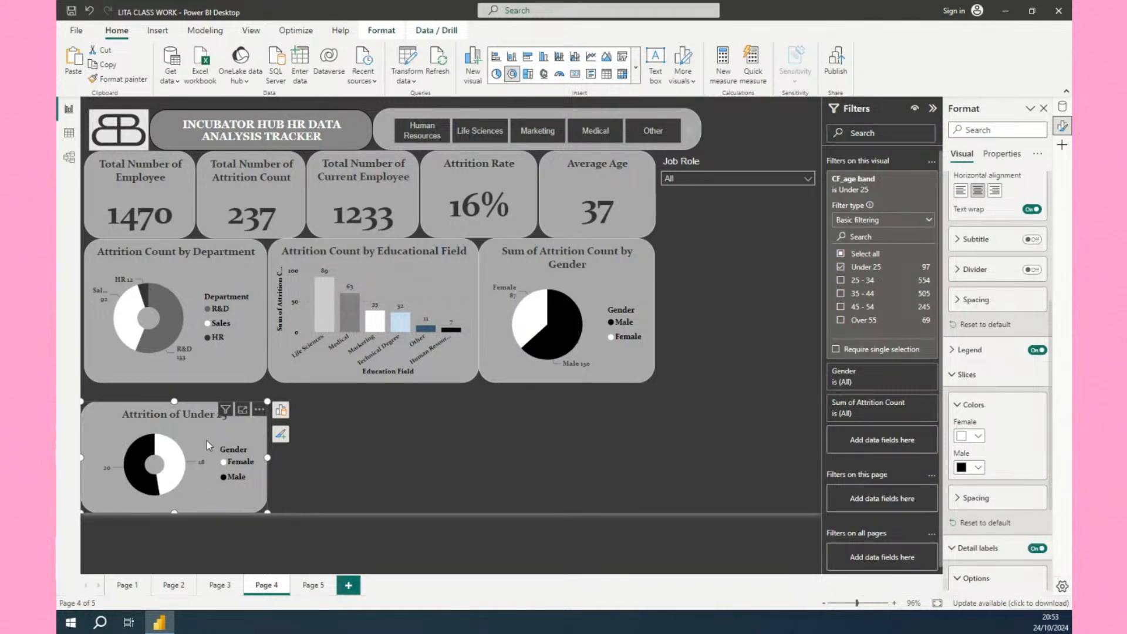
Duplicate the donut chart and place the copy to its right.
key("ctrl+c")
key("ctrl+v")
left_click_drag(207, 442, 395, 482)
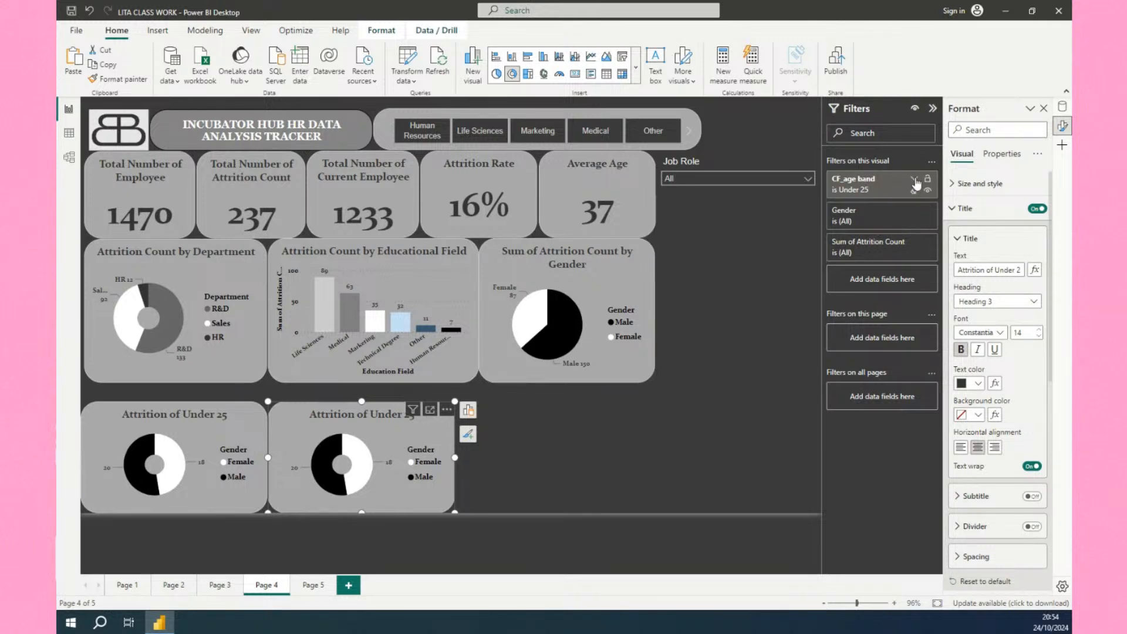
Change the copied chart's CF_age band filter from Under 25 to 25 - 34.
left_click(915, 180)
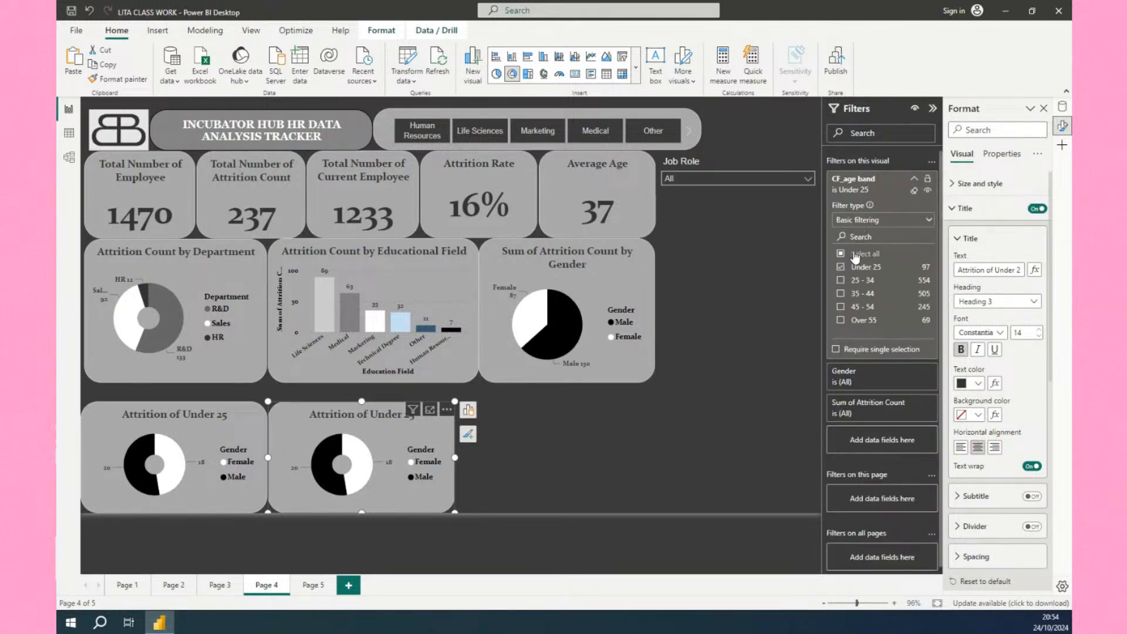
left_click(842, 268)
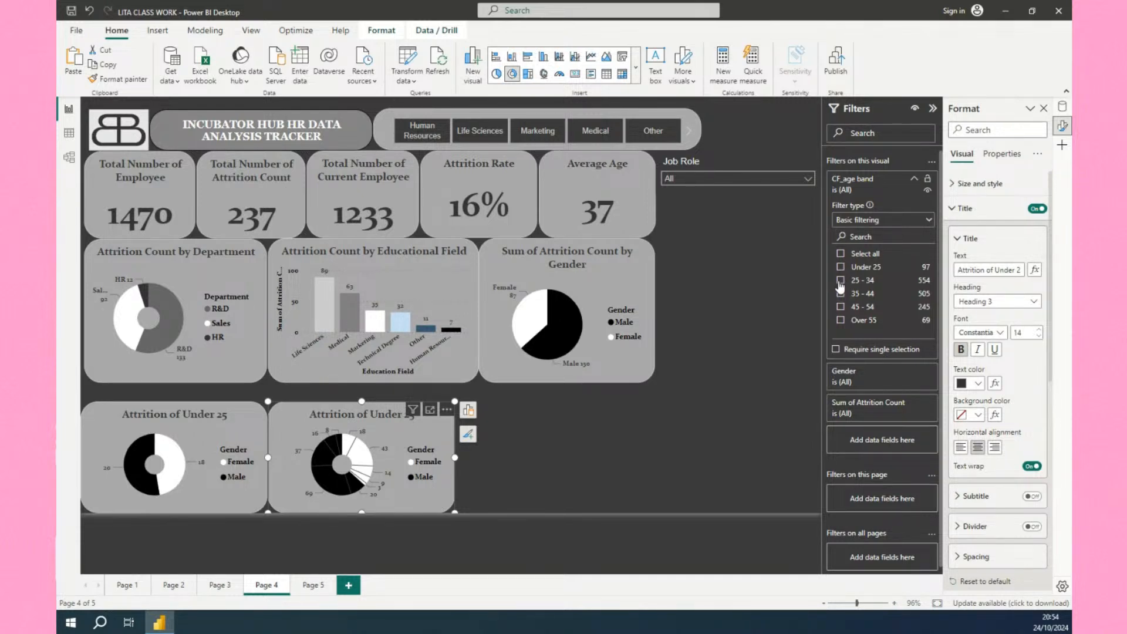
left_click(841, 281)
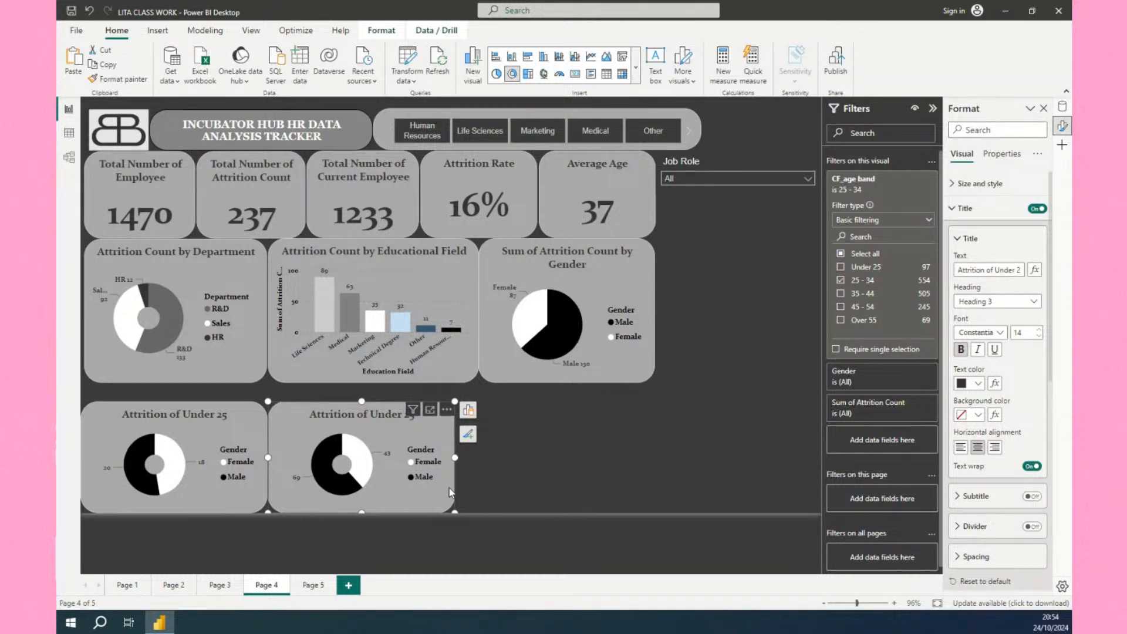
Duplicate the 25 - 34 donut chart, place the copy to its right, and set its CF_age band filter to 35 - 44.
key("ctrl+c")
key("ctrl+v")
left_click_drag(399, 468, 585, 467)
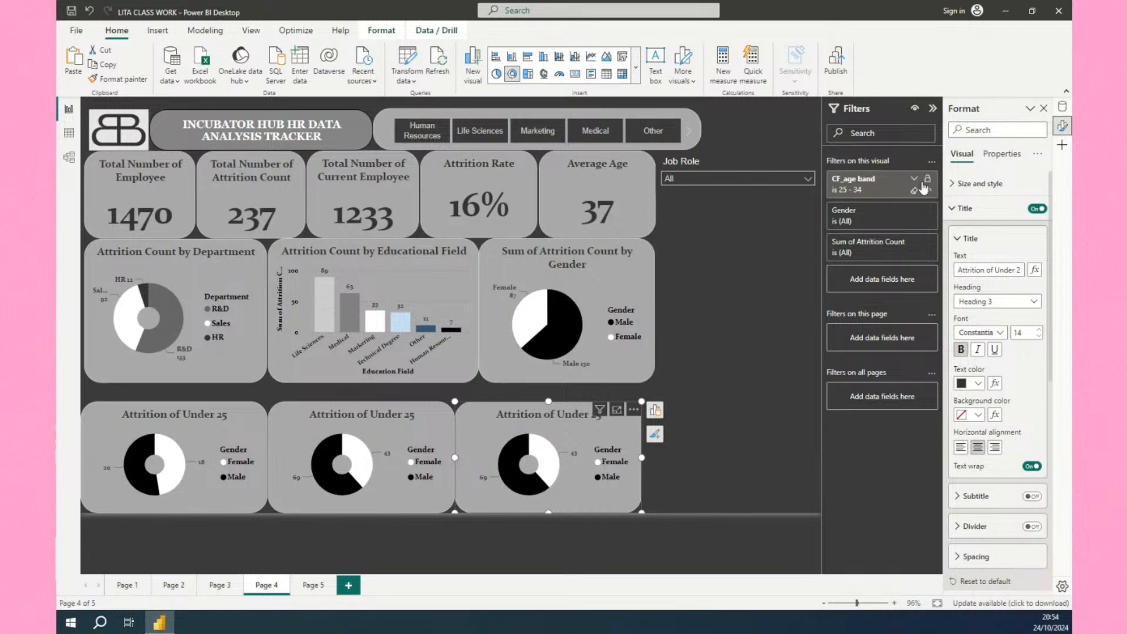
left_click(914, 179)
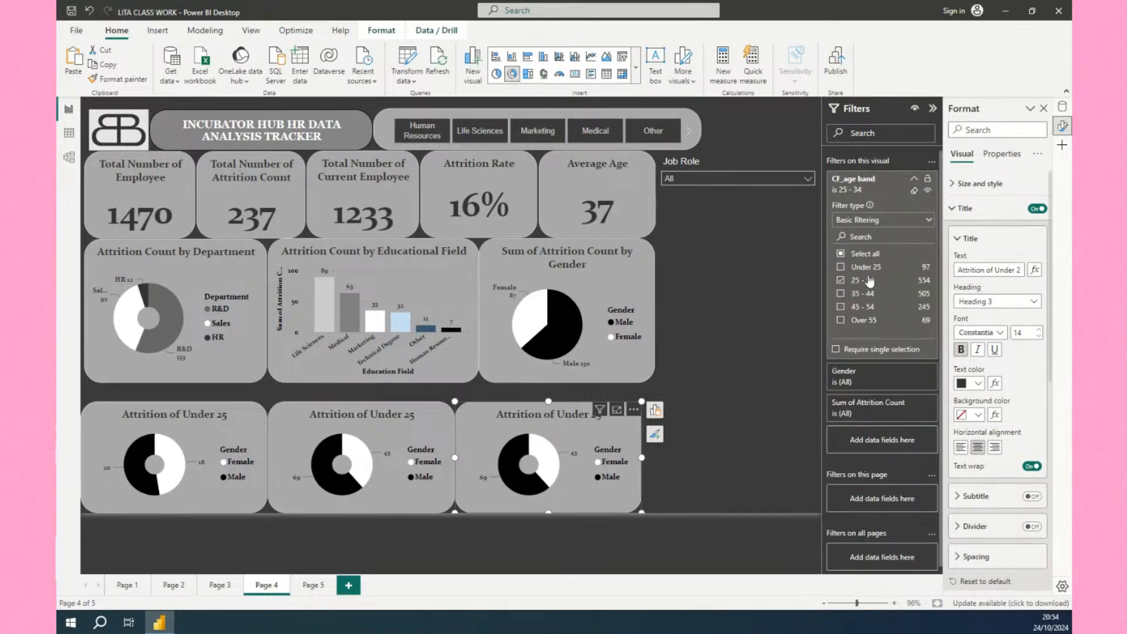
left_click(841, 281)
left_click(841, 295)
Duplicate a donut chart again, place the copy at the row's far end, and set its CF_age band filter to Over 55.
left_click(390, 453)
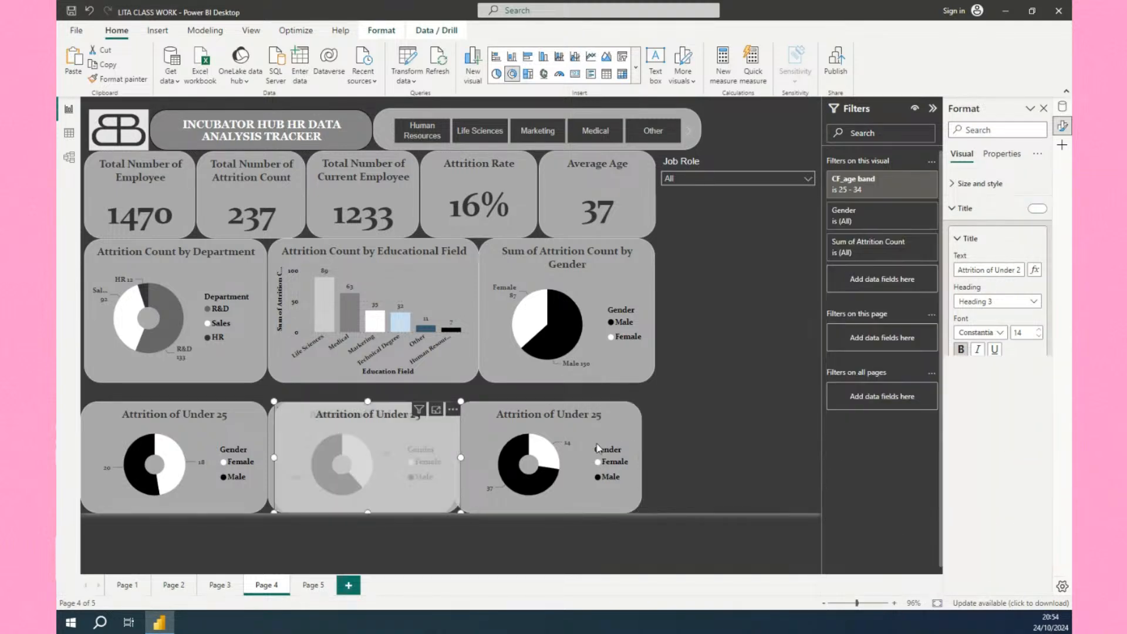
key("ctrl+c")
key("ctrl+v")
left_click_drag(390, 453, 765, 467)
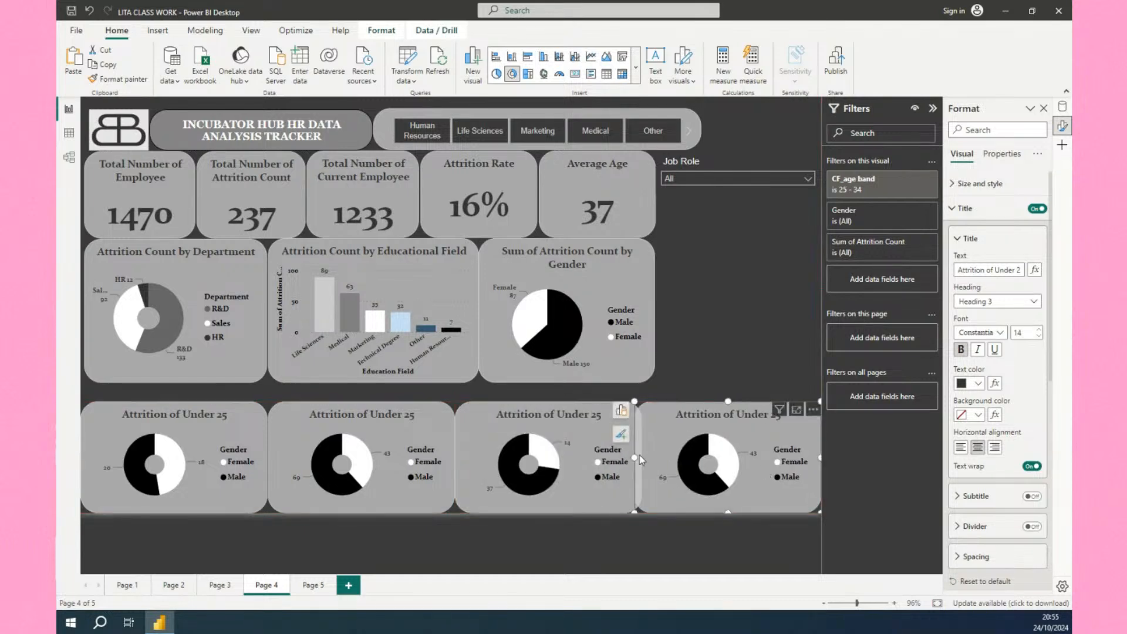
left_click_drag(634, 457, 669, 463)
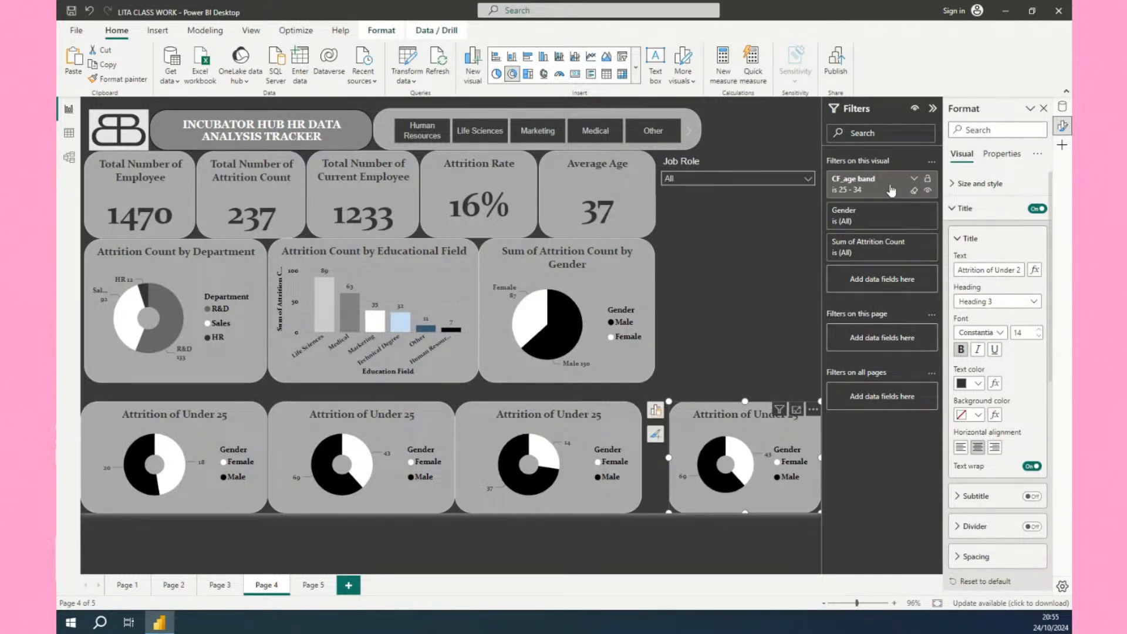
left_click(914, 180)
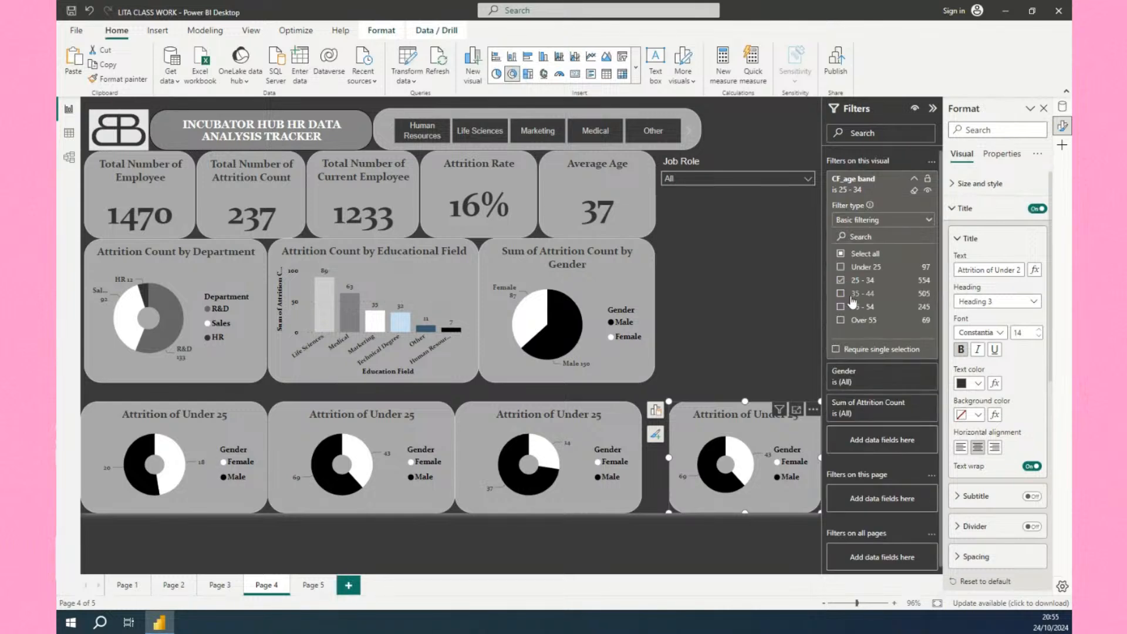
left_click(840, 321)
left_click(841, 281)
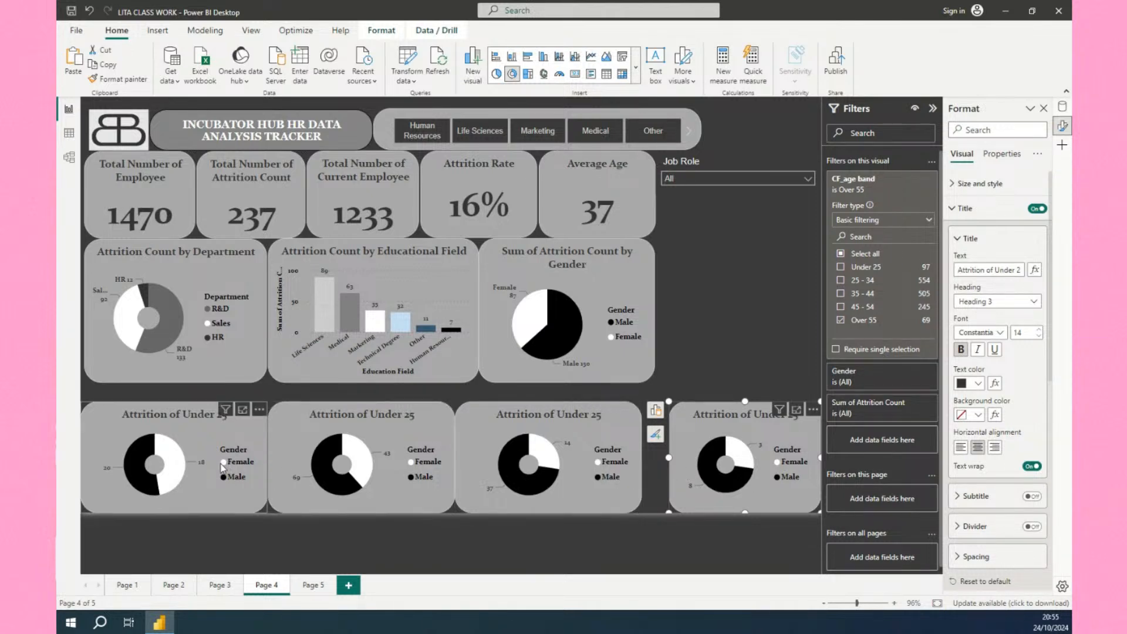
Narrow the first three donut charts and shift the third one left to make room in the row.
left_click(253, 466)
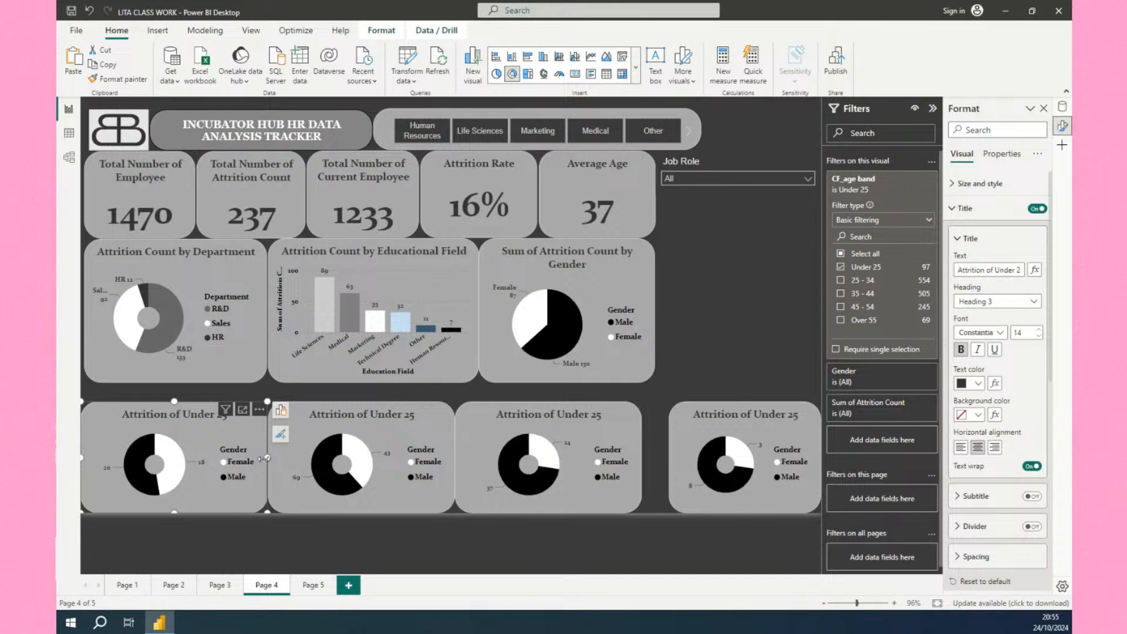
mouse_move(263, 458)
left_mouse_down()
mouse_move(226, 458)
mouse_move(269, 457)
mouse_move(252, 458)
left_mouse_up()
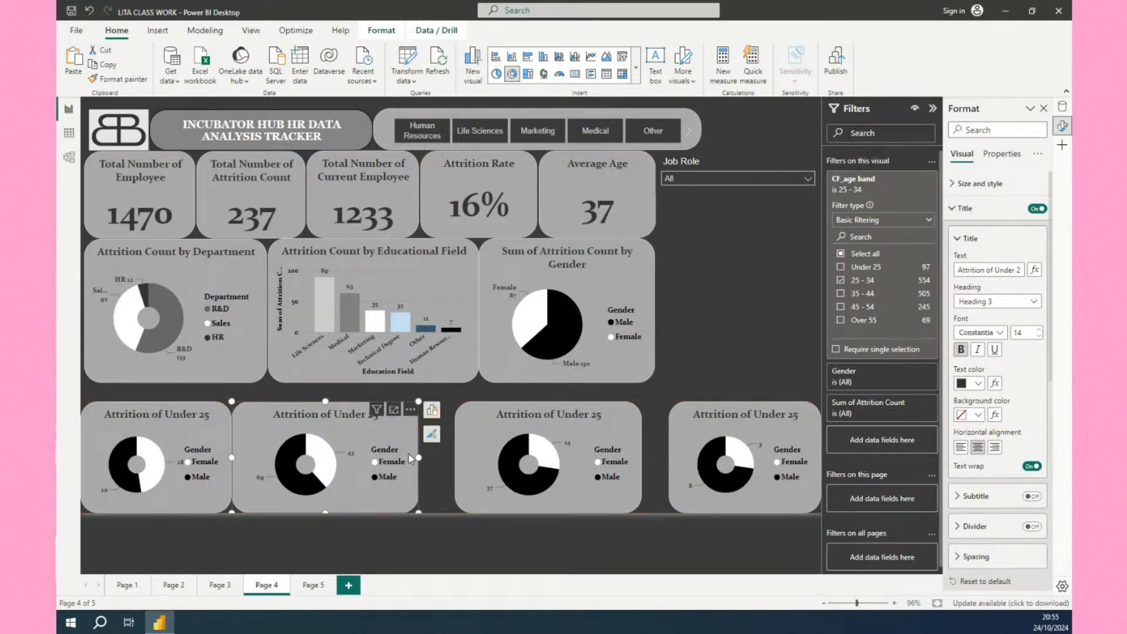
left_click_drag(418, 457, 380, 458)
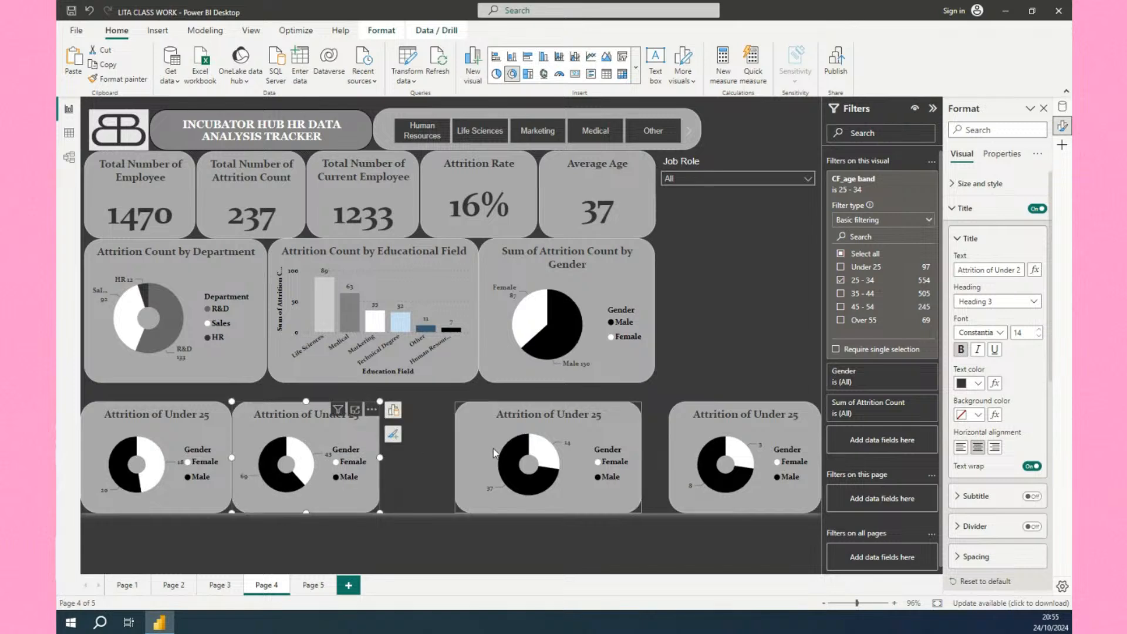
left_click_drag(478, 455, 404, 469)
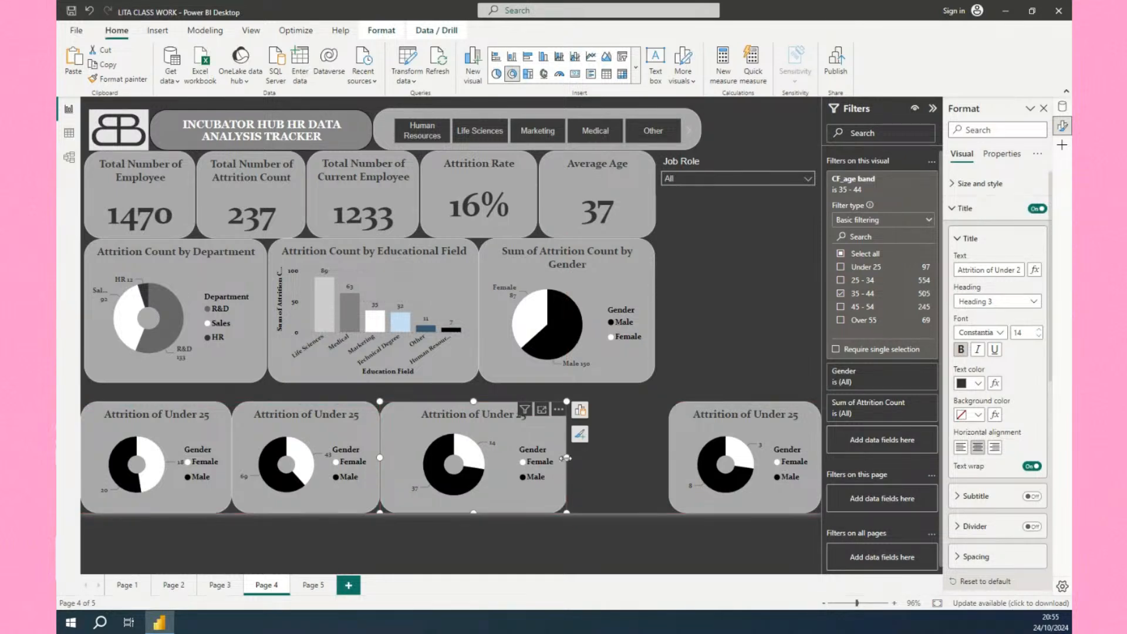
left_click_drag(567, 457, 531, 460)
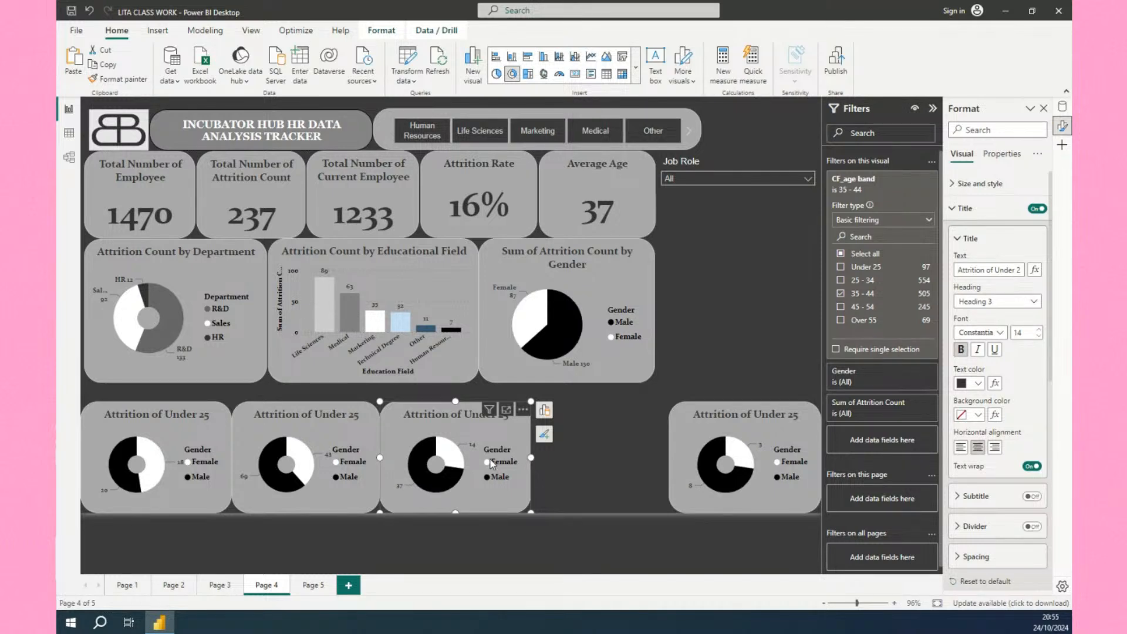
Duplicate the 35 - 44 donut chart into the gap before the Over 55 chart.
left_click_drag(464, 447, 604, 449)
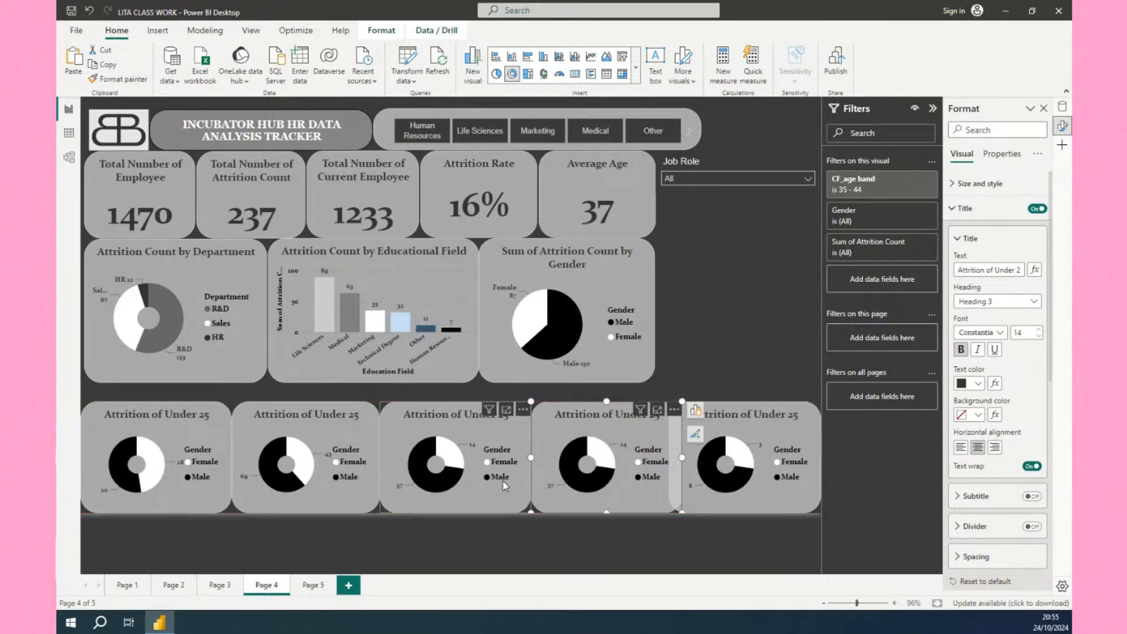
Narrow the first donut chart slightly and nudge the second donut chart left to close the gap.
left_click(193, 488)
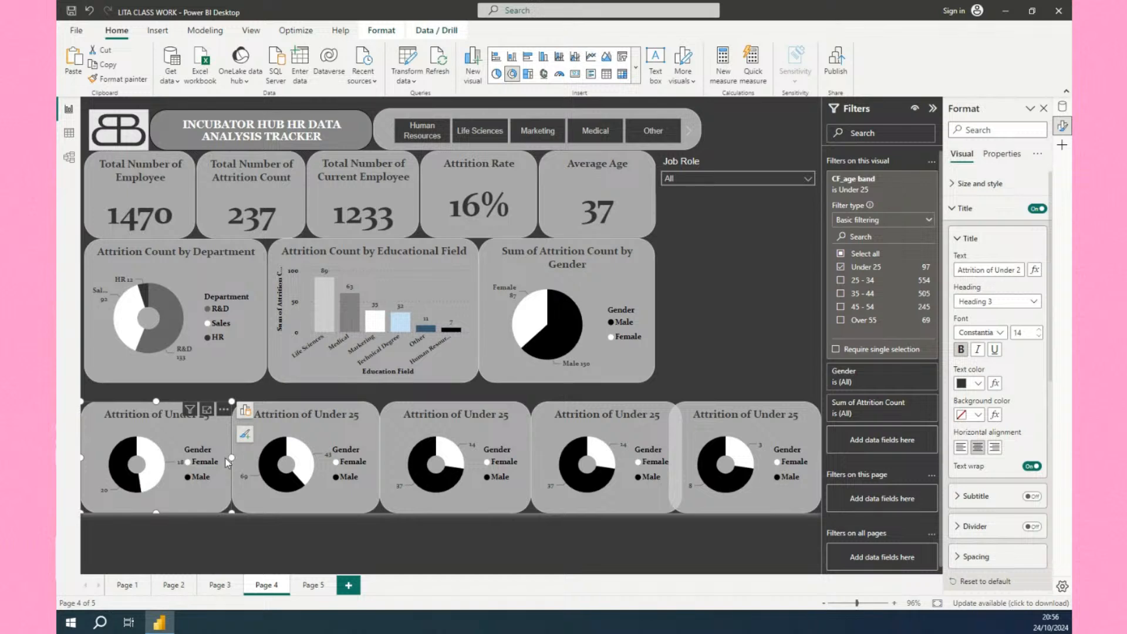
left_click_drag(230, 461, 226, 463)
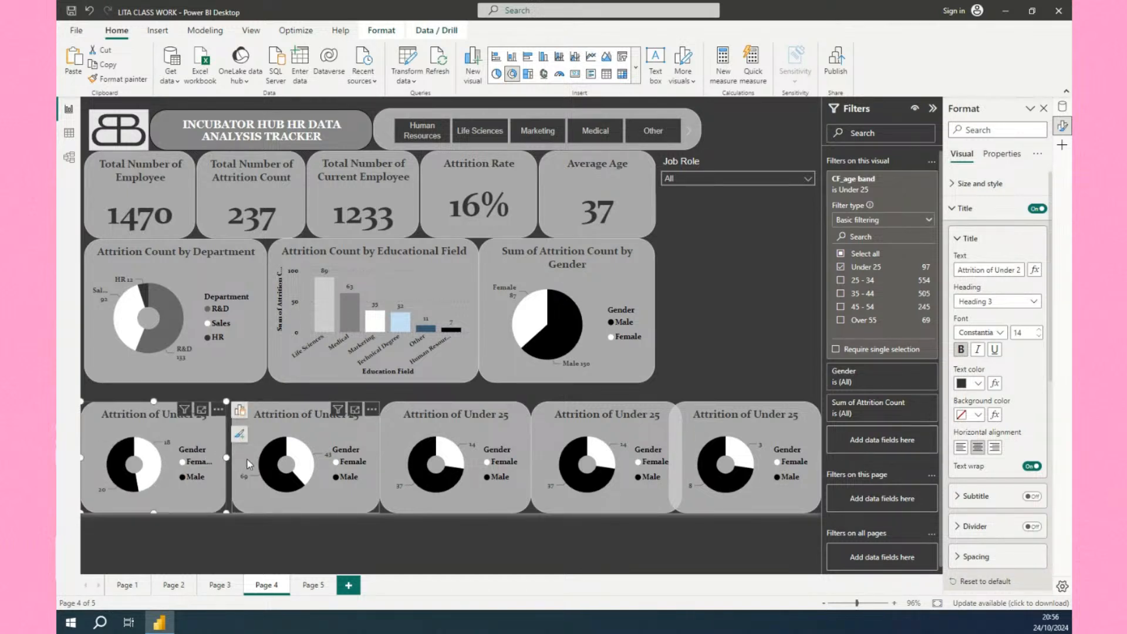
left_click(268, 464)
key("Left")
key("Left")
key("Left")
key("Left")
key("Left")
key("Left")
key("Left")
key("Left")
key("Left")
key("Left")
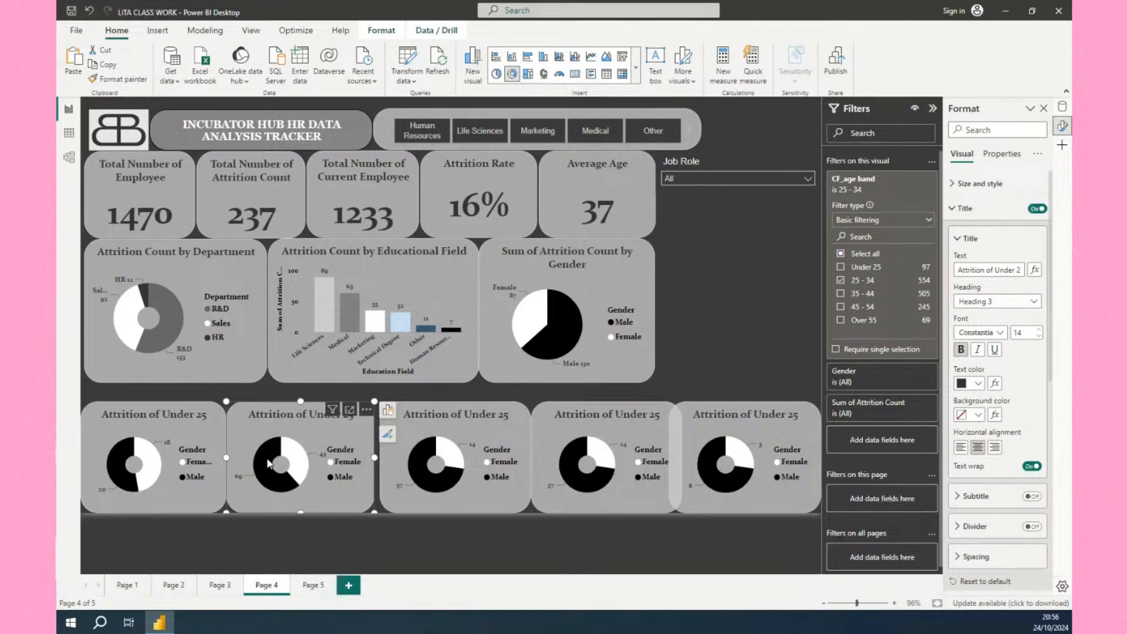
Nudge the third donut chart left into alignment with its neighbours.
left_click(401, 479)
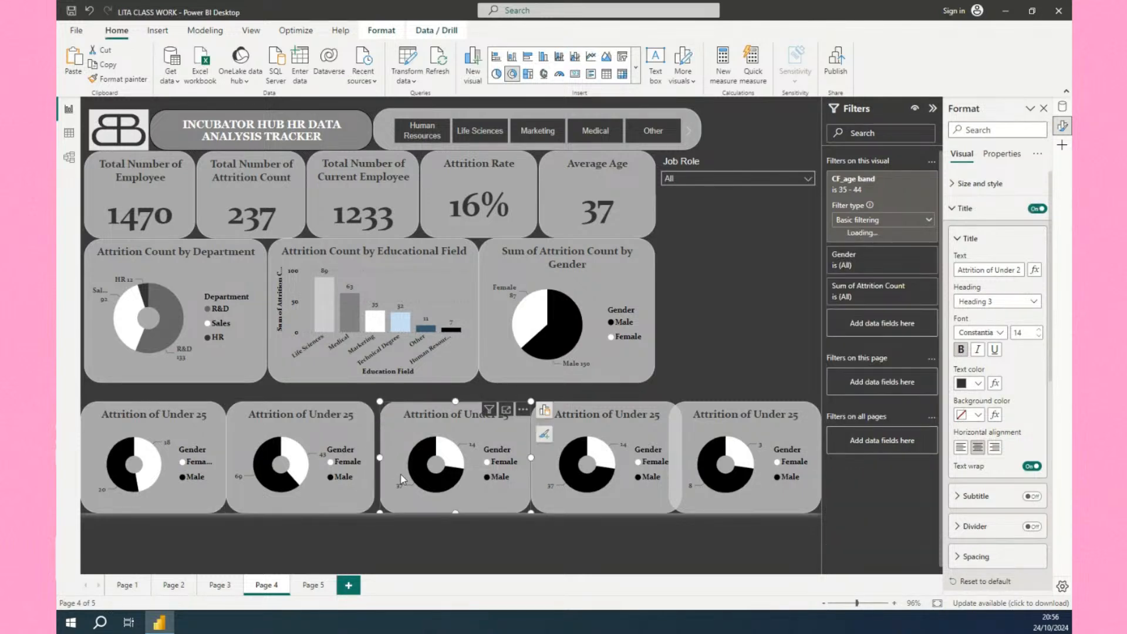
key("Left")
key("Left")
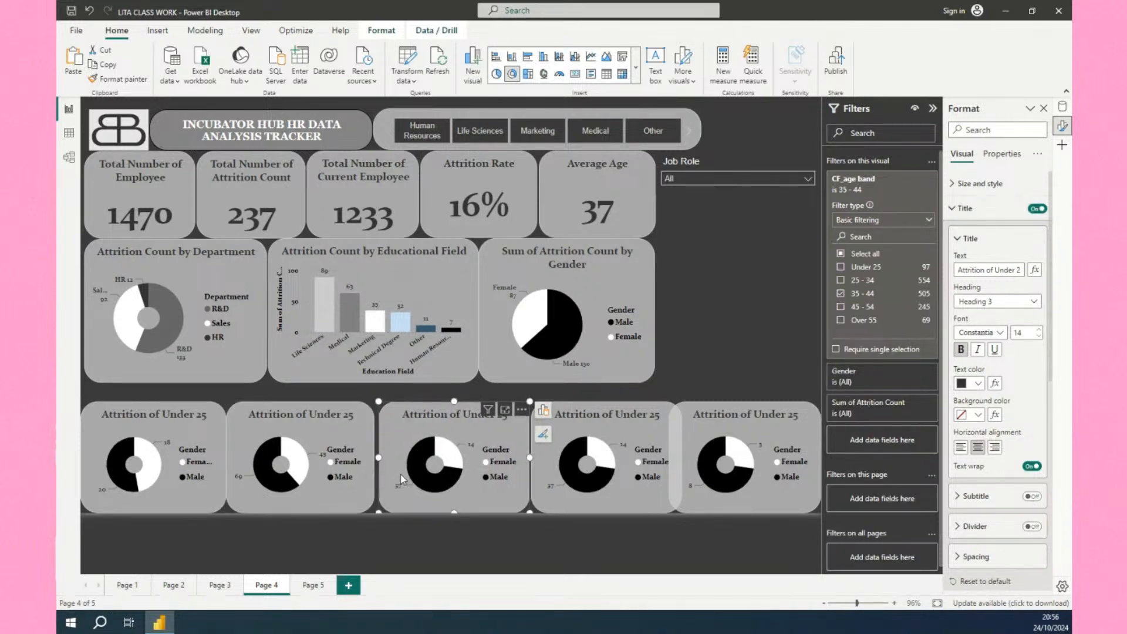
key("Left")
key("Left")
key("Left")
key("Left")
key("Left")
key("Left")
key("Left")
key("Left")
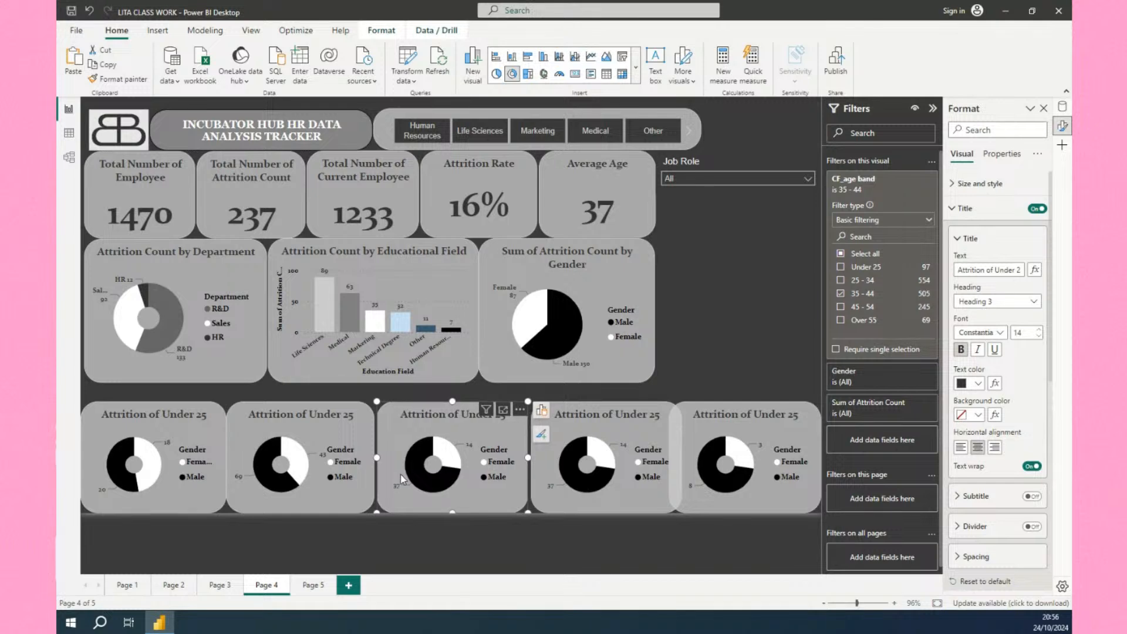
key("Right")
key("Right")
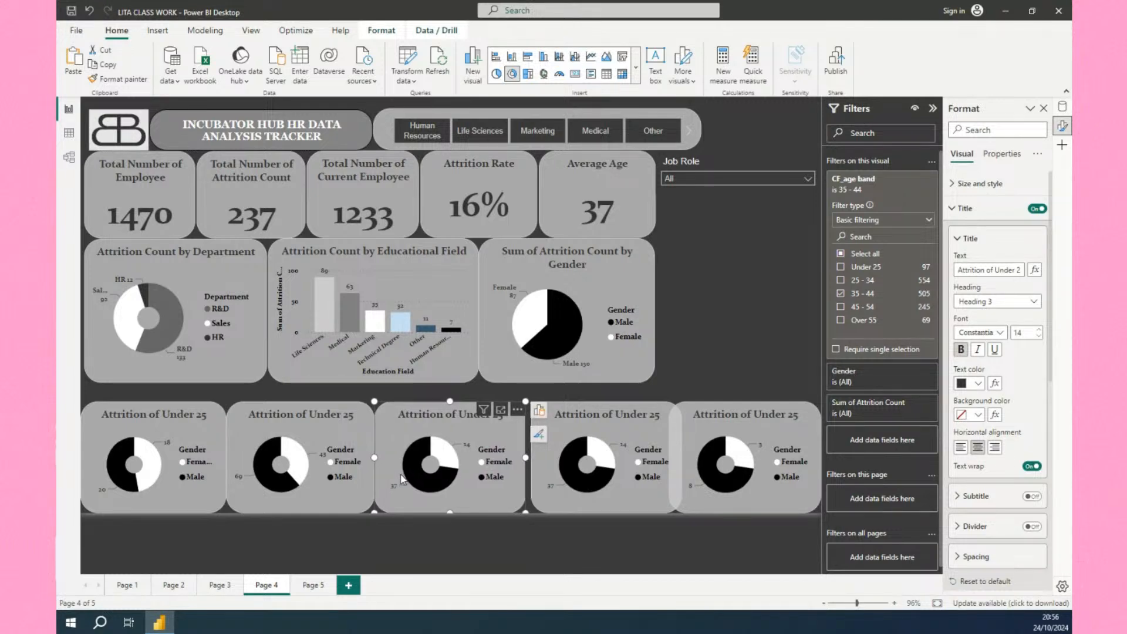
Nudge the fourth donut chart left and adjust the last chart's width so all five fit evenly.
left_click(546, 468)
key("Left")
key("Left")
key("Left")
key("Left")
key("Left")
key("Left")
key("Left")
key("Left")
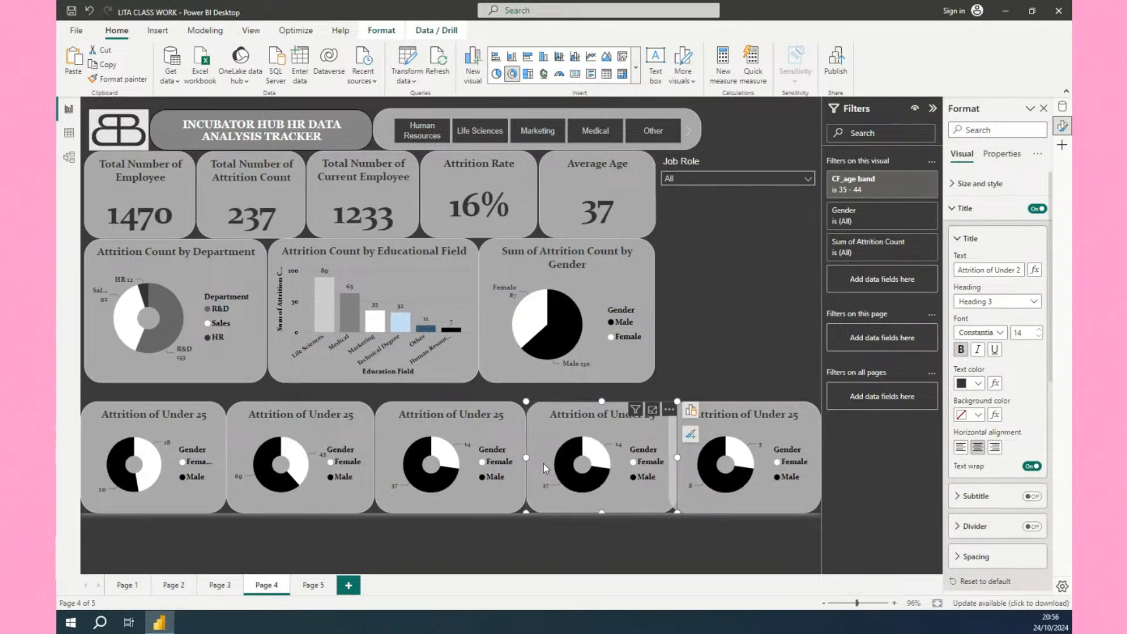
left_click_drag(678, 458, 674, 459)
left_click(686, 460)
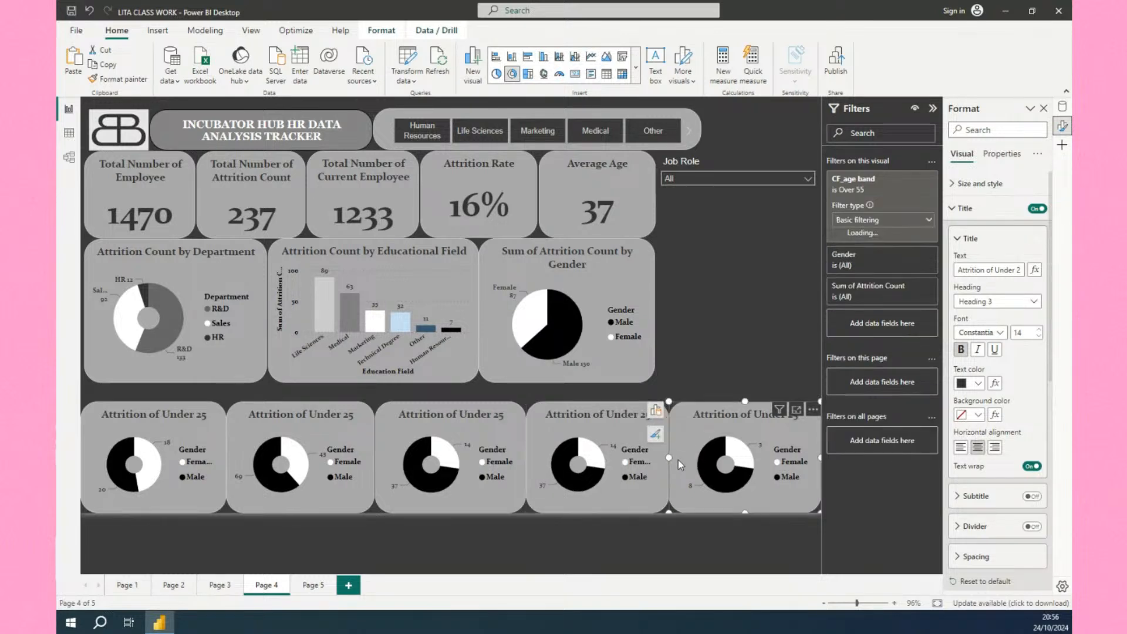
left_click_drag(668, 459, 673, 459)
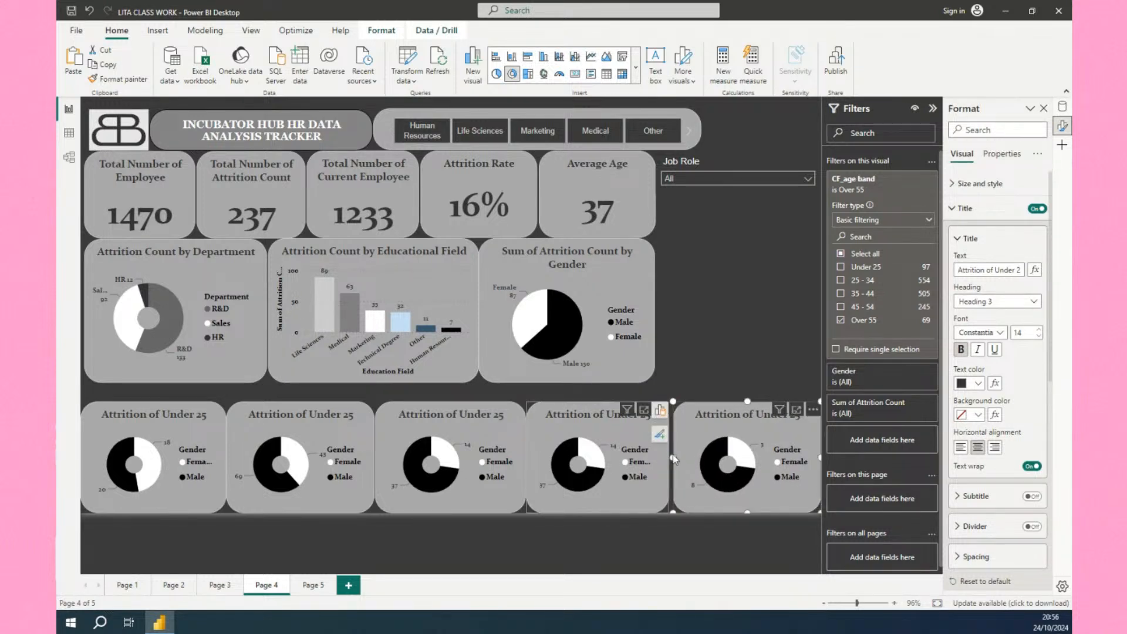
left_click(673, 459)
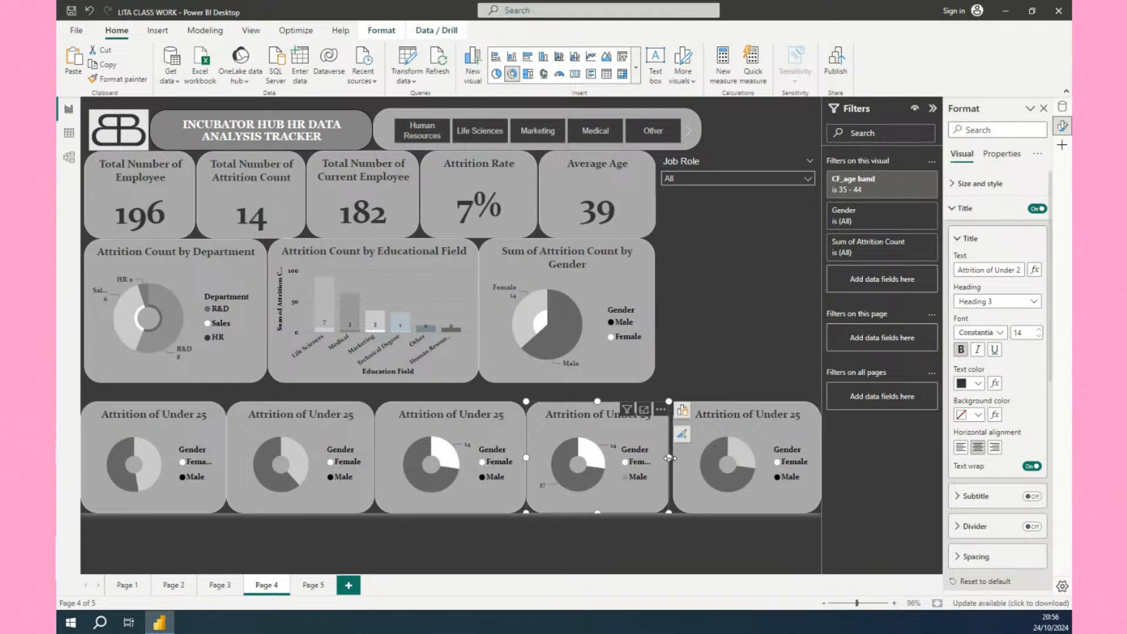
left_click_drag(671, 459, 674, 459)
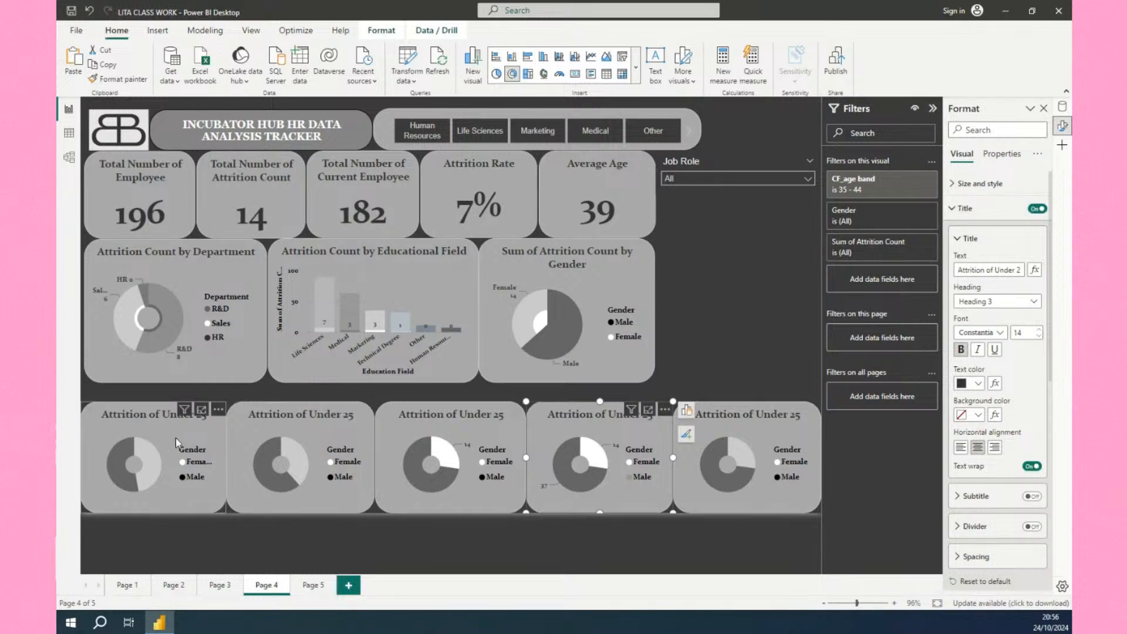
Retitle the second donut chart as Attrition of 25 - 34.
left_click(252, 428)
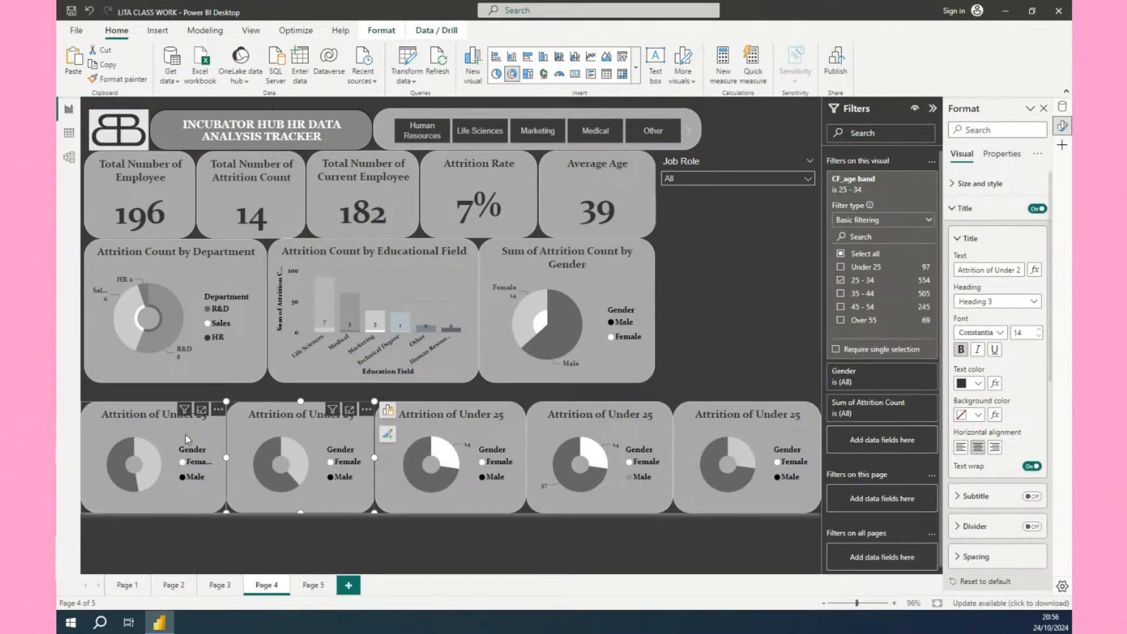
left_click(387, 434)
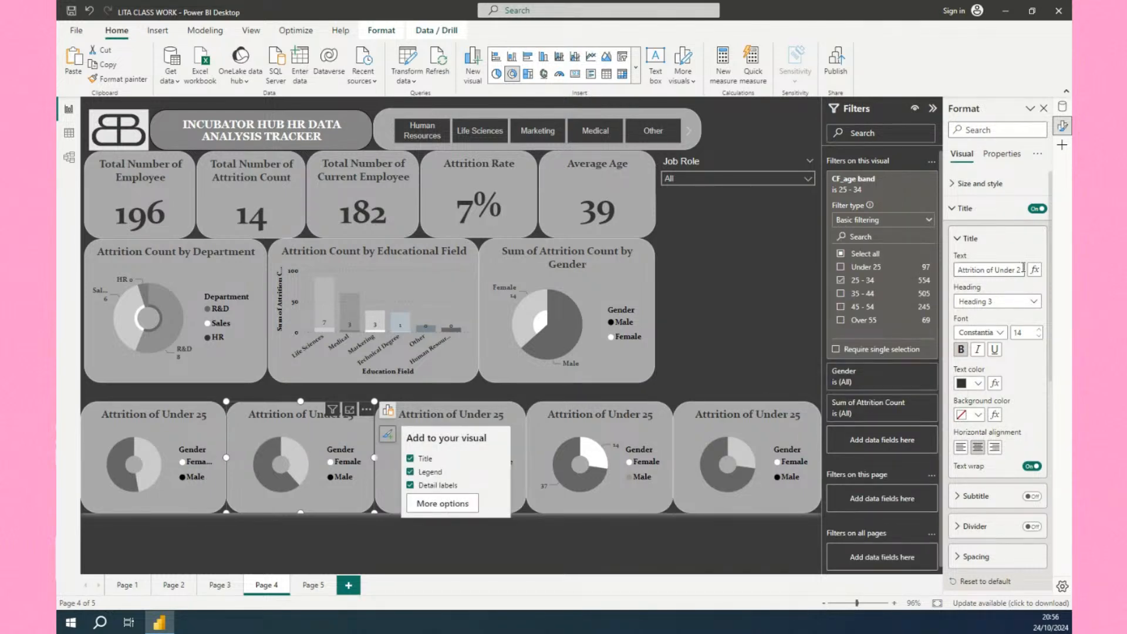
left_click(996, 271)
key("Delete")
key("Delete")
key("Delete")
key("Delete")
key("Delete")
key("Delete")
key("Delete")
key("Delete")
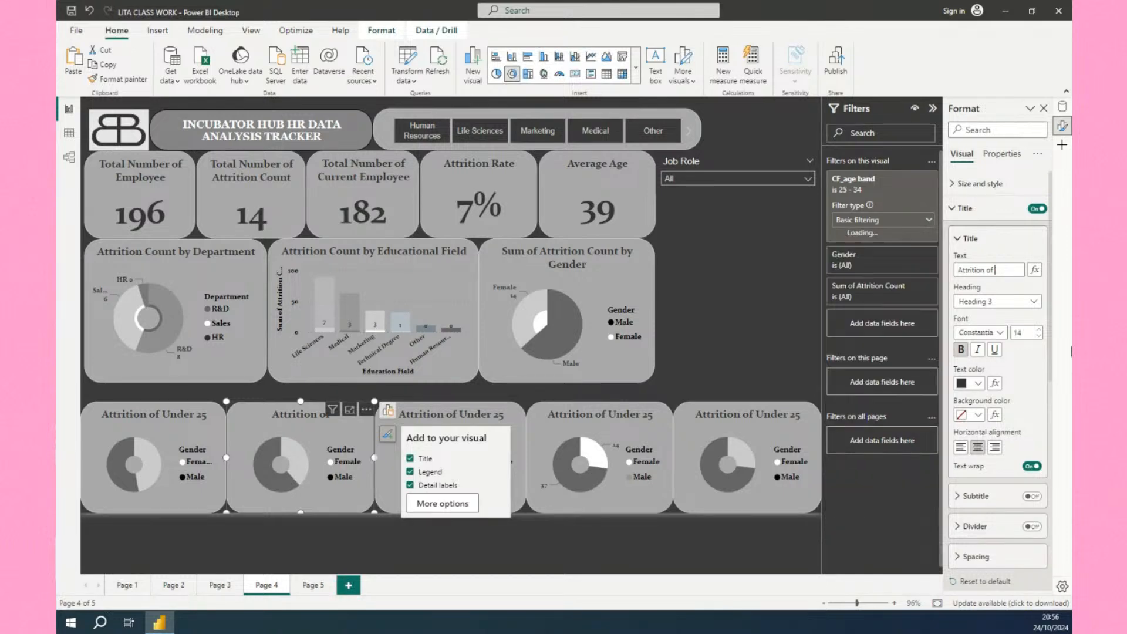
type("25")
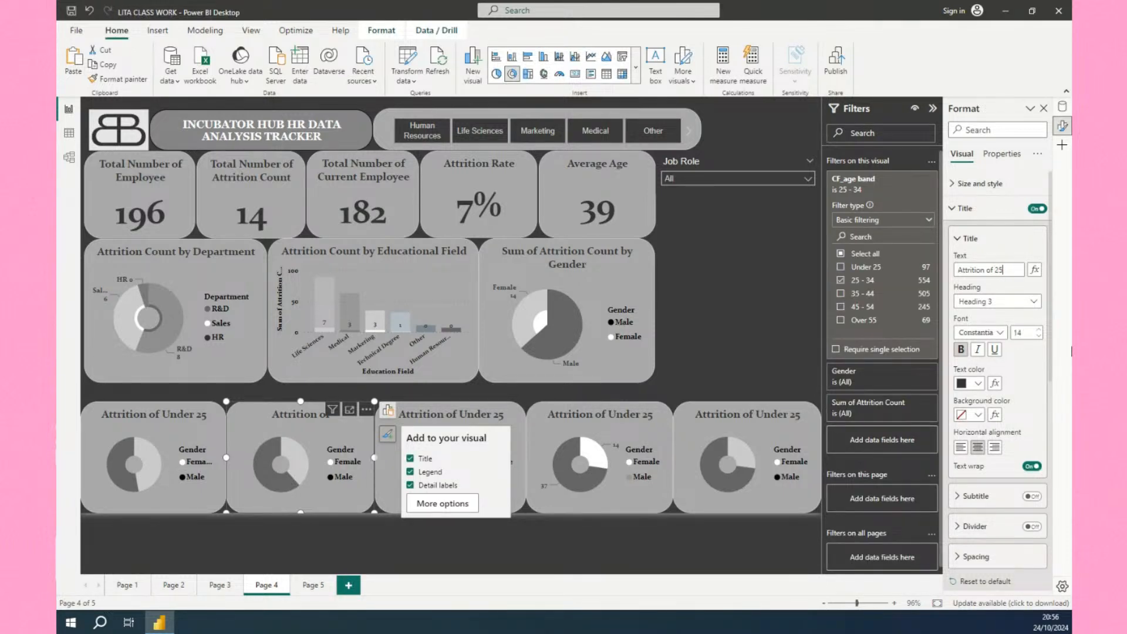
type(" - 34")
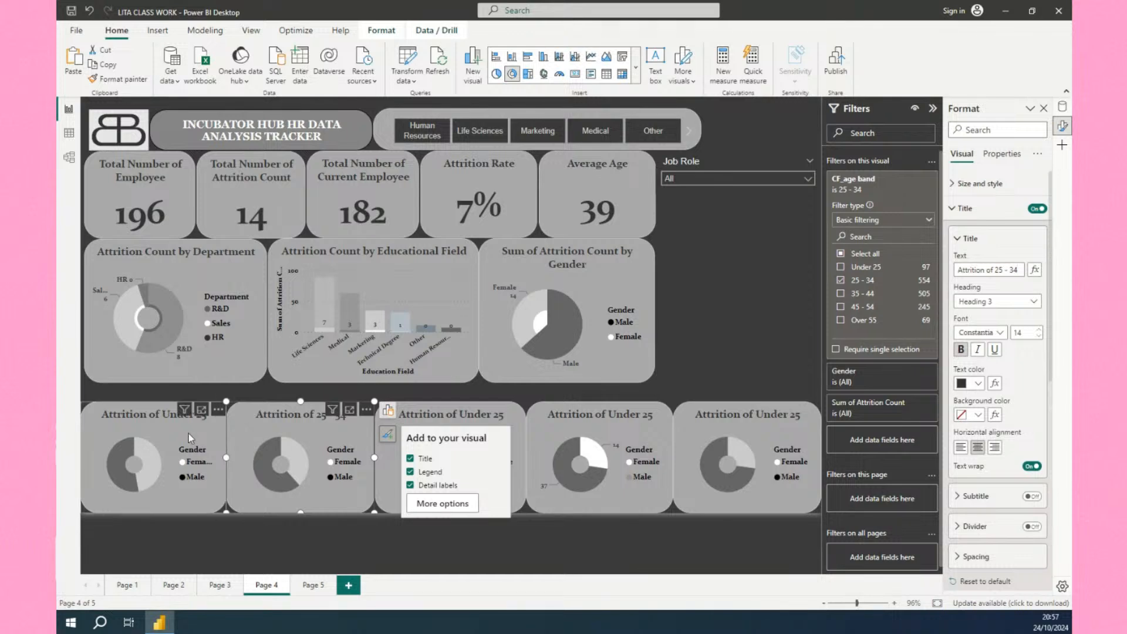
Retitle the third donut chart as Attrition of 35 - 44.
left_click(423, 418)
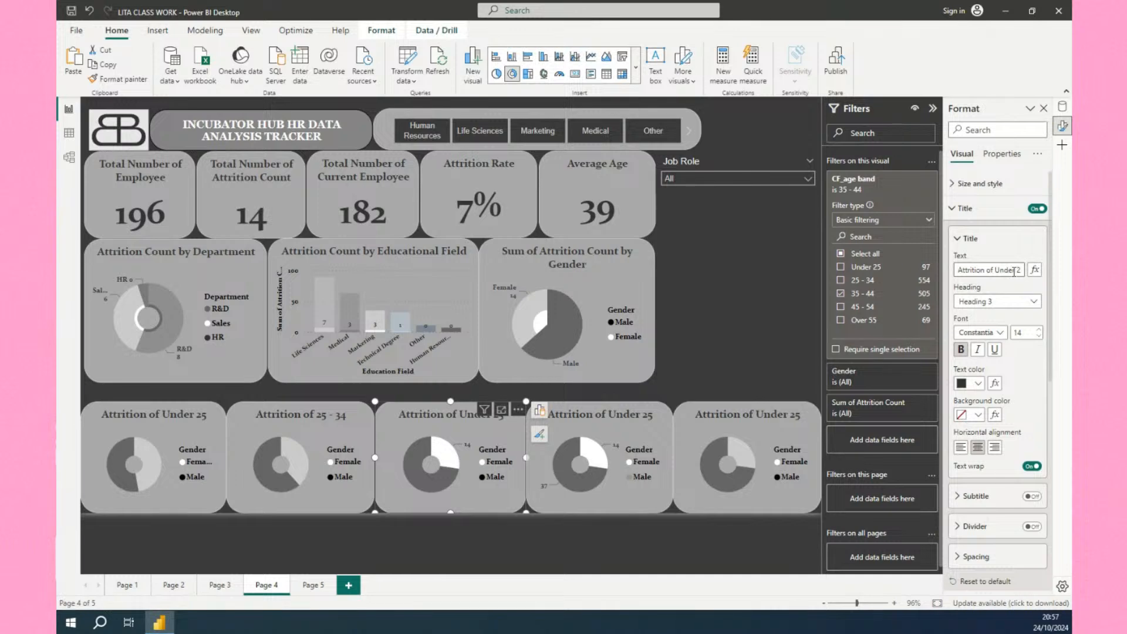
left_click(996, 272)
key("shift+End")
key("BackSpace")
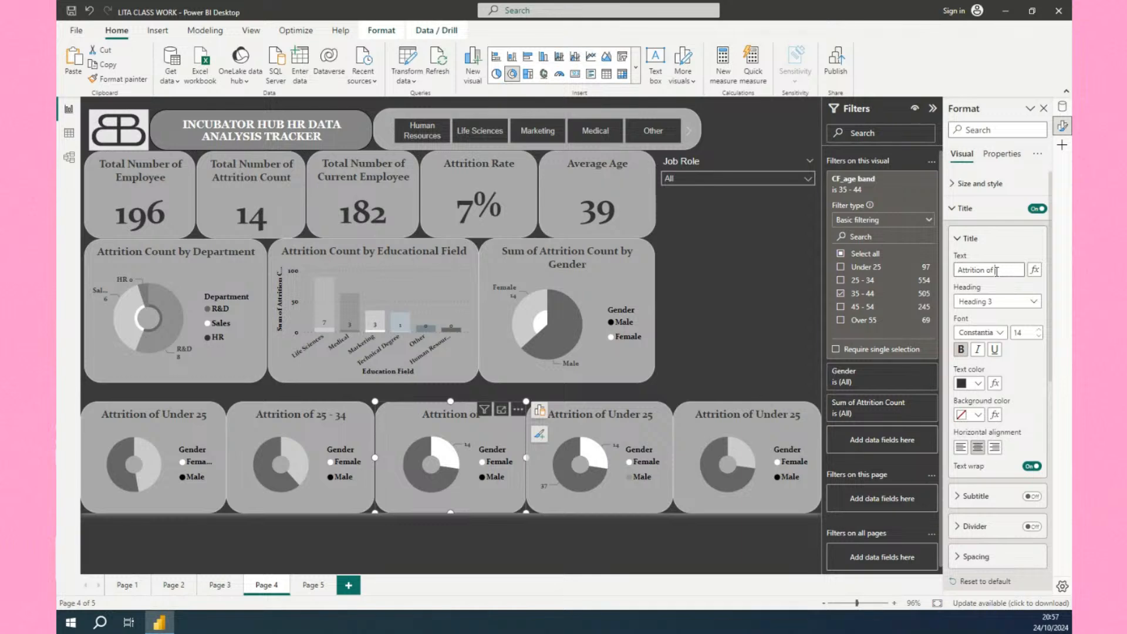
type("35 - 44")
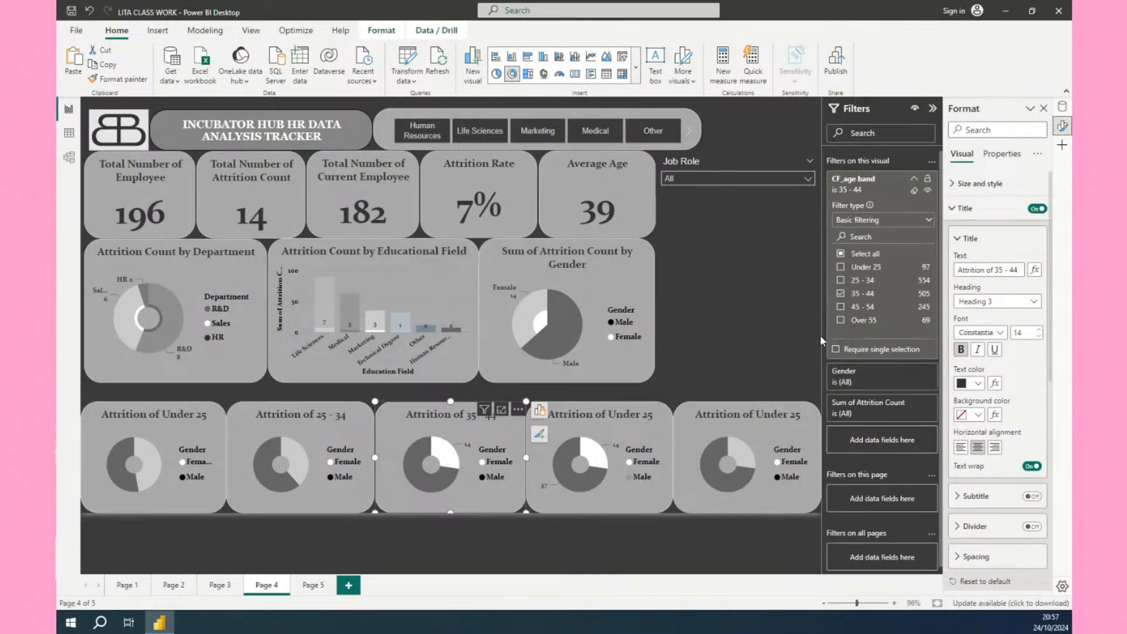
Retitle the fourth donut chart as Attrition of 45 - 54.
left_click(581, 433)
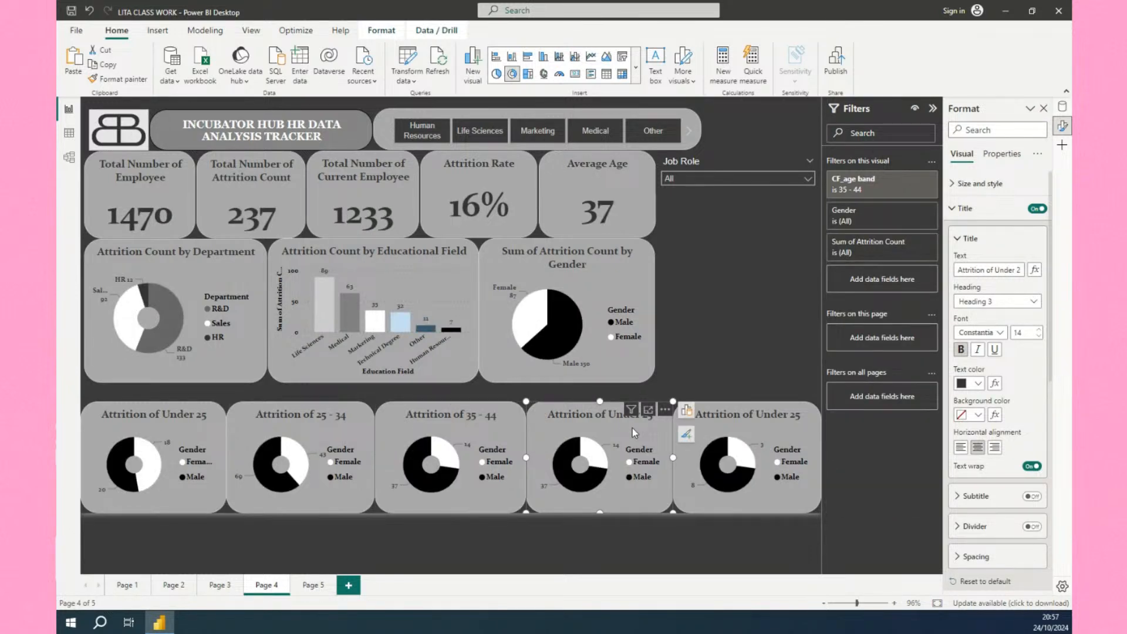
left_click(999, 270)
key("shift+End")
key("Delete")
type("45 - 54")
left_click(776, 424)
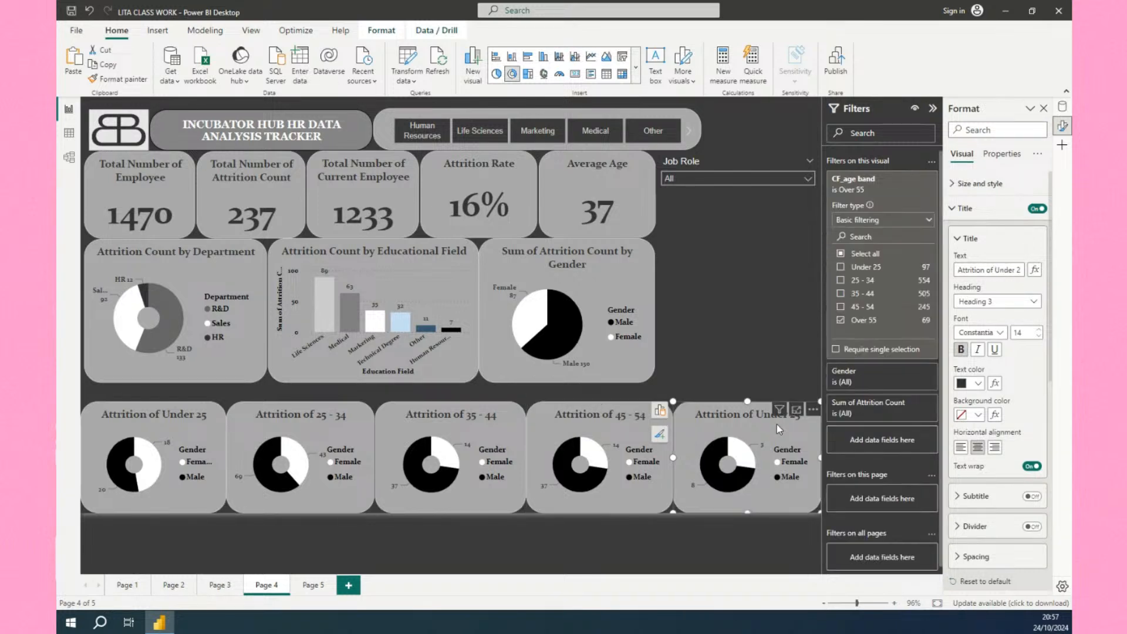
Retitle the fifth donut chart as Attrition of Over 55.
left_click(990, 270)
key("Delete")
key("Delete")
key("Delete")
key("Delete")
key("Delete")
key("Delete")
key("Delete")
key("Delete")
type("Over 55")
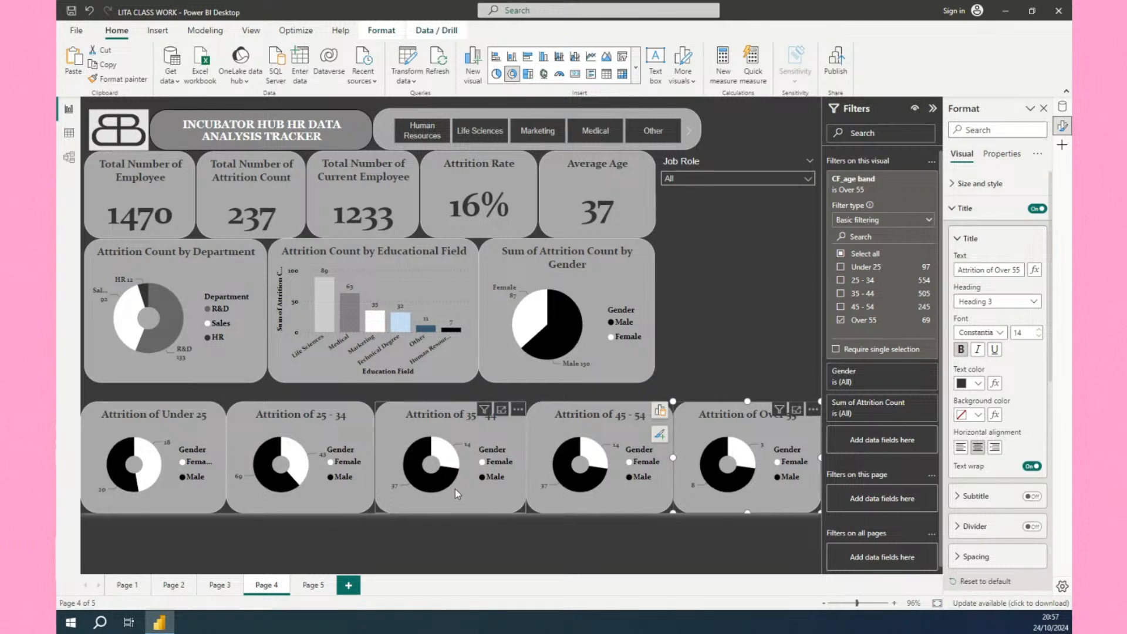
Change the fourth donut chart's age band filter so only 45 - 54 is selected.
left_click(496, 496)
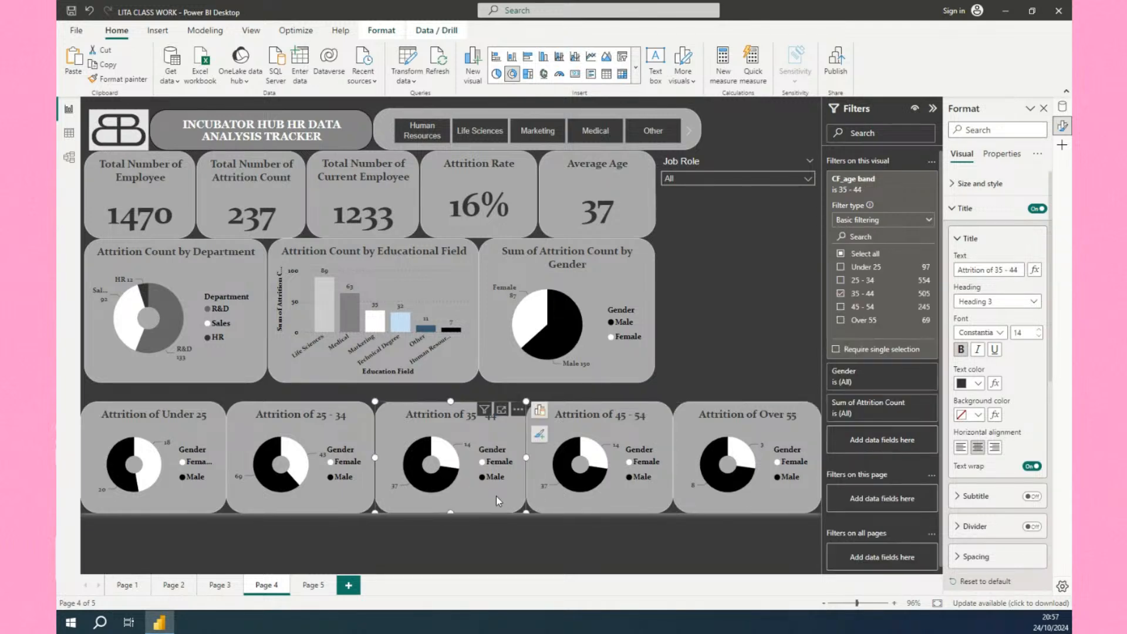
left_click(599, 498)
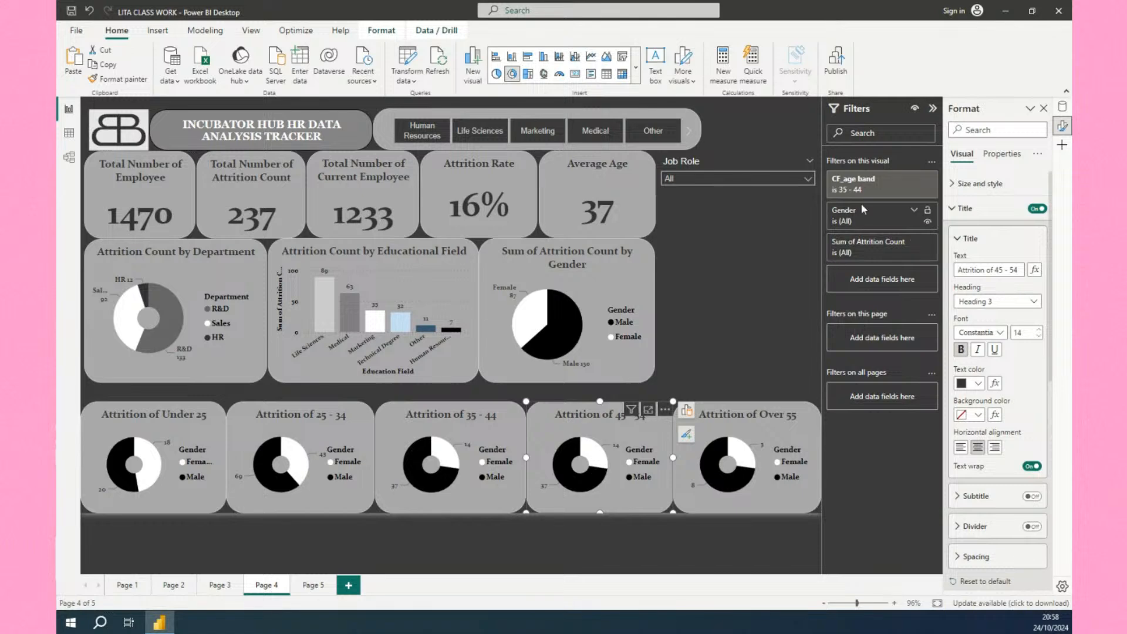
left_click(914, 178)
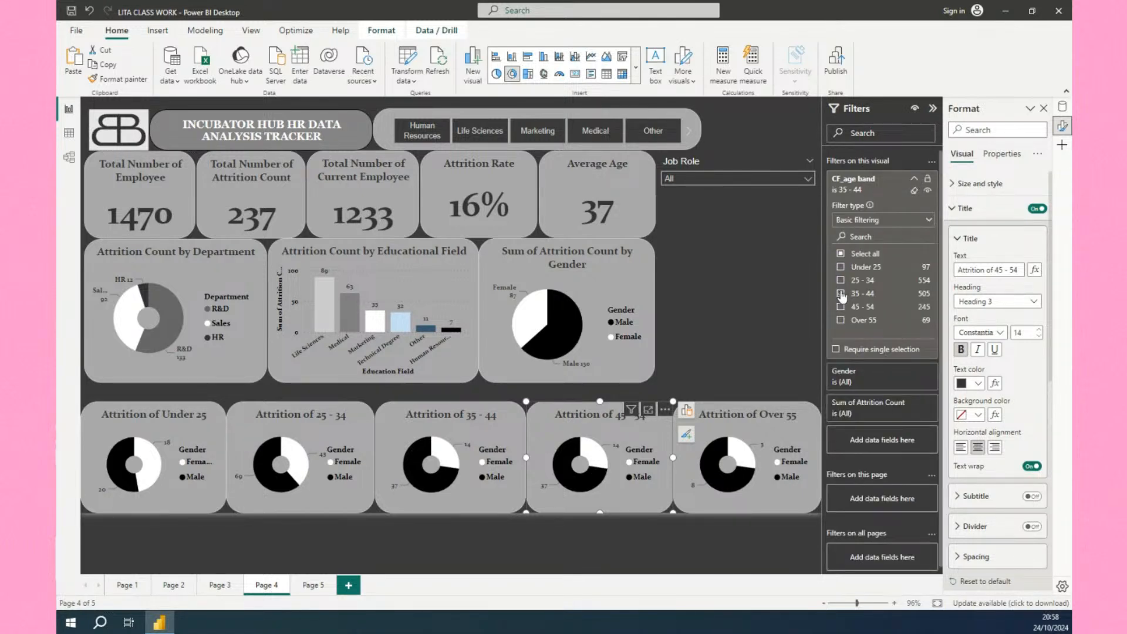
left_click(841, 294)
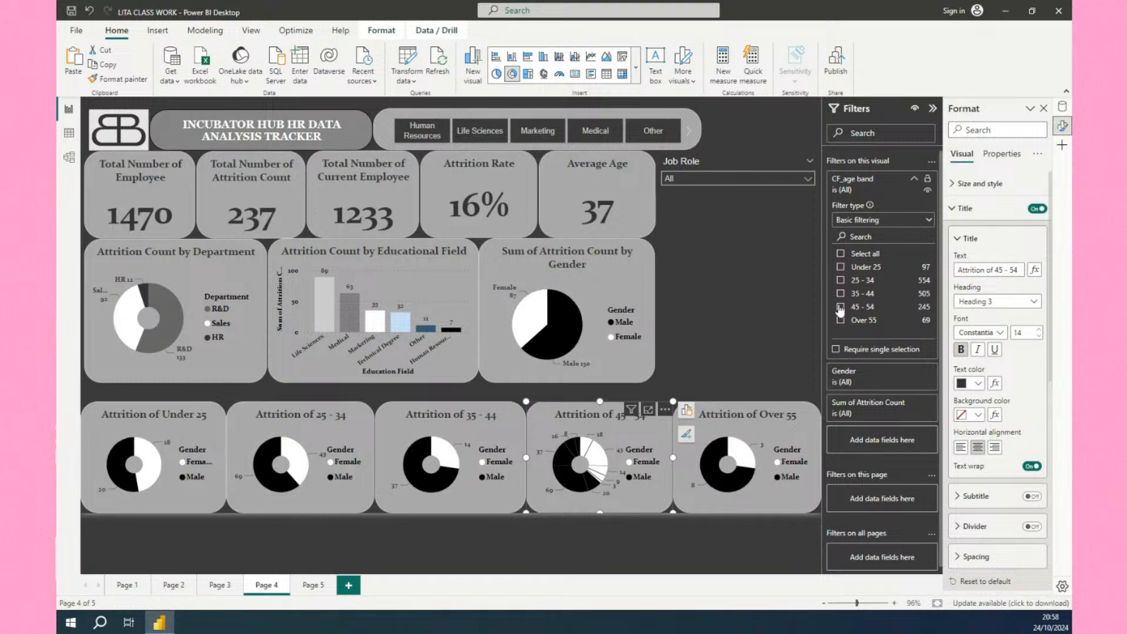
left_click(840, 307)
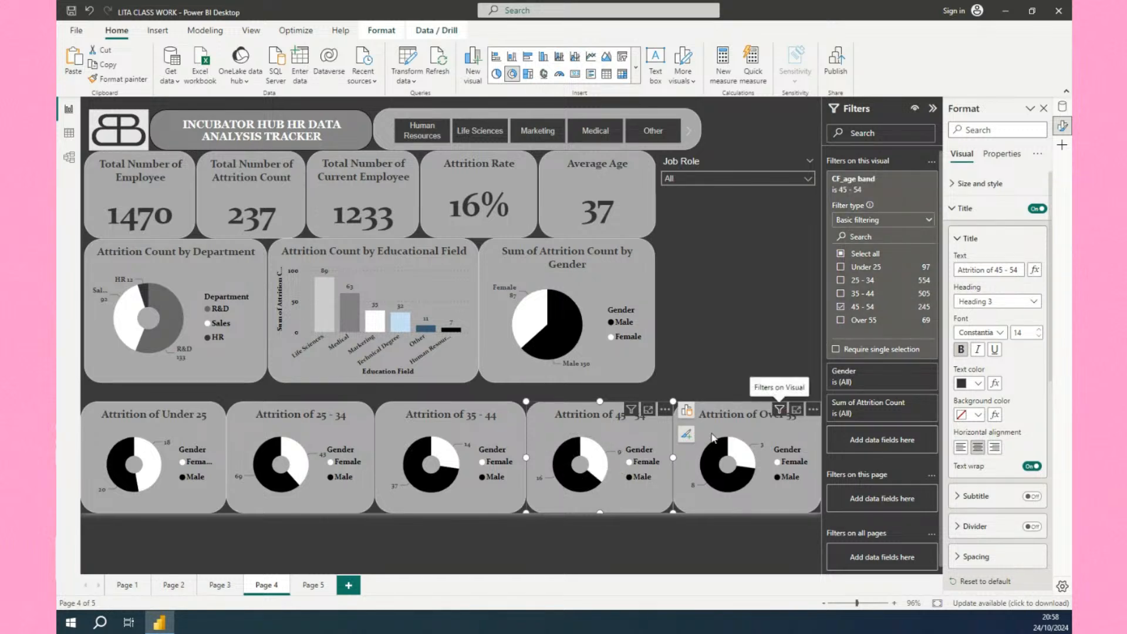
left_click(723, 344)
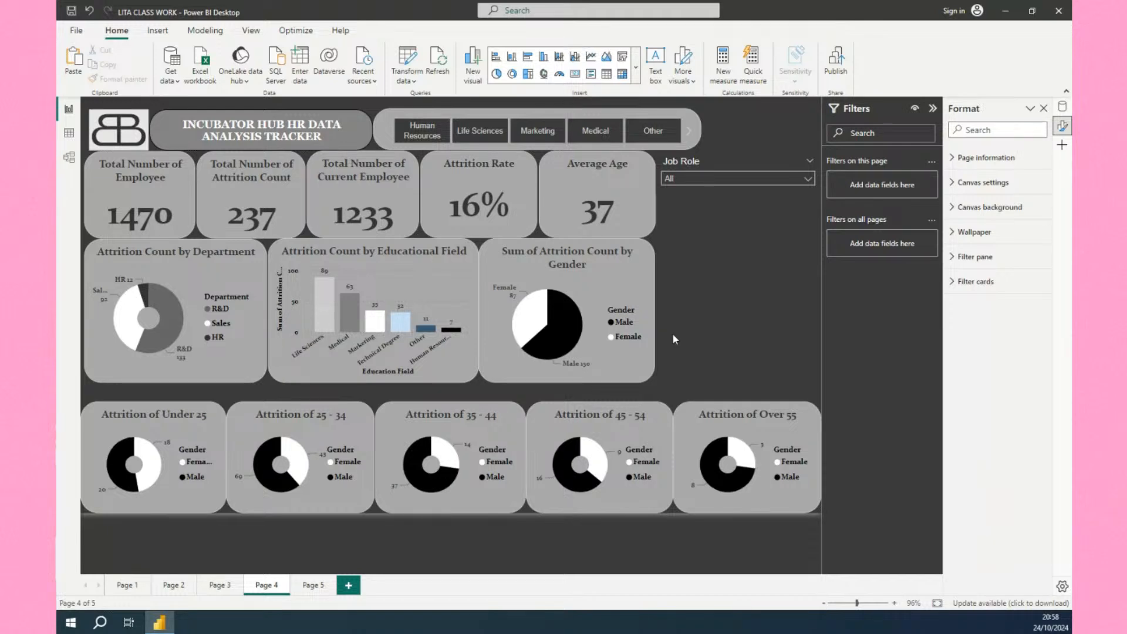
Add a text box reading ATTRITION BASED ON AGE GROUPS AND GENDER and shrink it to a single-line strip.
left_click(655, 66)
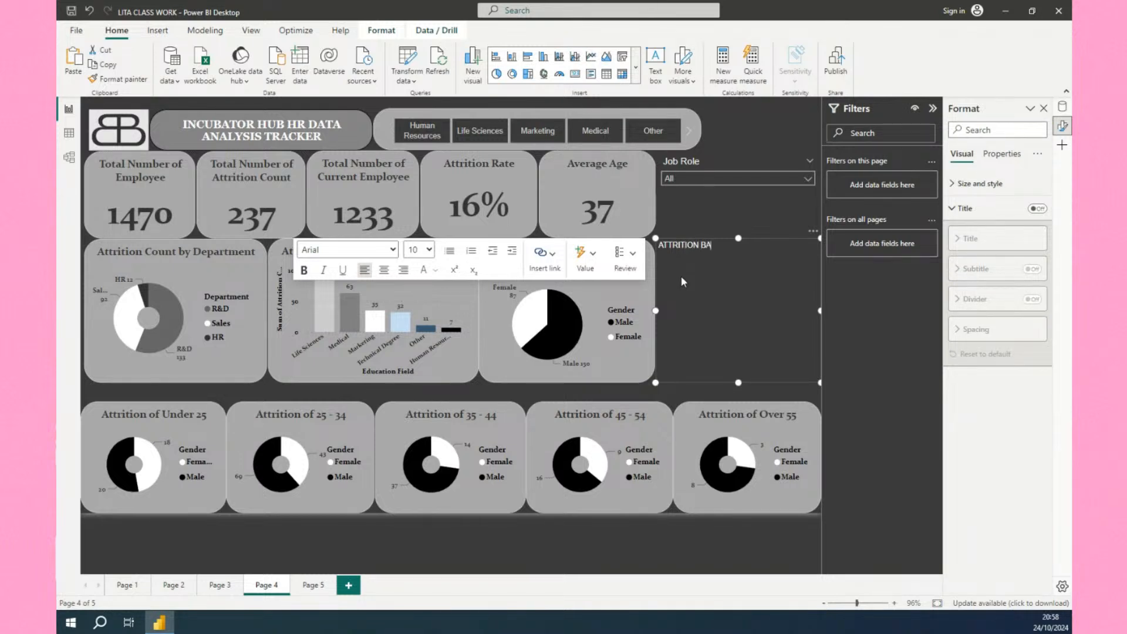
type("SED ON AGE GROUPS AND GENDER")
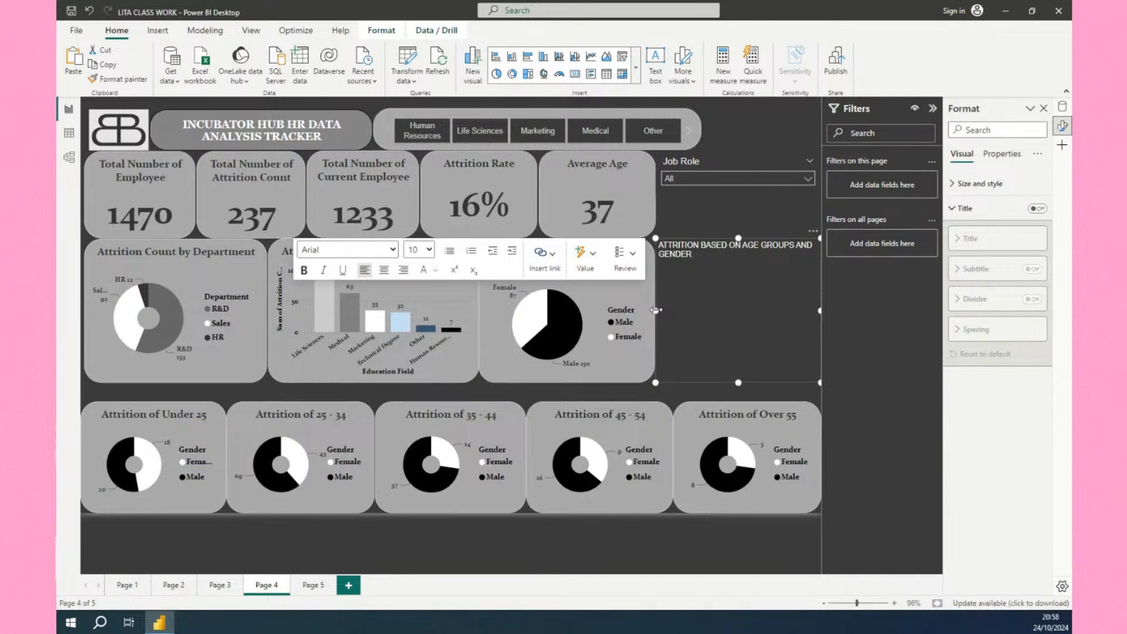
left_click_drag(656, 310, 494, 310)
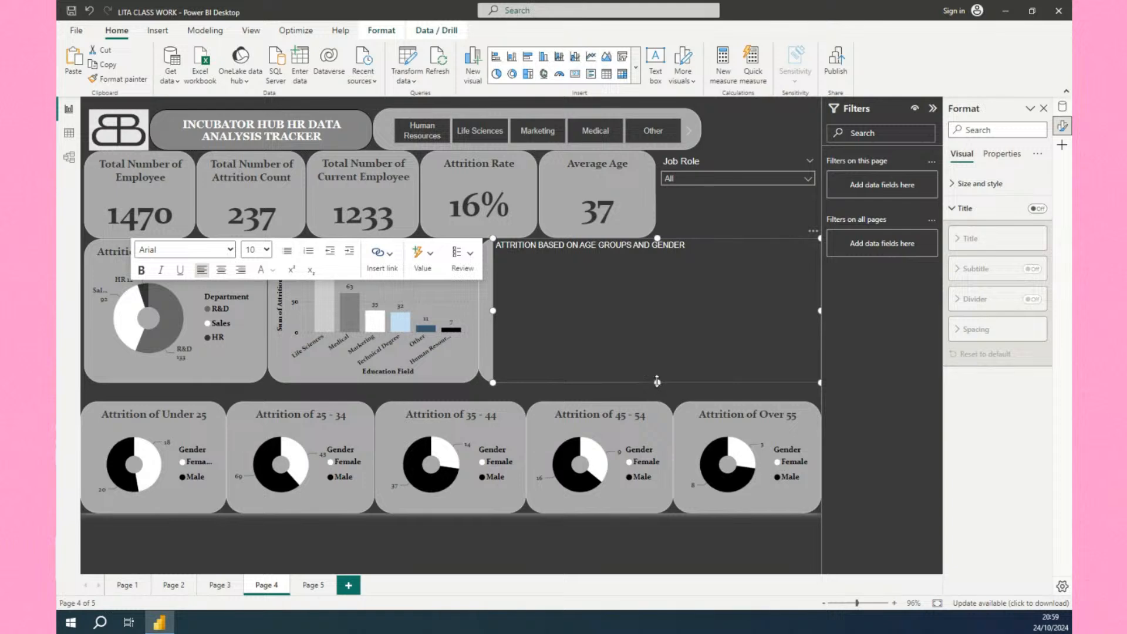
left_click_drag(657, 381, 656, 256)
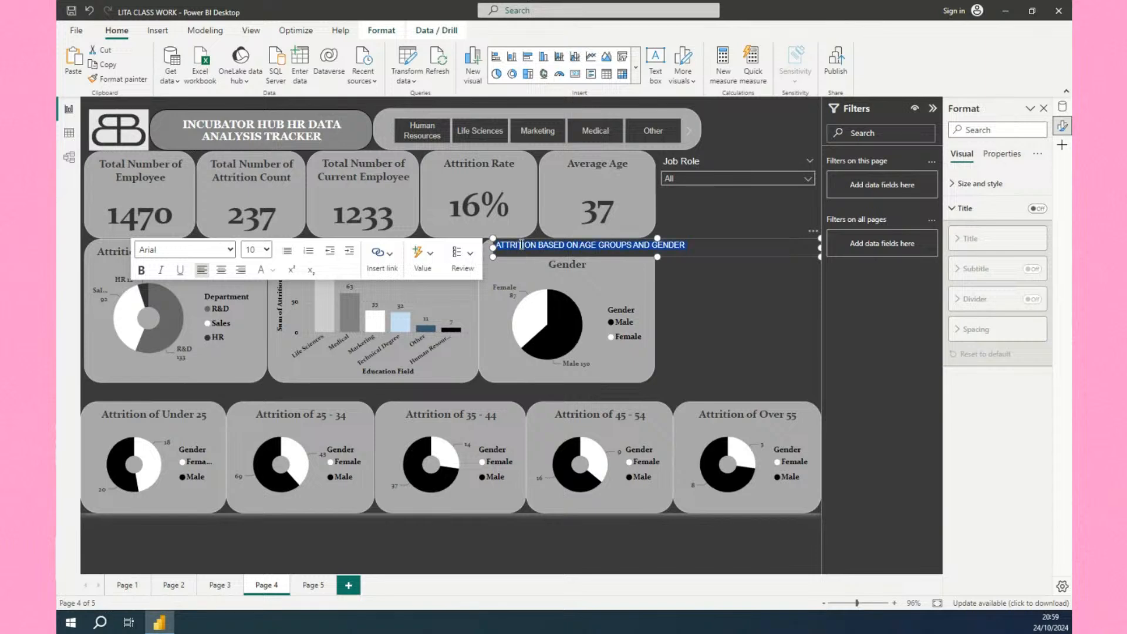
Format the heading text as bold, centred Constantia at 14 pt.
key("ctrl+b")
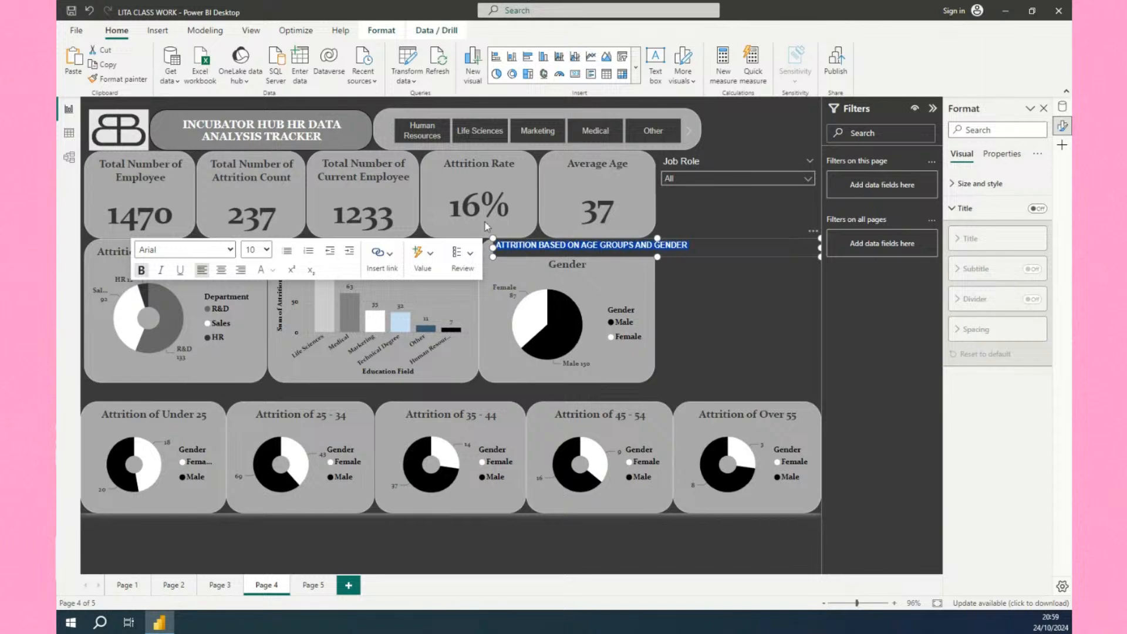
left_click(230, 252)
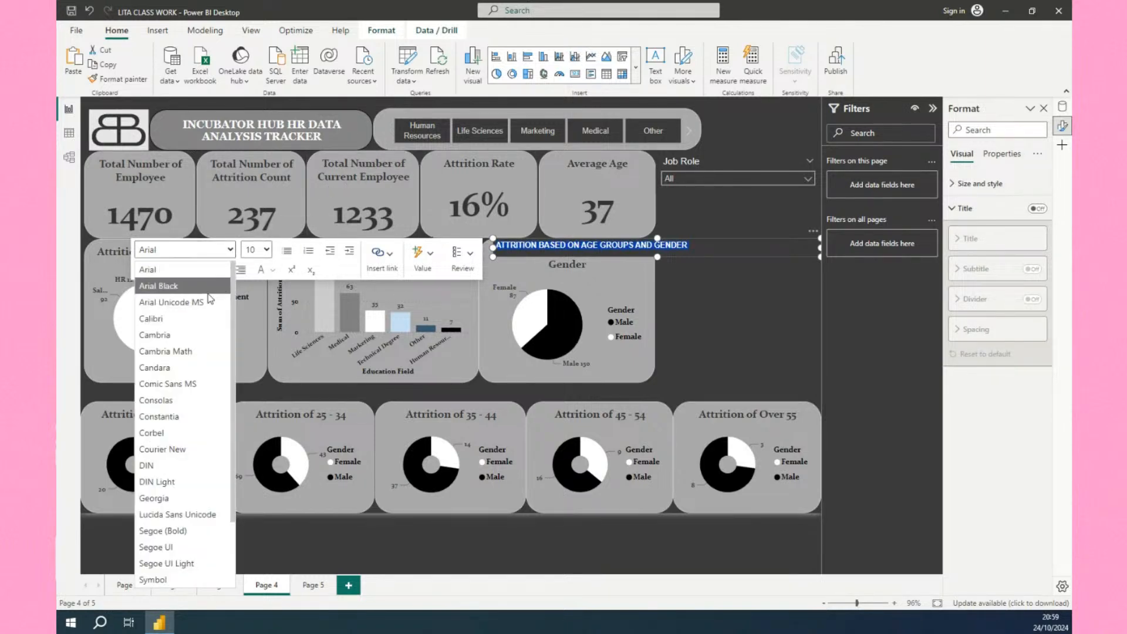
left_click(181, 418)
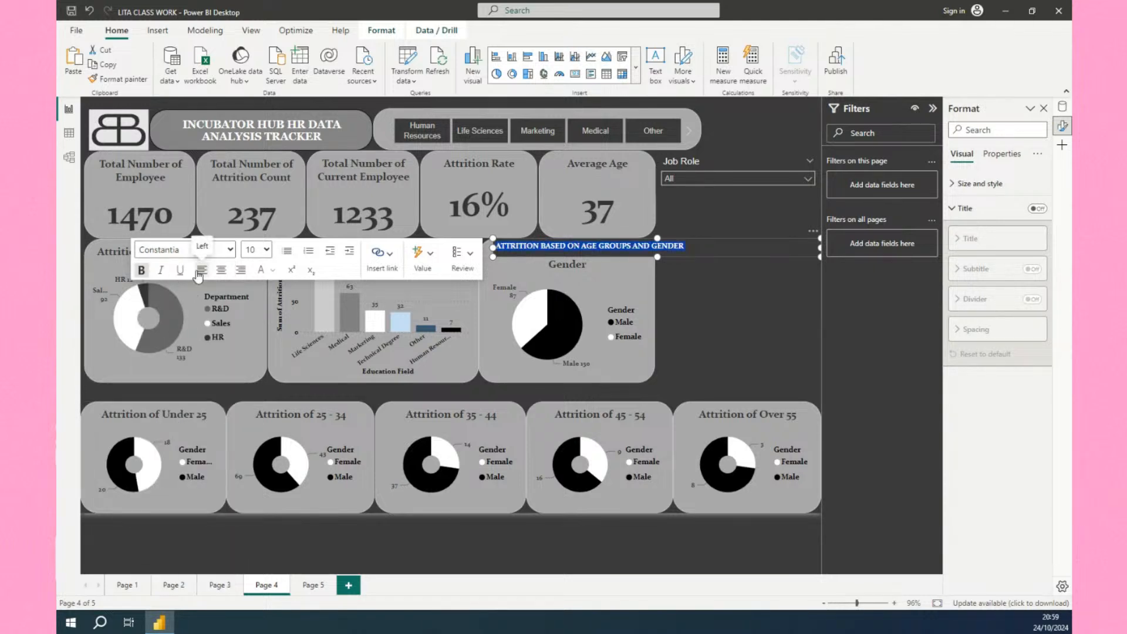
left_click(222, 270)
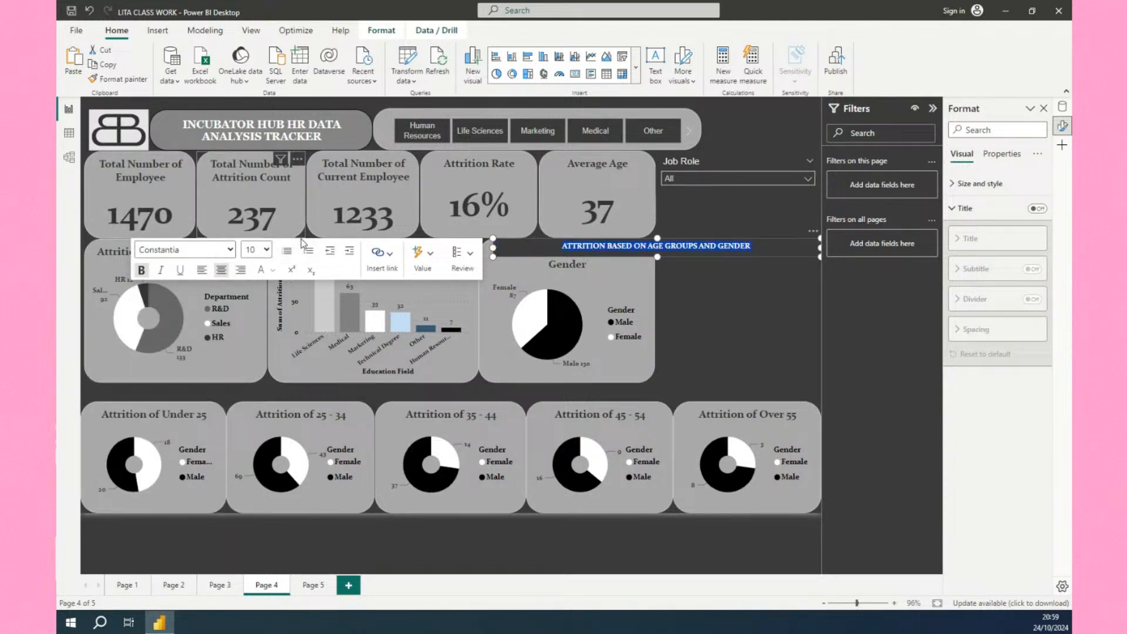
left_click(268, 250)
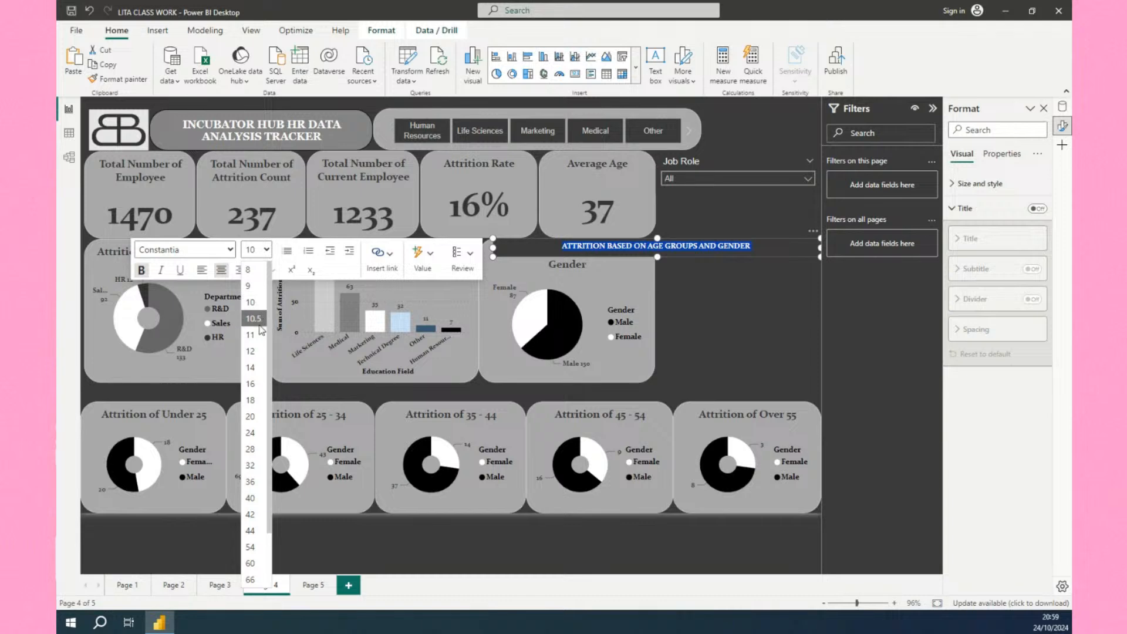
left_click(254, 368)
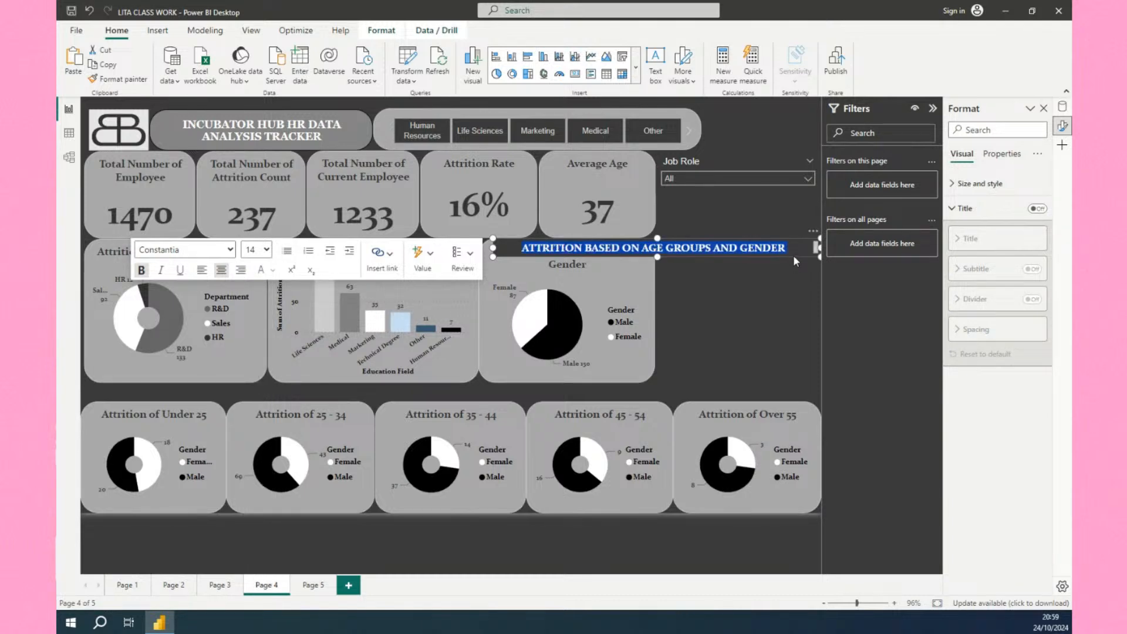
Move the heading text box just above the row of donut charts and narrow its width.
left_click_drag(795, 262, 506, 400)
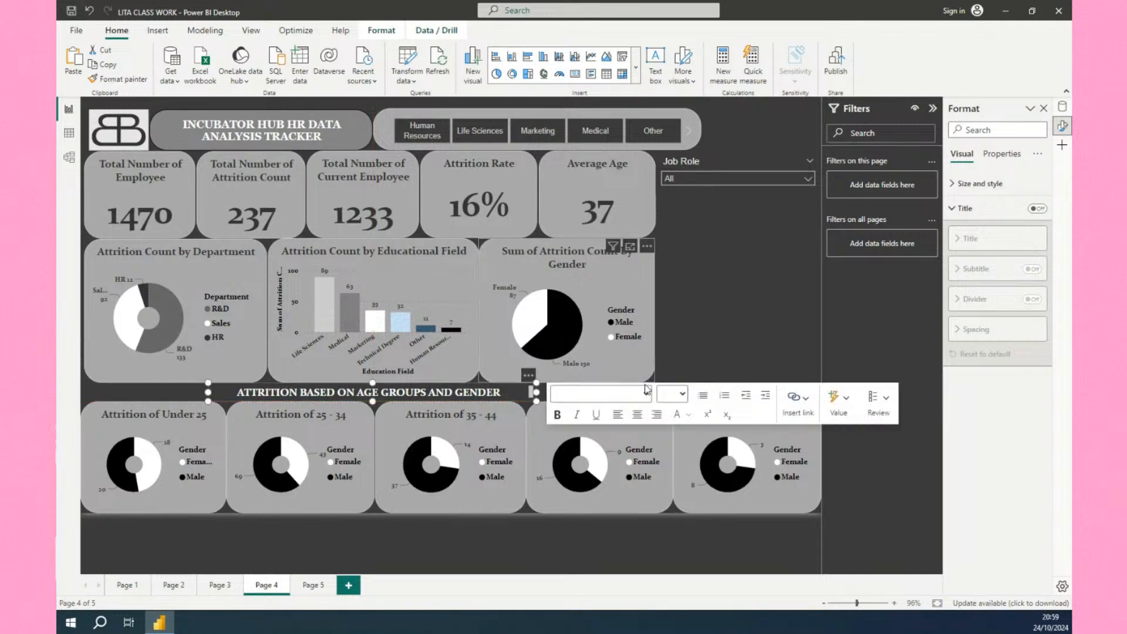
left_click(750, 345)
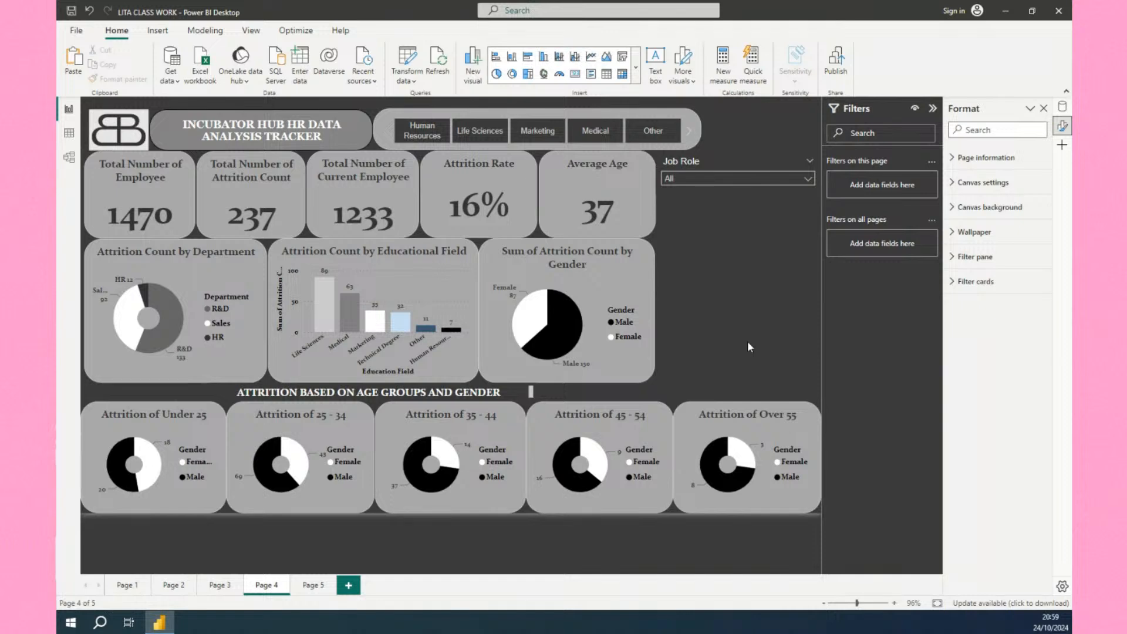
left_click(528, 392)
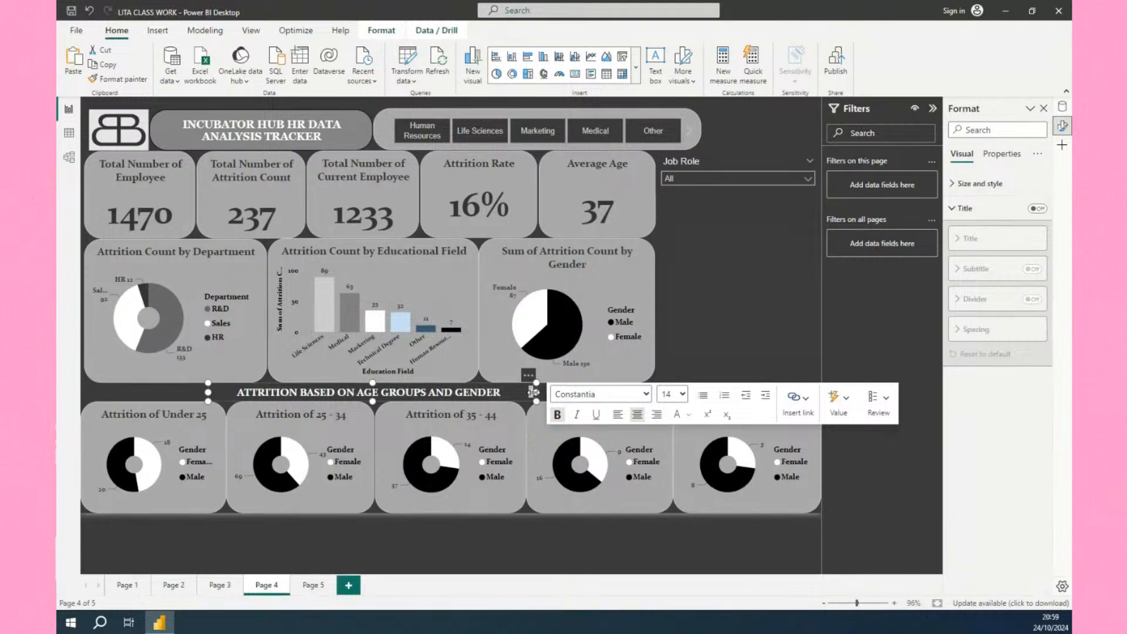
left_click_drag(535, 393, 510, 398)
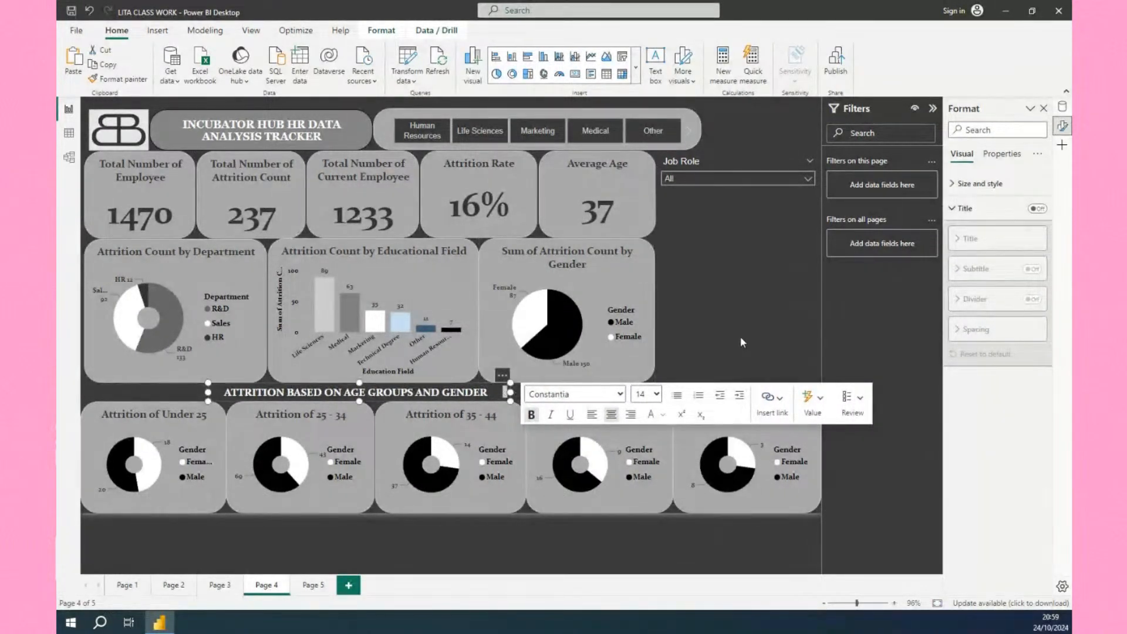
left_click(717, 353)
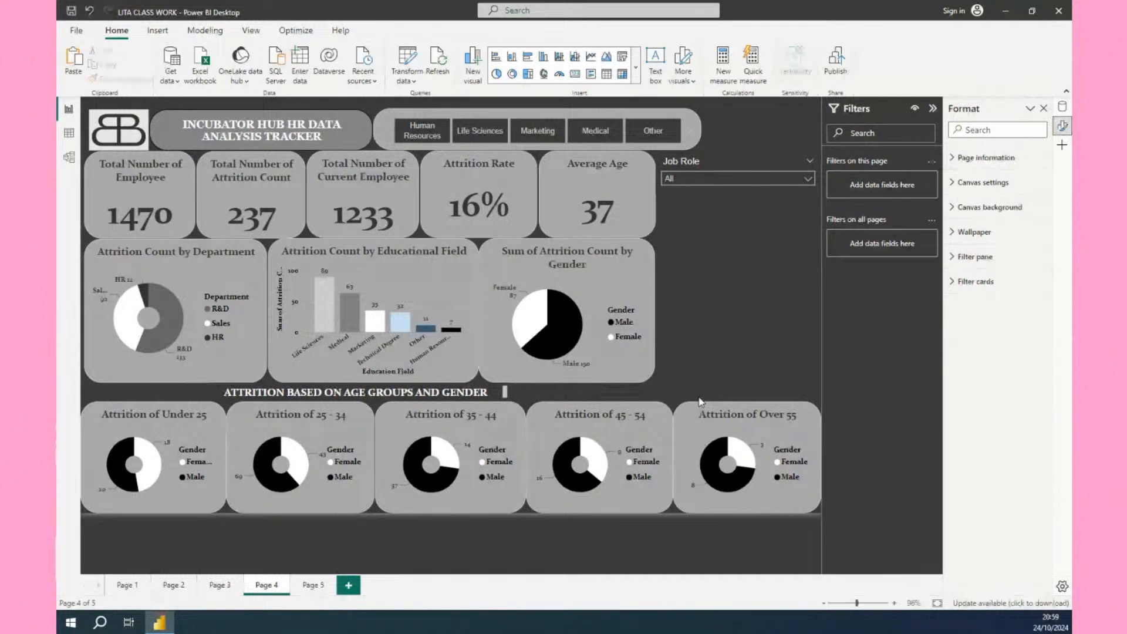